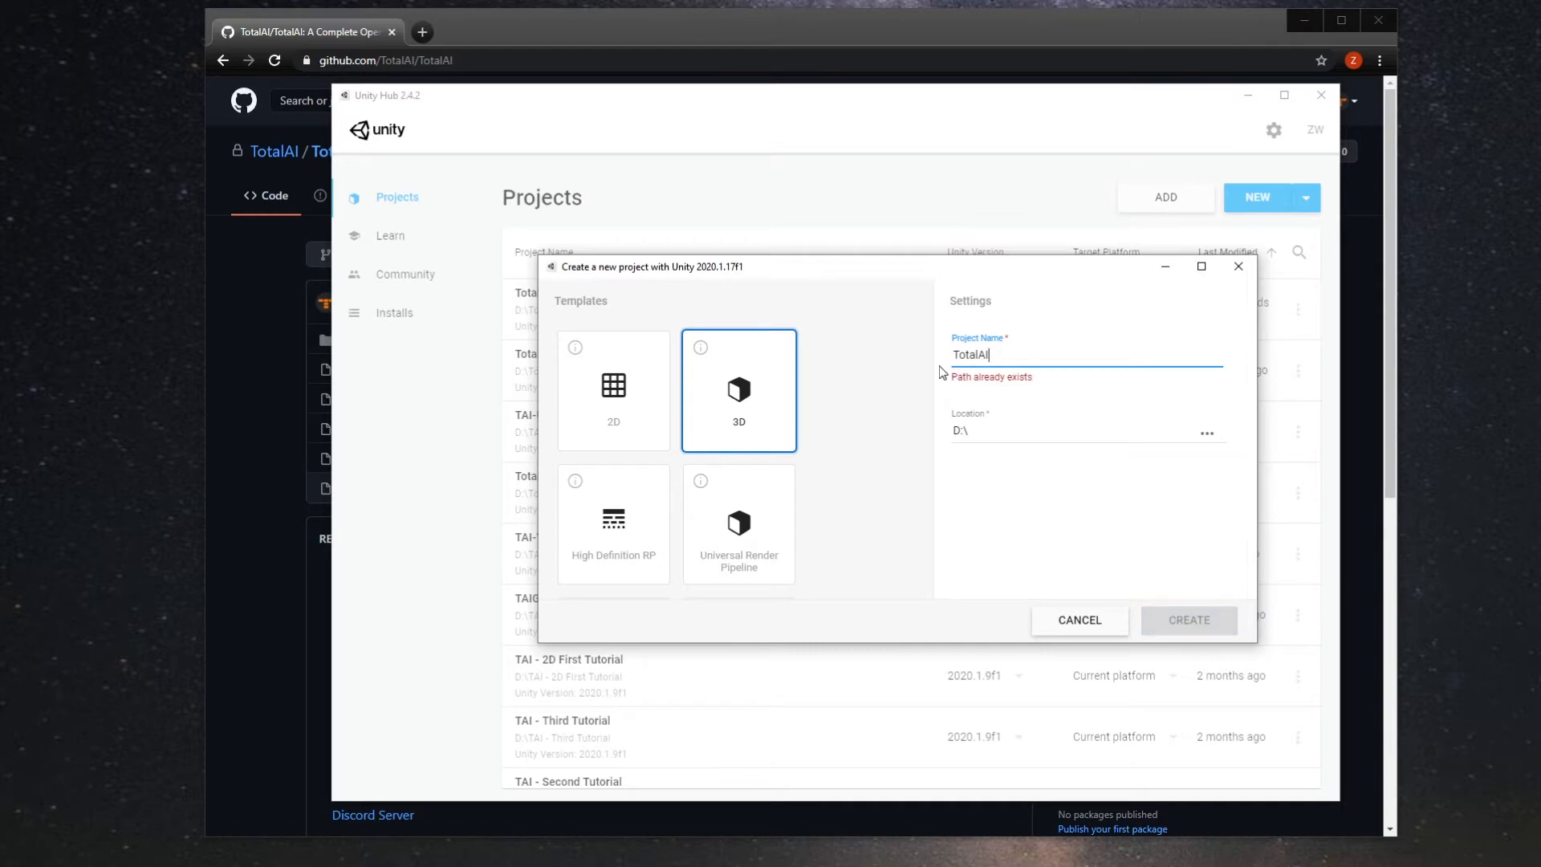
Step: Create a new 3D Unity project named TotalAI-Video-Demo in D:\
{"action": "key", "text": "BackSpace"}
{"action": "key", "text": "BackSpace"}
{"action": "type", "text": "-"}
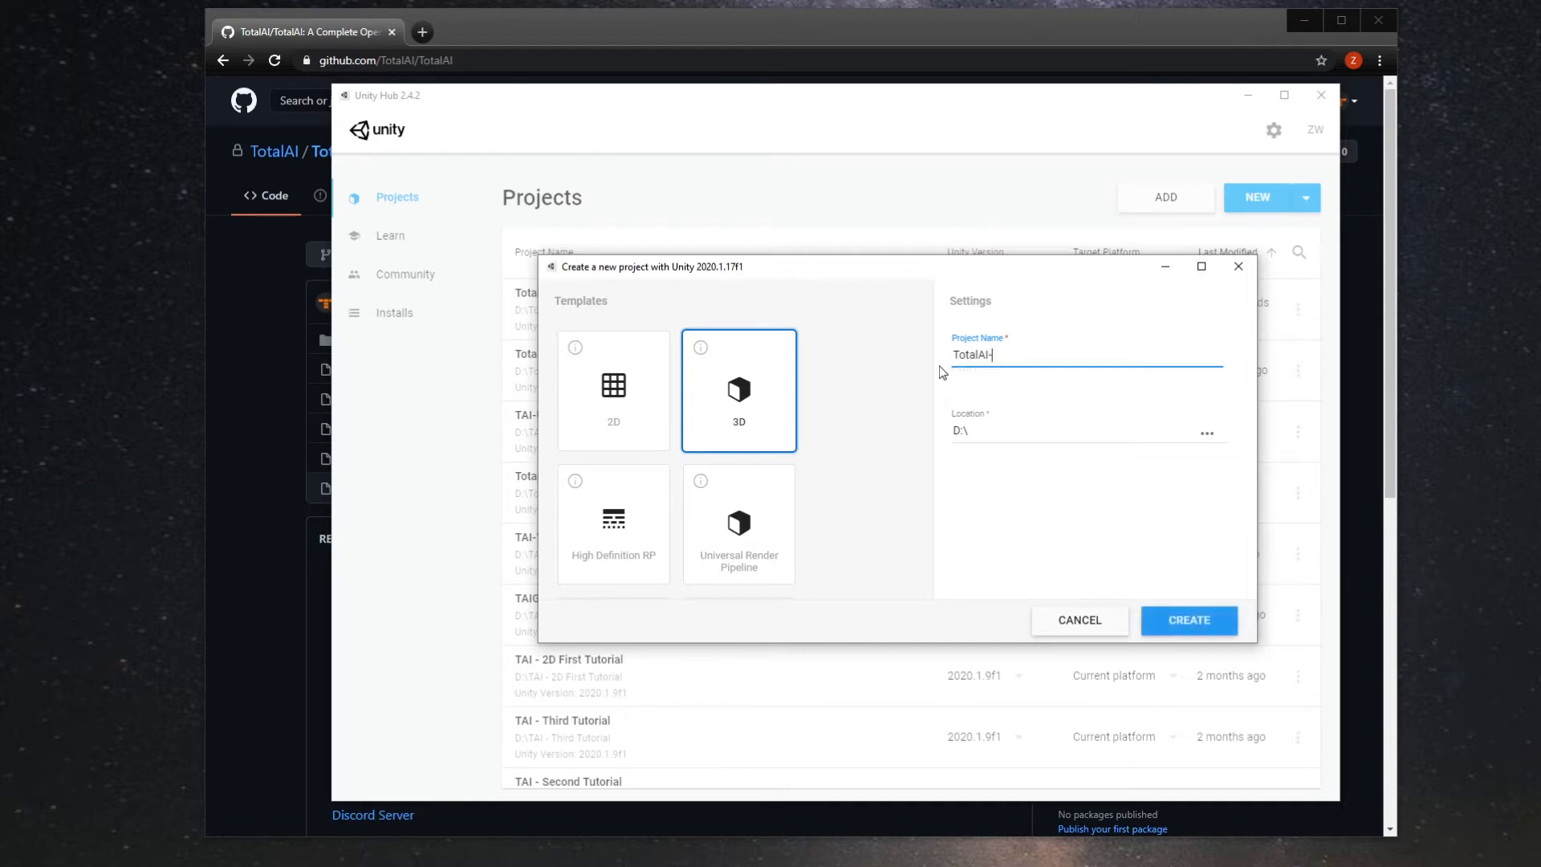
{"action": "type", "text": "Video-Demo"}
{"action": "left_click", "coordinate": [1191, 623]}
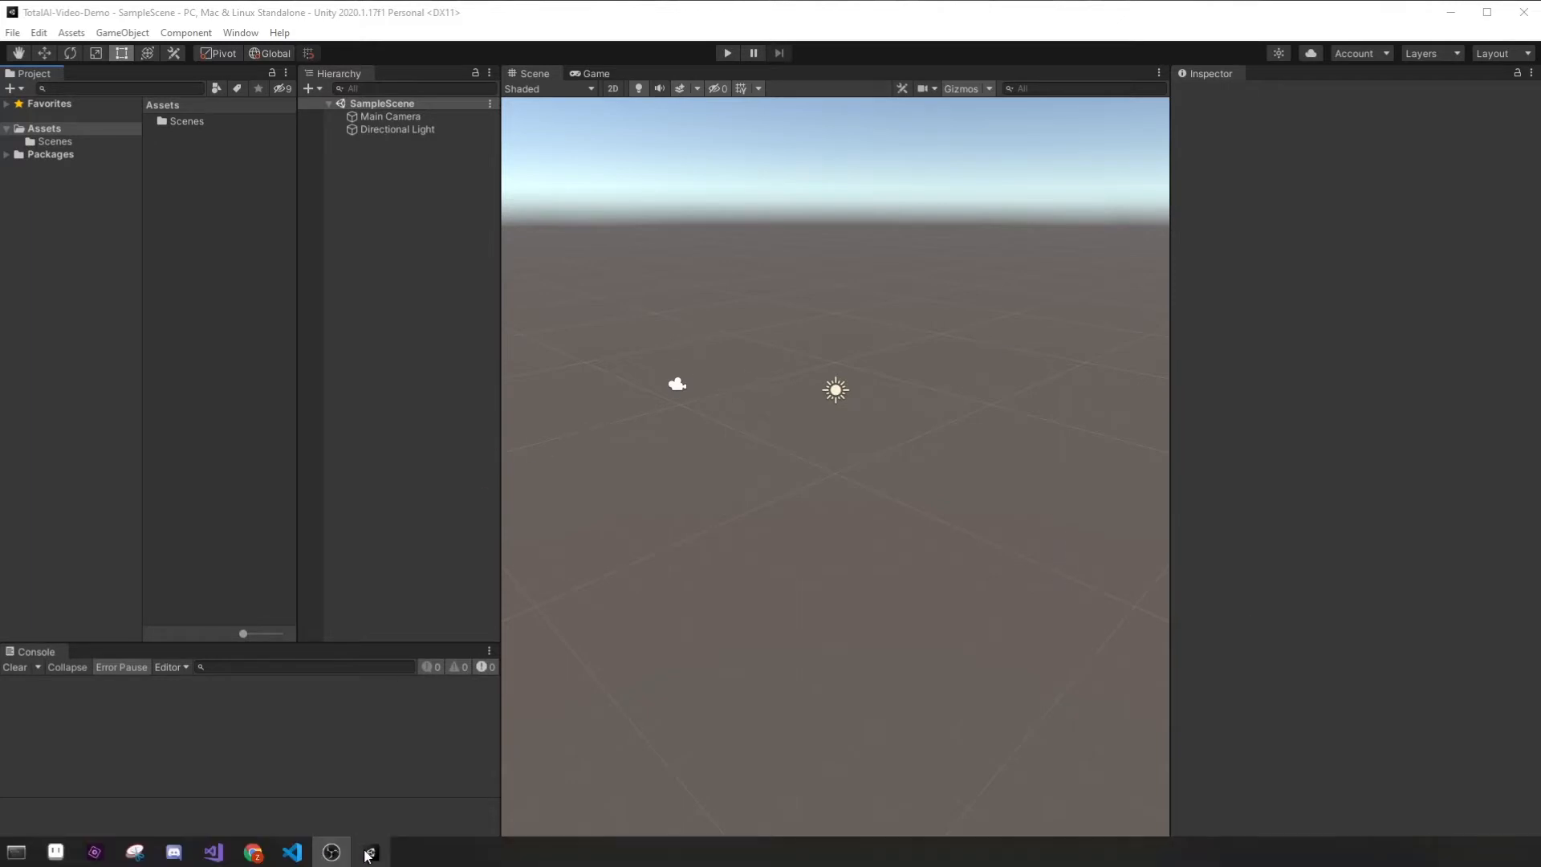
Step: Switch to the browser and open the TotalAI repository from the TotalAI account's repository list on GitHub
{"action": "mouse_move", "coordinate": [370, 856]}
{"action": "mouse_move", "coordinate": [271, 860]}
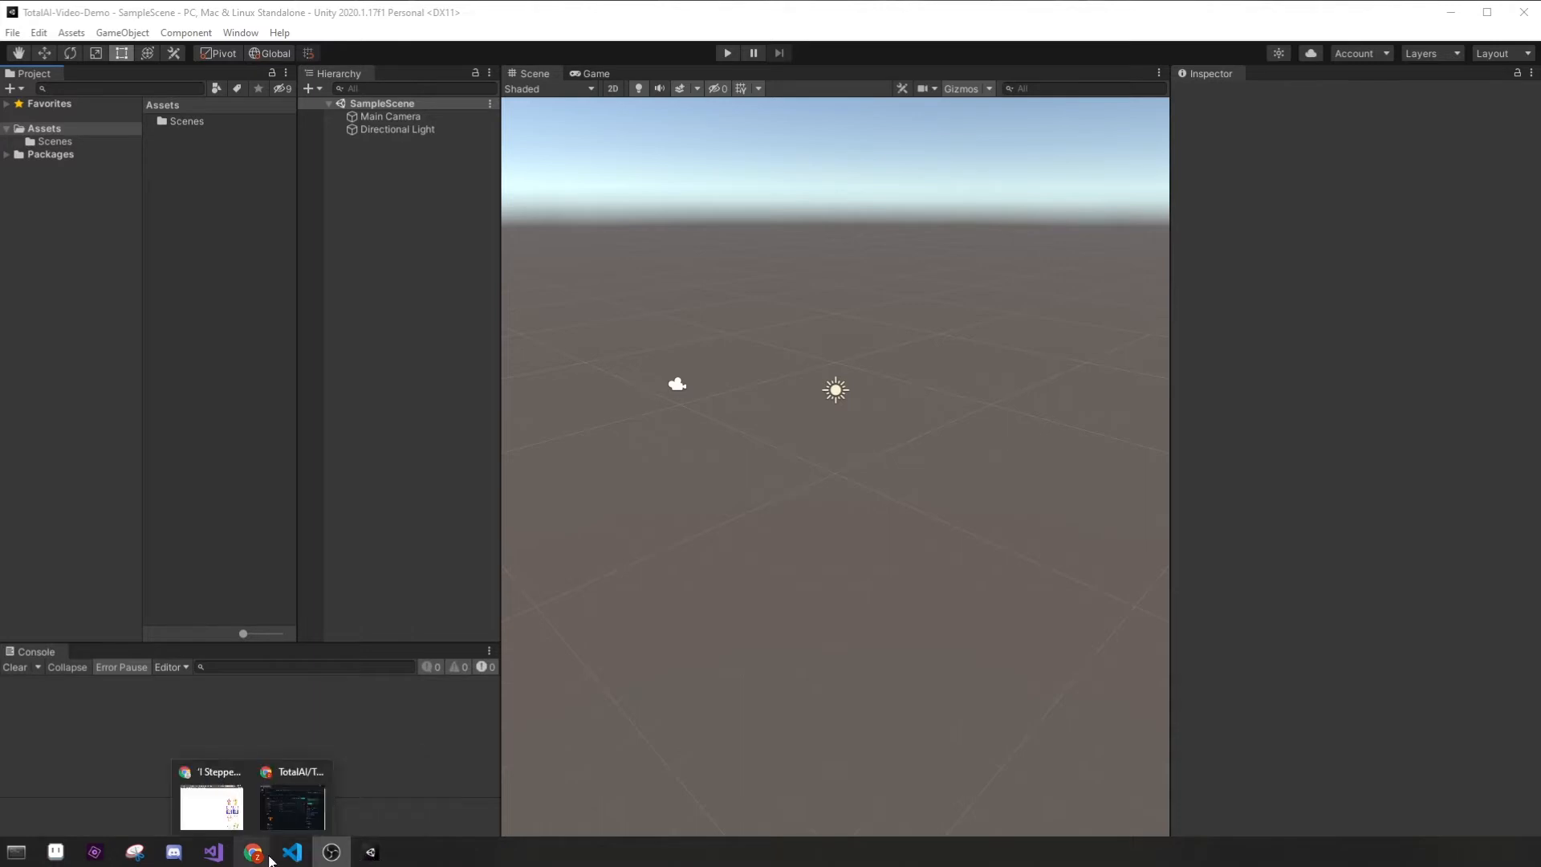
{"action": "left_click", "coordinate": [293, 807]}
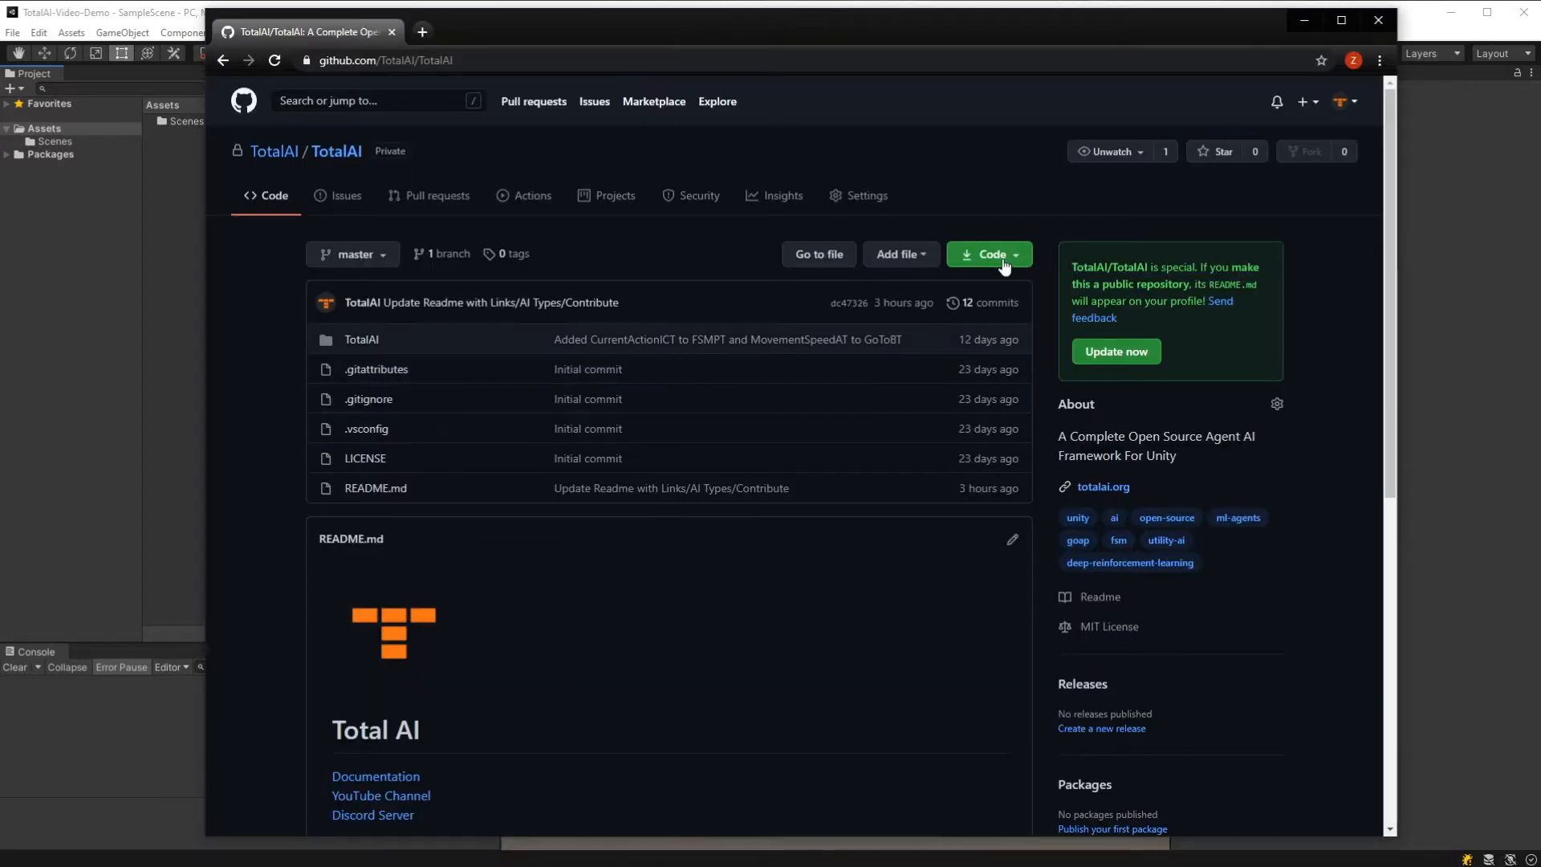
{"action": "scroll", "coordinate": [802, 639], "scroll_direction": "down", "scroll_amount": 2}
{"action": "scroll", "coordinate": [845, 668], "scroll_direction": "down", "scroll_amount": 5}
{"action": "scroll", "coordinate": [857, 677], "scroll_direction": "up", "scroll_amount": 7}
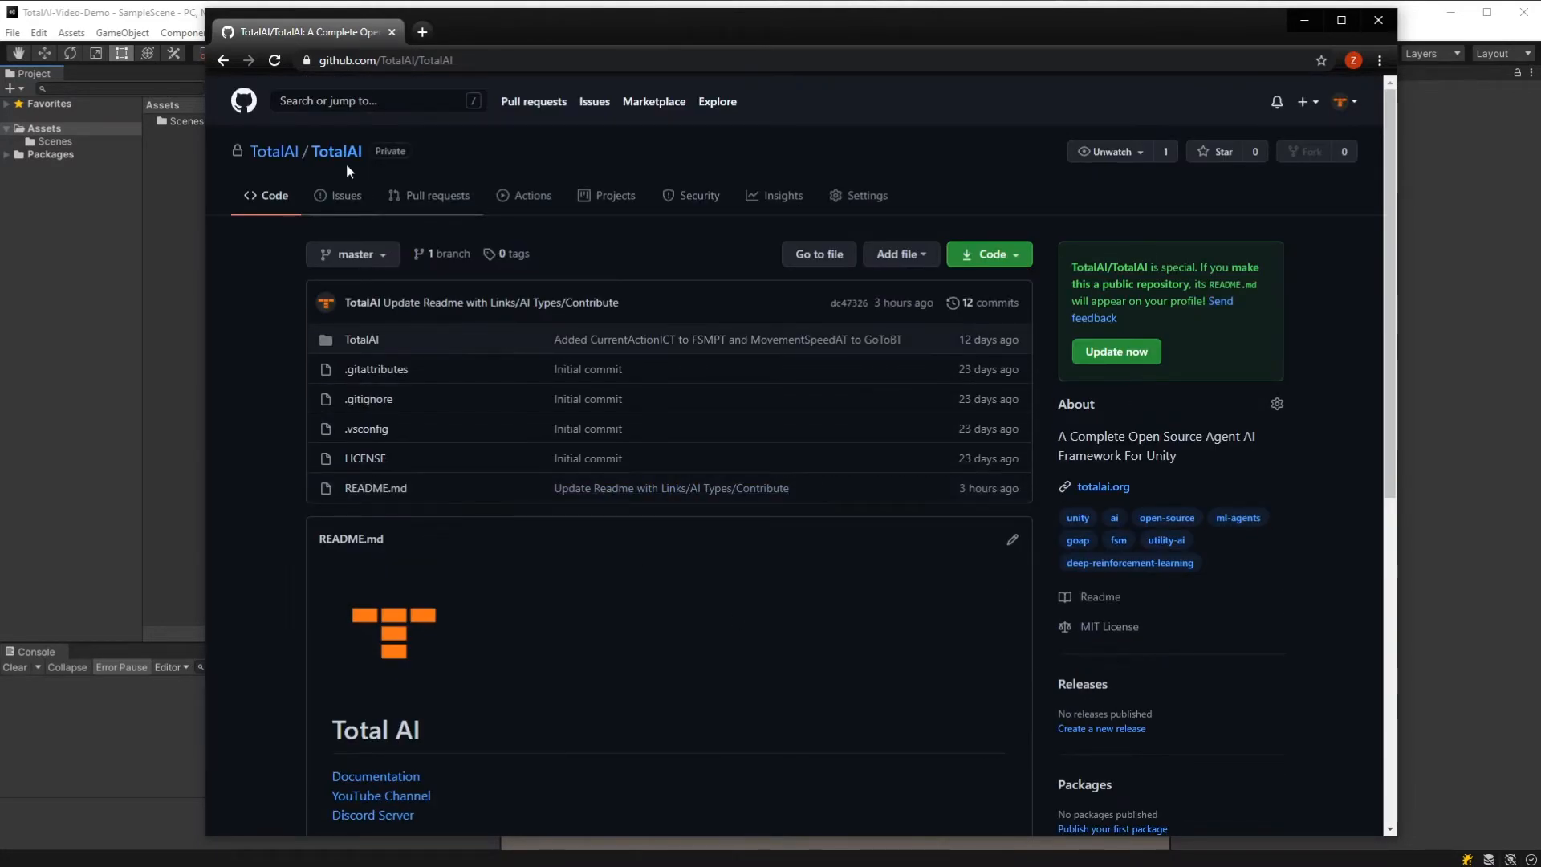
{"action": "left_click", "coordinate": [280, 160]}
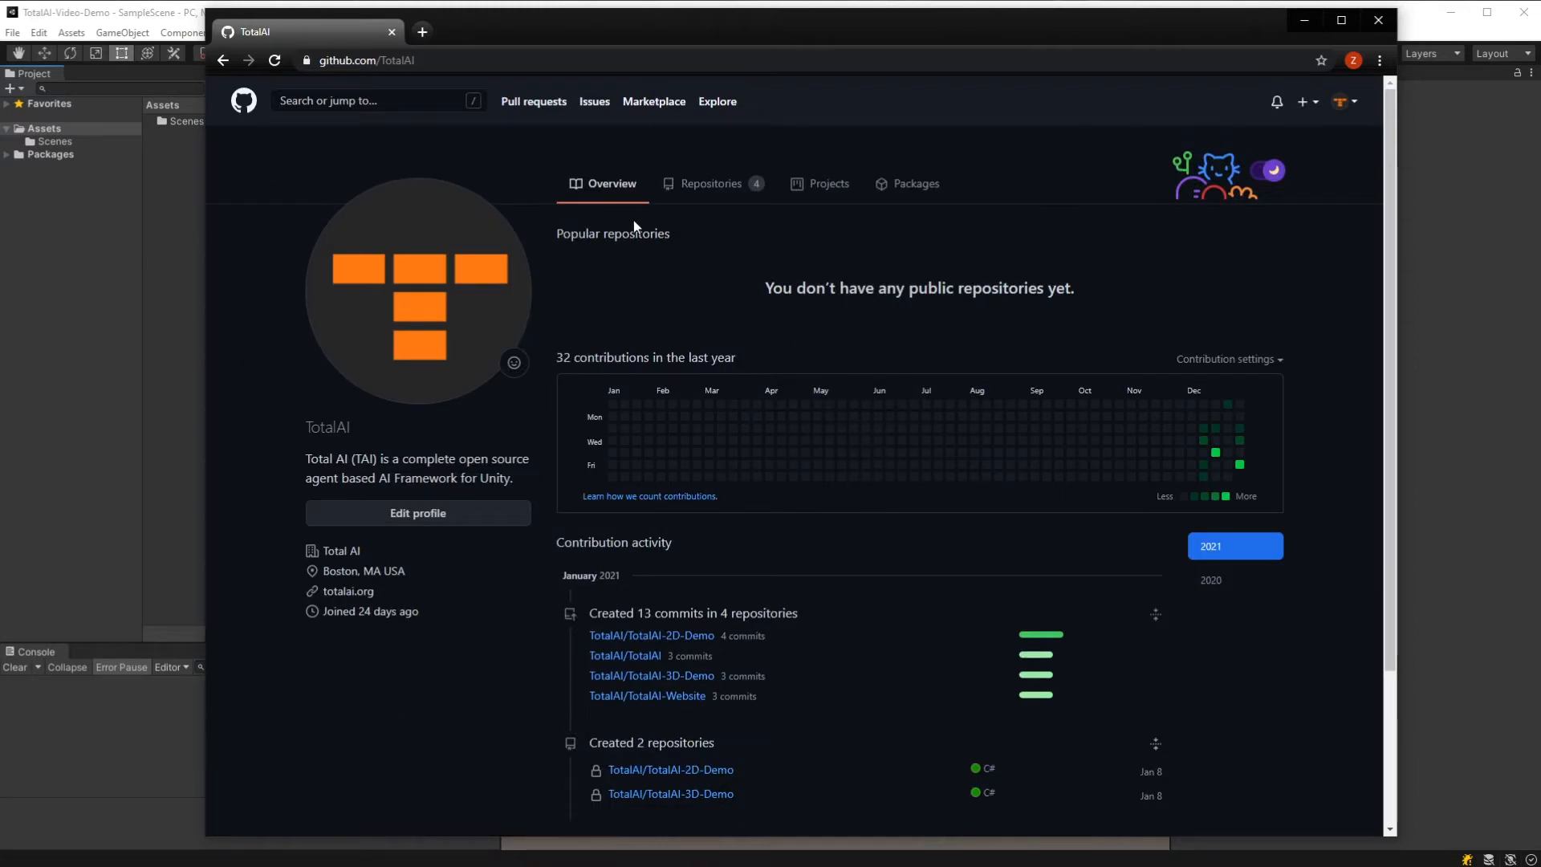
{"action": "left_click", "coordinate": [710, 190]}
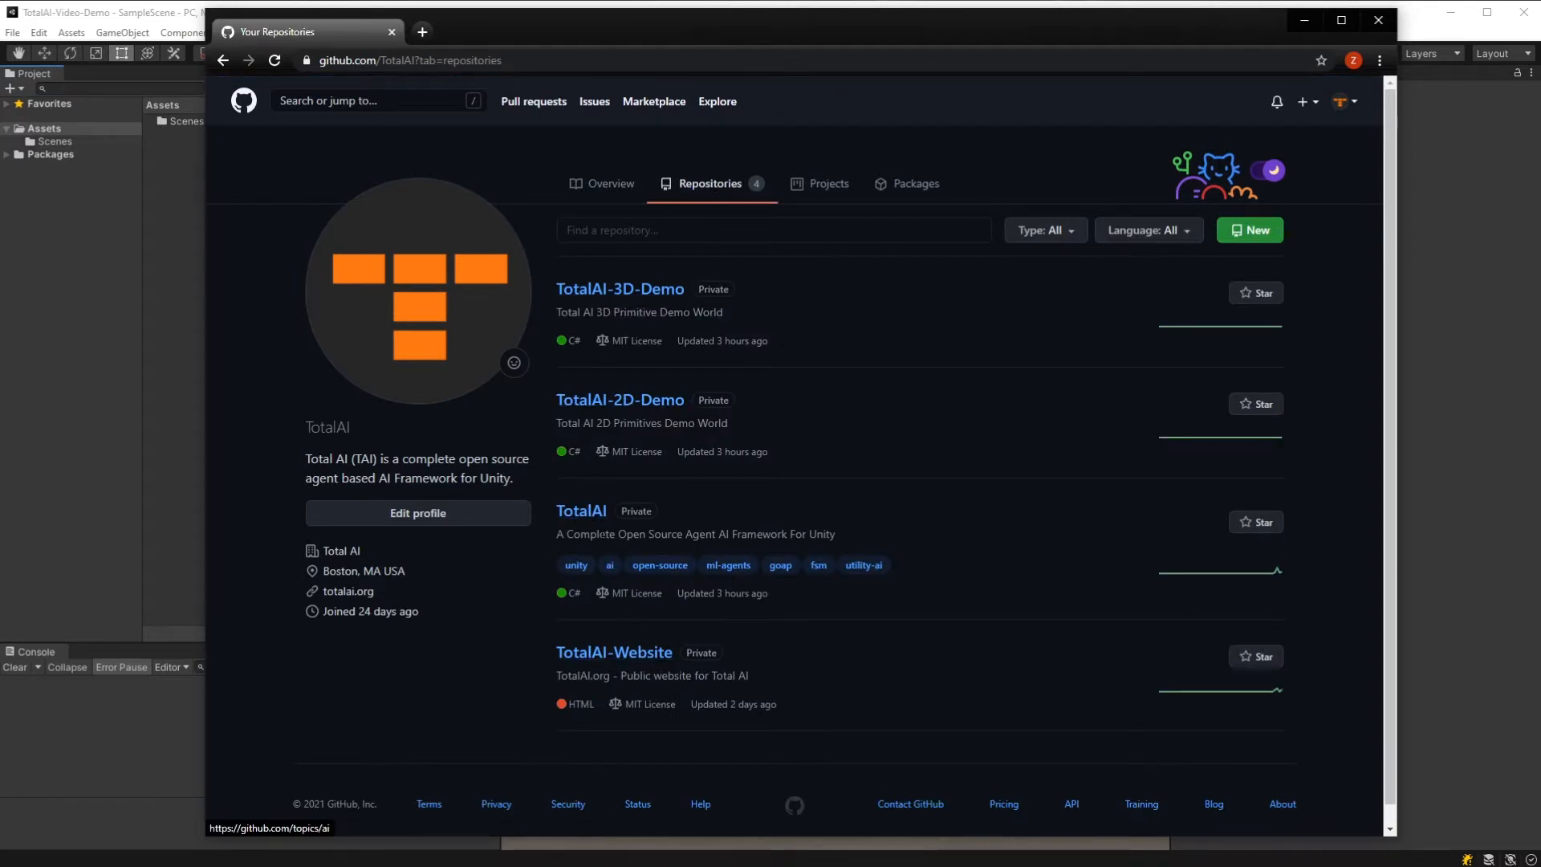
{"action": "left_click", "coordinate": [592, 518]}
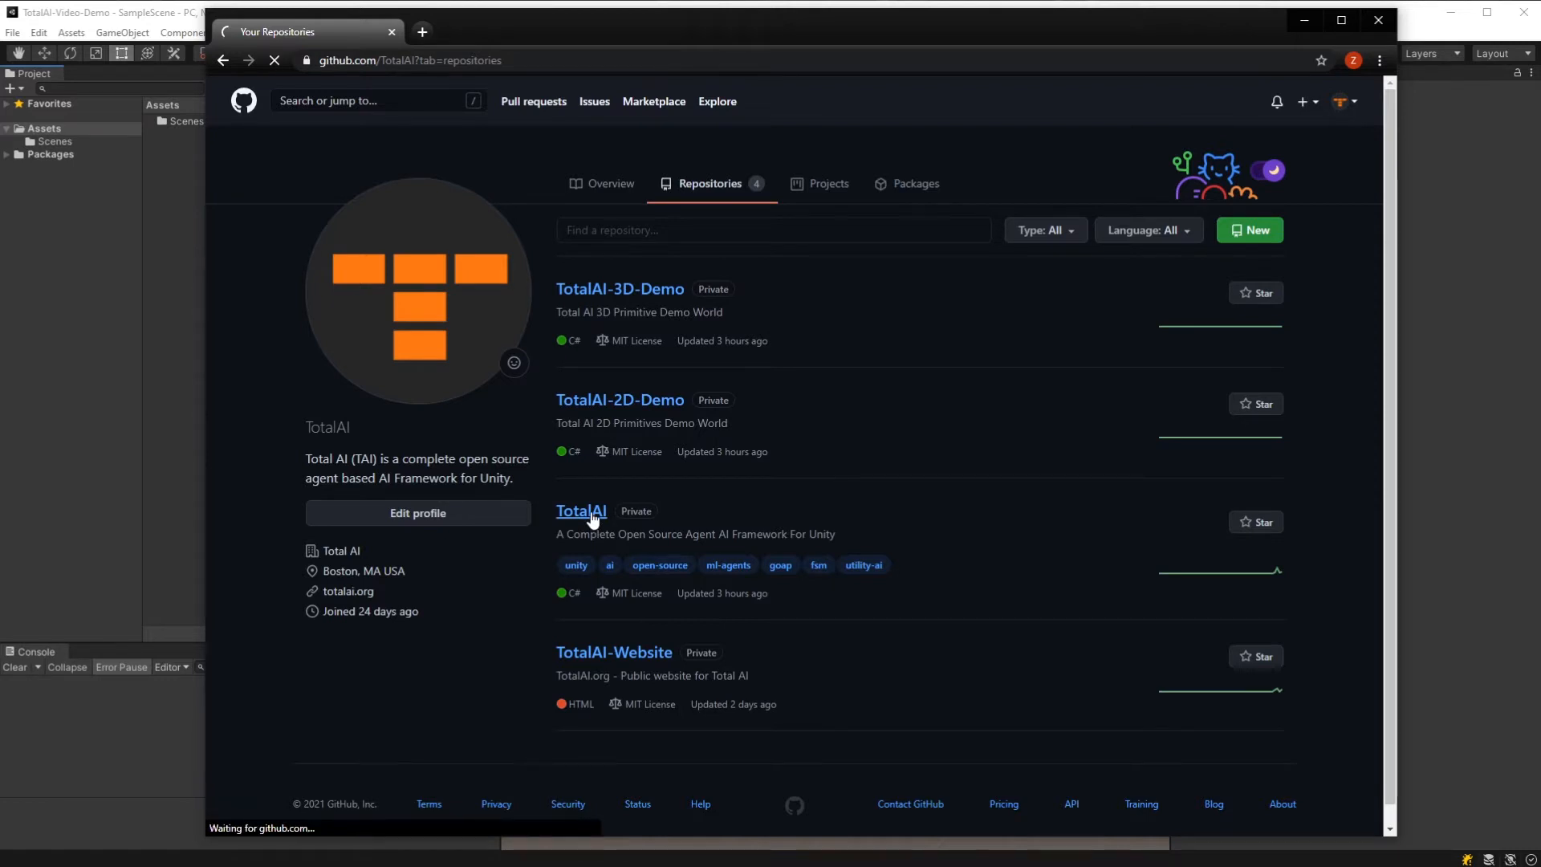
Step: Download the TotalAI repository as a ZIP and open the downloaded archive
{"action": "left_click", "coordinate": [974, 267]}
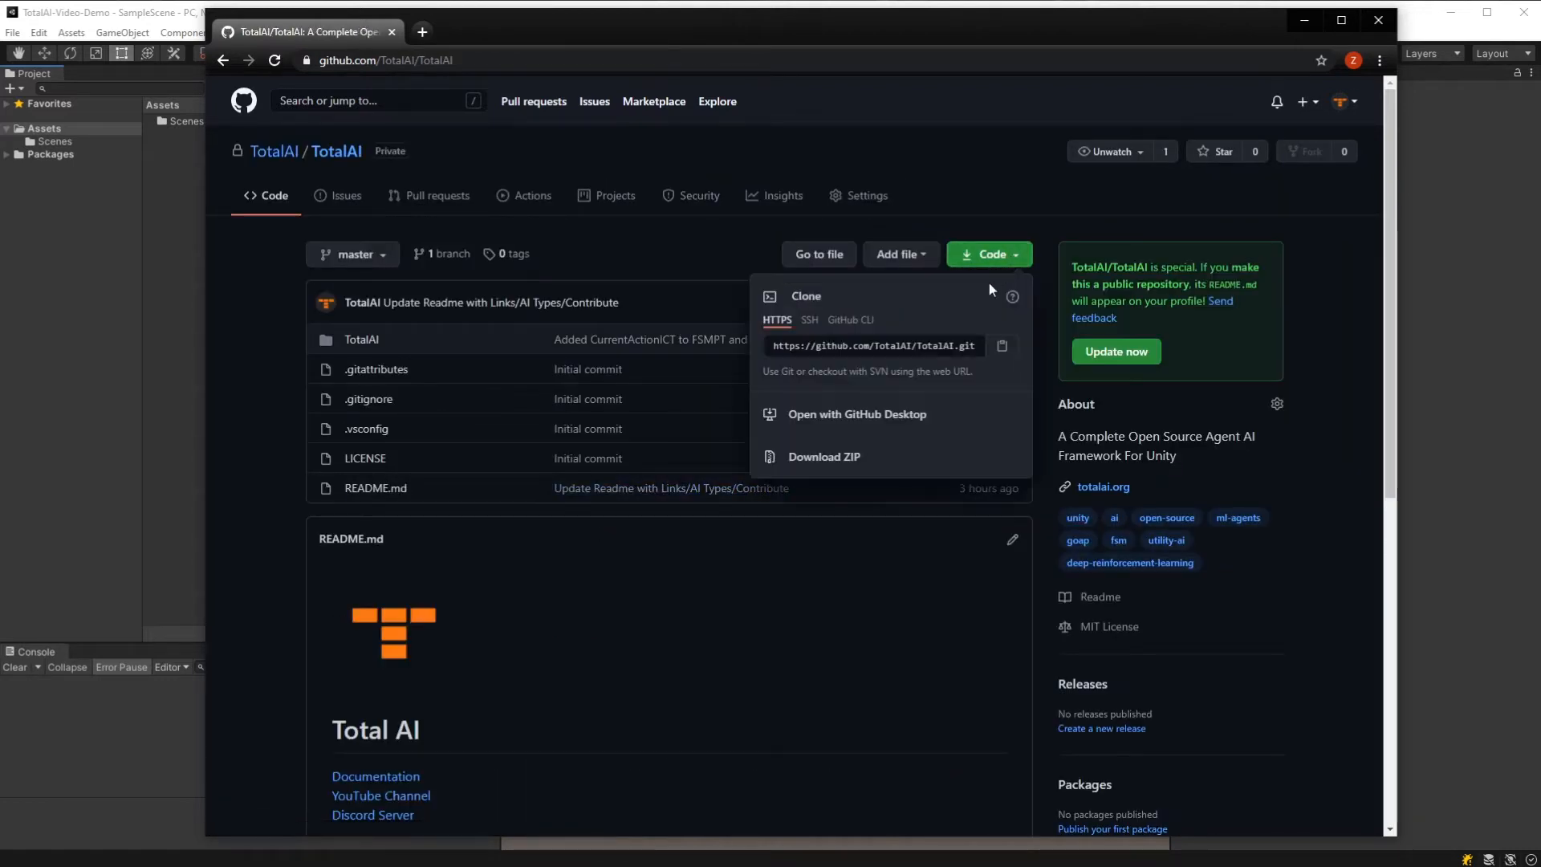
{"action": "left_click", "coordinate": [829, 459]}
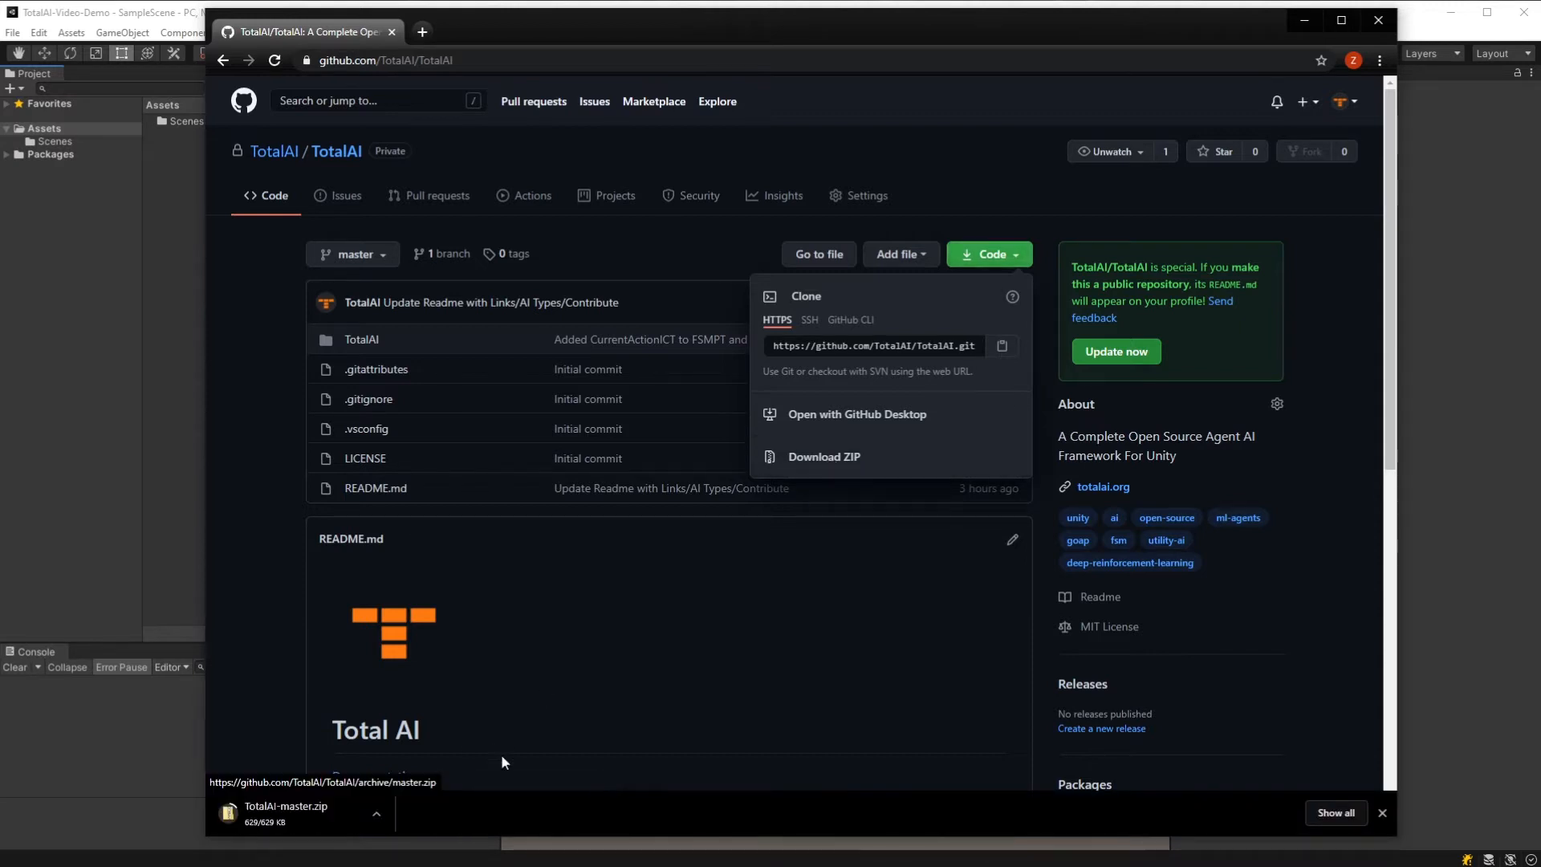
{"action": "left_click", "coordinate": [303, 809]}
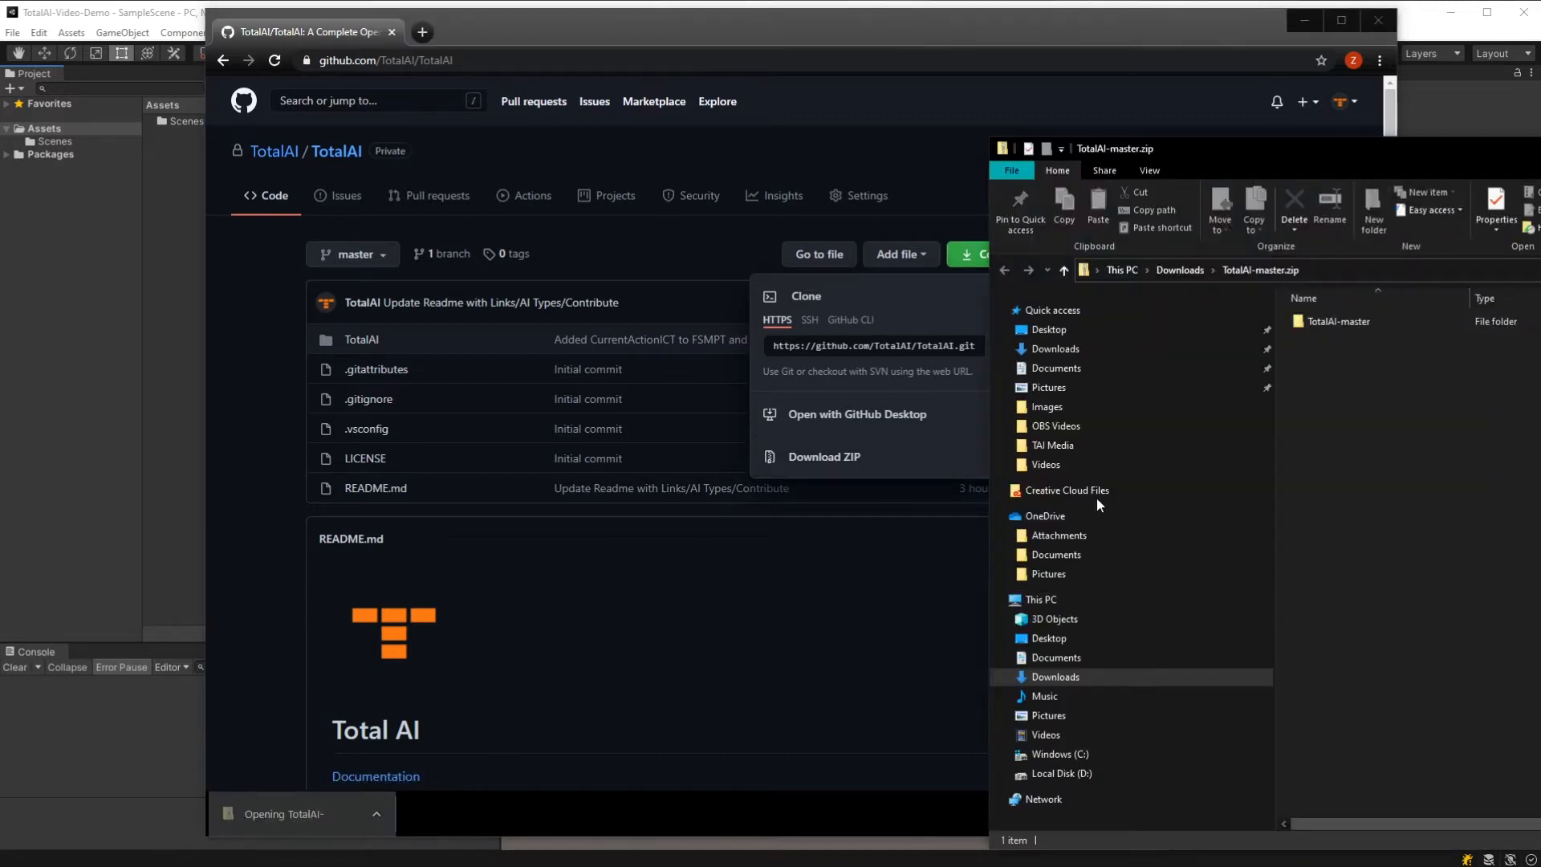
Step: Extract all of TotalAI-master.zip to the proposed TotalAI-master folder in Downloads
{"action": "left_click_drag", "start_coordinate": [1448, 151], "coordinate": [703, 112]}
{"action": "double_click", "coordinate": [608, 281]}
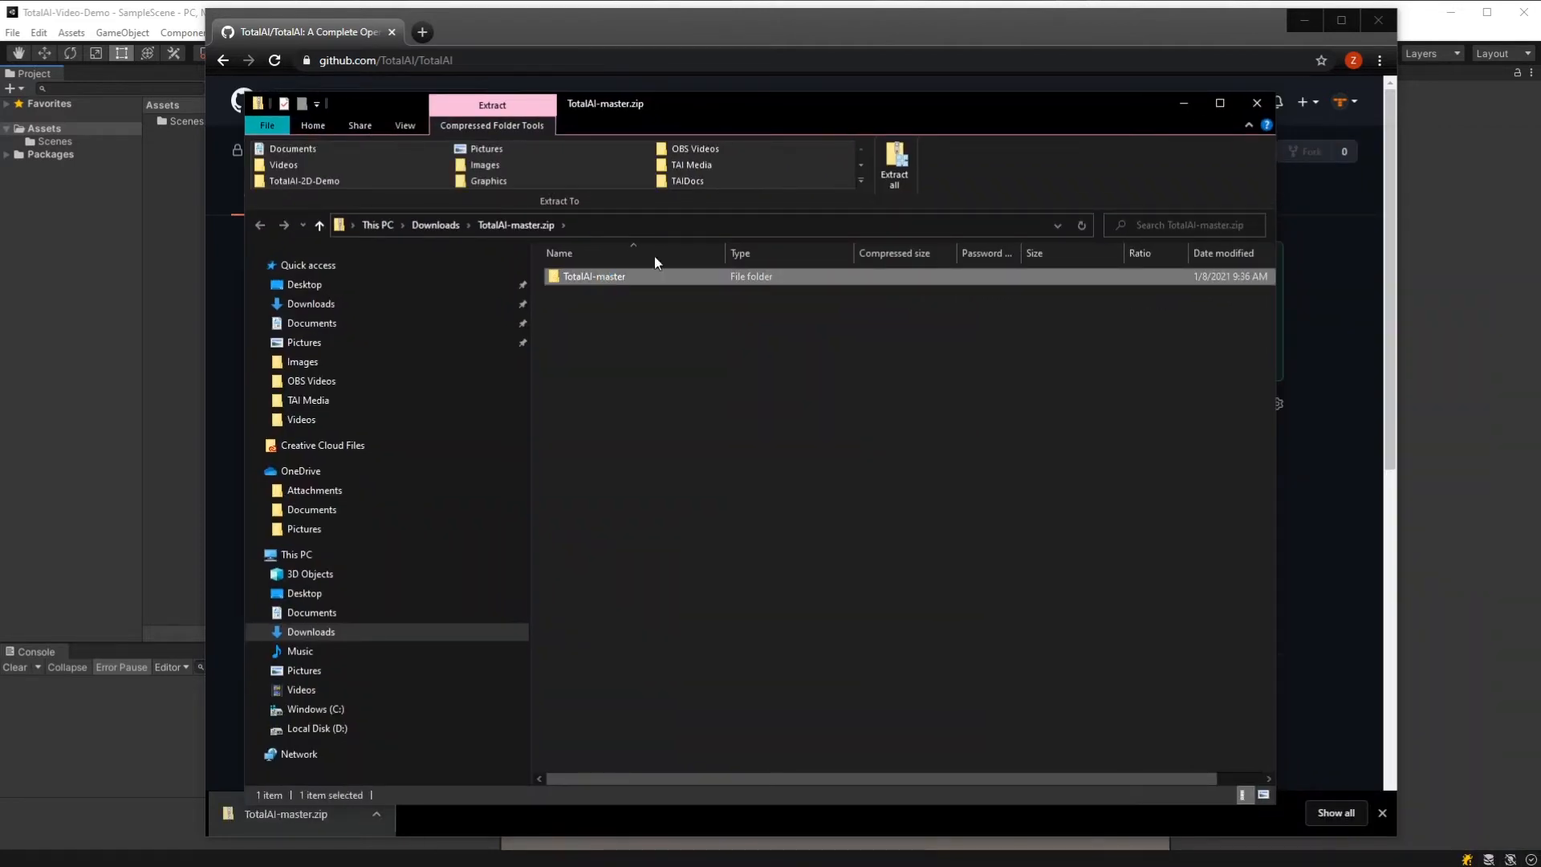
{"action": "left_click", "coordinate": [894, 164]}
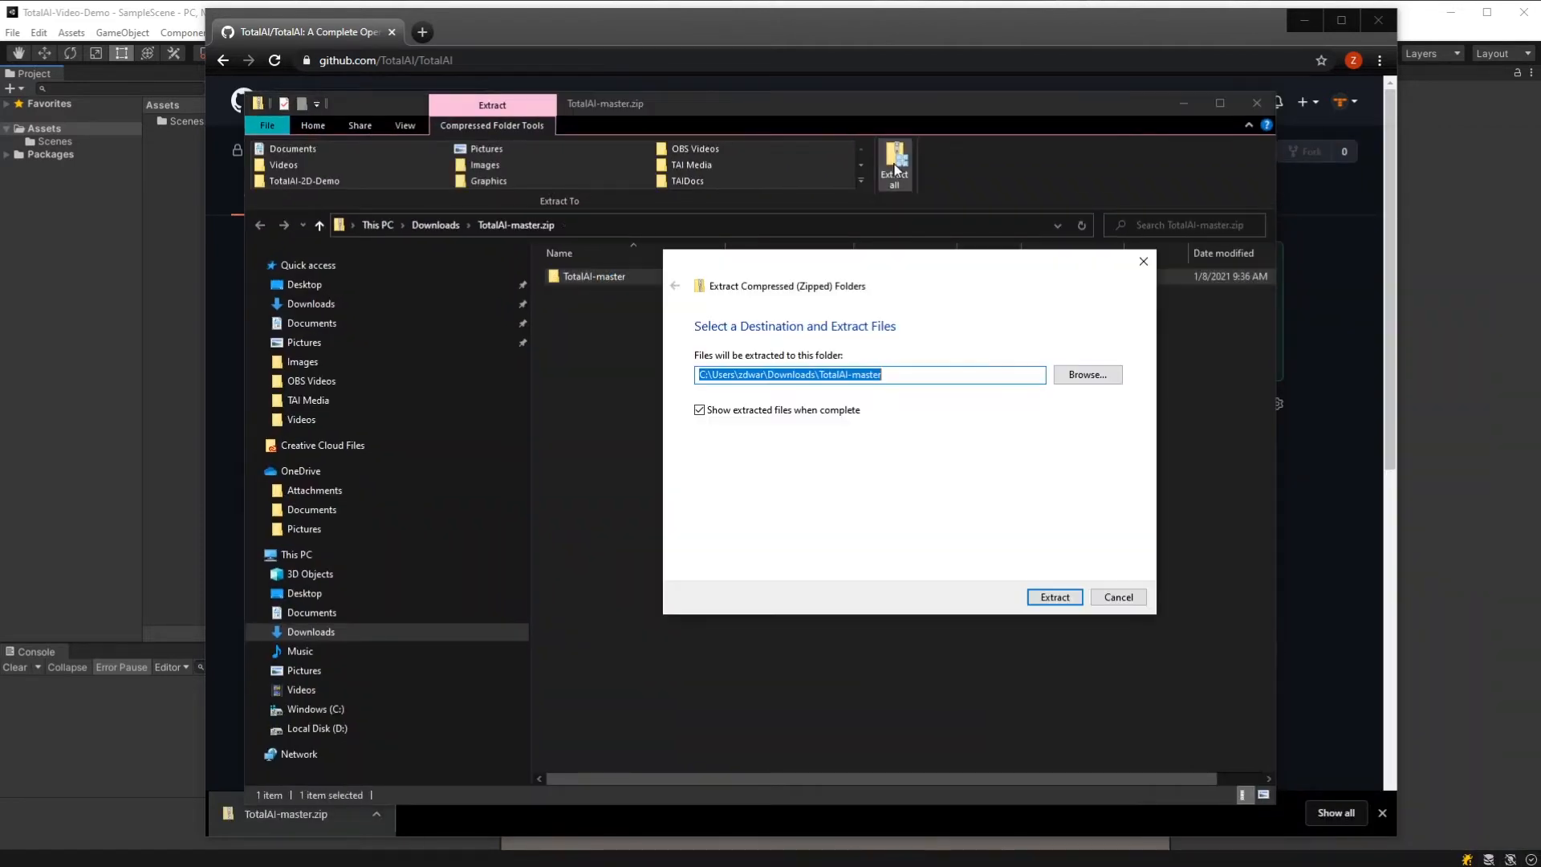
{"action": "left_click", "coordinate": [1051, 596]}
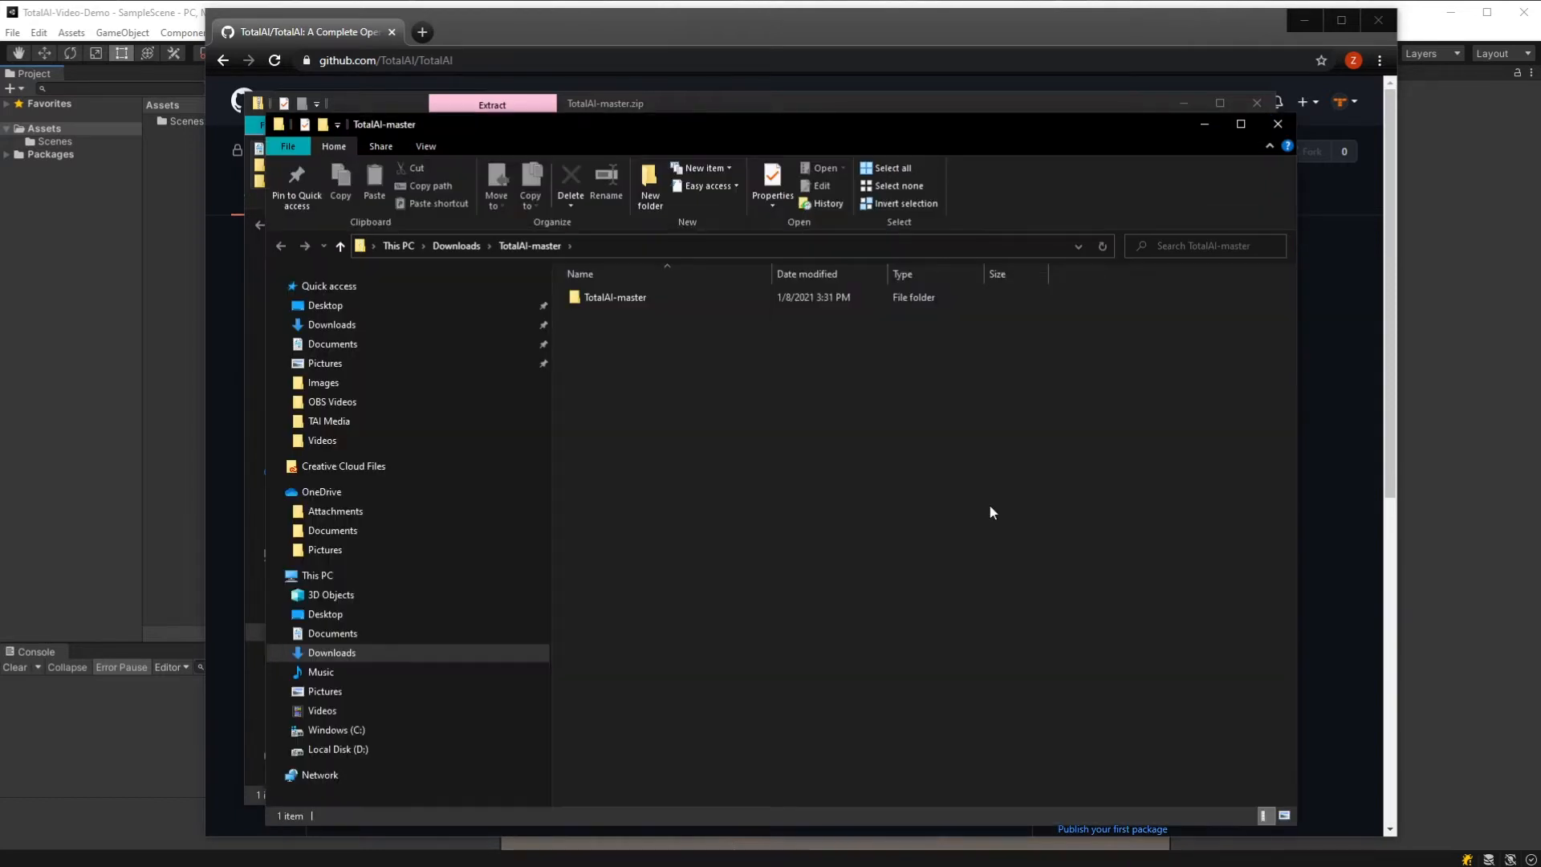
Step: Import the inner TotalAI folder from the extracted files into the Unity project's Assets and return to Unity
{"action": "double_click", "coordinate": [613, 301]}
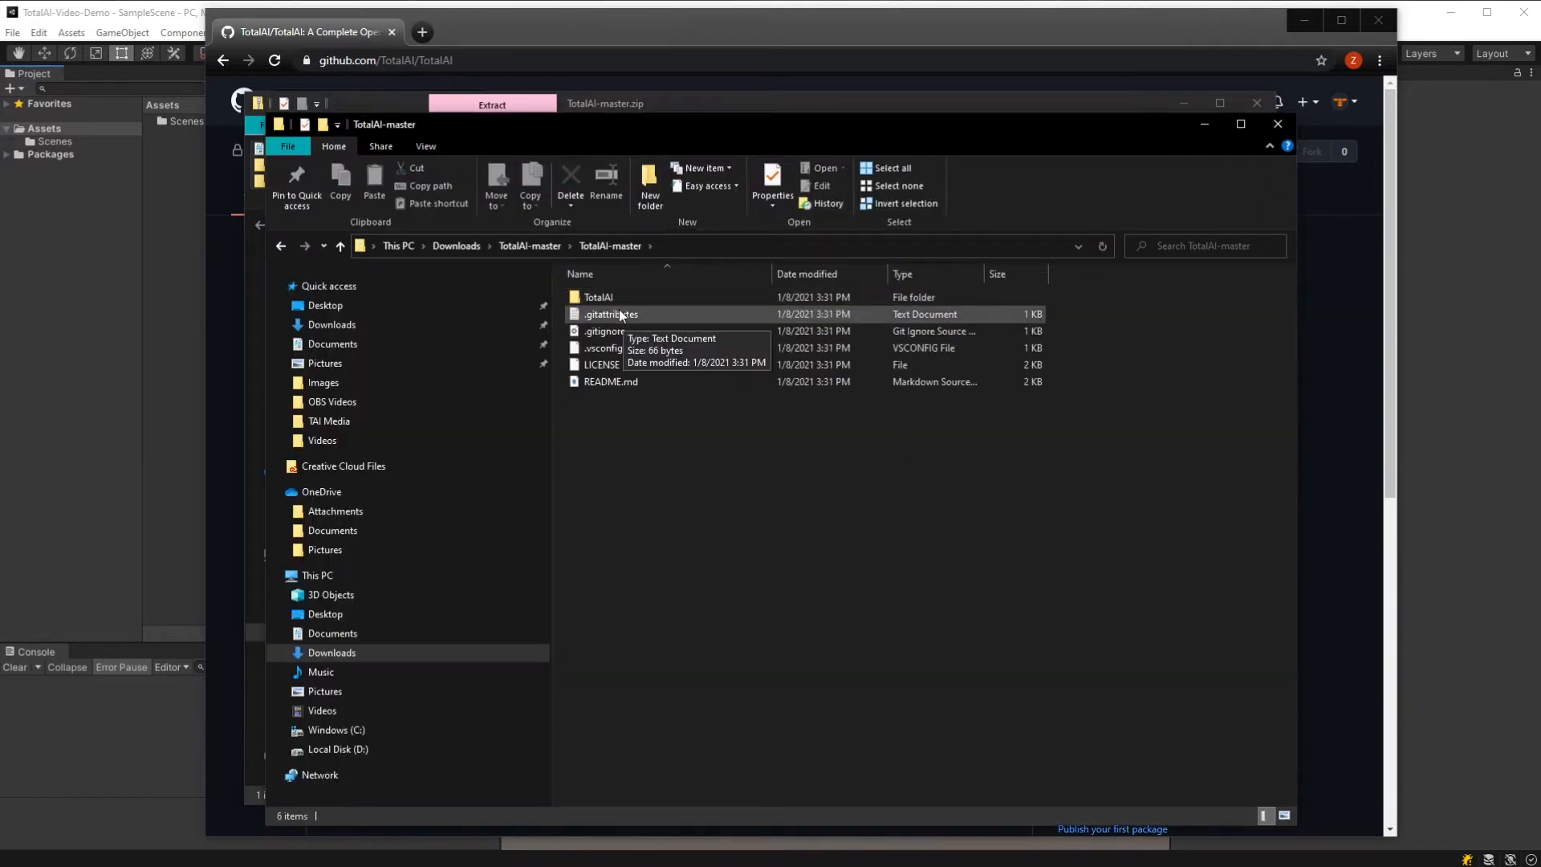
{"action": "double_click", "coordinate": [599, 297]}
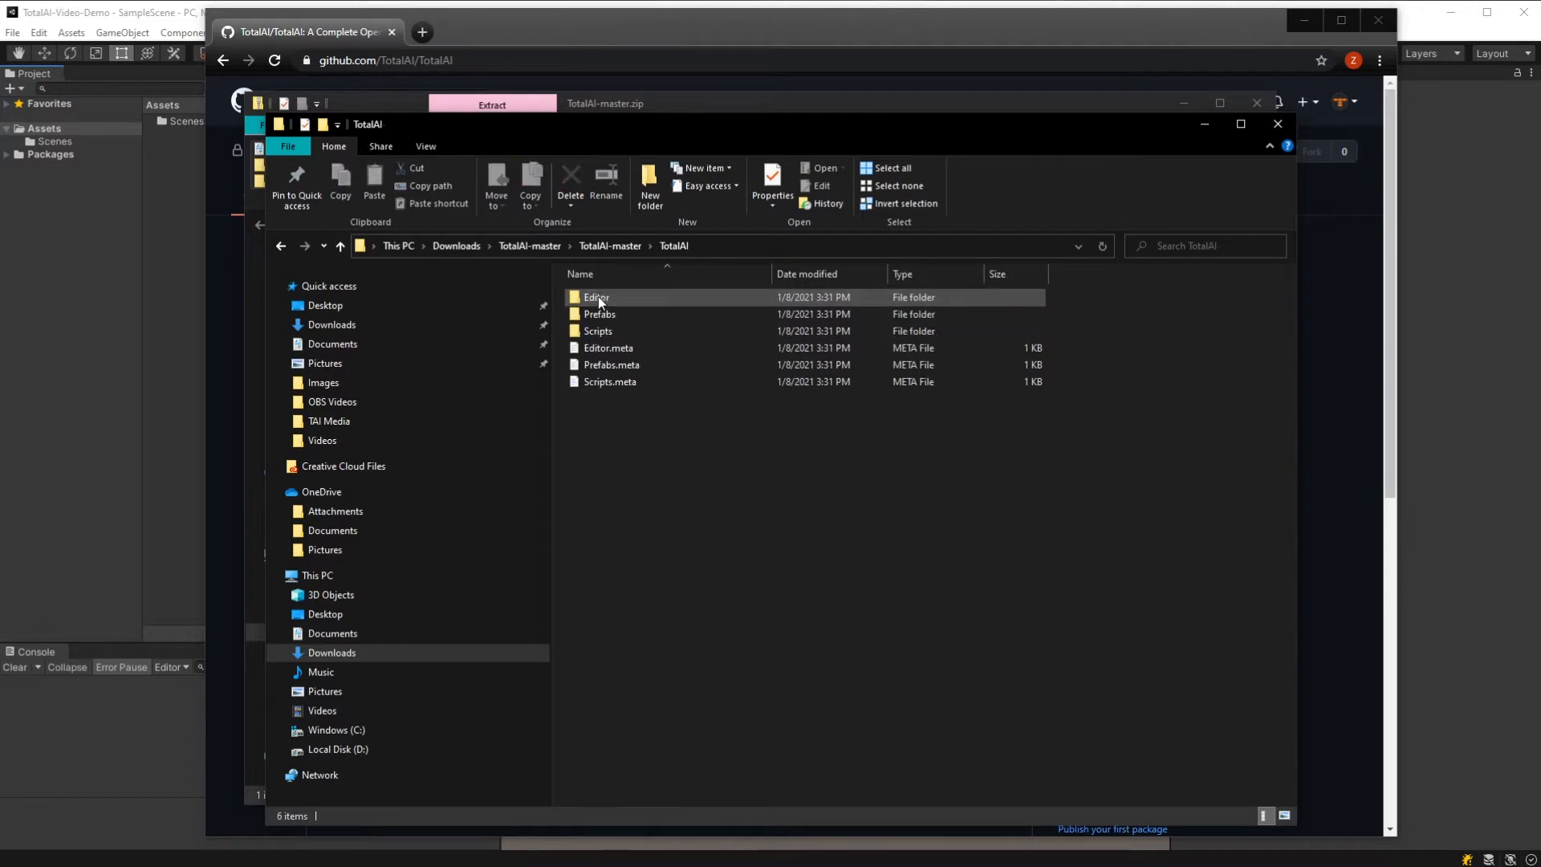
{"action": "left_click", "coordinate": [280, 245]}
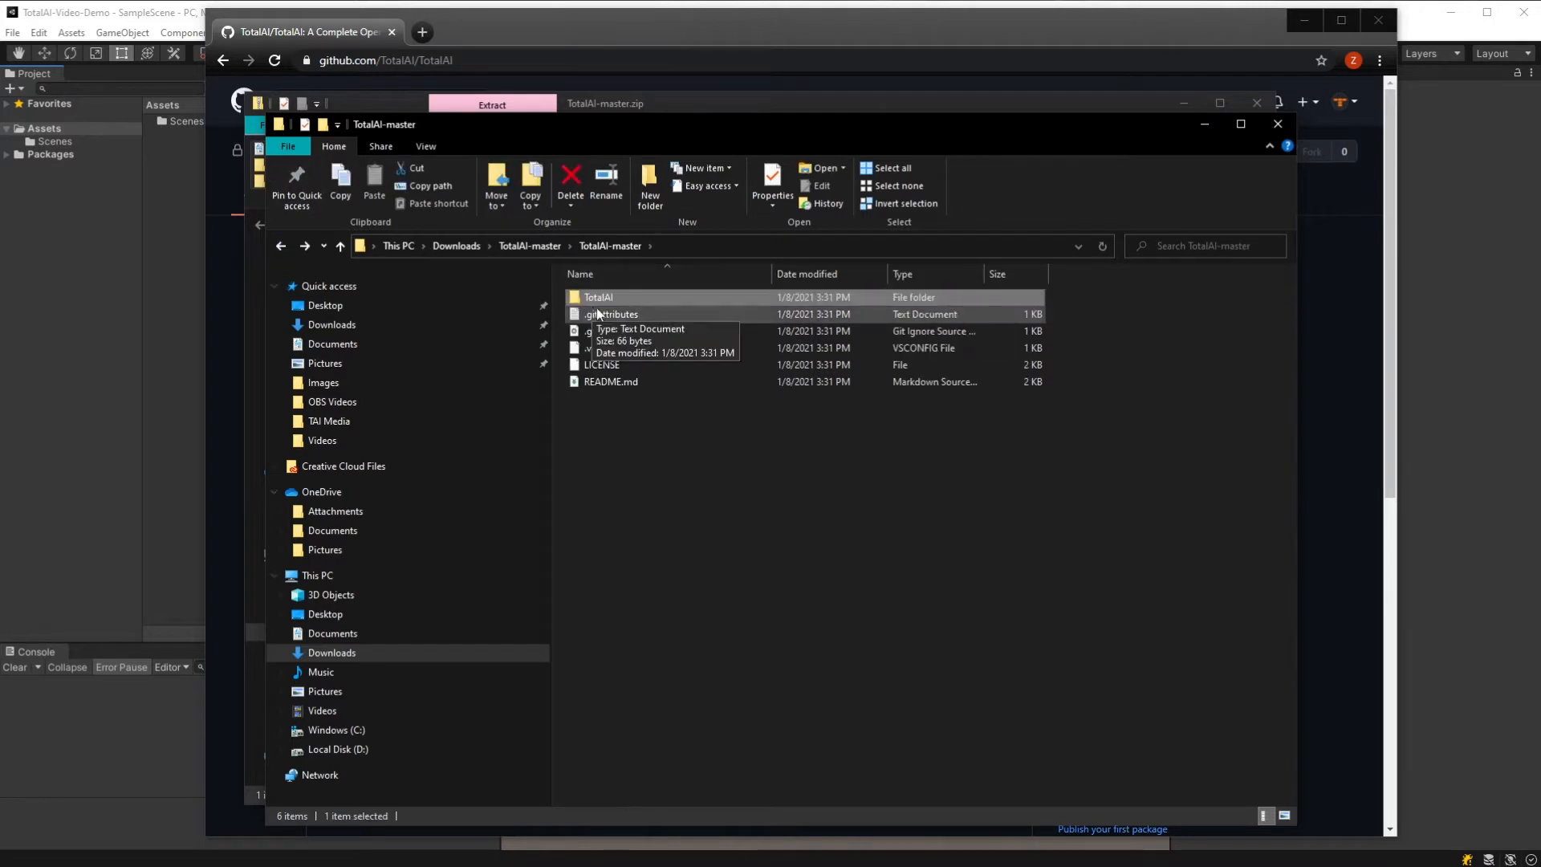
{"action": "left_click_drag", "start_coordinate": [604, 297], "coordinate": [52, 134]}
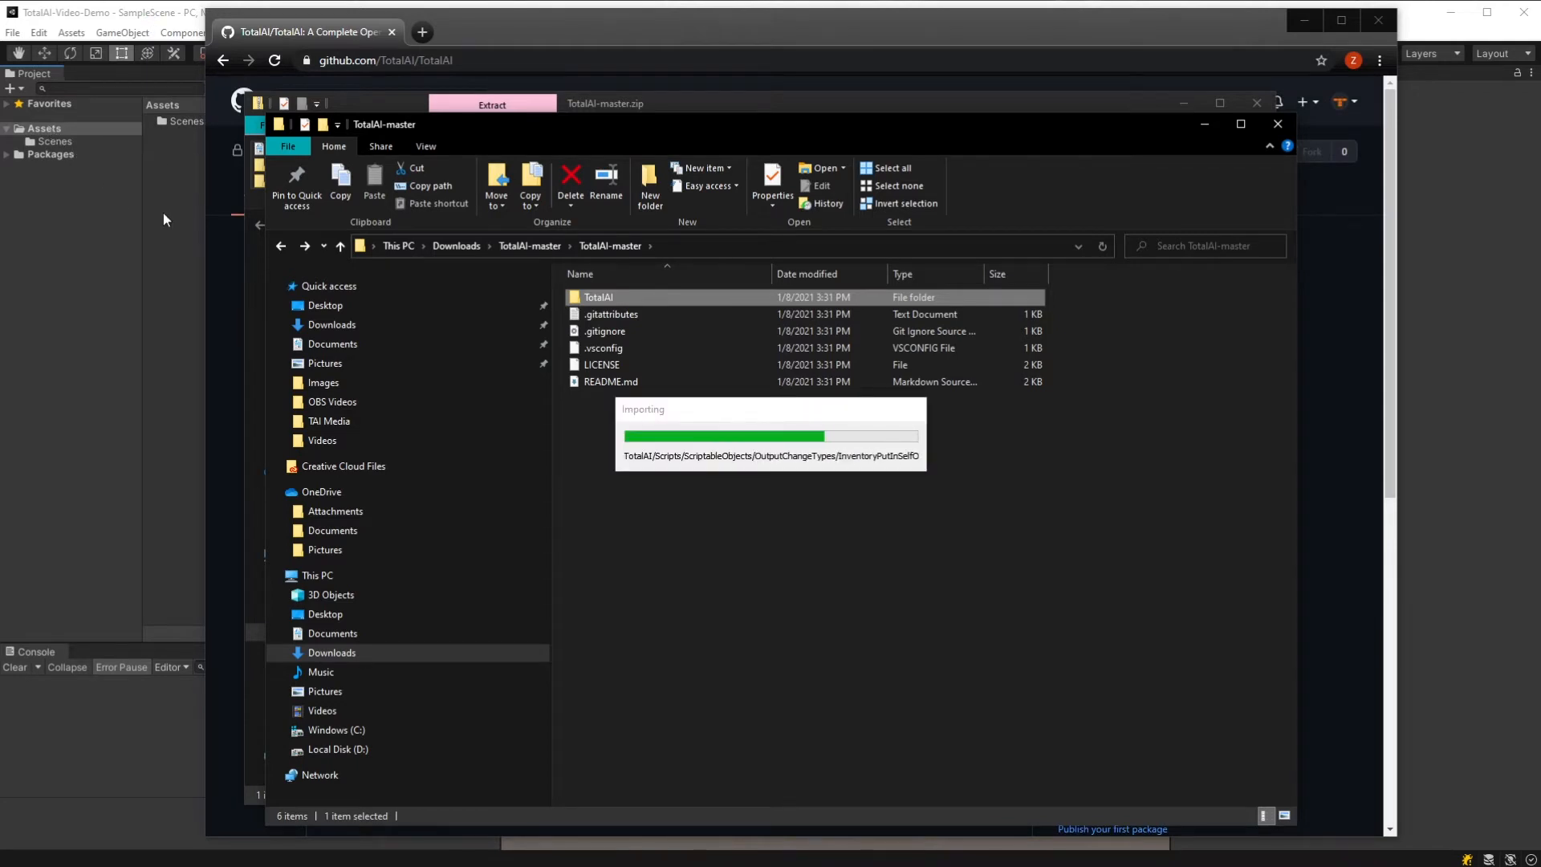
{"action": "left_click", "coordinate": [155, 12]}
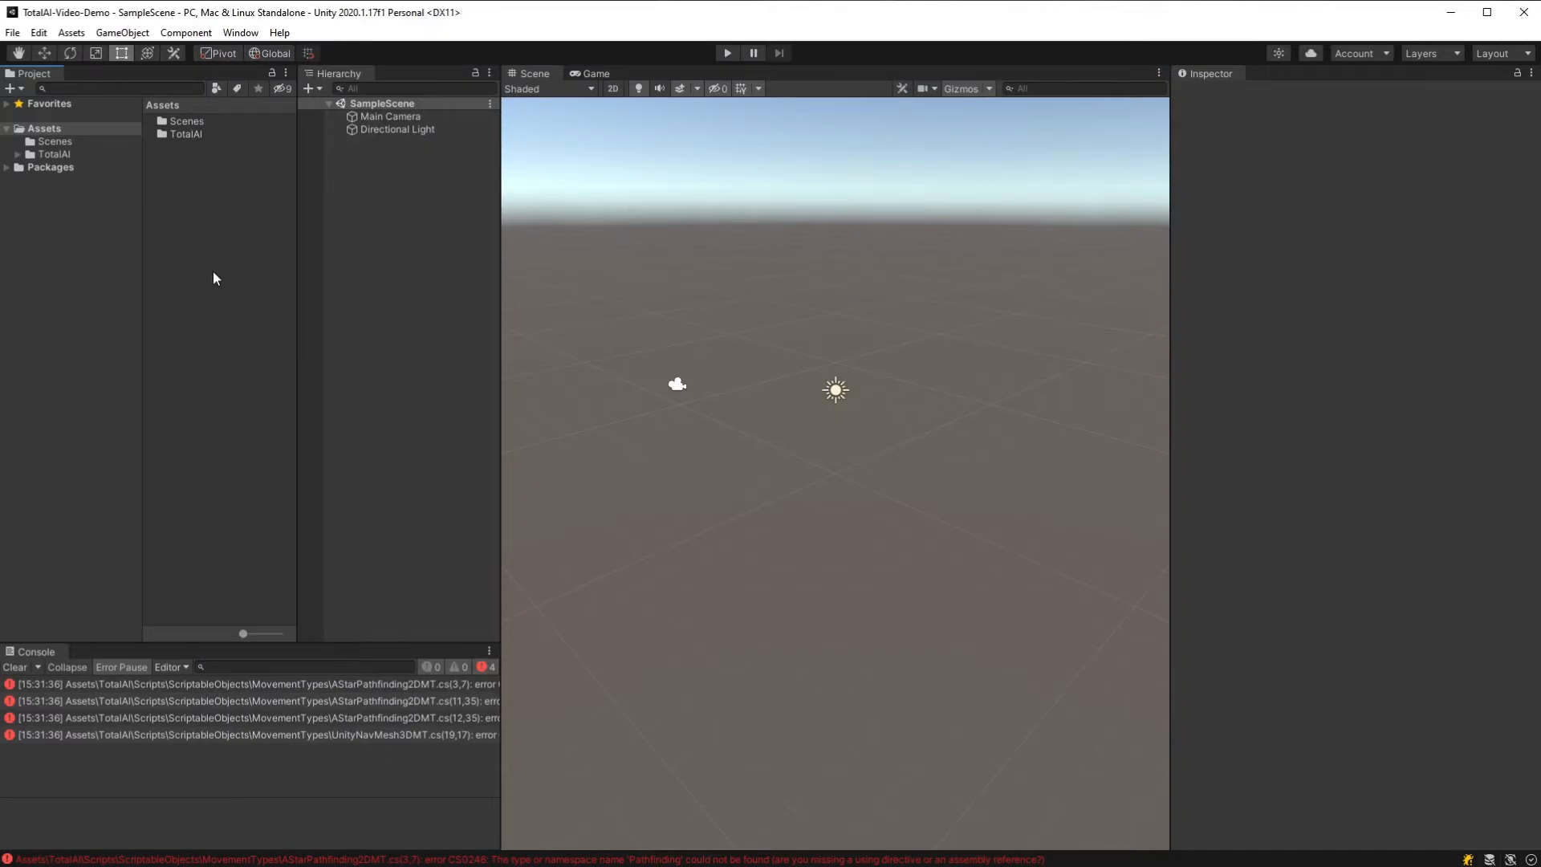
Step: Locate the script behind the first console error and delete AStarPathfinding2DMT from the MovementTypes folder
{"action": "left_click", "coordinate": [259, 685]}
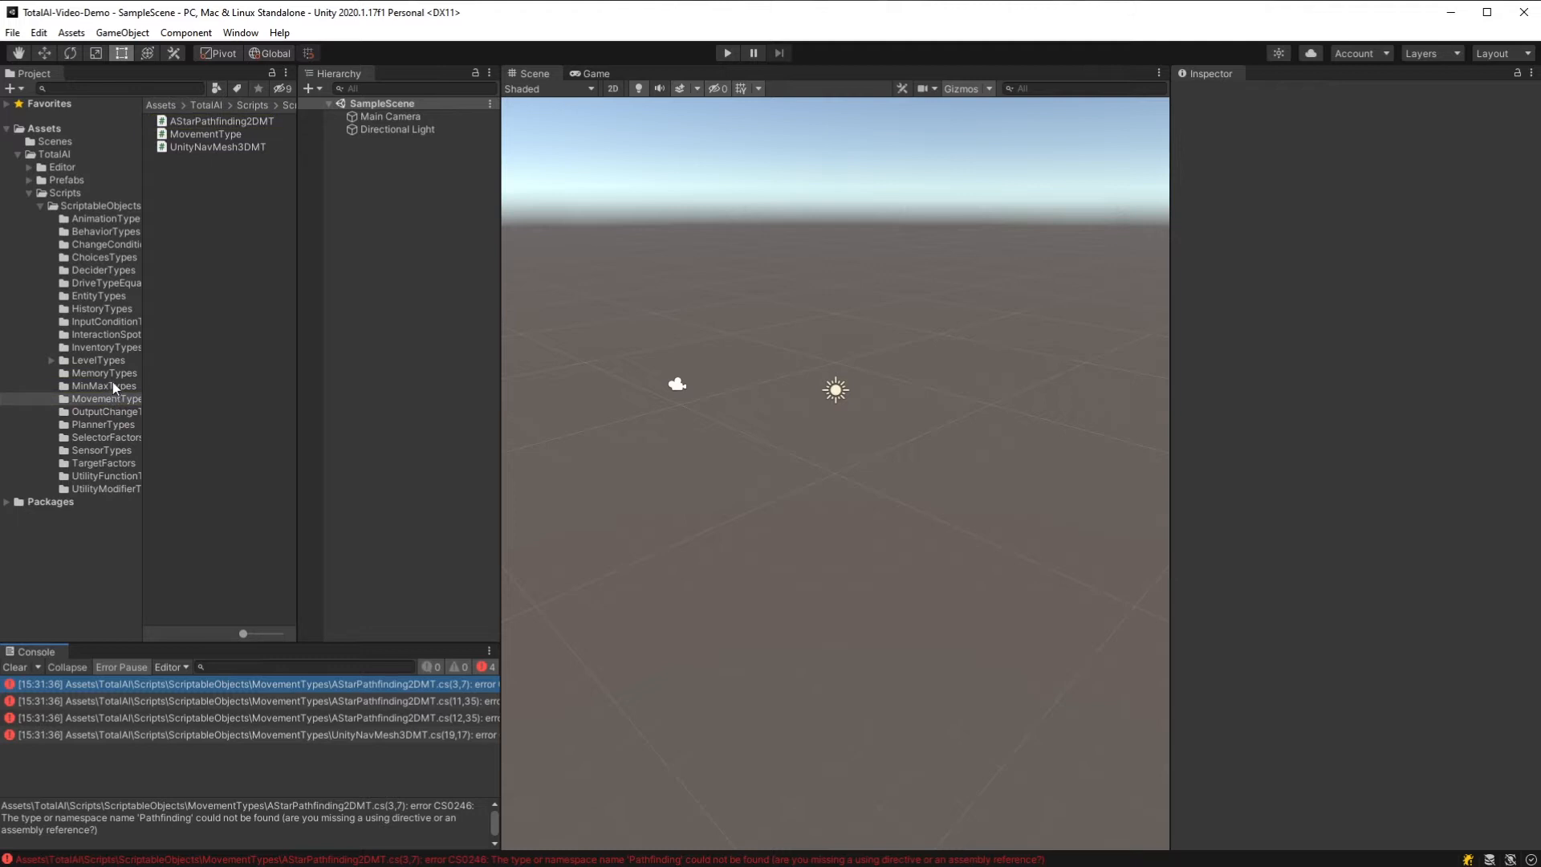
{"action": "left_click", "coordinate": [244, 120]}
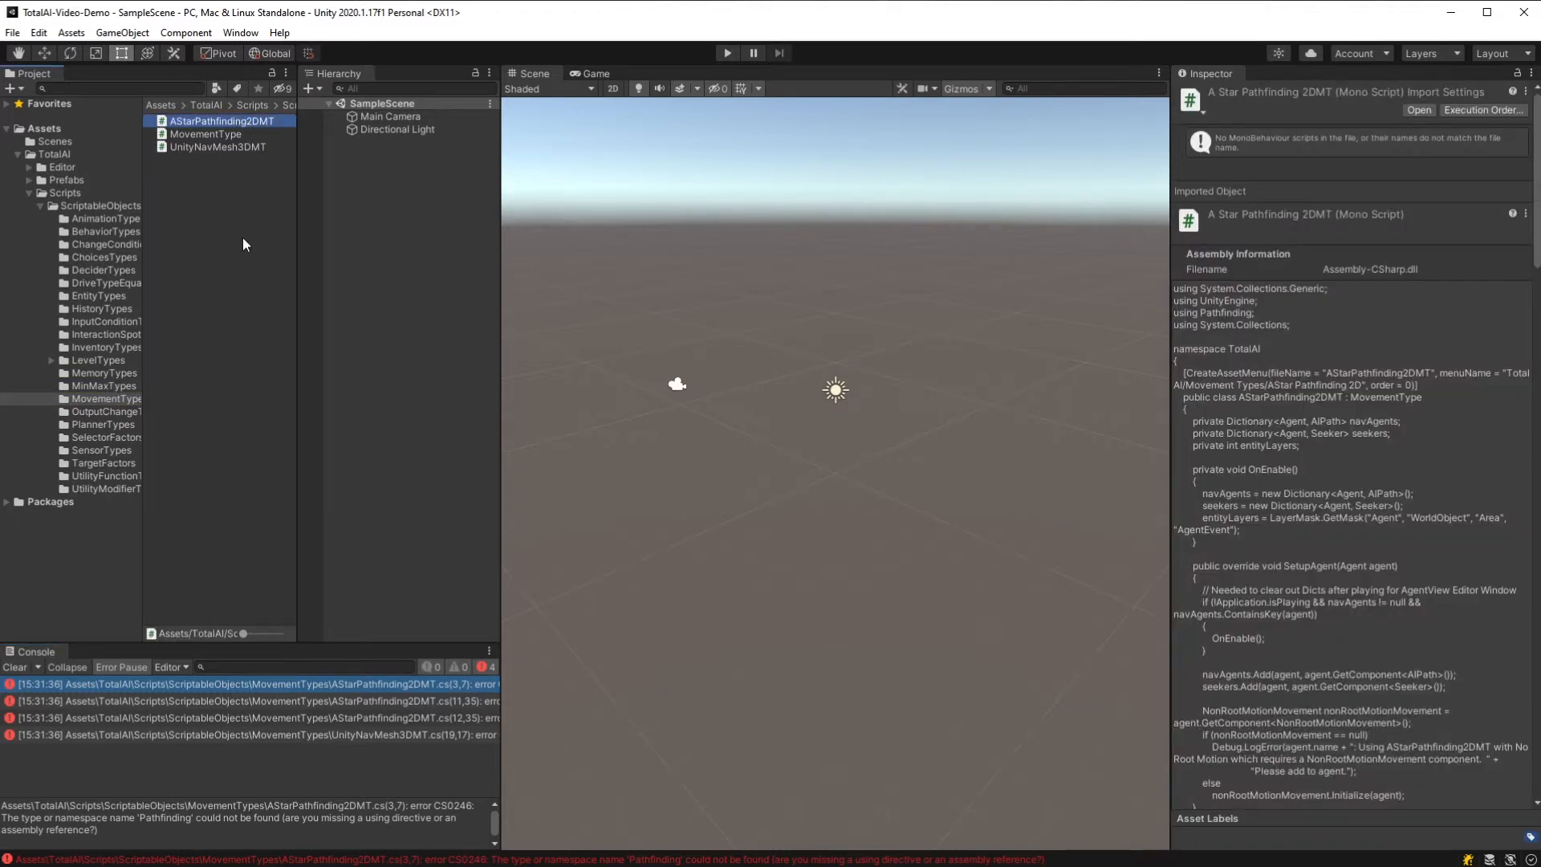
{"action": "key", "text": "Delete"}
{"action": "key", "text": "Return"}
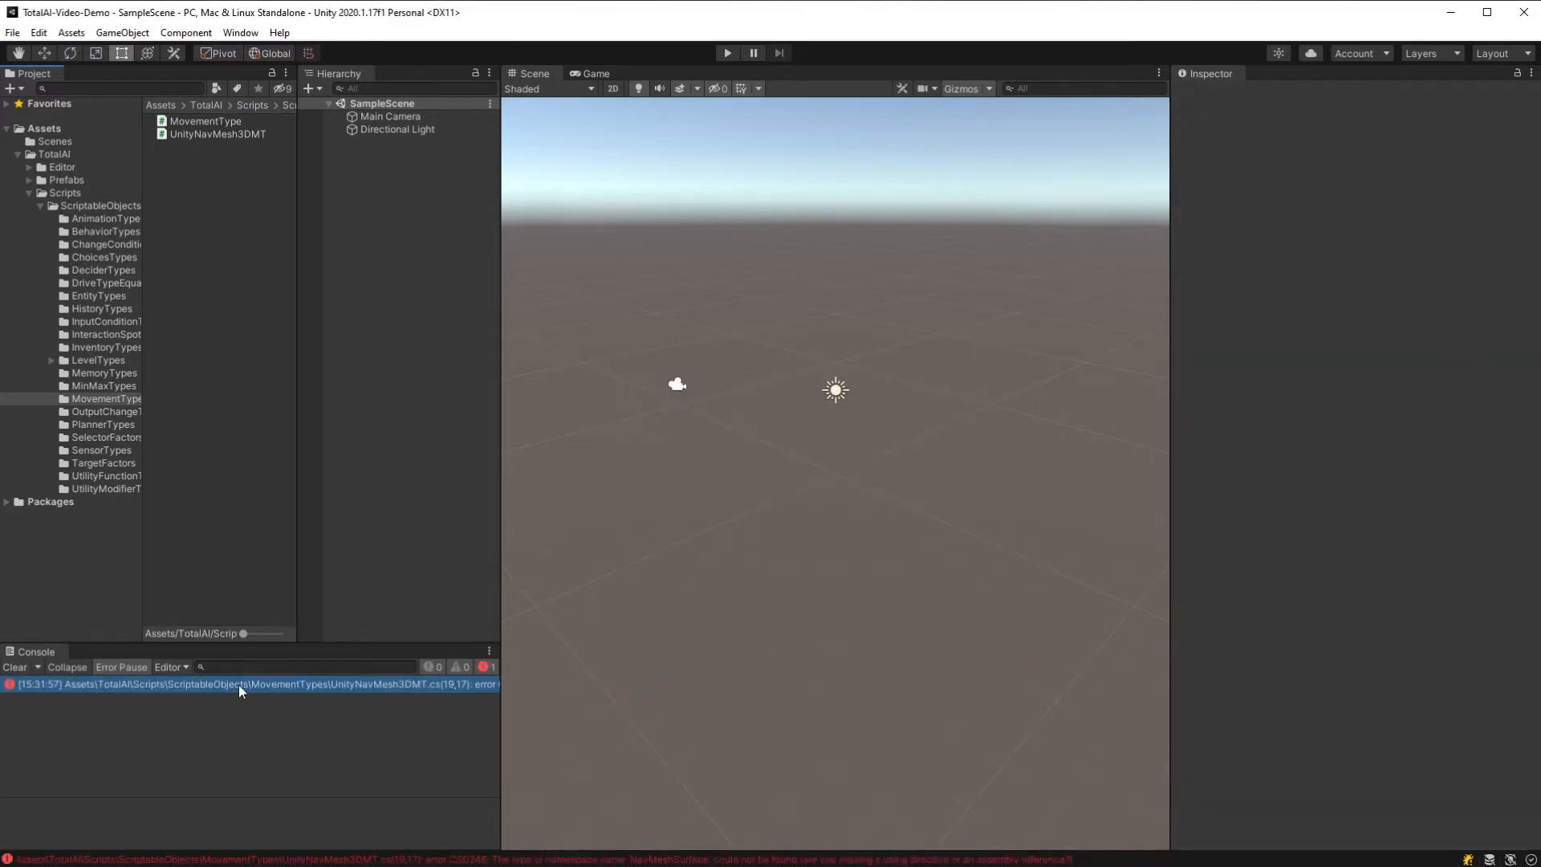
Step: Inspect the UnityNavMesh3DMT console error and open the Unity-Technologies/NavMeshComponents repository on GitHub in the browser
{"action": "left_click", "coordinate": [238, 684]}
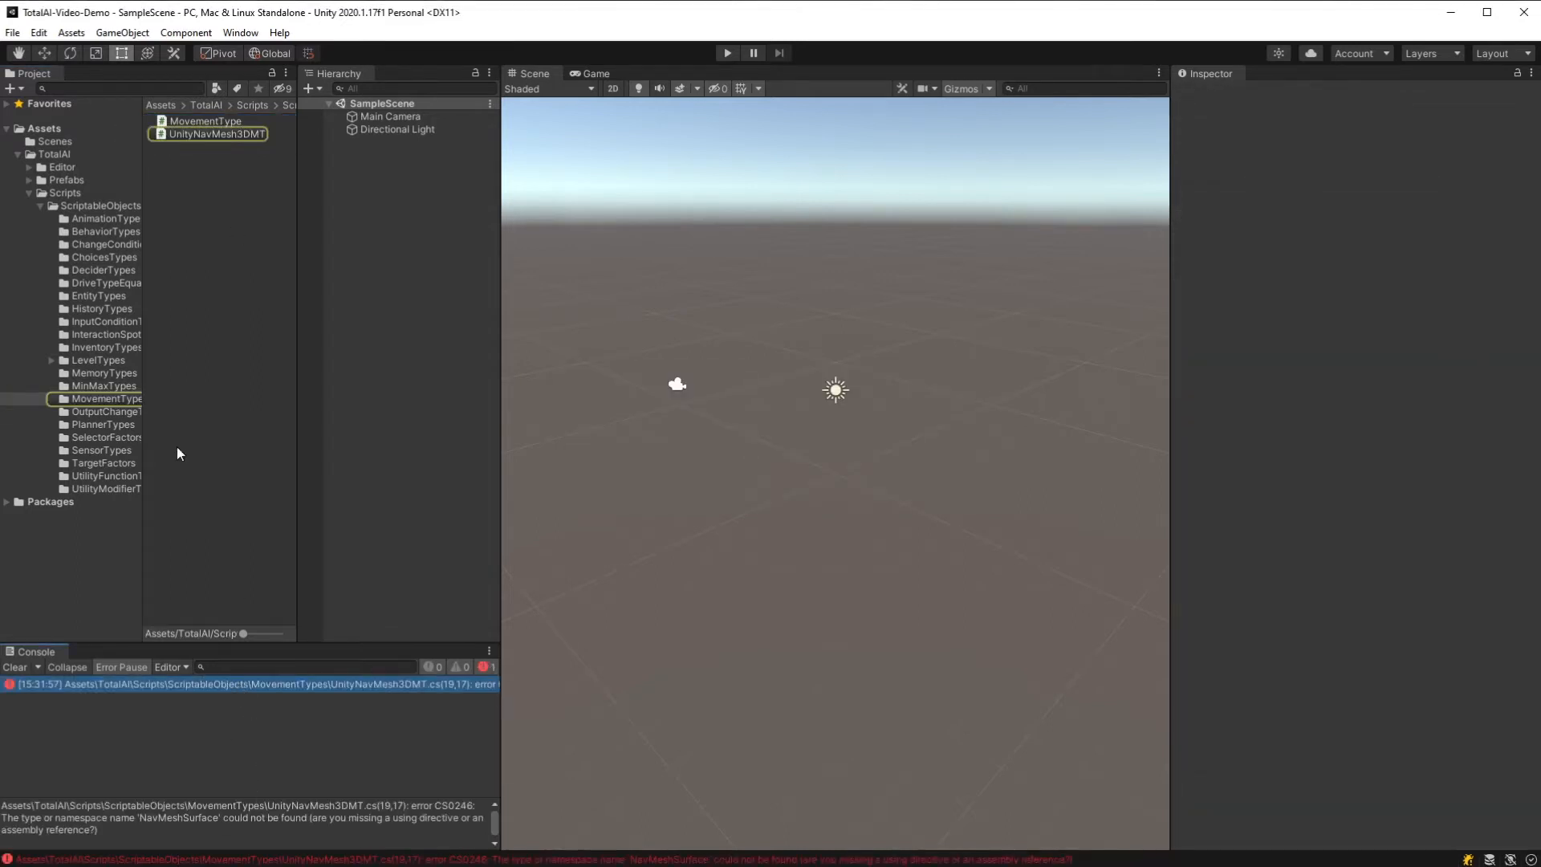
{"action": "left_click_drag", "start_coordinate": [145, 474], "coordinate": [150, 474]}
{"action": "mouse_move", "coordinate": [212, 854]}
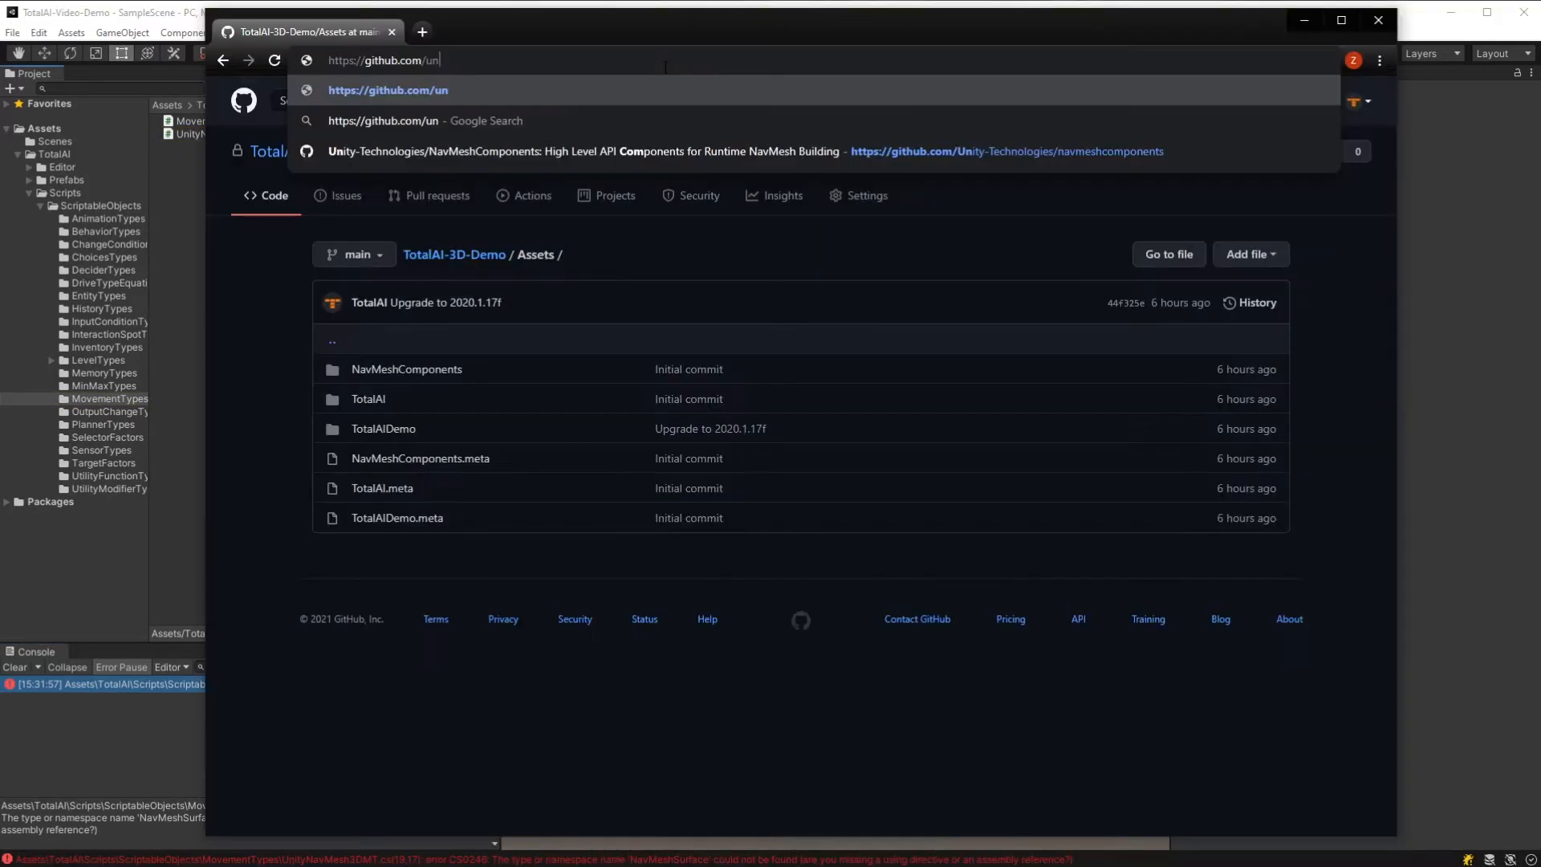
{"action": "type", "text": "i"}
{"action": "key", "text": "Down"}
{"action": "key", "text": "Down"}
{"action": "key", "text": "Return"}
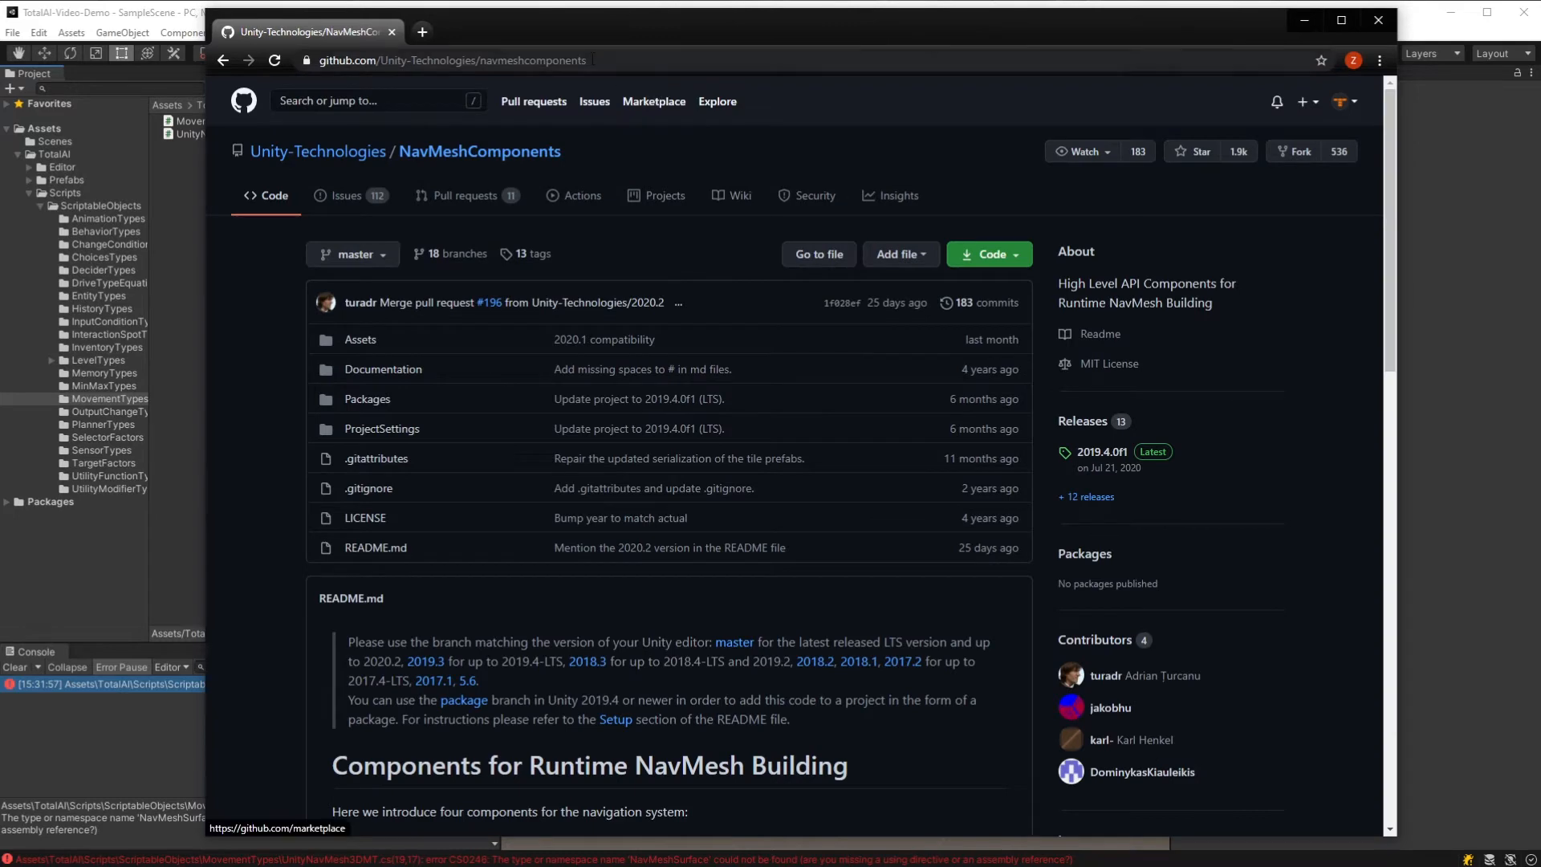
Step: Download the NavMeshComponents repository as a ZIP and extract the whole archive to its default folder
{"action": "left_click", "coordinate": [990, 253]}
{"action": "left_click", "coordinate": [819, 456]}
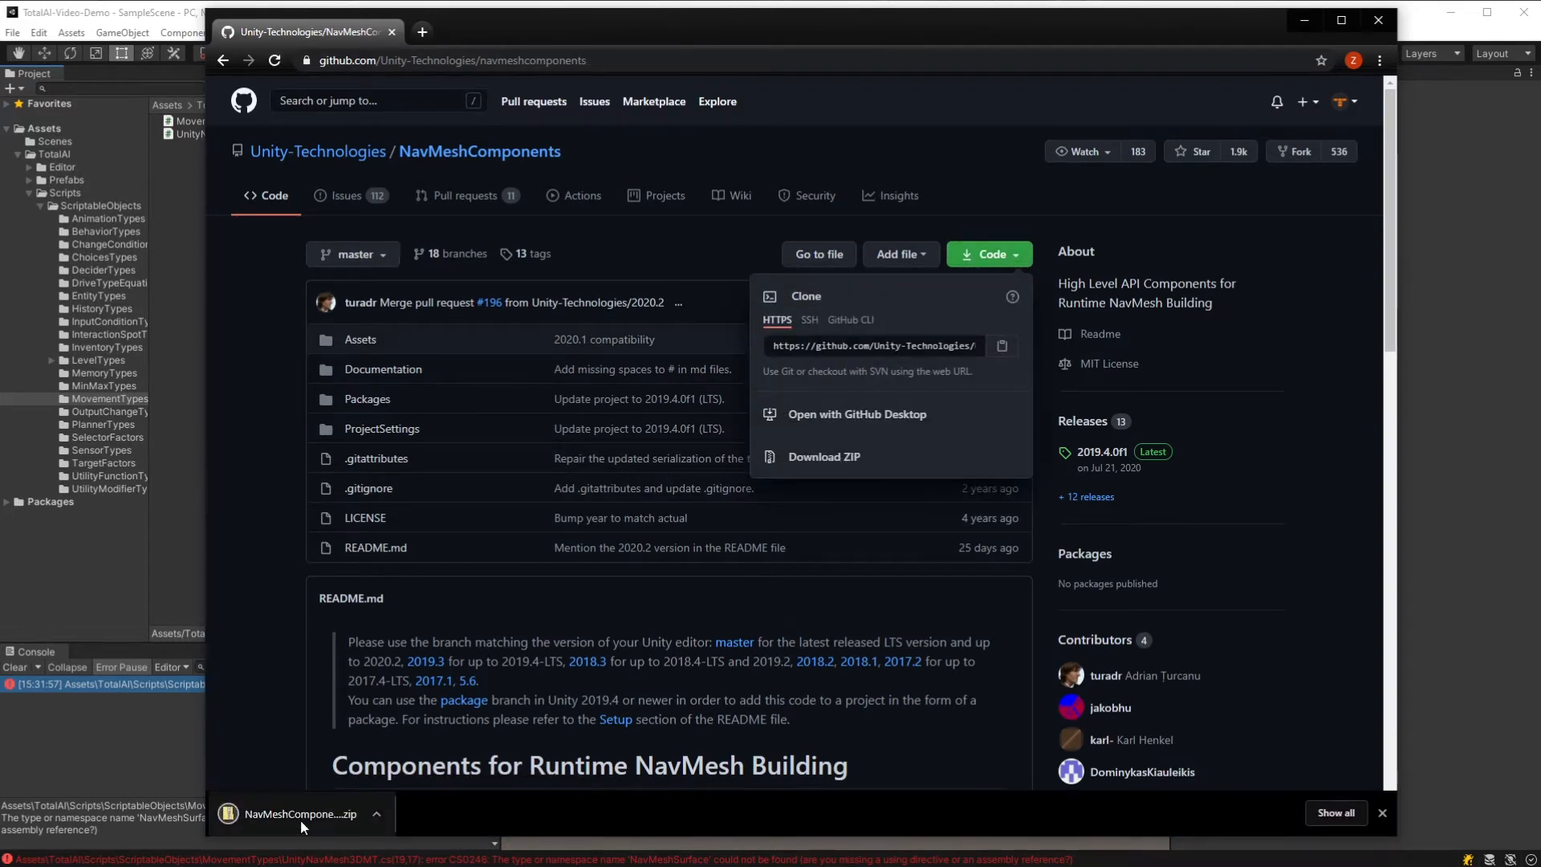
{"action": "left_click", "coordinate": [300, 815]}
{"action": "left_click", "coordinate": [710, 317]}
{"action": "left_click", "coordinate": [936, 211]}
{"action": "left_click", "coordinate": [1058, 595]}
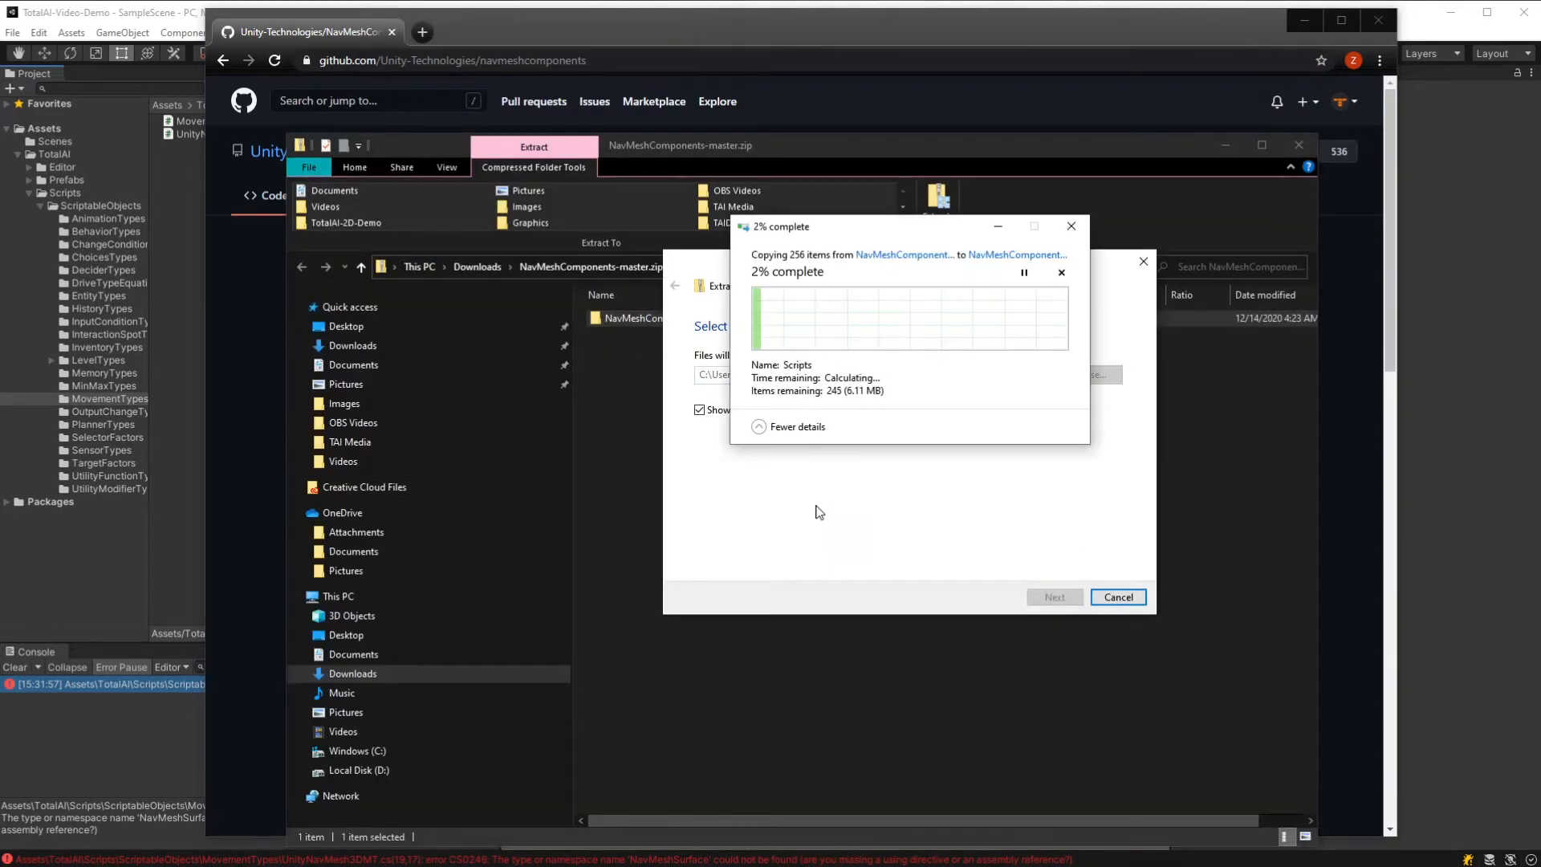
Step: Import the NavMeshComponents folder from the extracted repository's Assets folder into the Unity project's Assets and return to Unity
{"action": "double_click", "coordinate": [661, 185]}
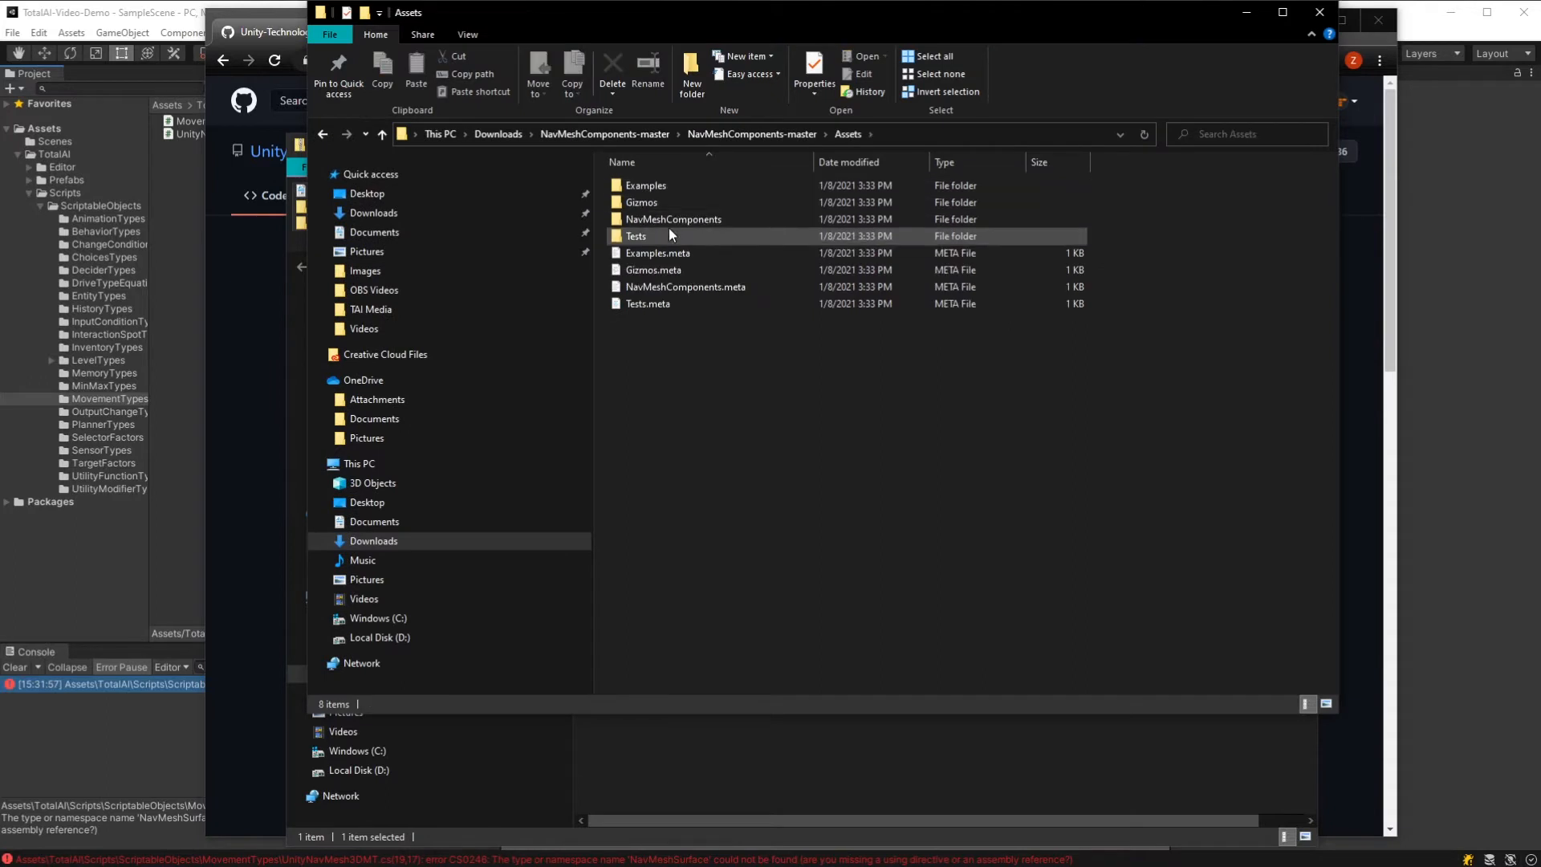
{"action": "left_click", "coordinate": [668, 224]}
{"action": "left_click_drag", "start_coordinate": [671, 223], "coordinate": [50, 130]}
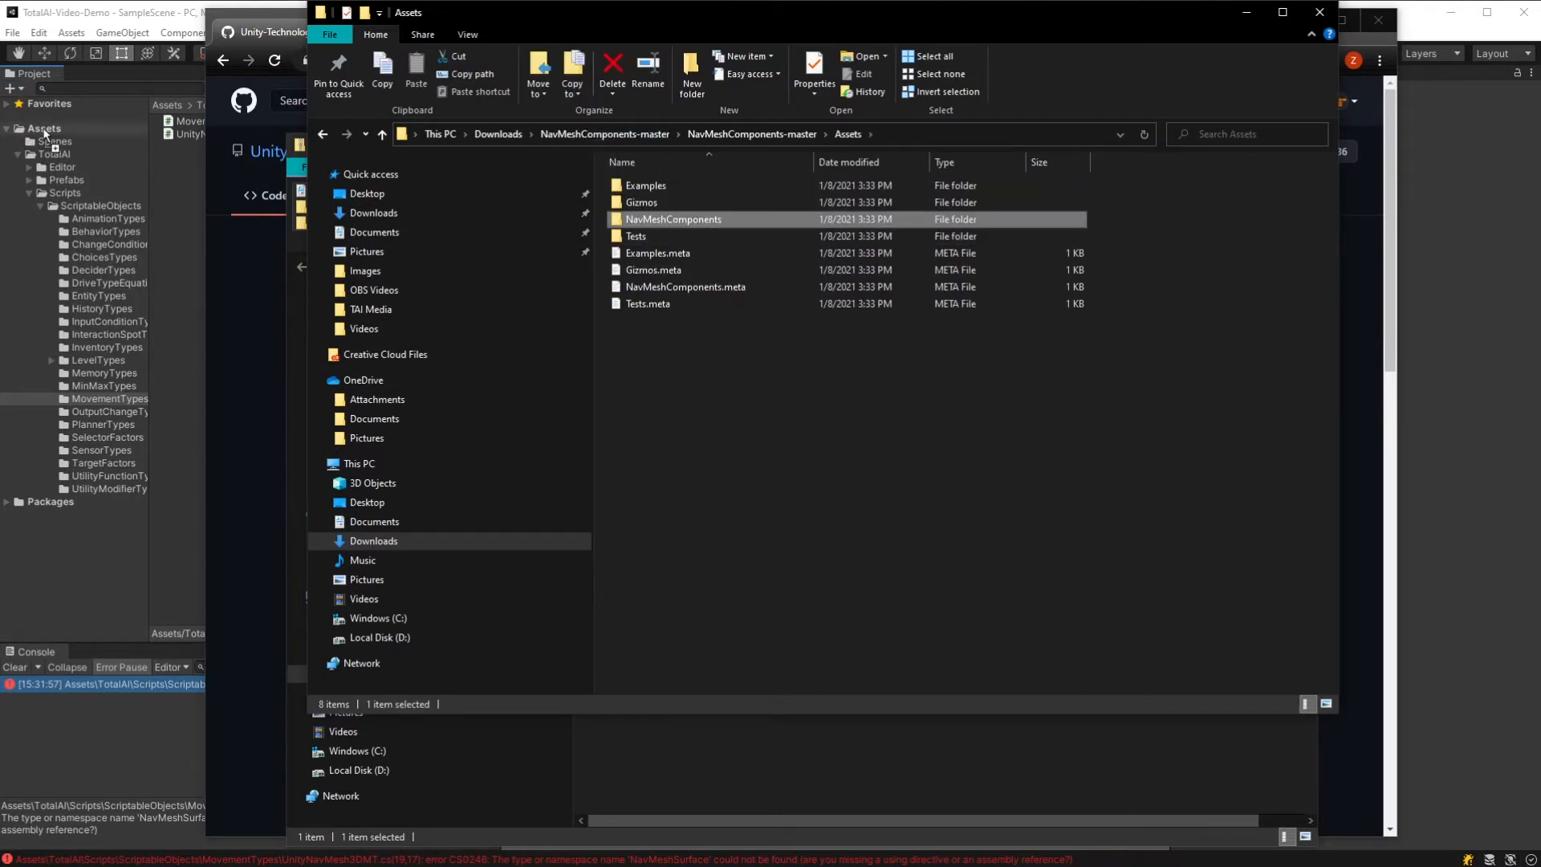
{"action": "left_click", "coordinate": [103, 180]}
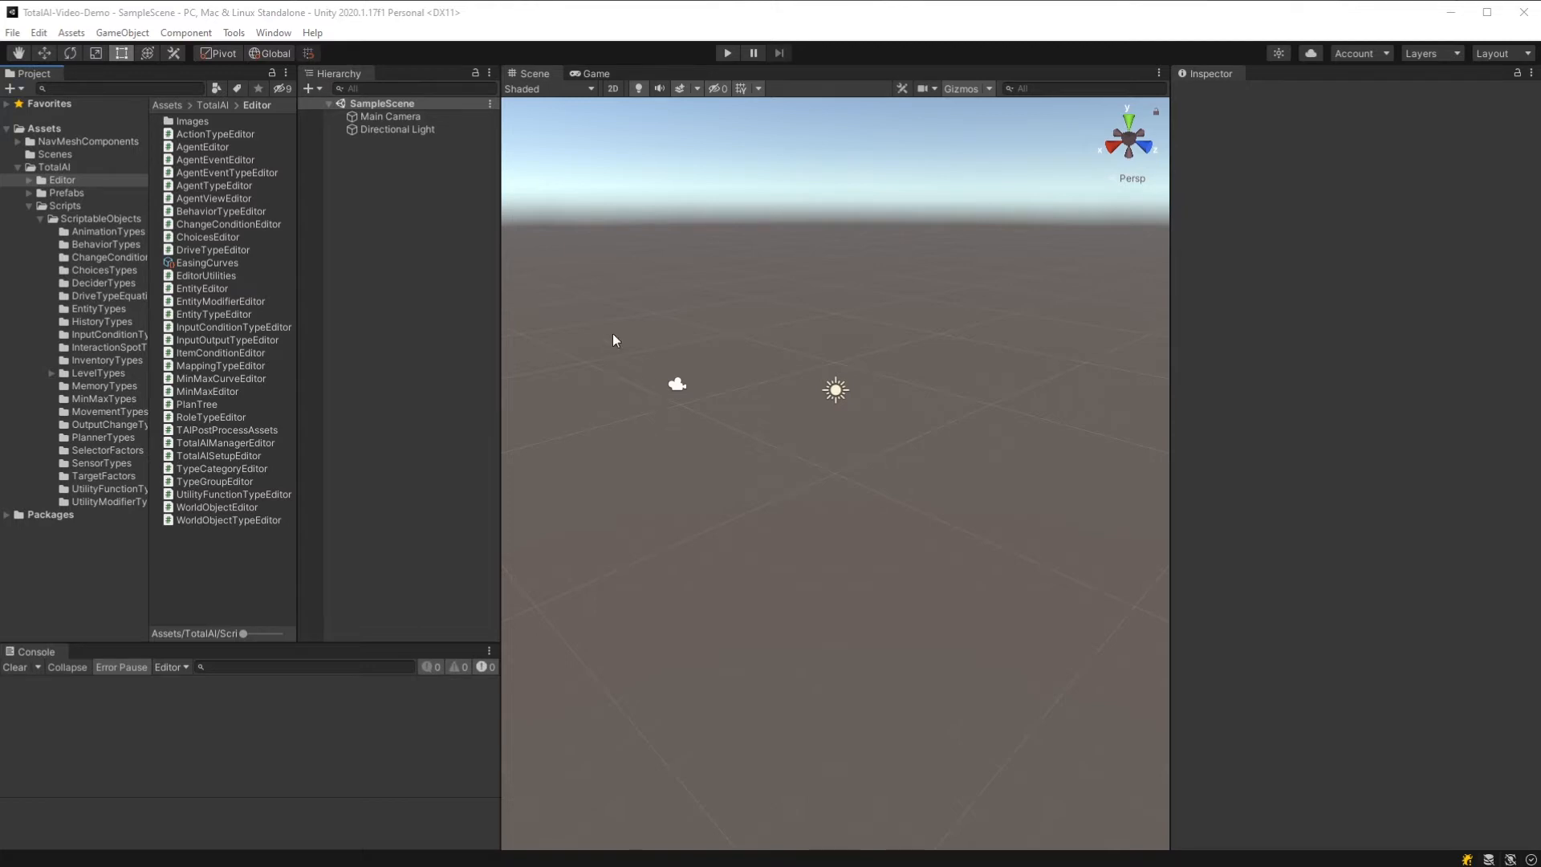
Step: Open the Total AI Setup Window and move it fully into view over the scene
{"action": "left_click", "coordinate": [235, 34]}
{"action": "mouse_move", "coordinate": [265, 51]}
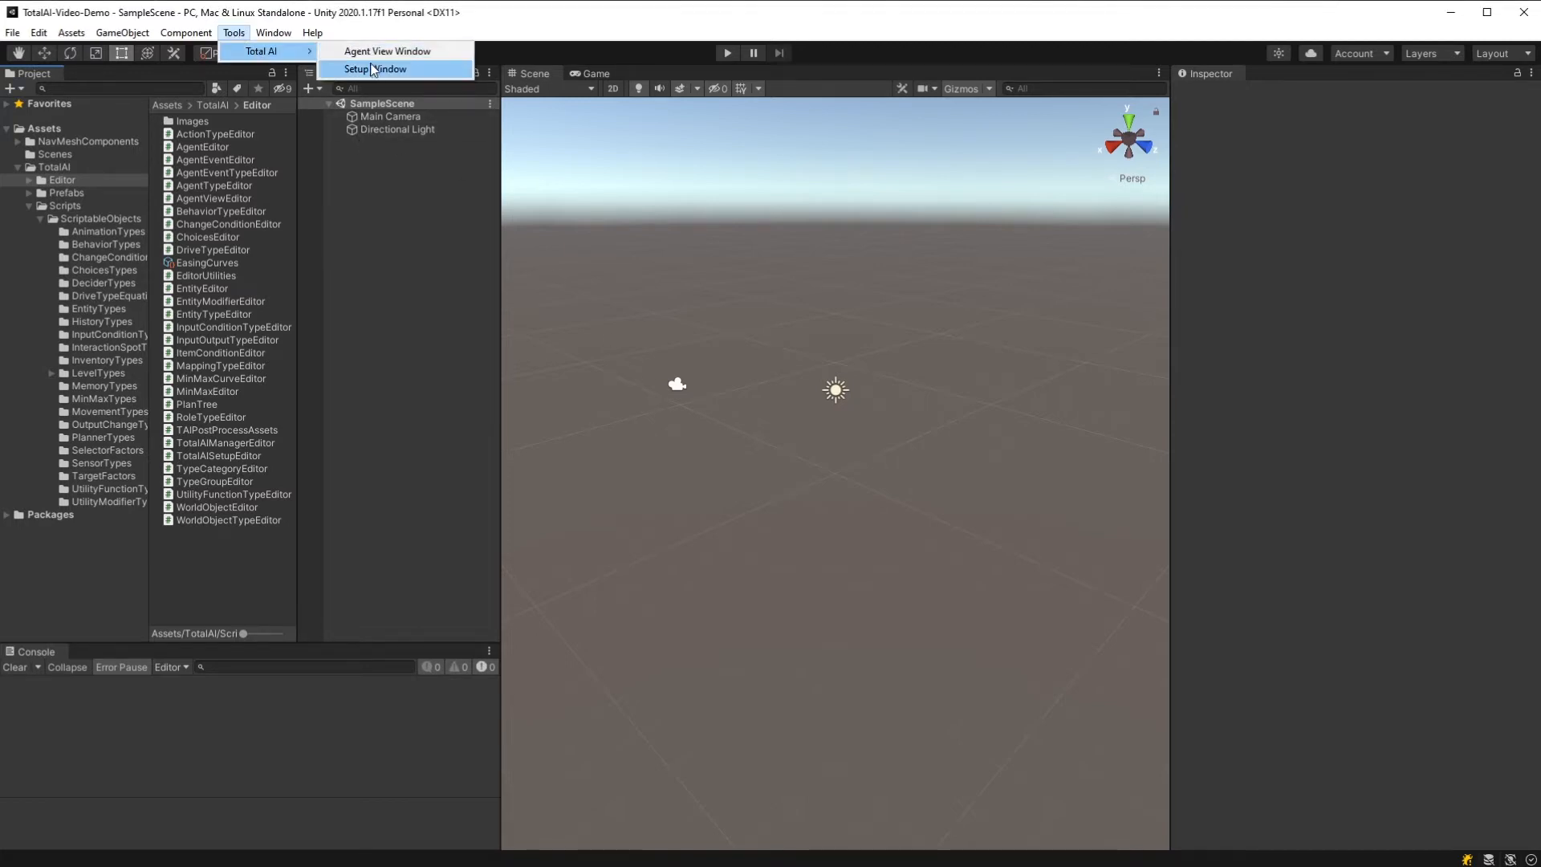
{"action": "left_click", "coordinate": [373, 69]}
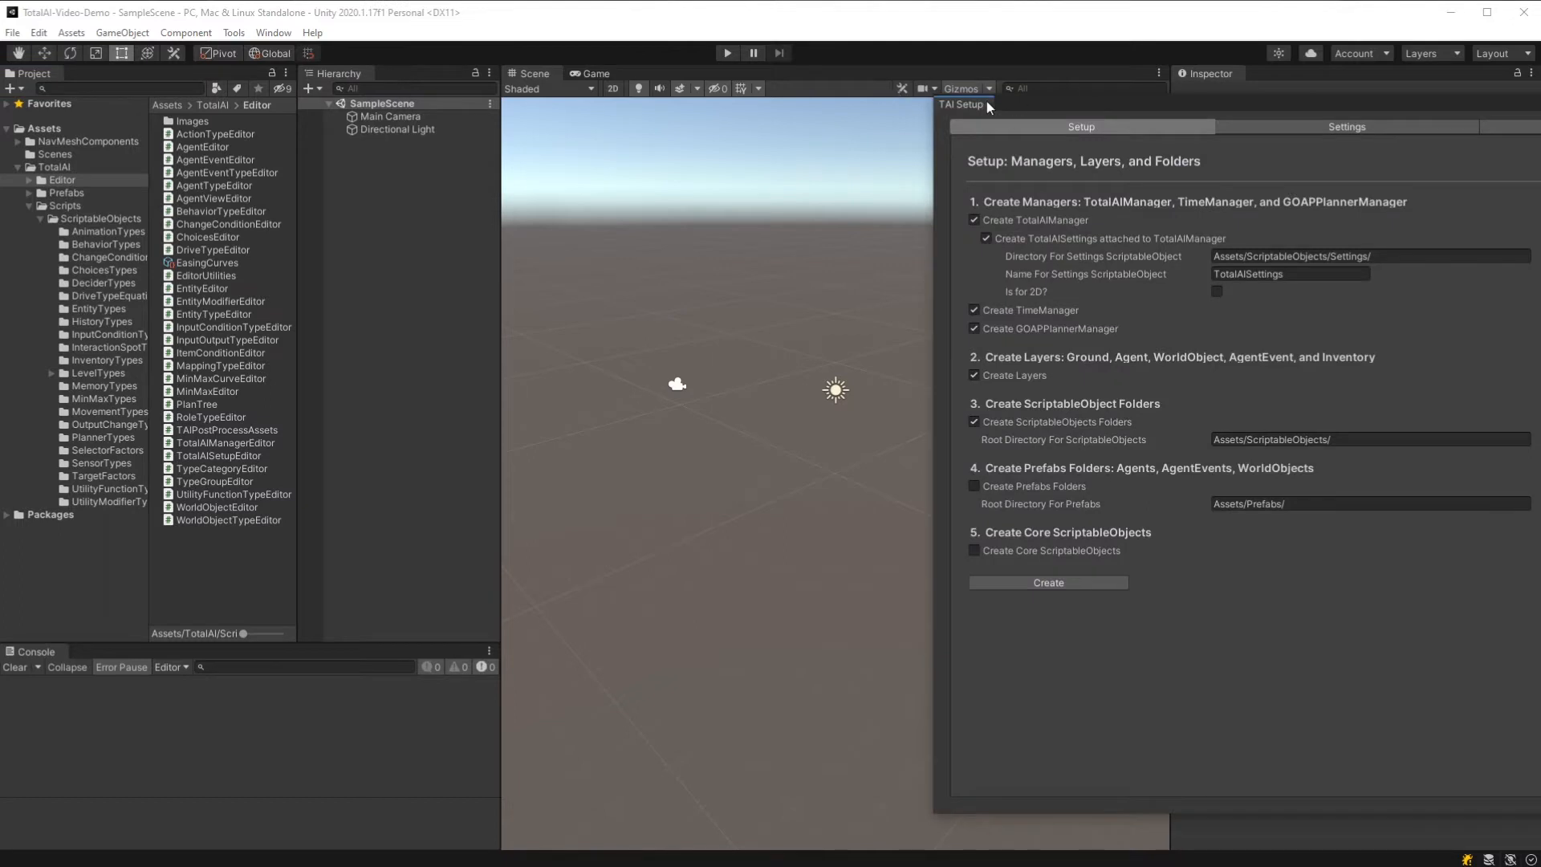
{"action": "left_click_drag", "start_coordinate": [815, 127], "coordinate": [717, 89]}
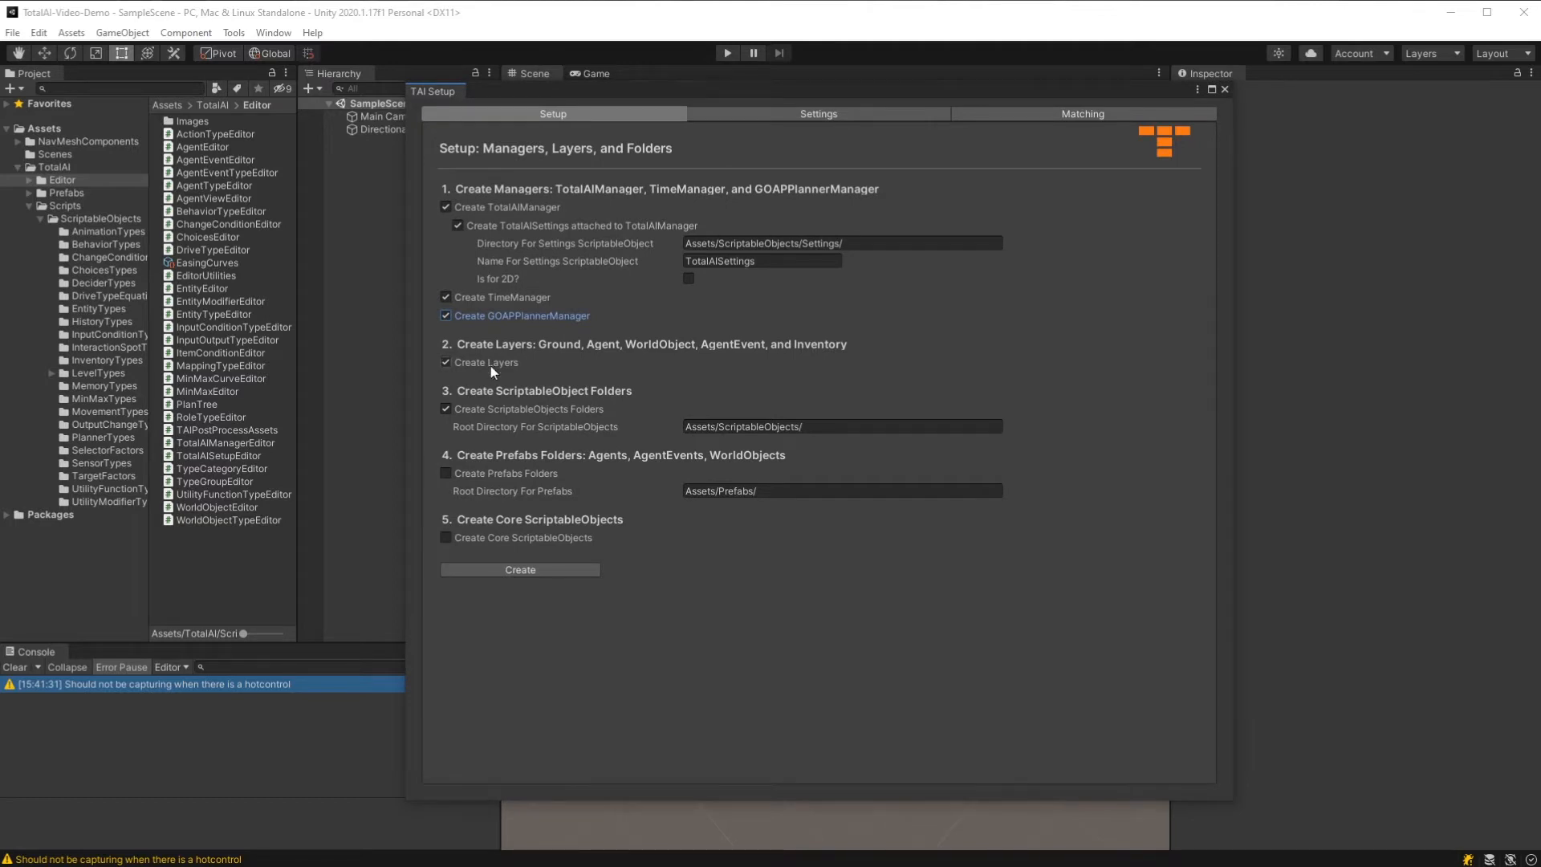
Step: Enable creation of the Prefabs folders and the core ScriptableObjects, and run the Total AI setup
{"action": "left_click", "coordinate": [447, 473]}
{"action": "left_click", "coordinate": [445, 538]}
{"action": "left_click", "coordinate": [553, 570]}
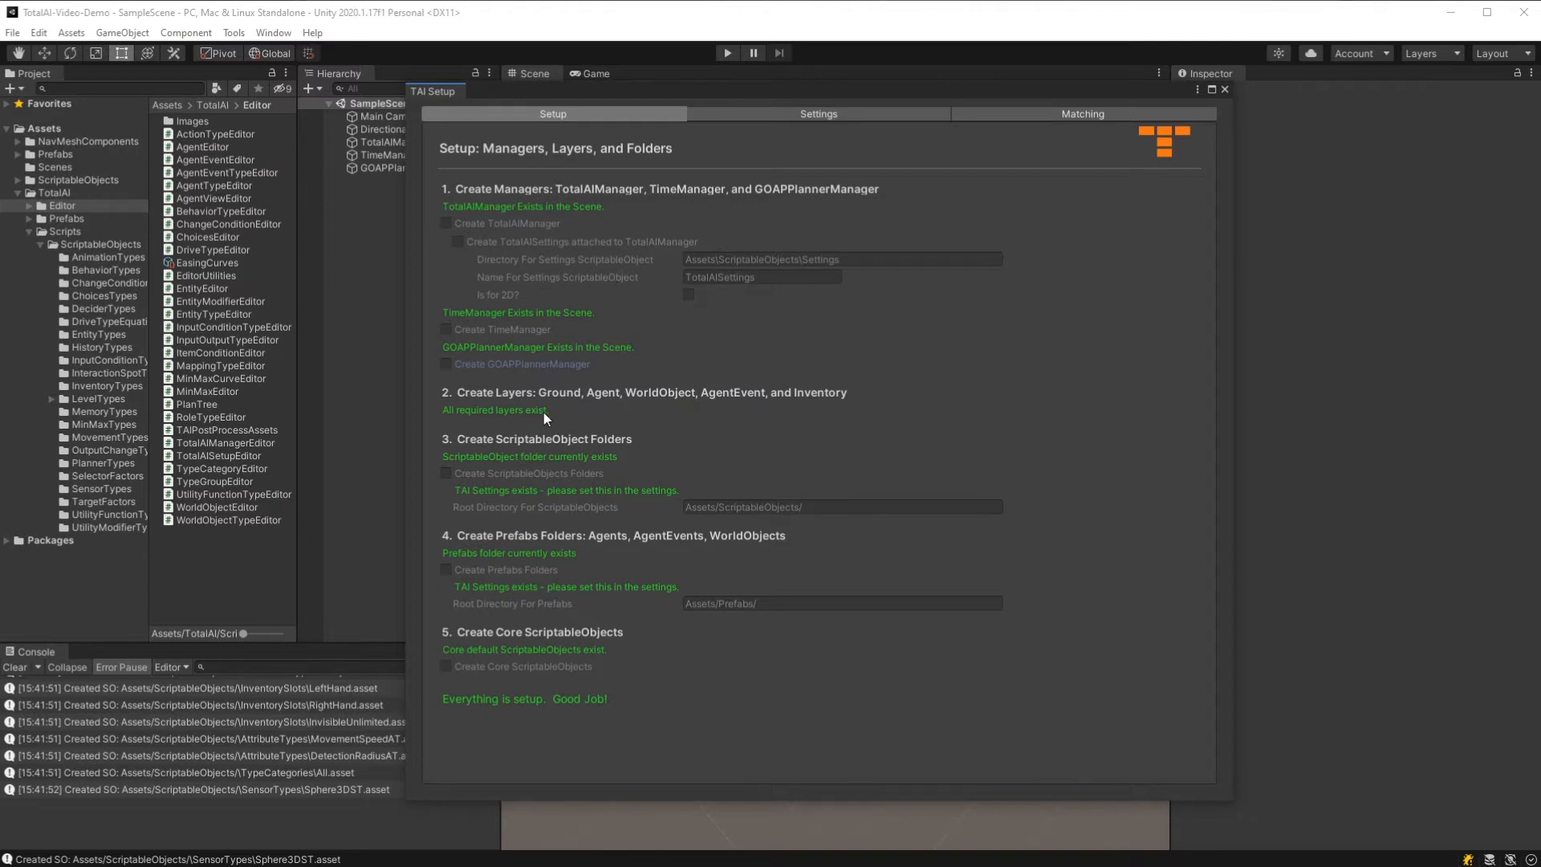
Step: Show the Total AI scene settings in the setup window
{"action": "left_click", "coordinate": [781, 110]}
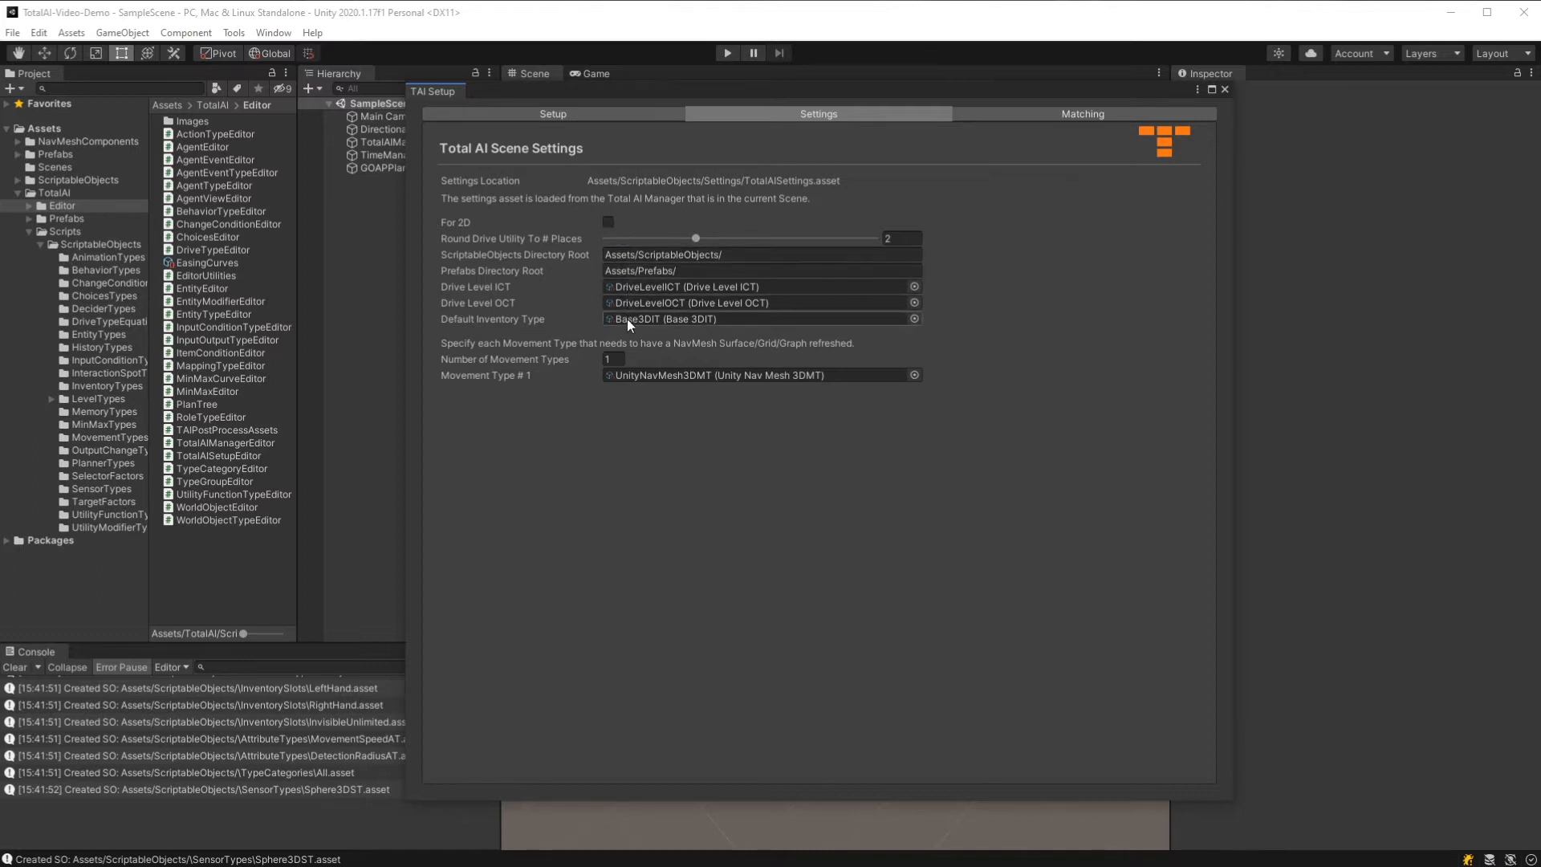
Step: Review the completed Total AI setup, close its window, and inspect the TotalAIManager, TimeManager and GOAPPlannerManager objects
{"action": "left_click", "coordinate": [581, 114]}
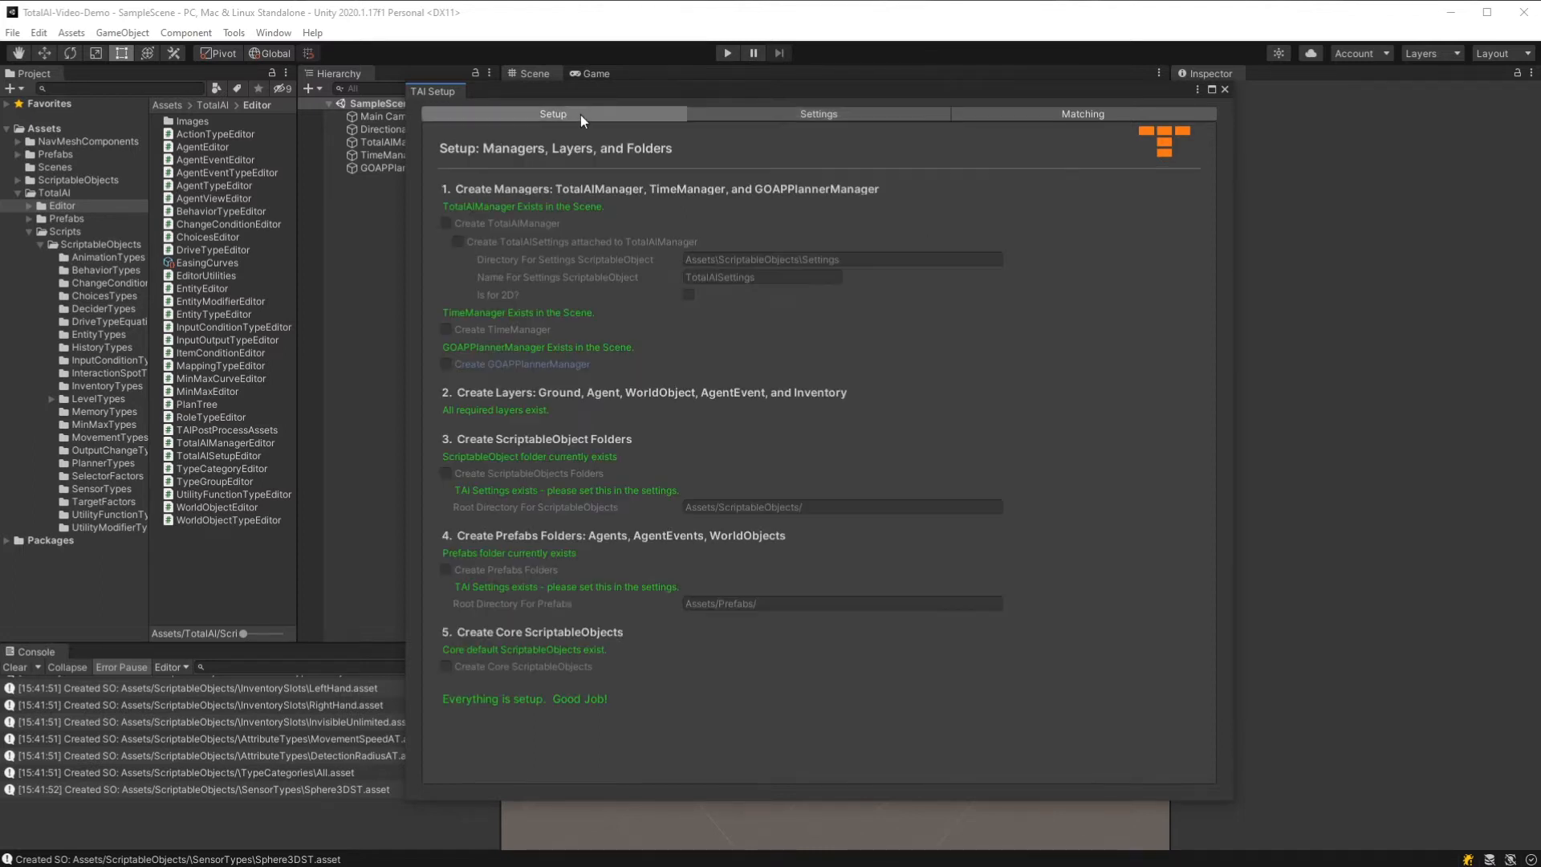
{"action": "left_click", "coordinate": [1225, 89]}
{"action": "left_click", "coordinate": [412, 143]}
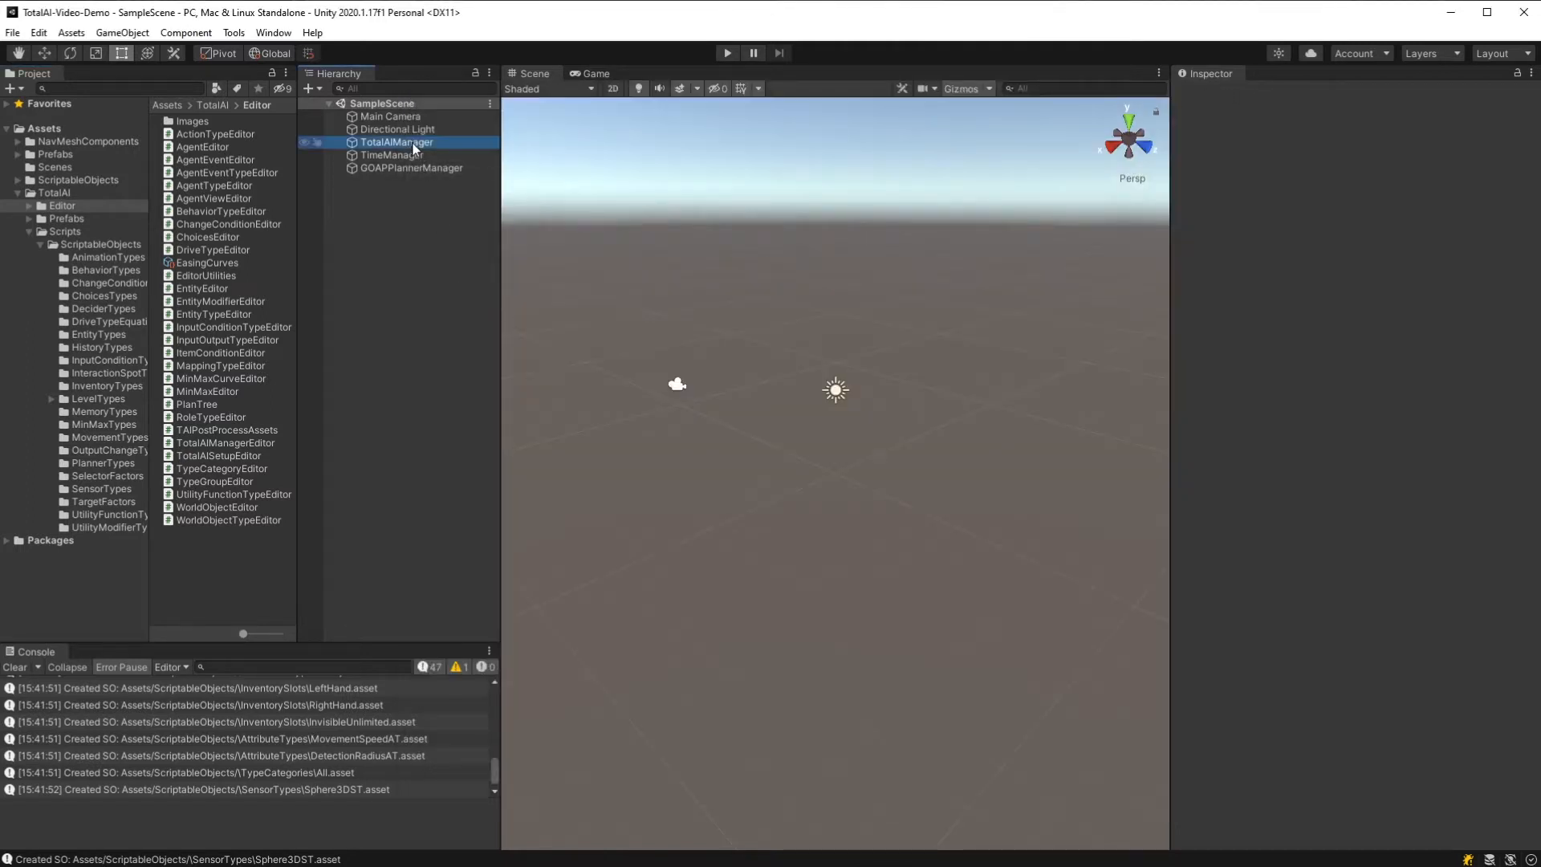
{"action": "left_click", "coordinate": [408, 154]}
{"action": "left_click", "coordinate": [407, 169]}
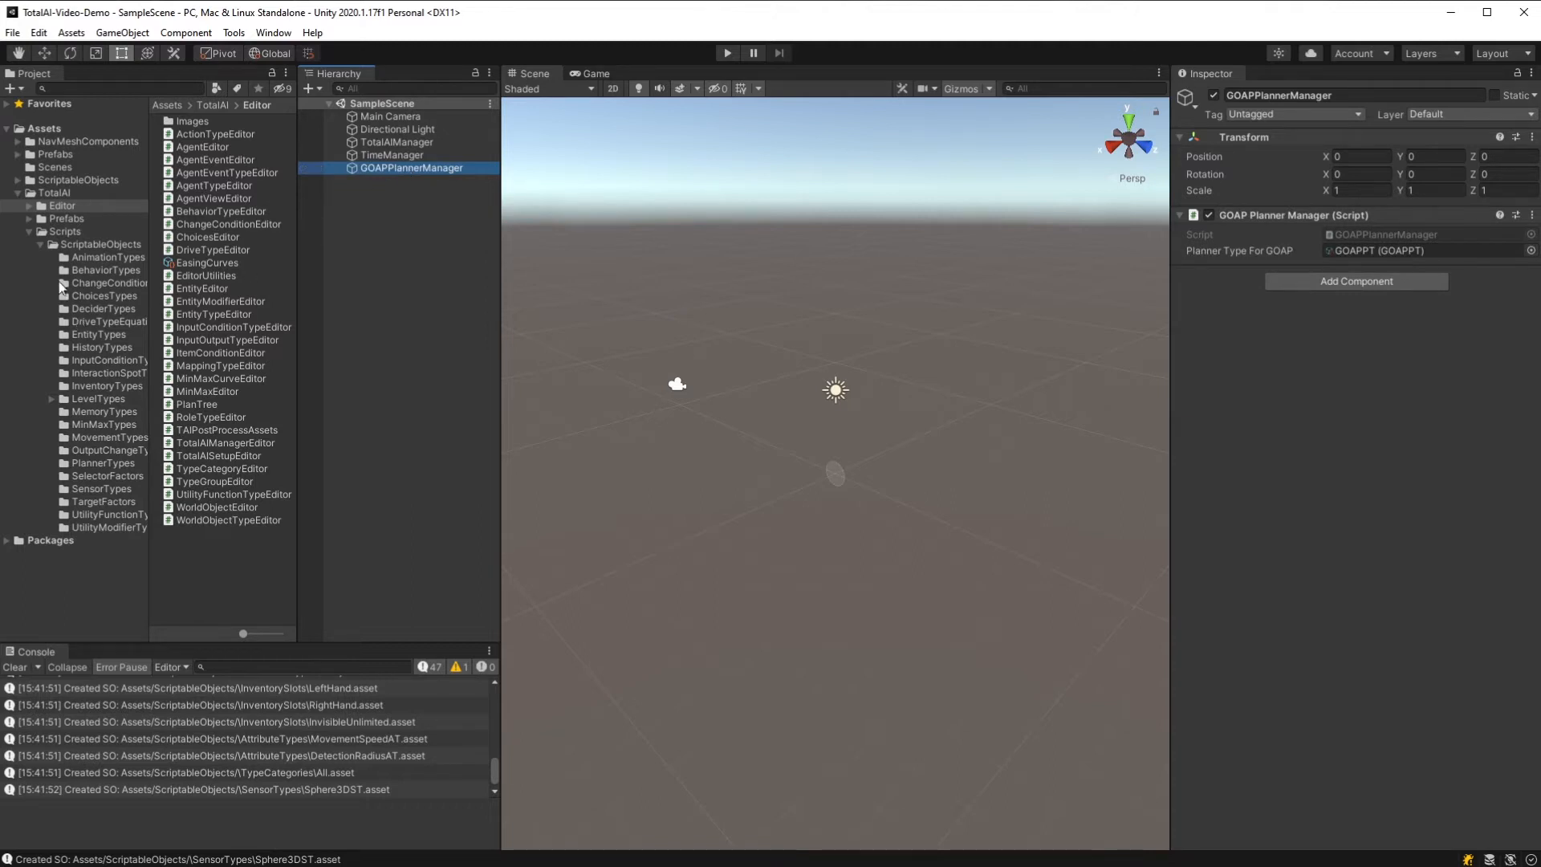
Step: Expand the ScriptableObjects folder and adjust the layout to a wider Project and Hierarchy and a shorter, cleared Console
{"action": "left_click", "coordinate": [17, 179]}
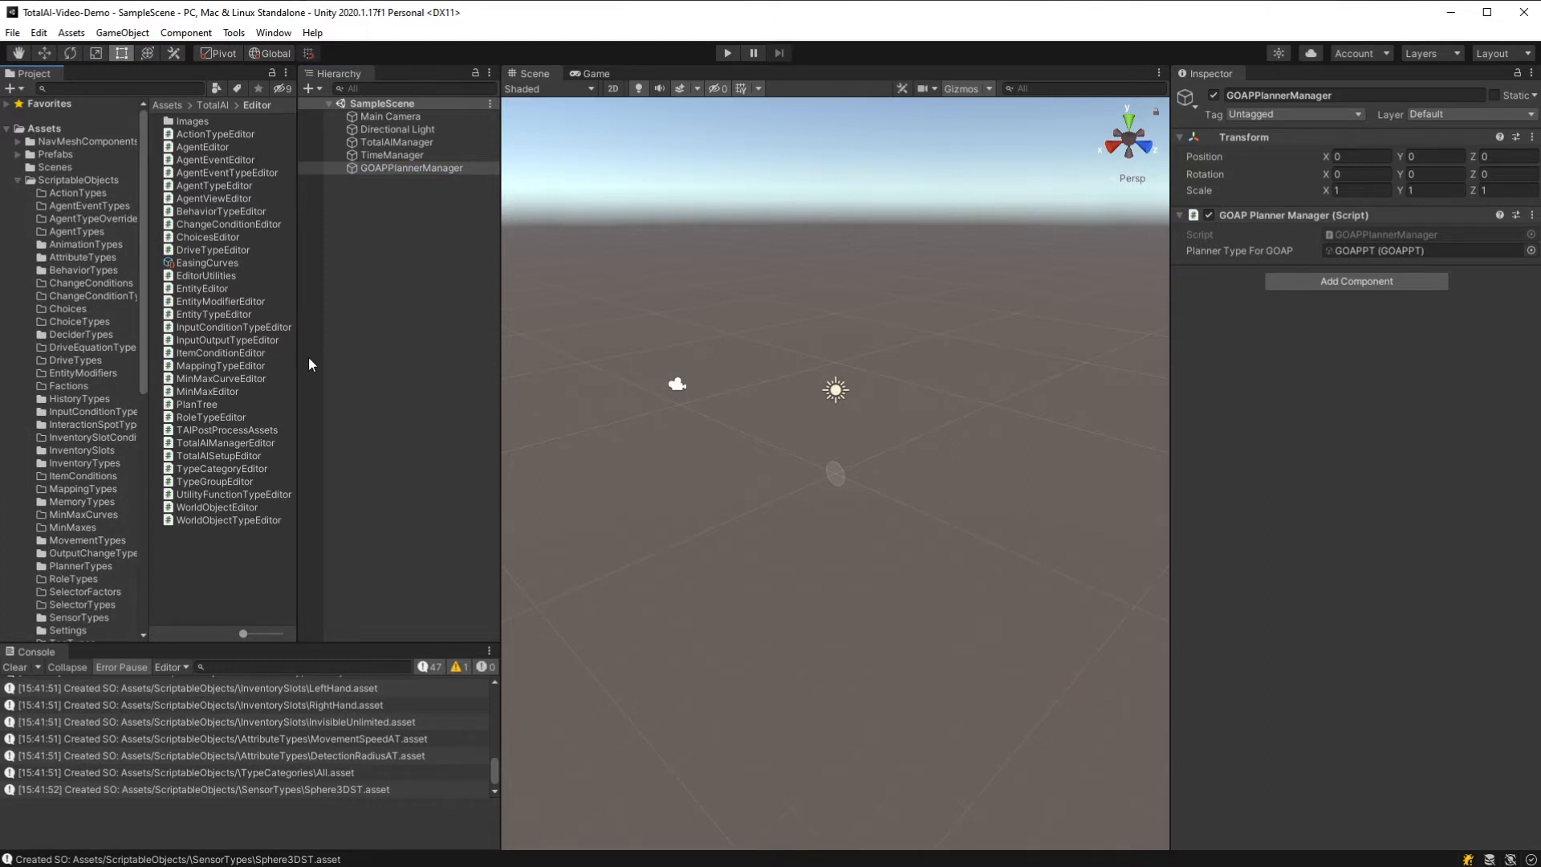
{"action": "left_click_drag", "start_coordinate": [499, 378], "coordinate": [543, 385]}
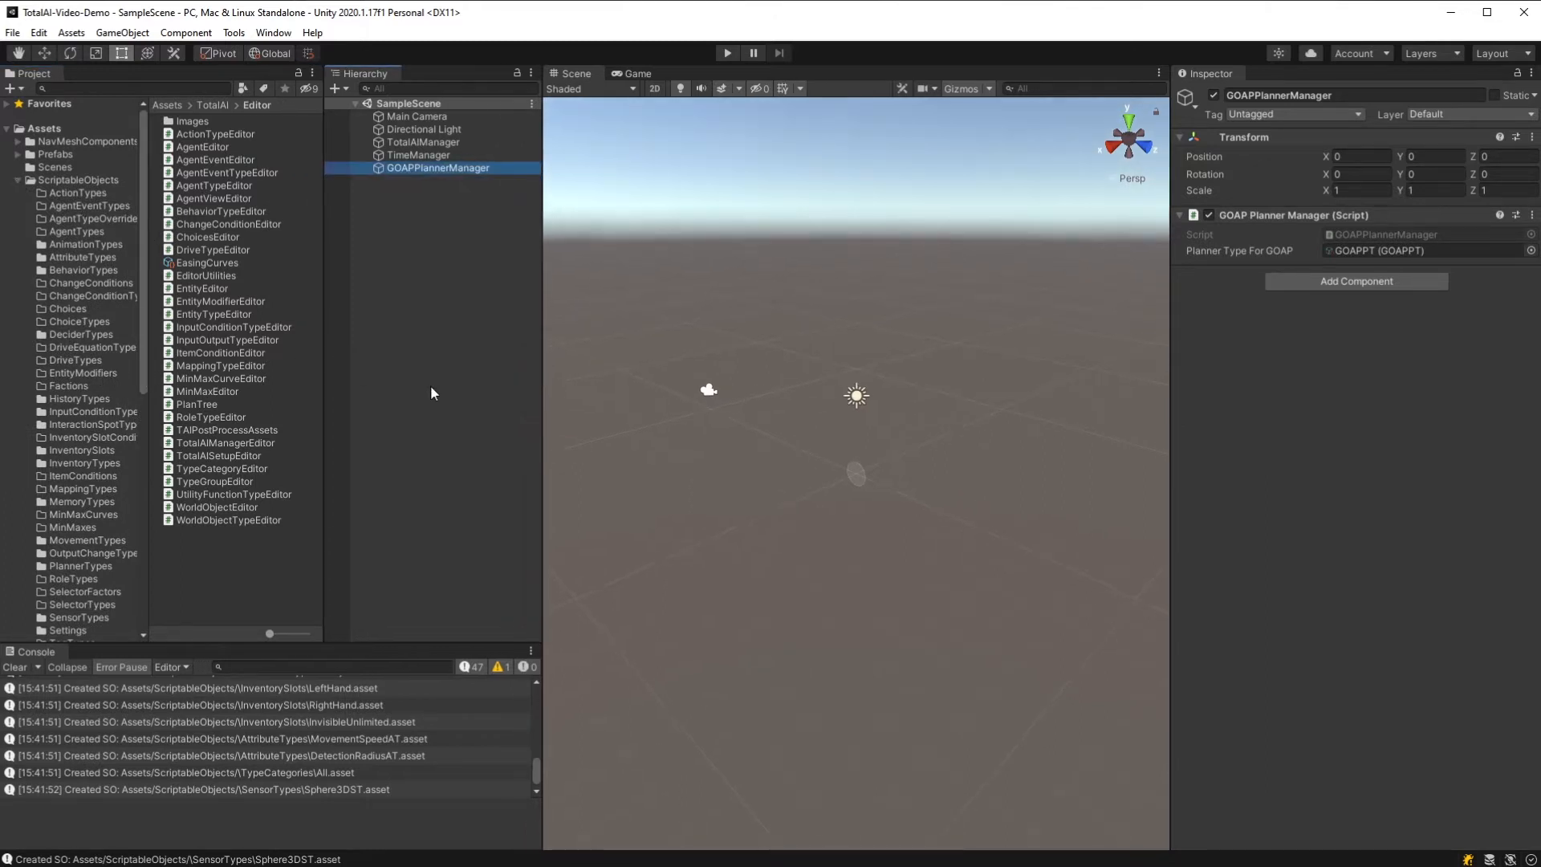
{"action": "left_click_drag", "start_coordinate": [323, 392], "coordinate": [343, 394]}
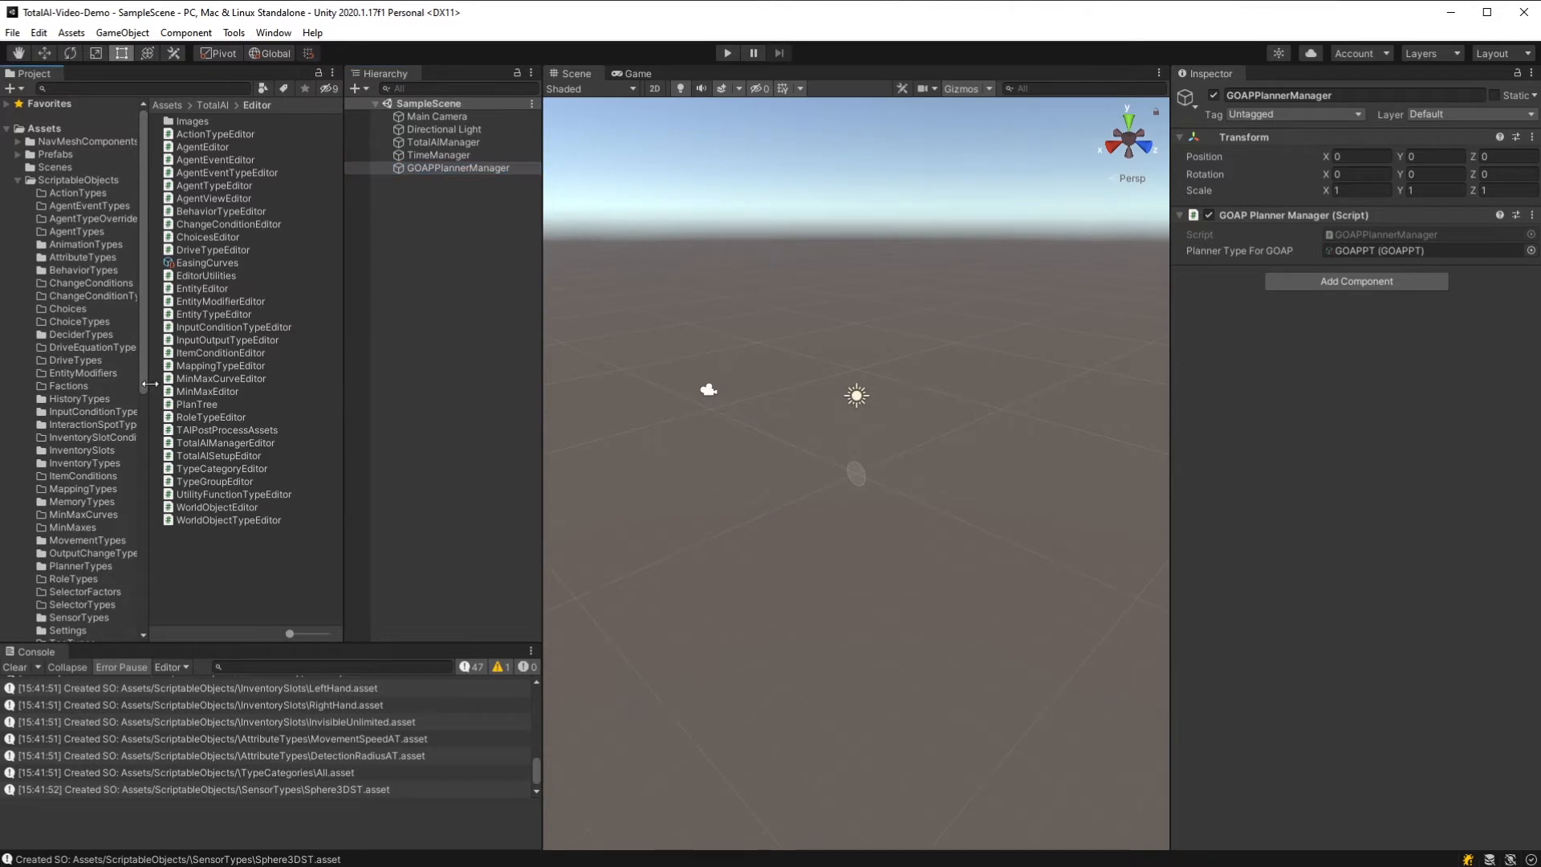
{"action": "left_click_drag", "start_coordinate": [150, 389], "coordinate": [191, 388]}
{"action": "left_click_drag", "start_coordinate": [251, 643], "coordinate": [257, 756]}
{"action": "left_click", "coordinate": [15, 778]}
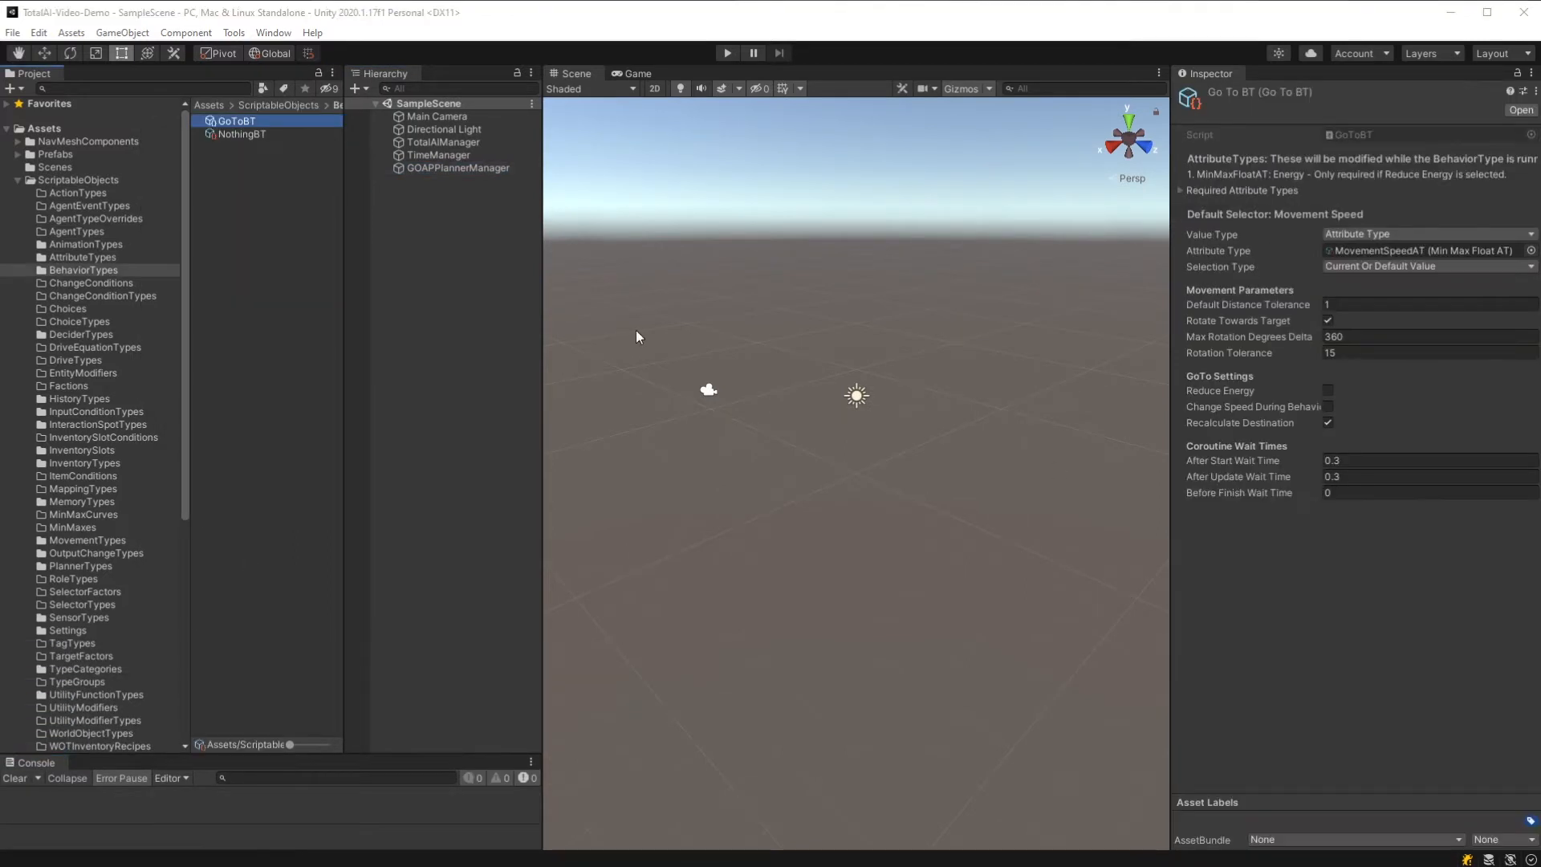
Step: Add a 3D plane to the scene and name it Ground
{"action": "right_click", "coordinate": [411, 207]}
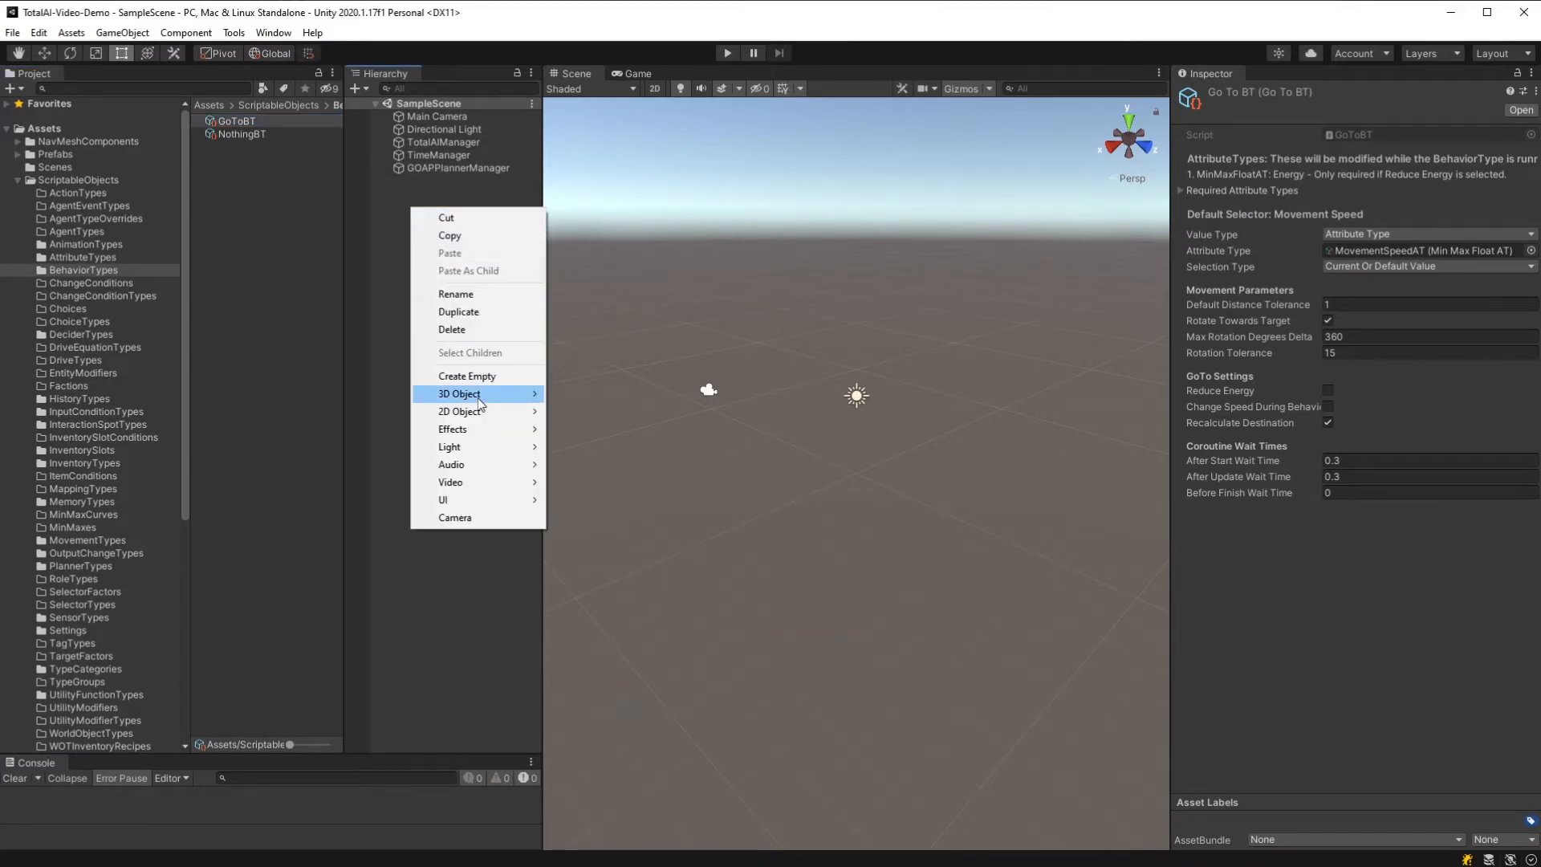
{"action": "mouse_move", "coordinate": [479, 397]}
{"action": "left_click", "coordinate": [642, 466]}
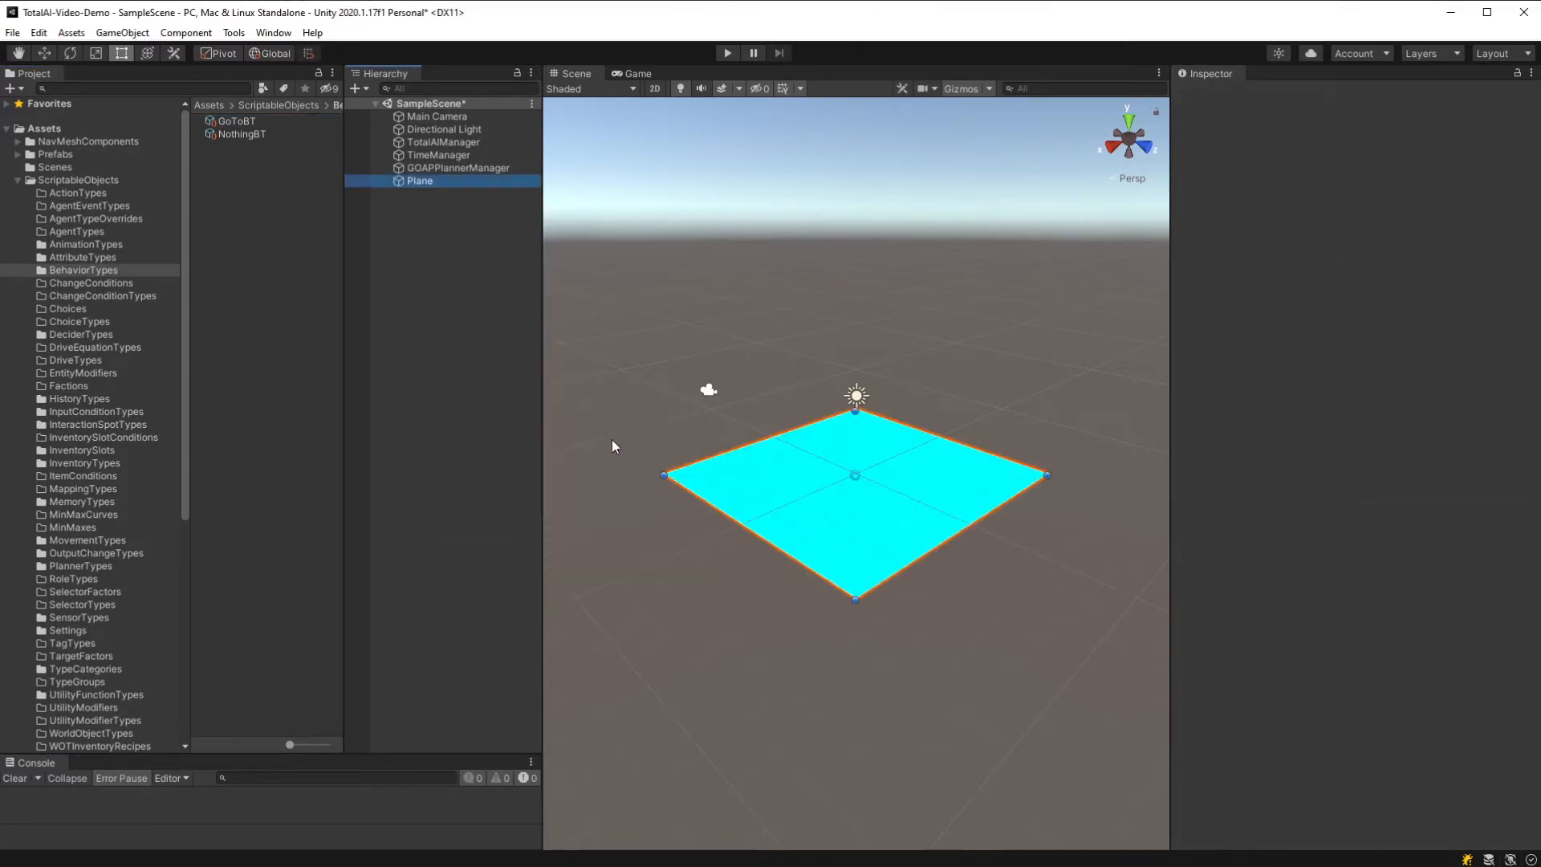
{"action": "left_click", "coordinate": [421, 182]}
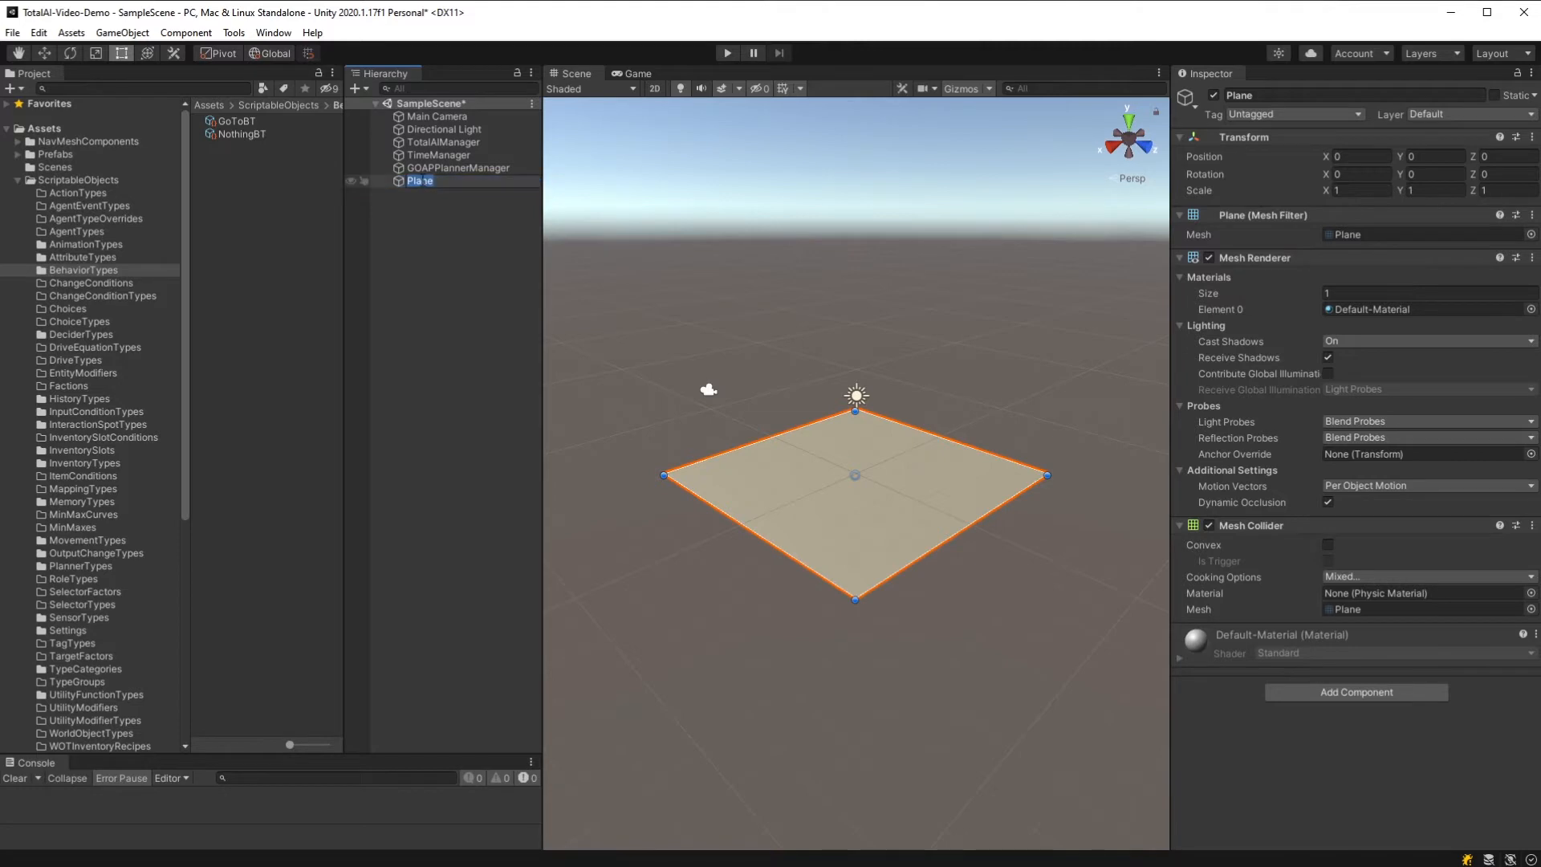
{"action": "type", "text": "Ground"}
{"action": "key", "text": "Return"}
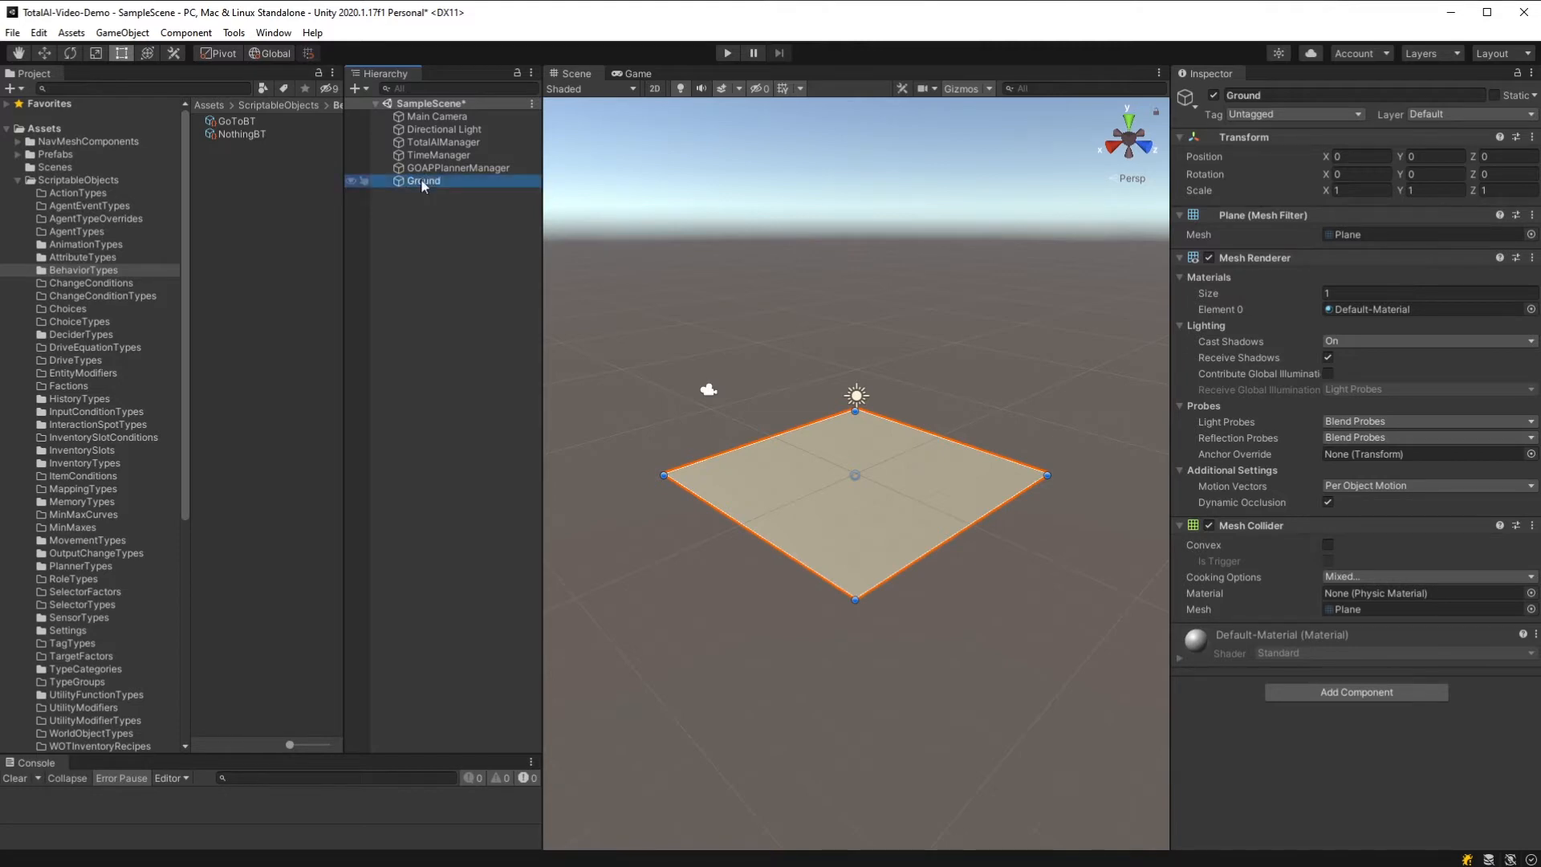
Step: Add a NavMeshSurface component to the Ground object
{"action": "left_click", "coordinate": [1418, 701]}
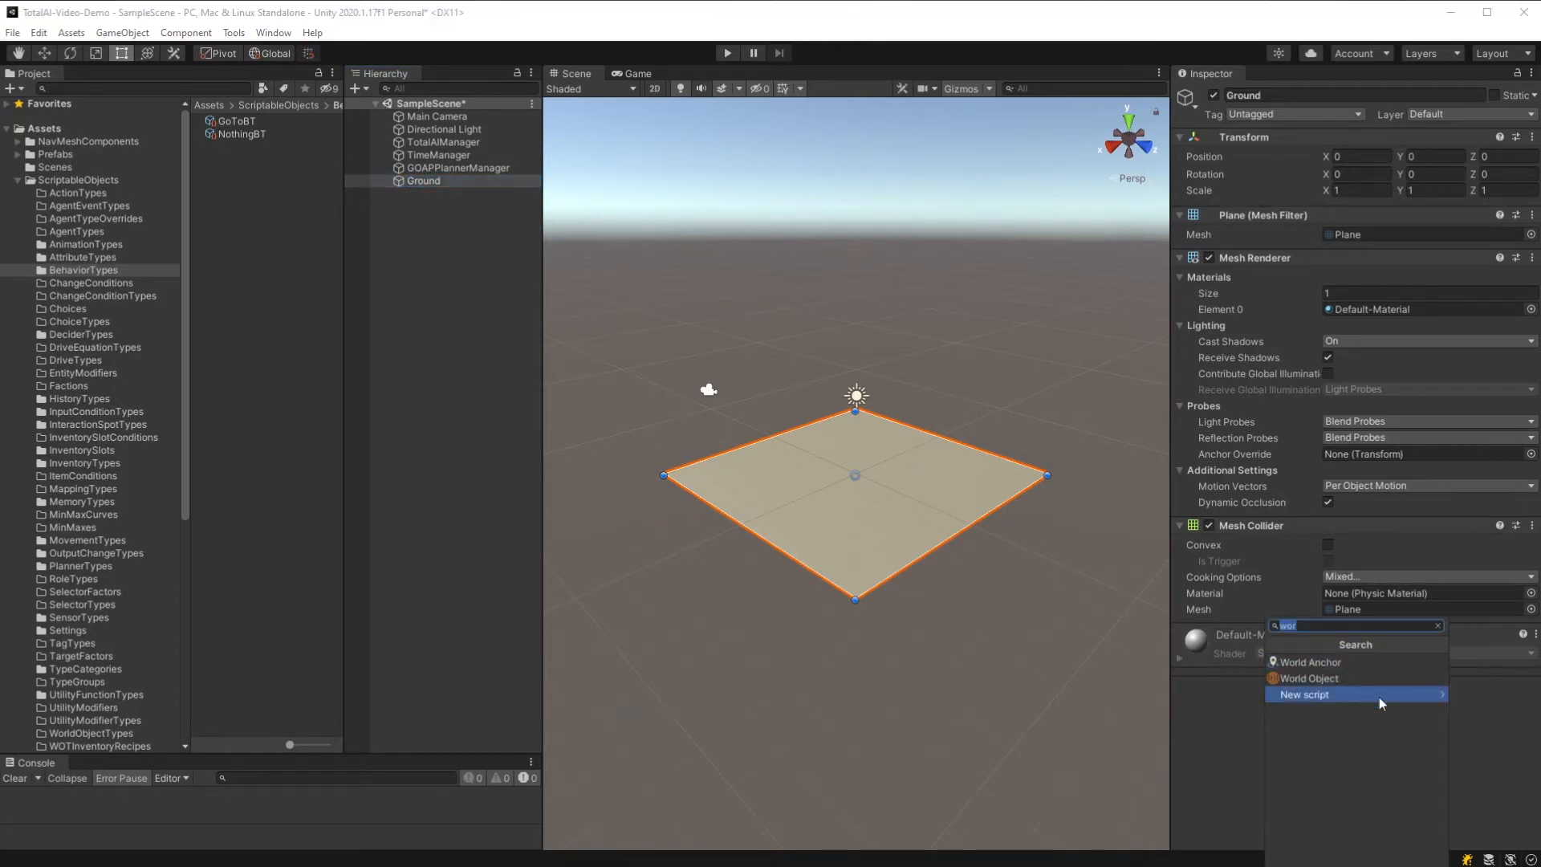
{"action": "type", "text": "nav"}
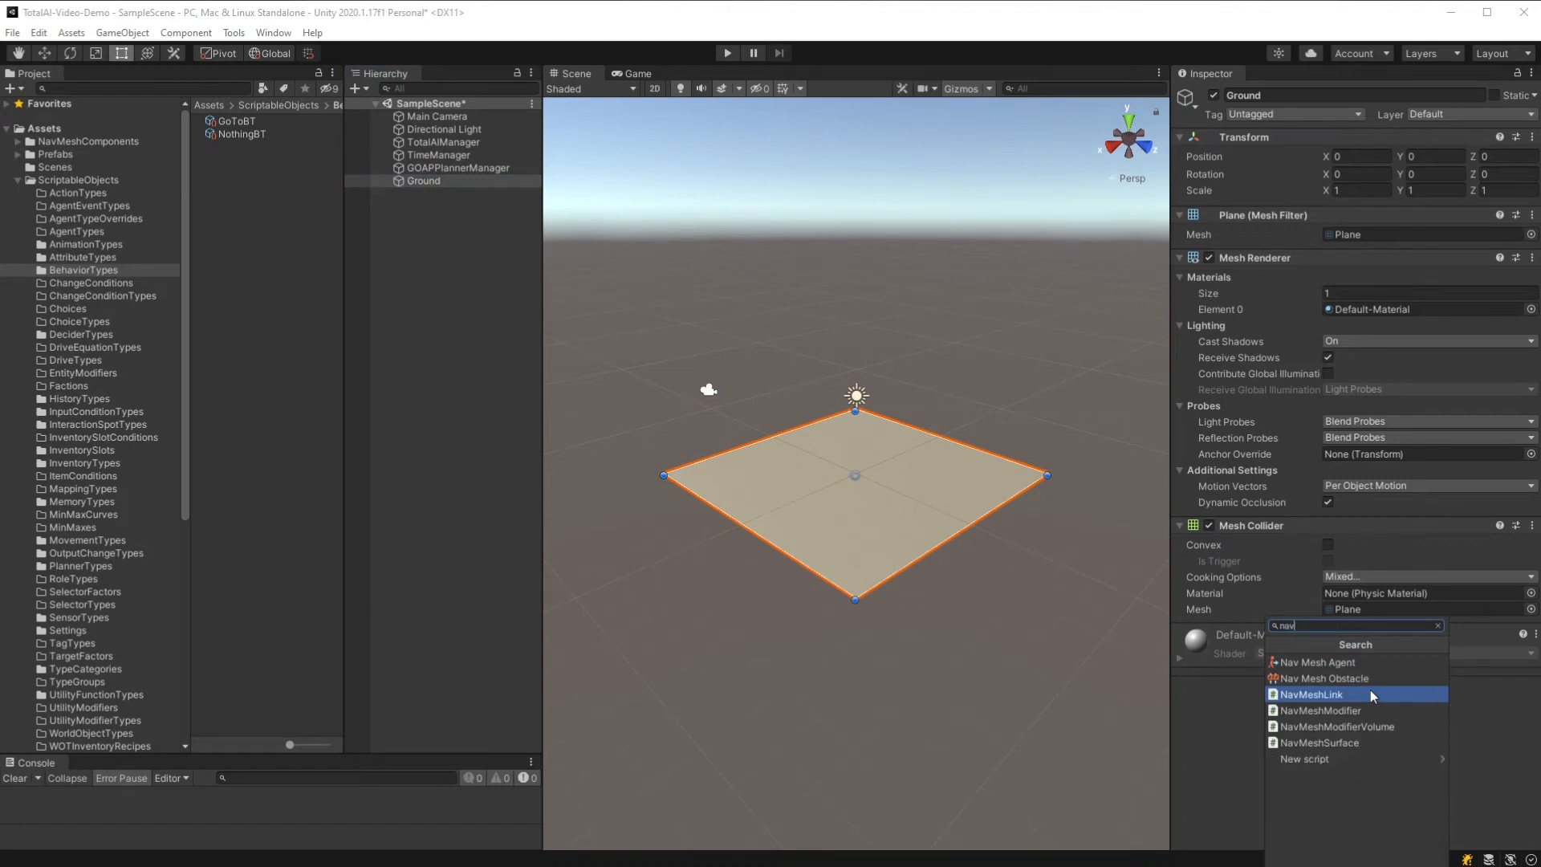
{"action": "key", "text": "Down"}
{"action": "key", "text": "Down"}
{"action": "key", "text": "Down"}
{"action": "key", "text": "Return"}
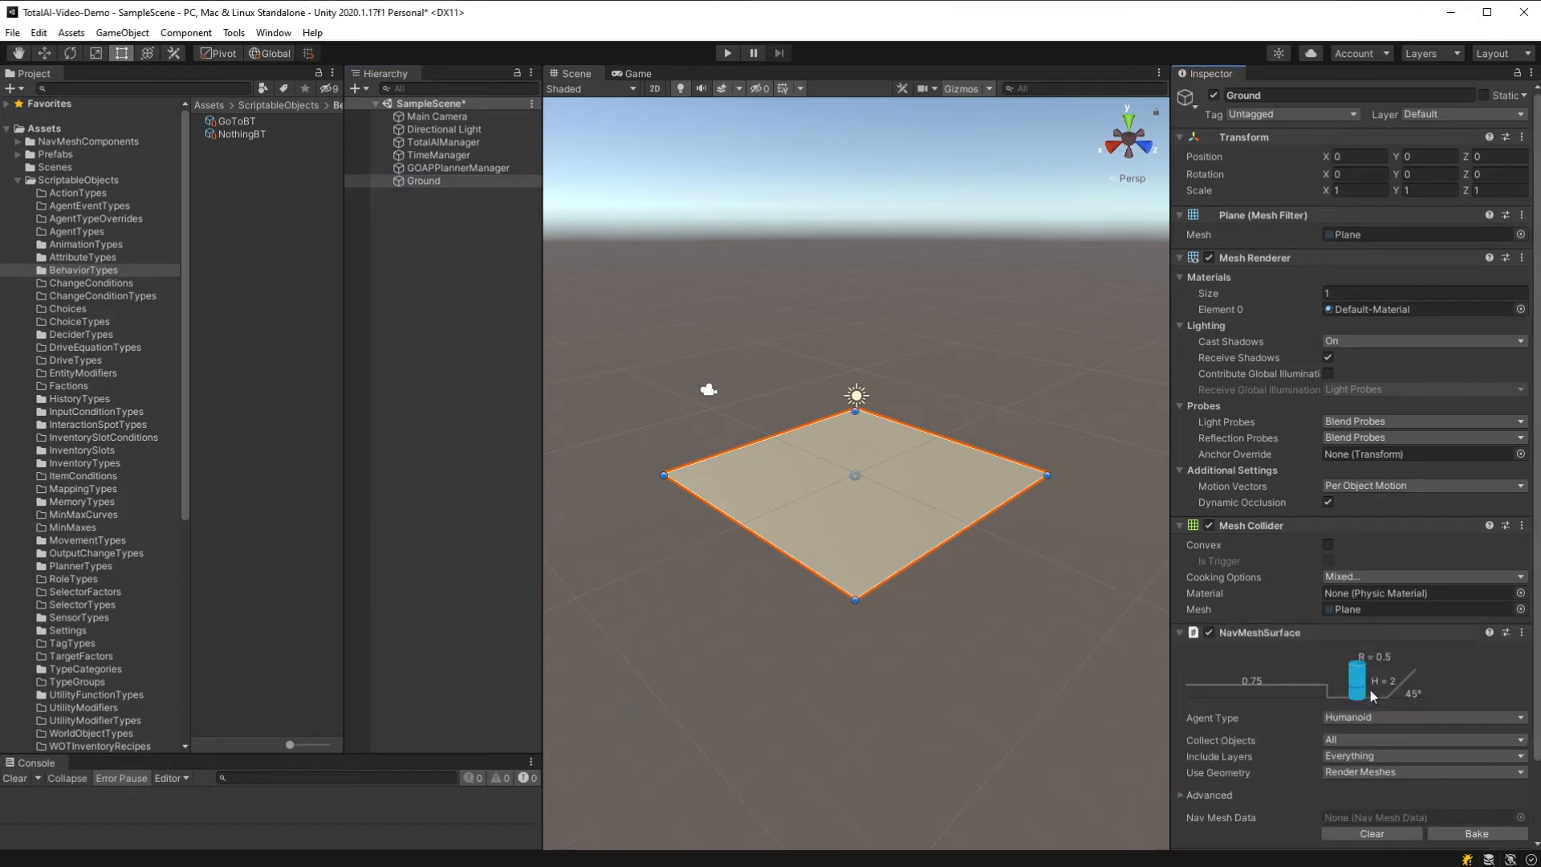
Step: Limit the NavMeshSurface's included layers to Default, Ground and WorldObject
{"action": "scroll", "coordinate": [1374, 696], "scroll_direction": "down", "scroll_amount": 2}
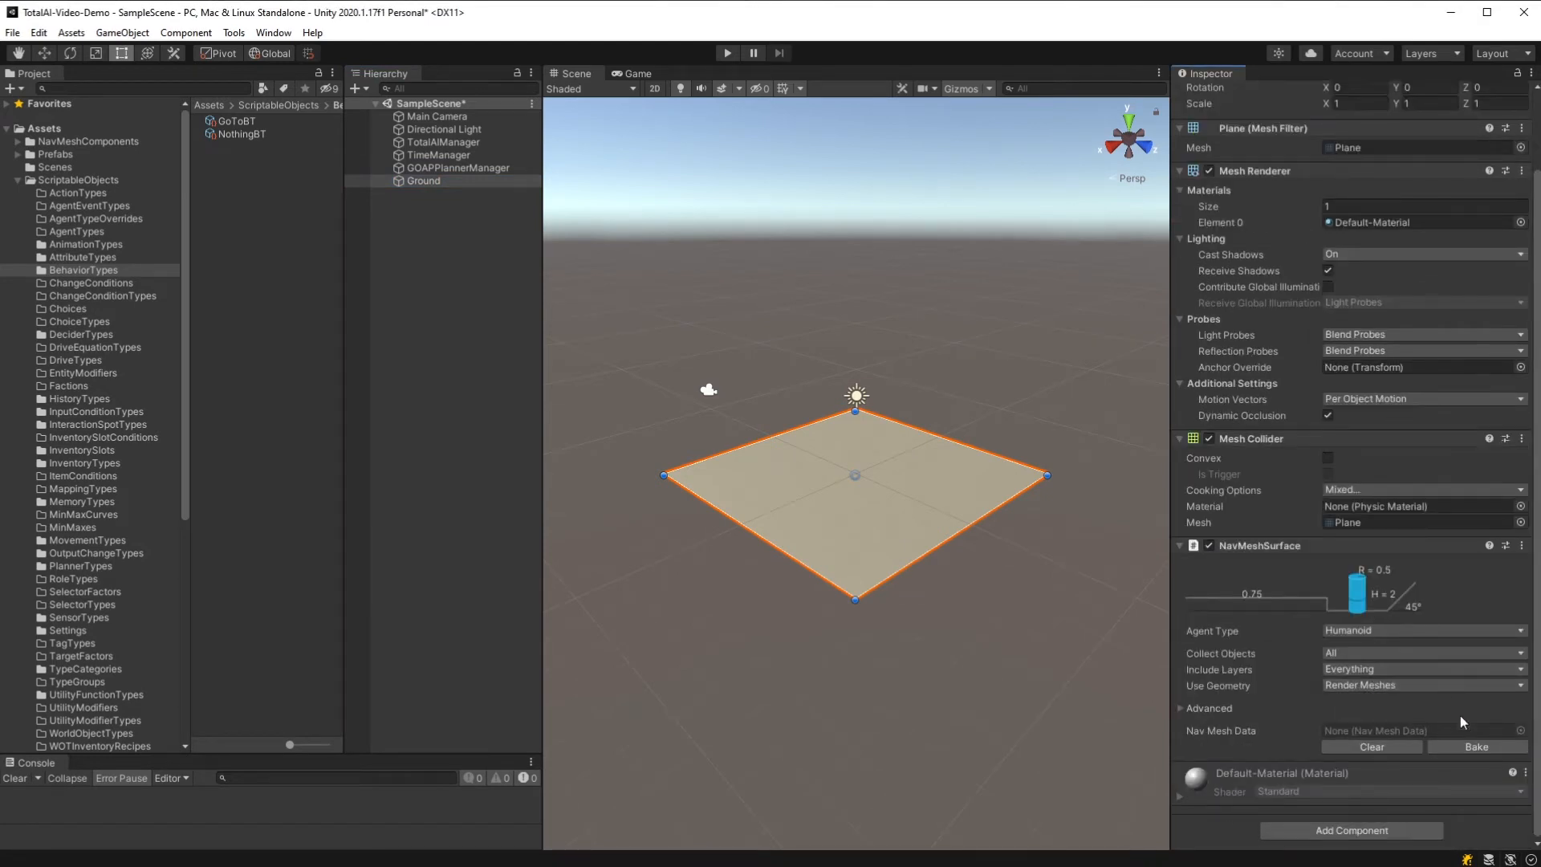
{"action": "left_click", "coordinate": [1399, 670]}
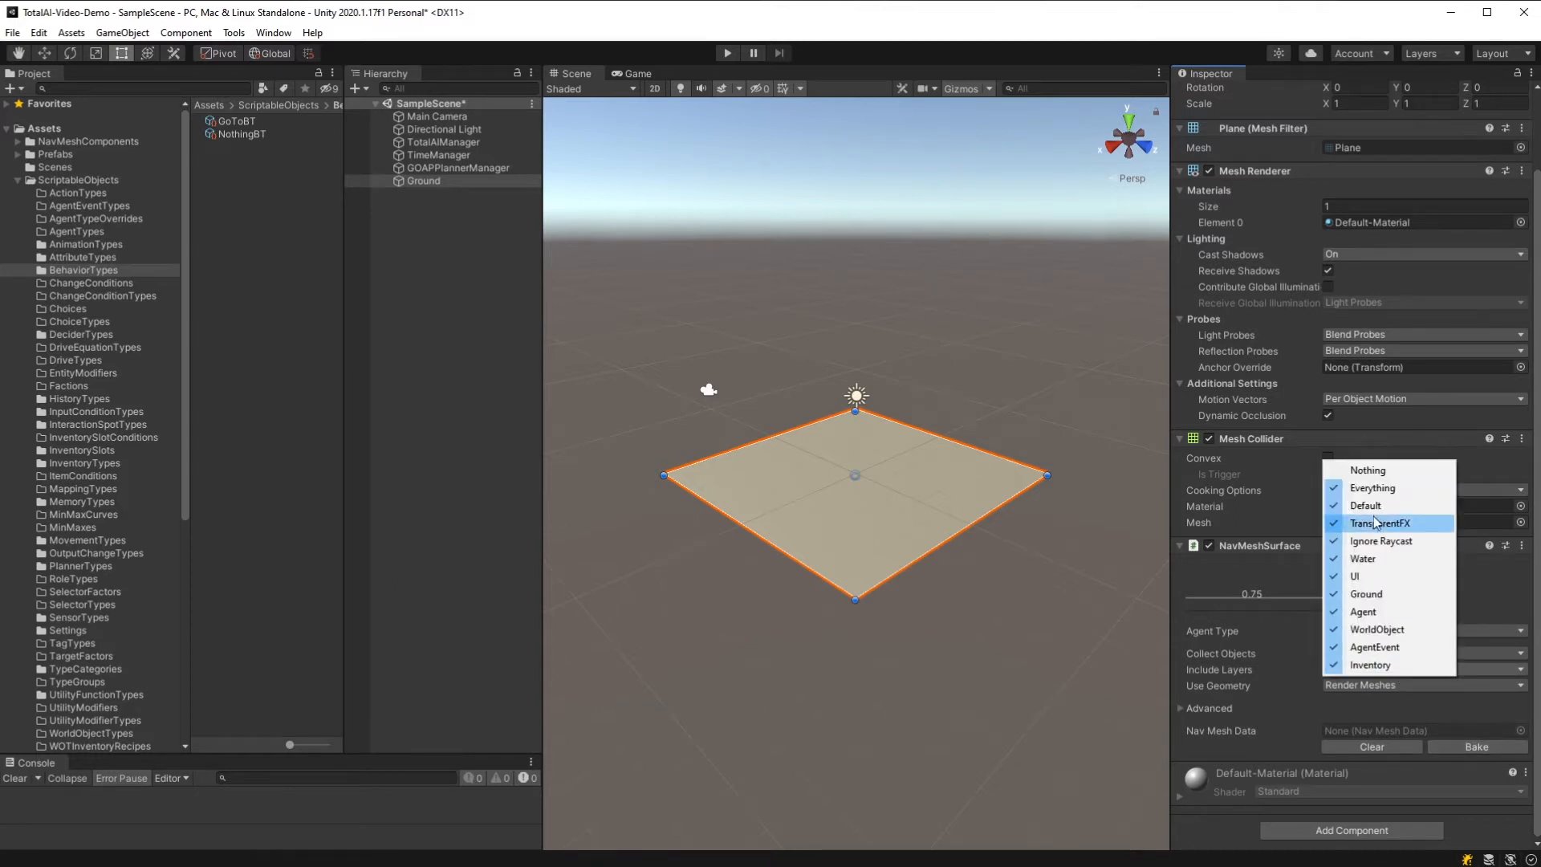
{"action": "left_click", "coordinate": [1367, 470]}
{"action": "left_click", "coordinate": [1424, 669]}
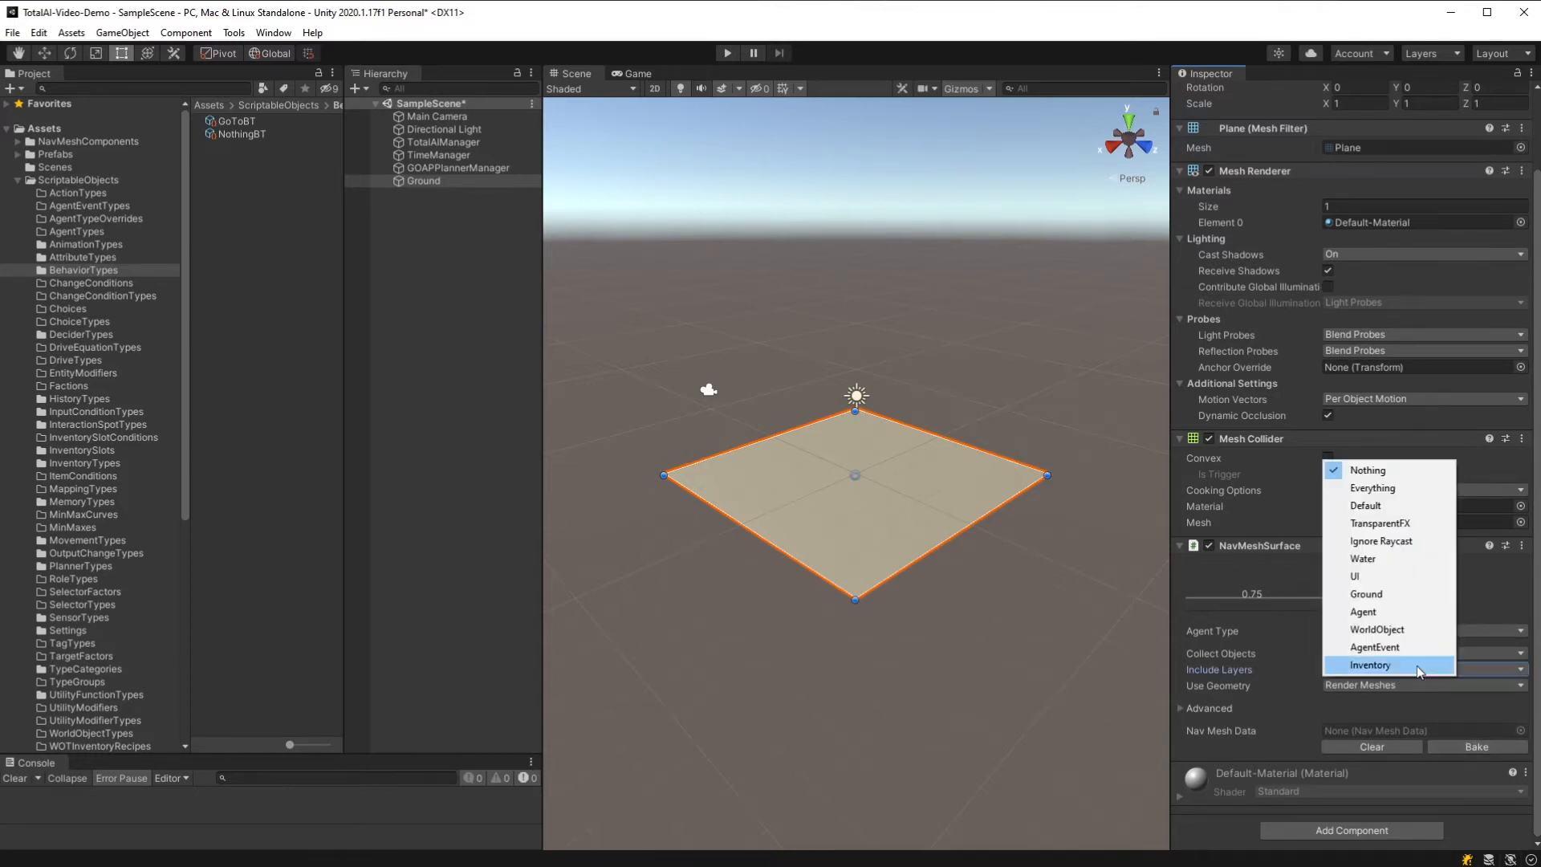
{"action": "left_click", "coordinate": [1405, 598]}
{"action": "left_click", "coordinate": [1401, 671]}
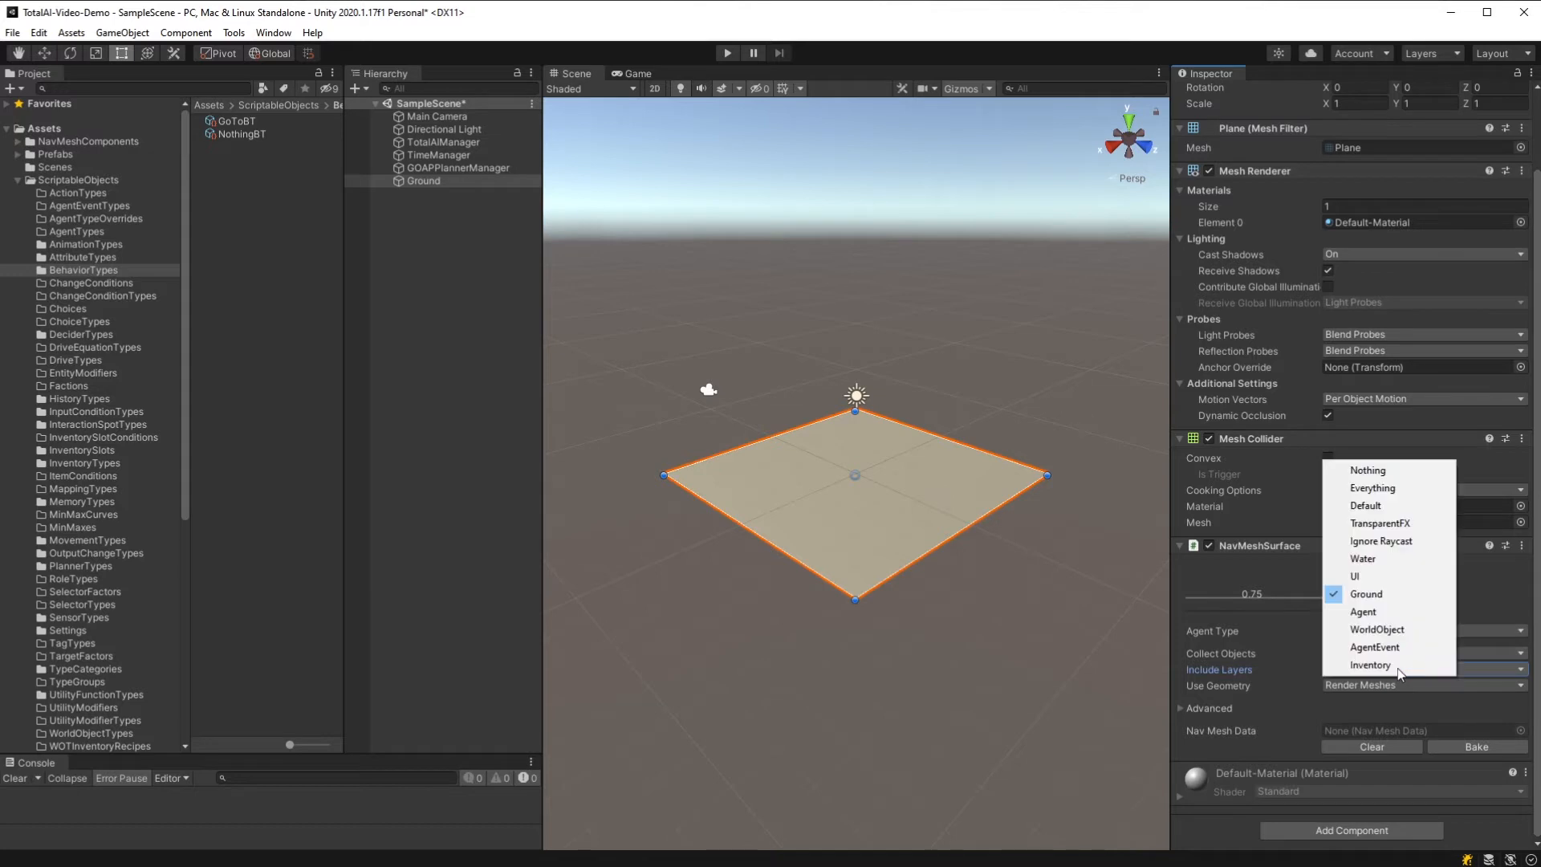
{"action": "left_click", "coordinate": [1392, 632]}
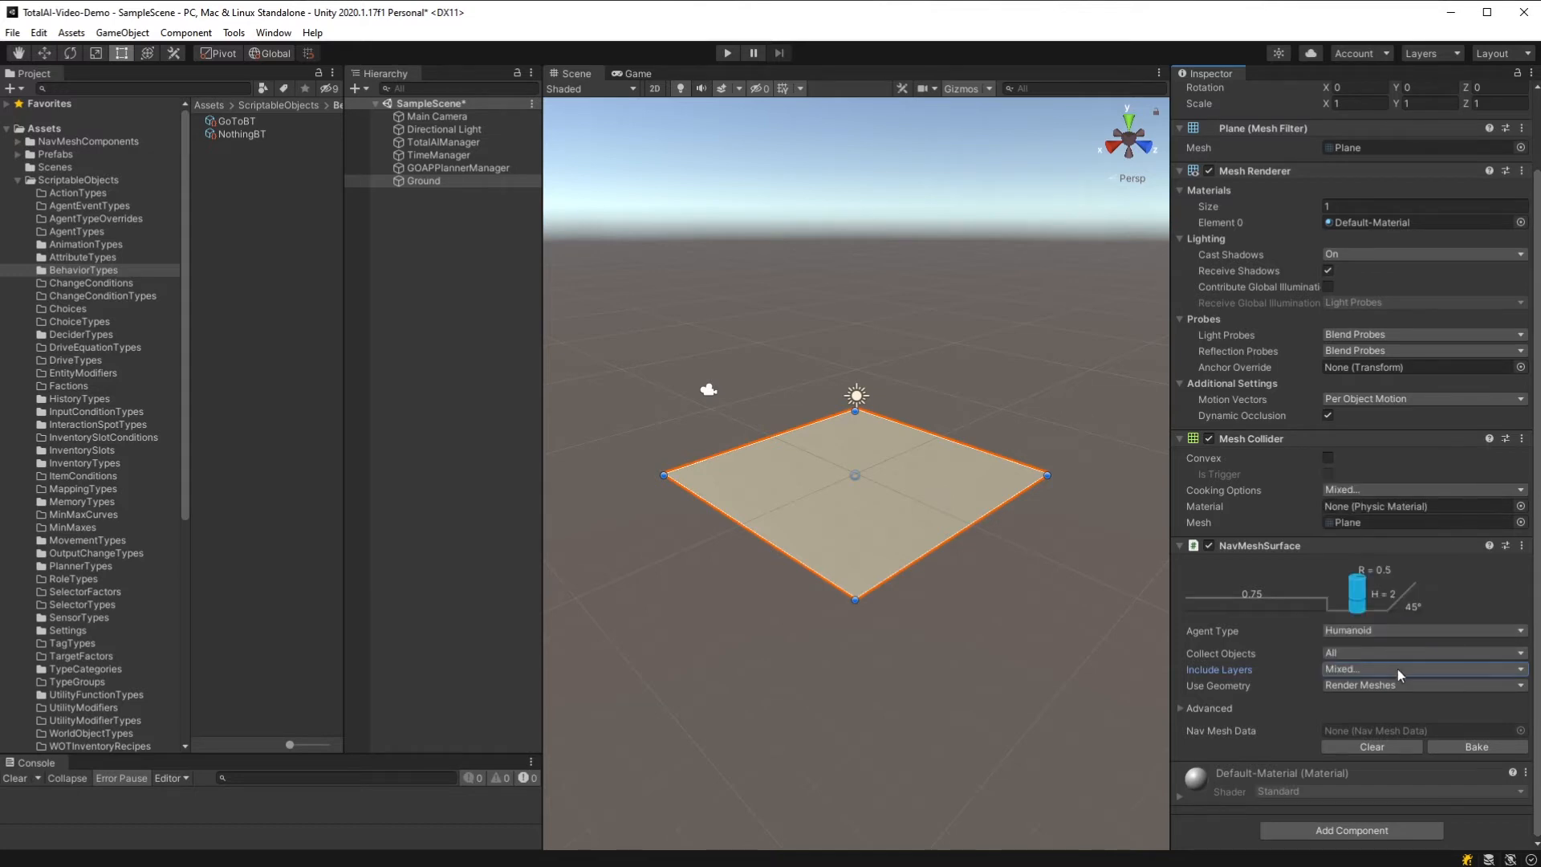
{"action": "left_click", "coordinate": [1395, 673]}
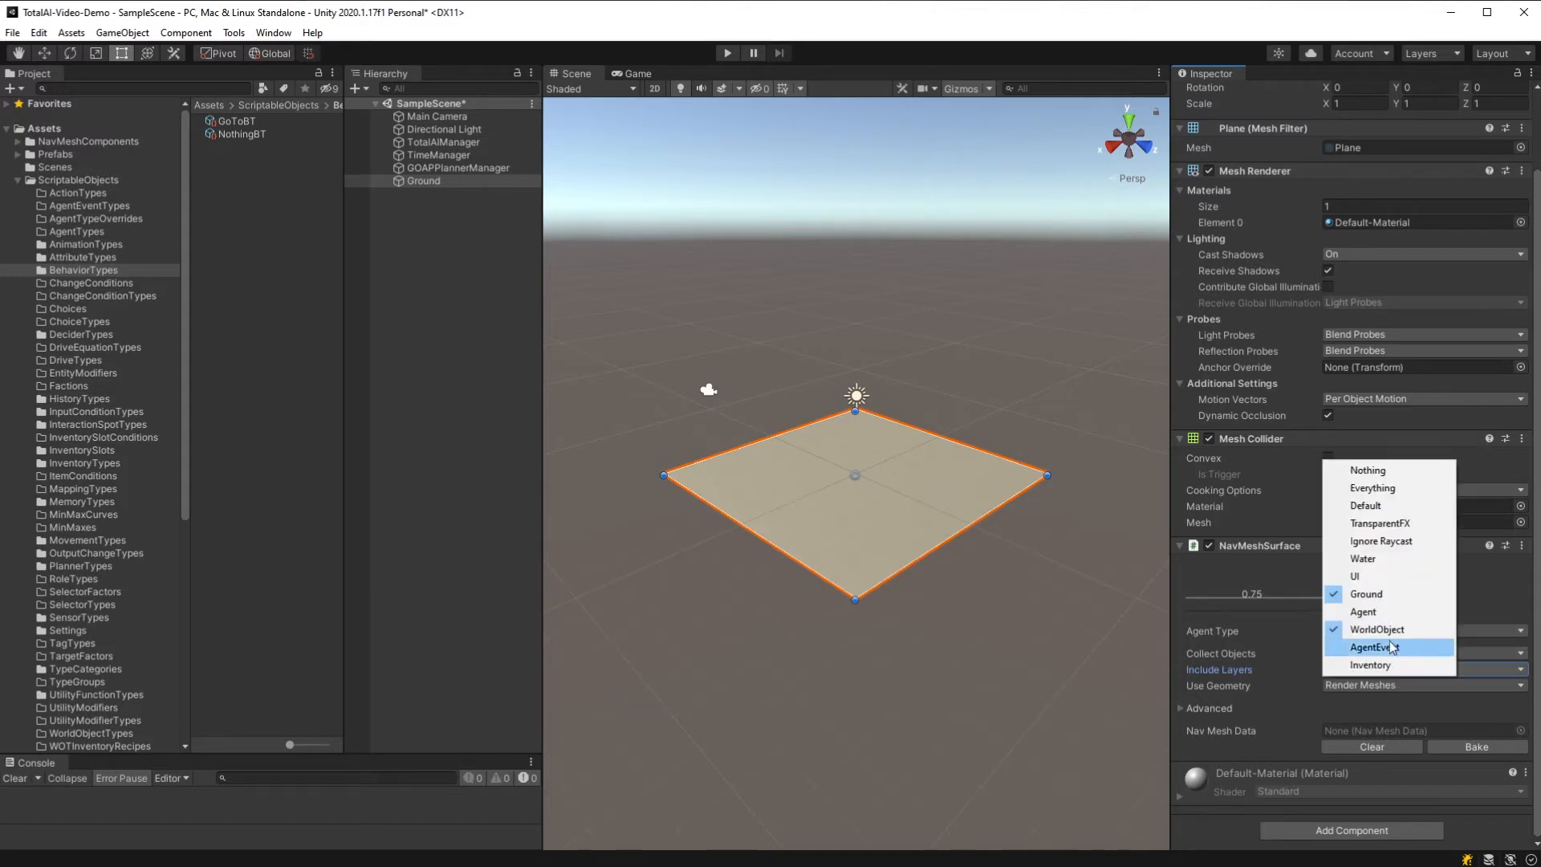
{"action": "left_click", "coordinate": [1390, 504]}
Step: Assign the Ground object to the Ground layer and bake its NavMesh
{"action": "scroll", "coordinate": [1413, 534], "scroll_direction": "up", "scroll_amount": 2}
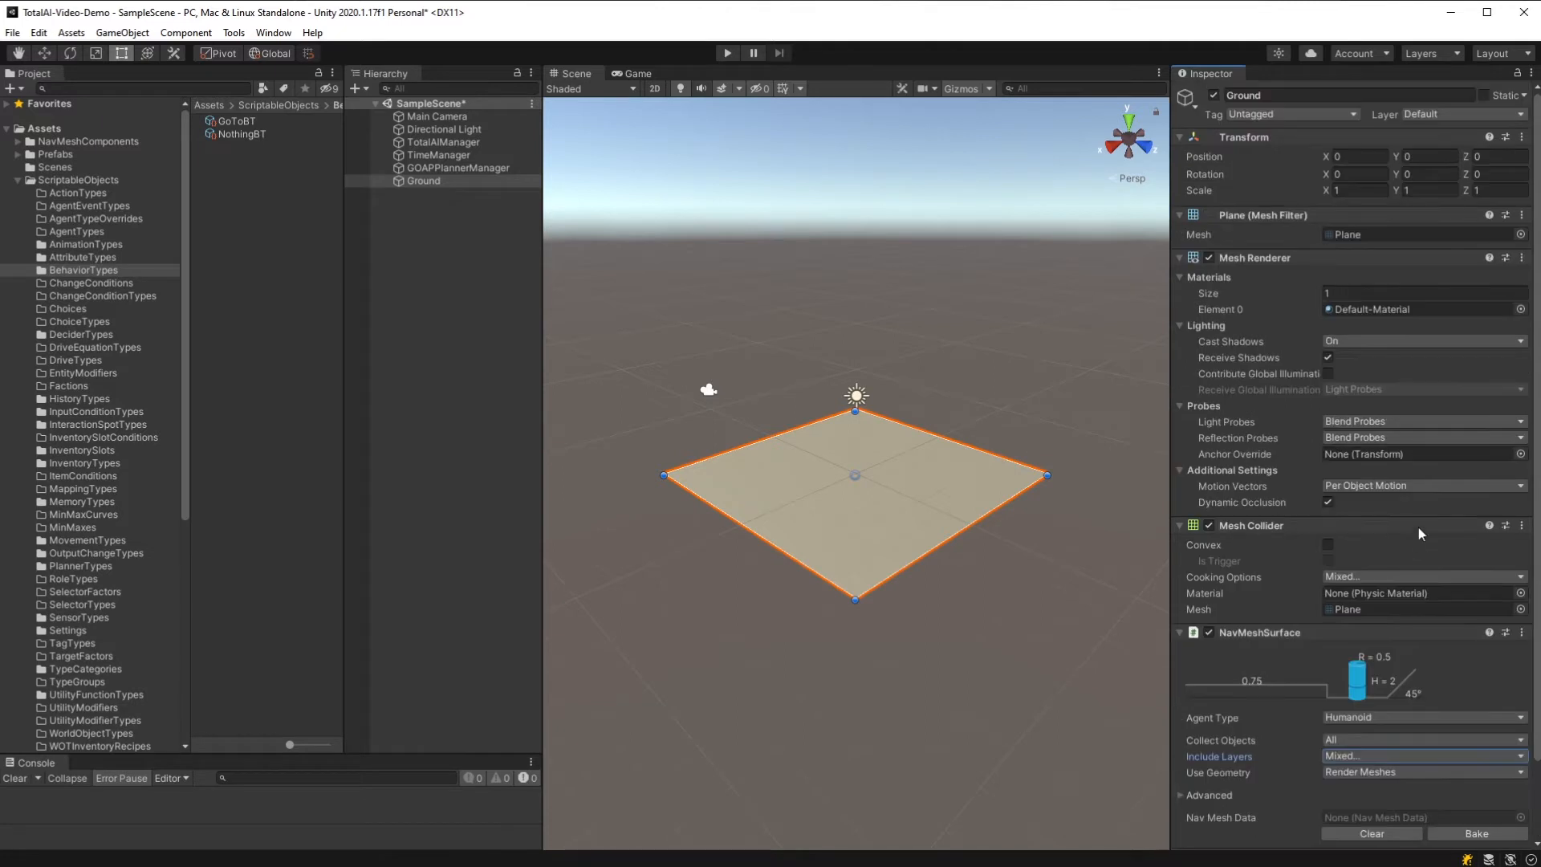
{"action": "left_click", "coordinate": [1490, 114]}
{"action": "left_click", "coordinate": [1484, 220]}
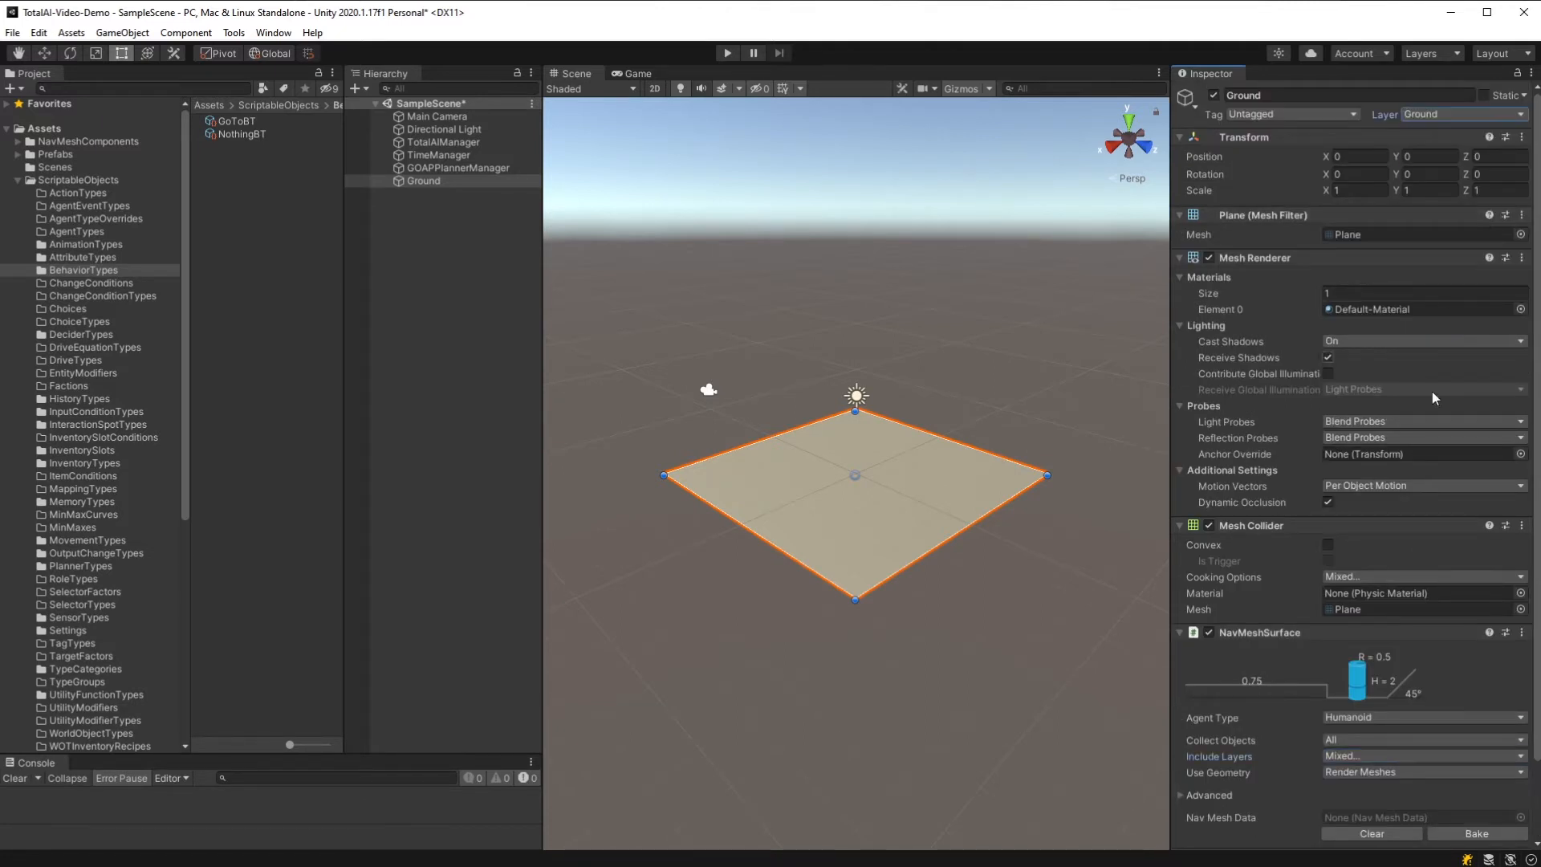
{"action": "scroll", "coordinate": [1423, 626], "scroll_direction": "down", "scroll_amount": 2}
{"action": "left_click", "coordinate": [1451, 751]}
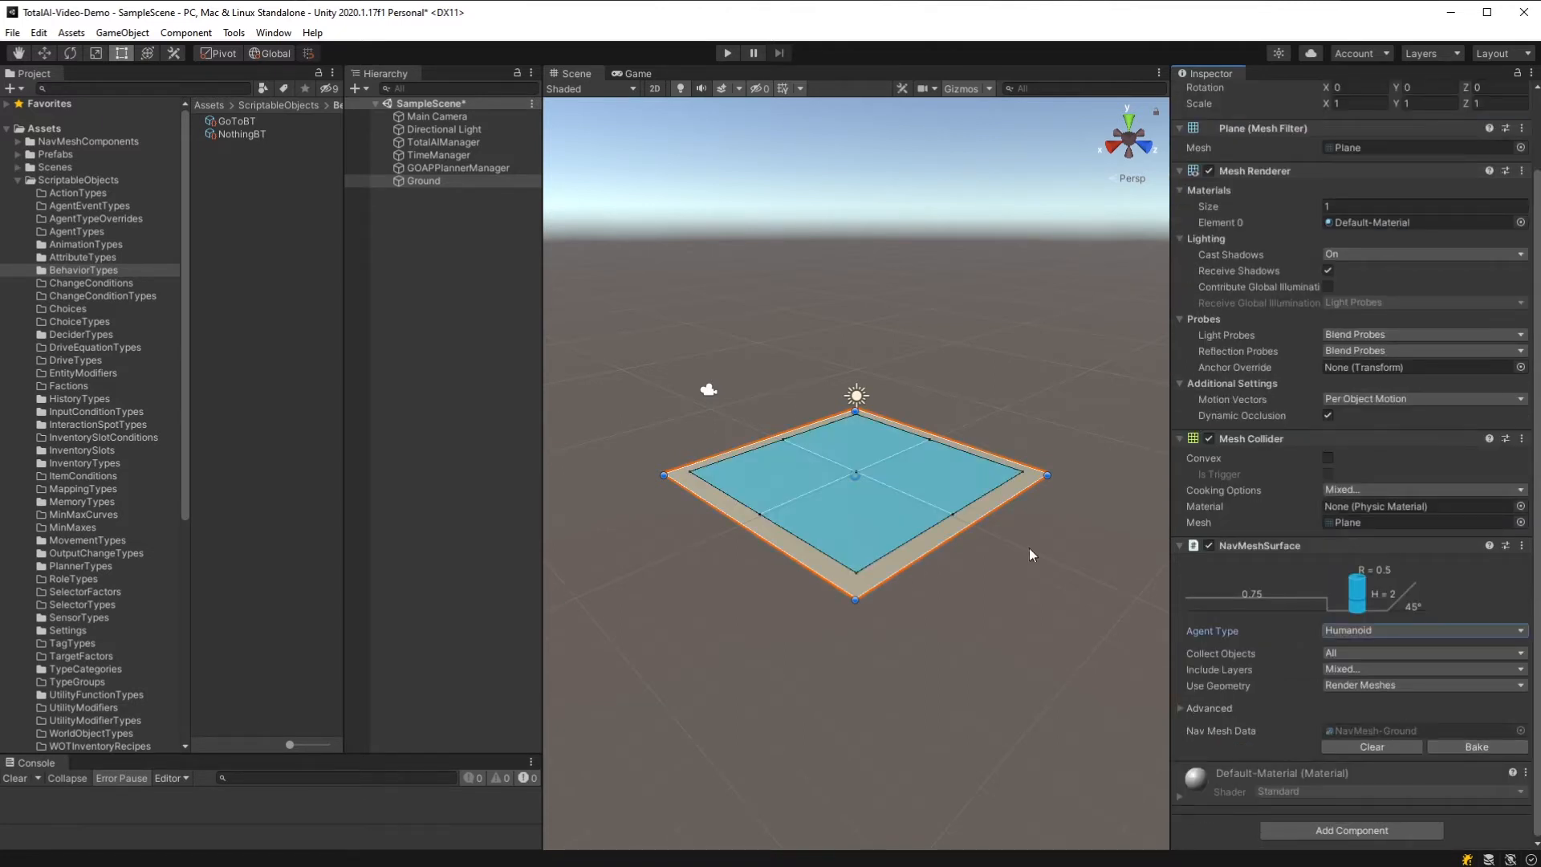
Step: Scale the Ground plane to 5 in X and Z and bake its NavMesh again
{"action": "scroll", "coordinate": [1336, 435], "scroll_direction": "up", "scroll_amount": 2}
{"action": "left_click", "coordinate": [1353, 191]}
{"action": "type", "text": "5"}
{"action": "key", "text": "Tab"}
{"action": "key", "text": "Tab"}
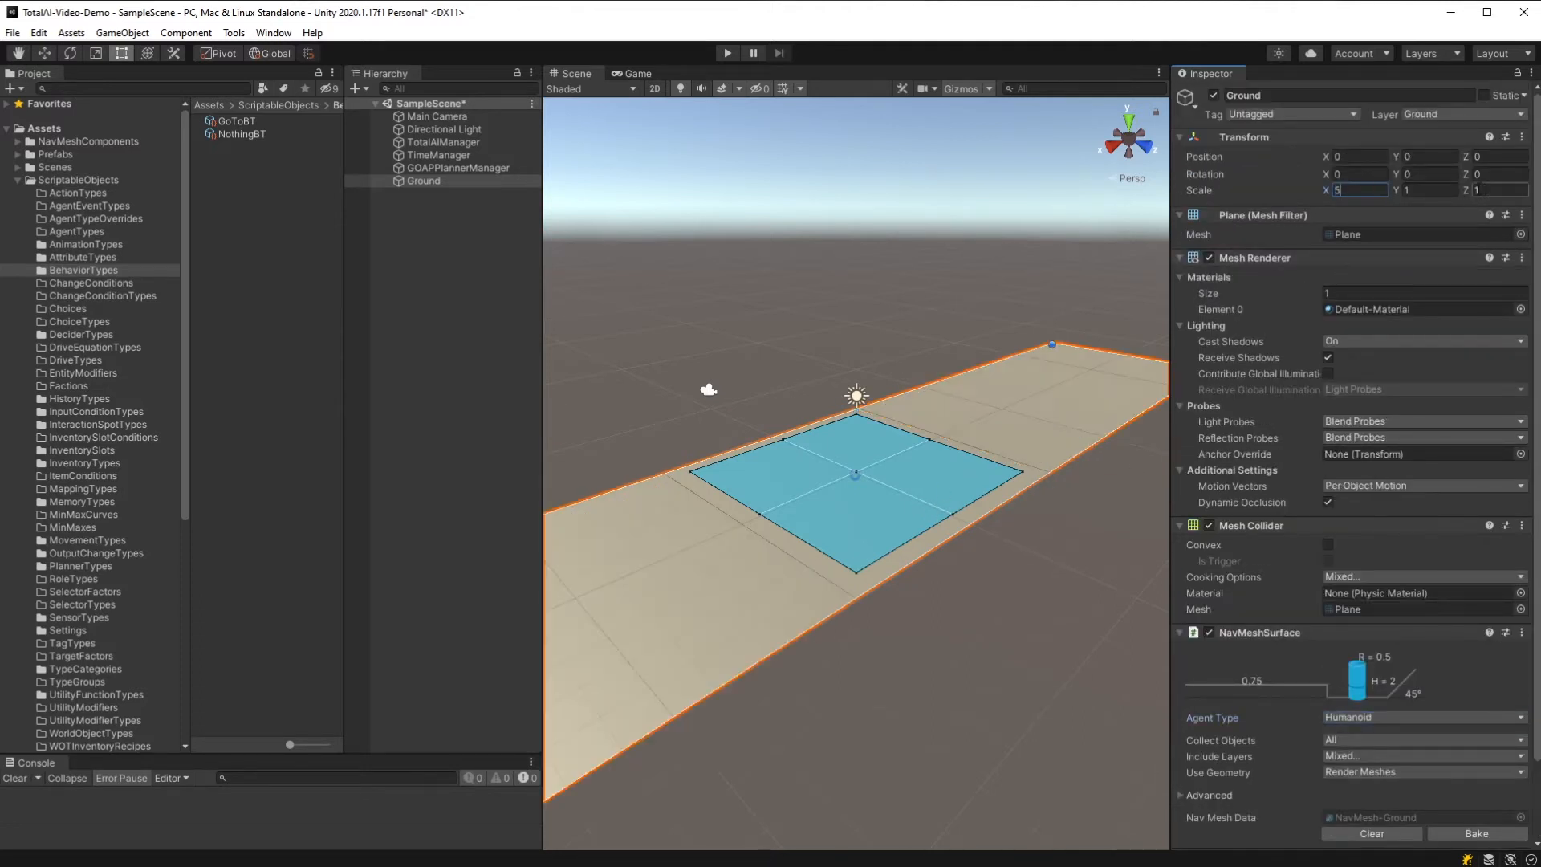
{"action": "type", "text": "5"}
{"action": "key", "text": "Return"}
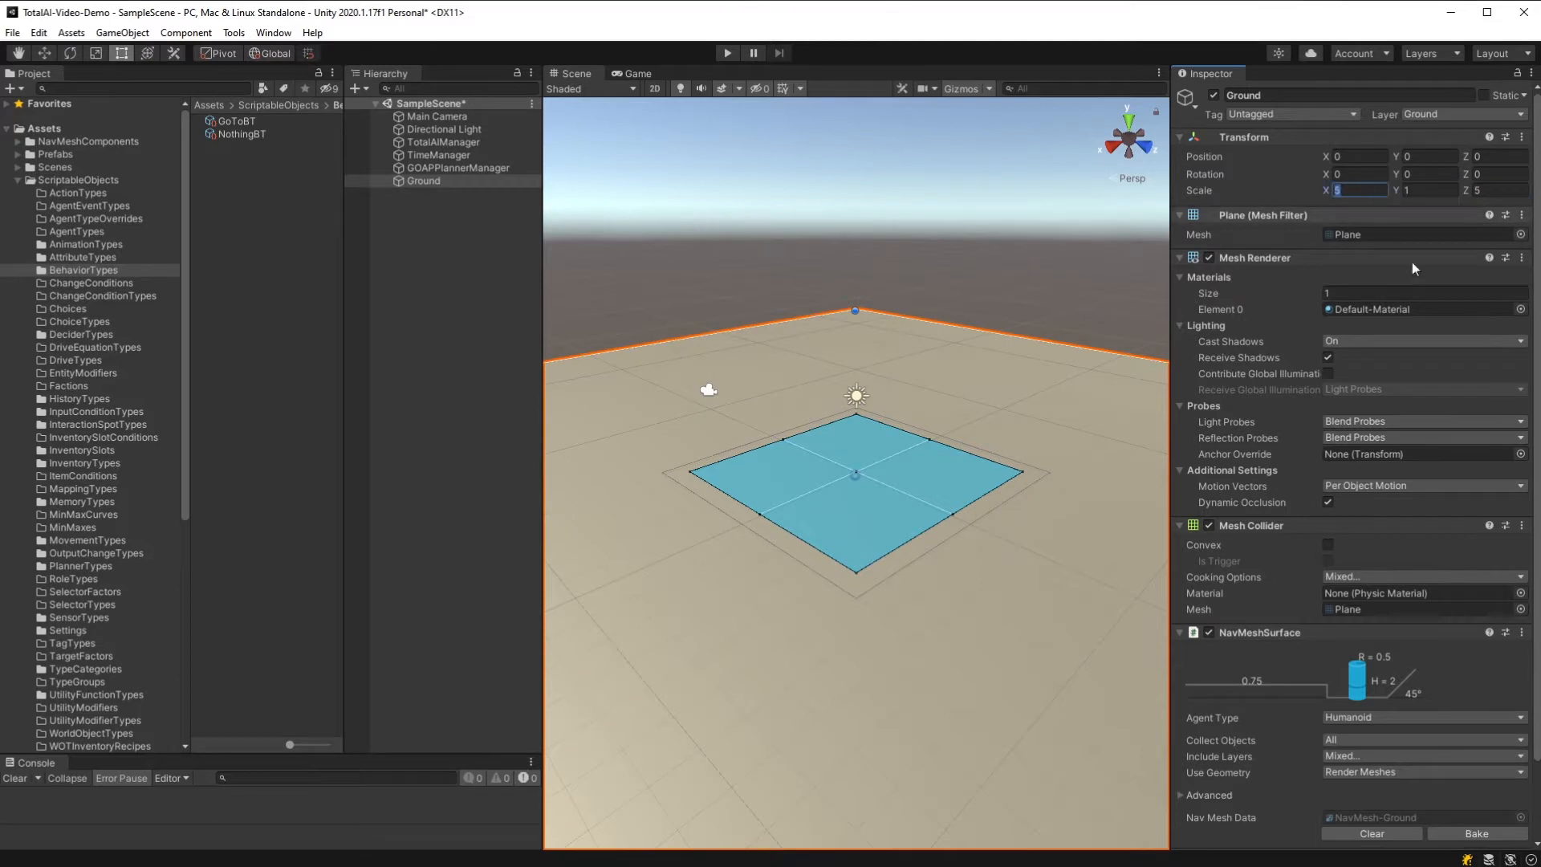
{"action": "scroll", "coordinate": [1436, 576], "scroll_direction": "down", "scroll_amount": 2}
{"action": "left_click", "coordinate": [1474, 747]}
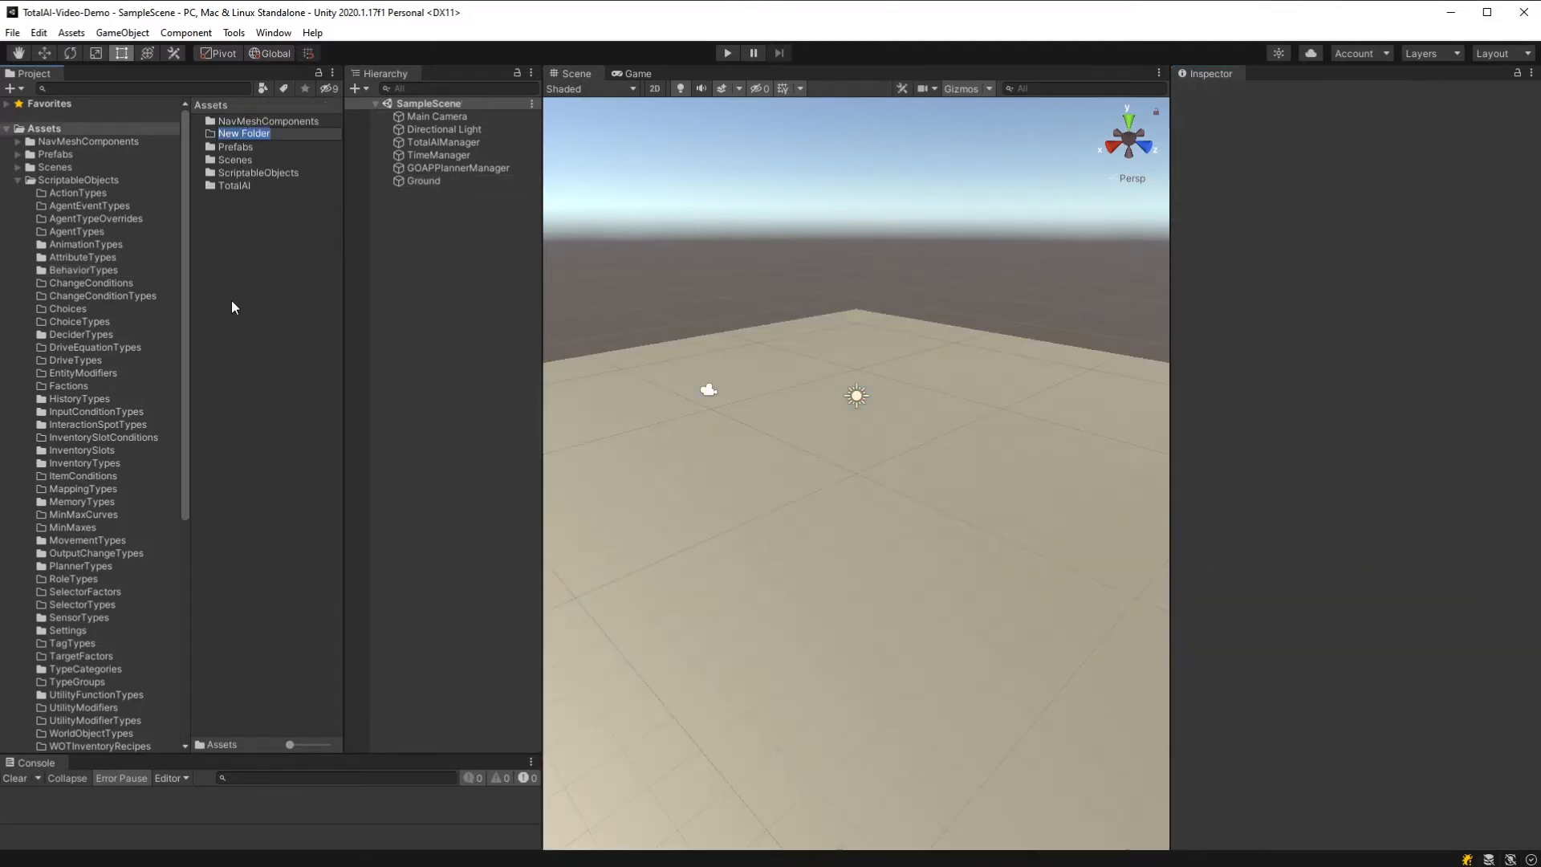
Step: Create Green, Red and Blue materials in a Materials folder under Assets and apply Green to the Ground plane
{"action": "right_click", "coordinate": [257, 160]}
{"action": "mouse_move", "coordinate": [377, 168]}
{"action": "left_click", "coordinate": [523, 408]}
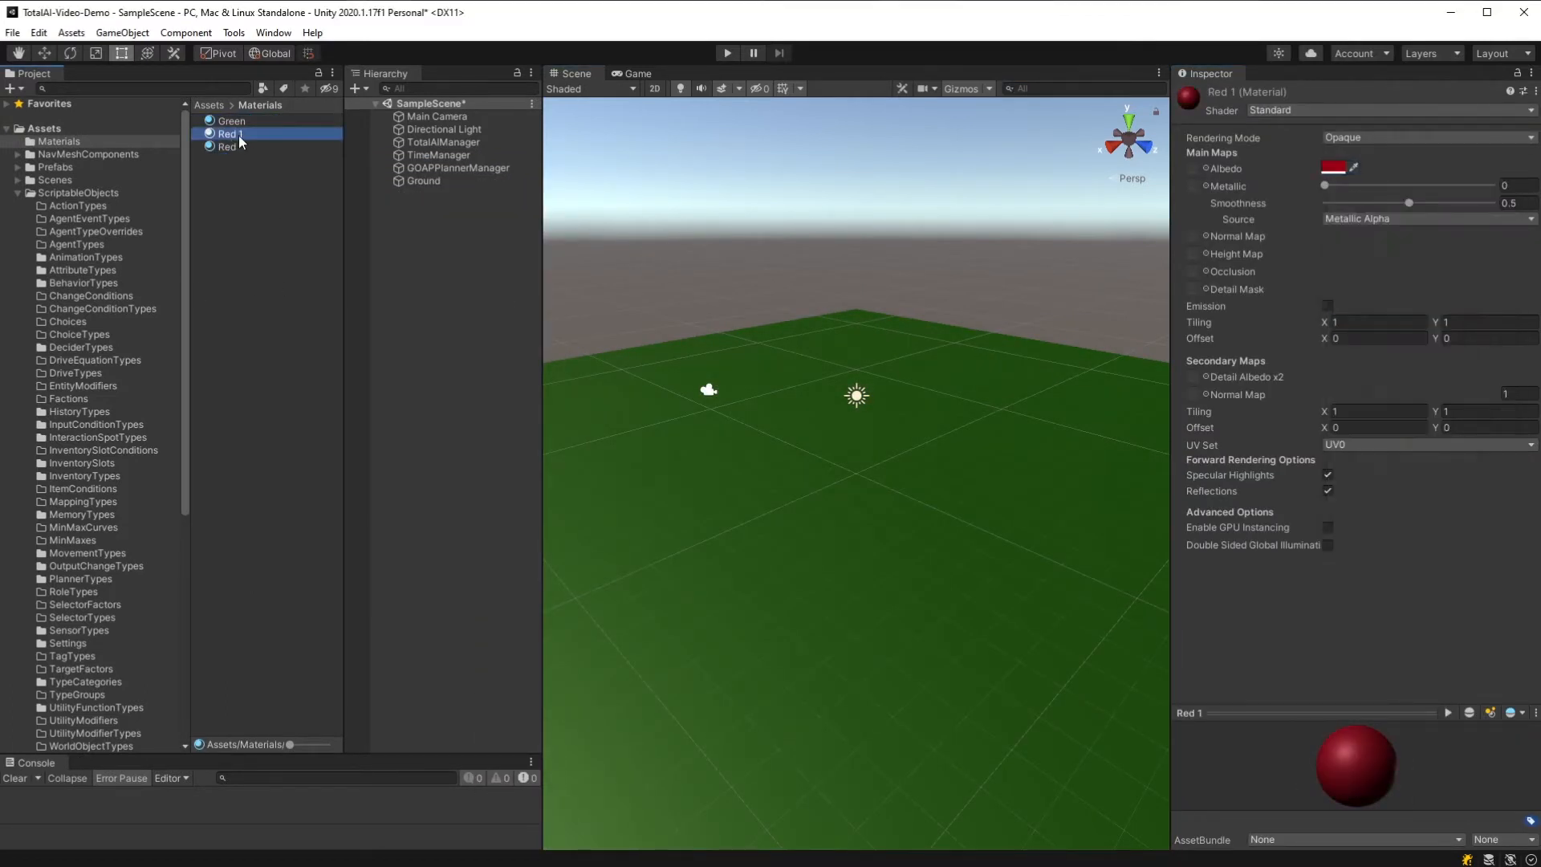
{"action": "left_click", "coordinate": [1335, 167]}
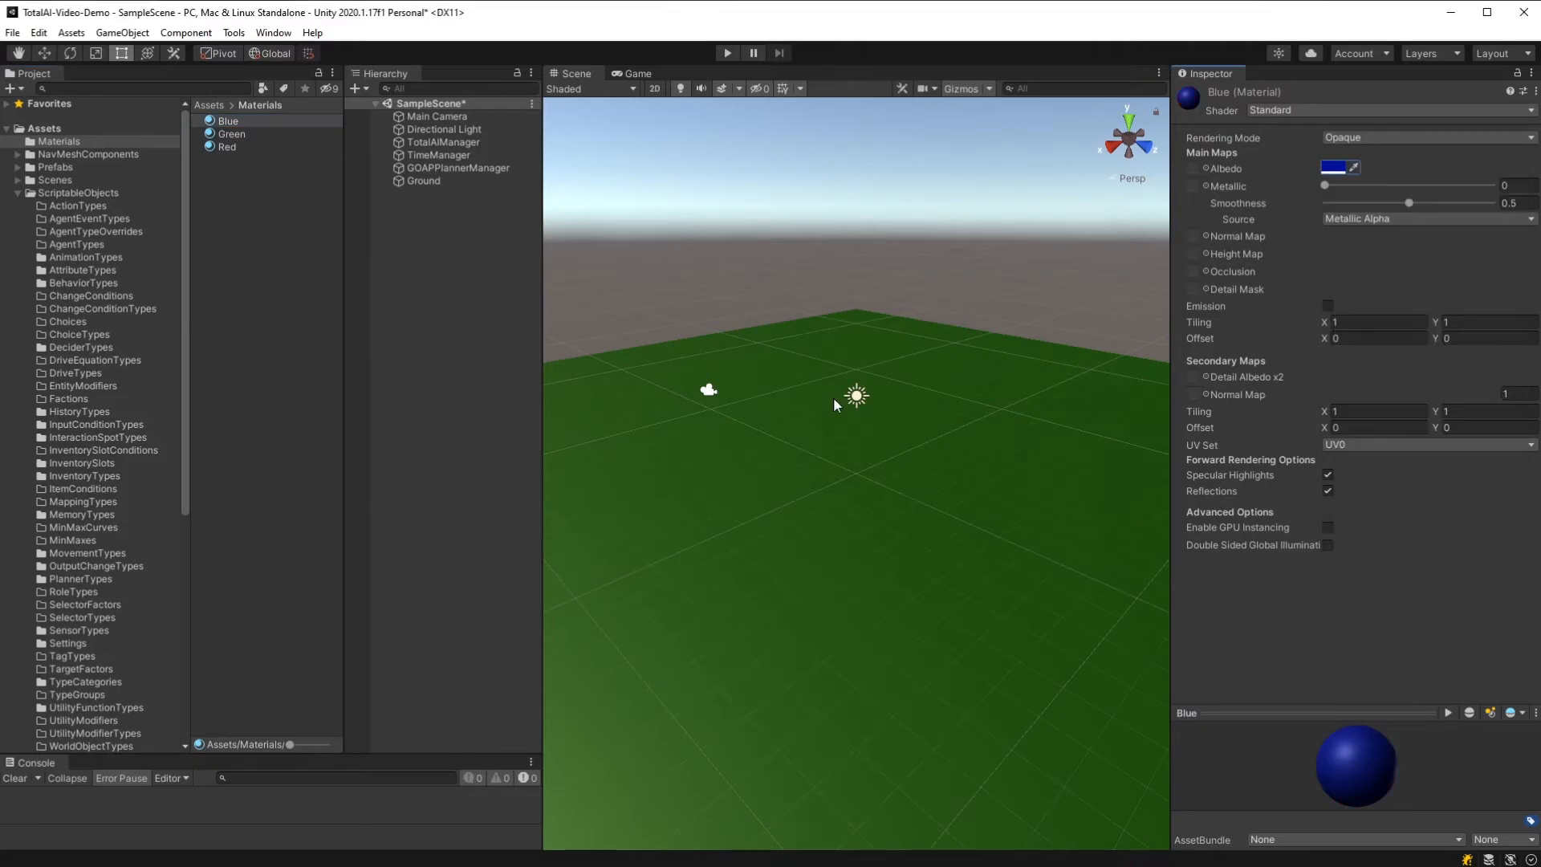
Step: Create an empty game object in the scene and name it Agent
{"action": "right_click", "coordinate": [414, 225]}
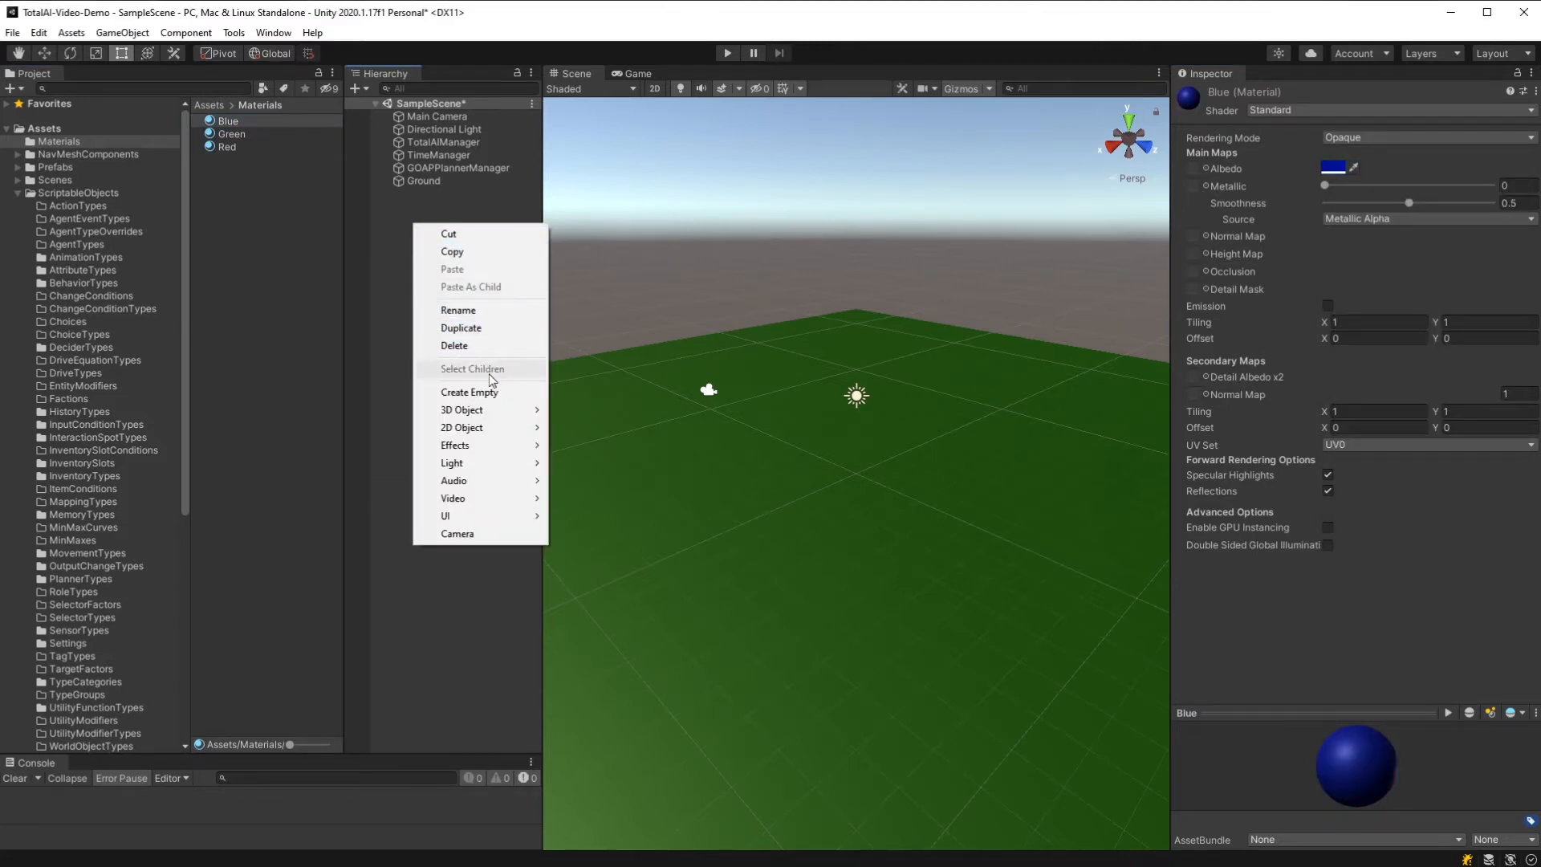
{"action": "mouse_move", "coordinate": [496, 411]}
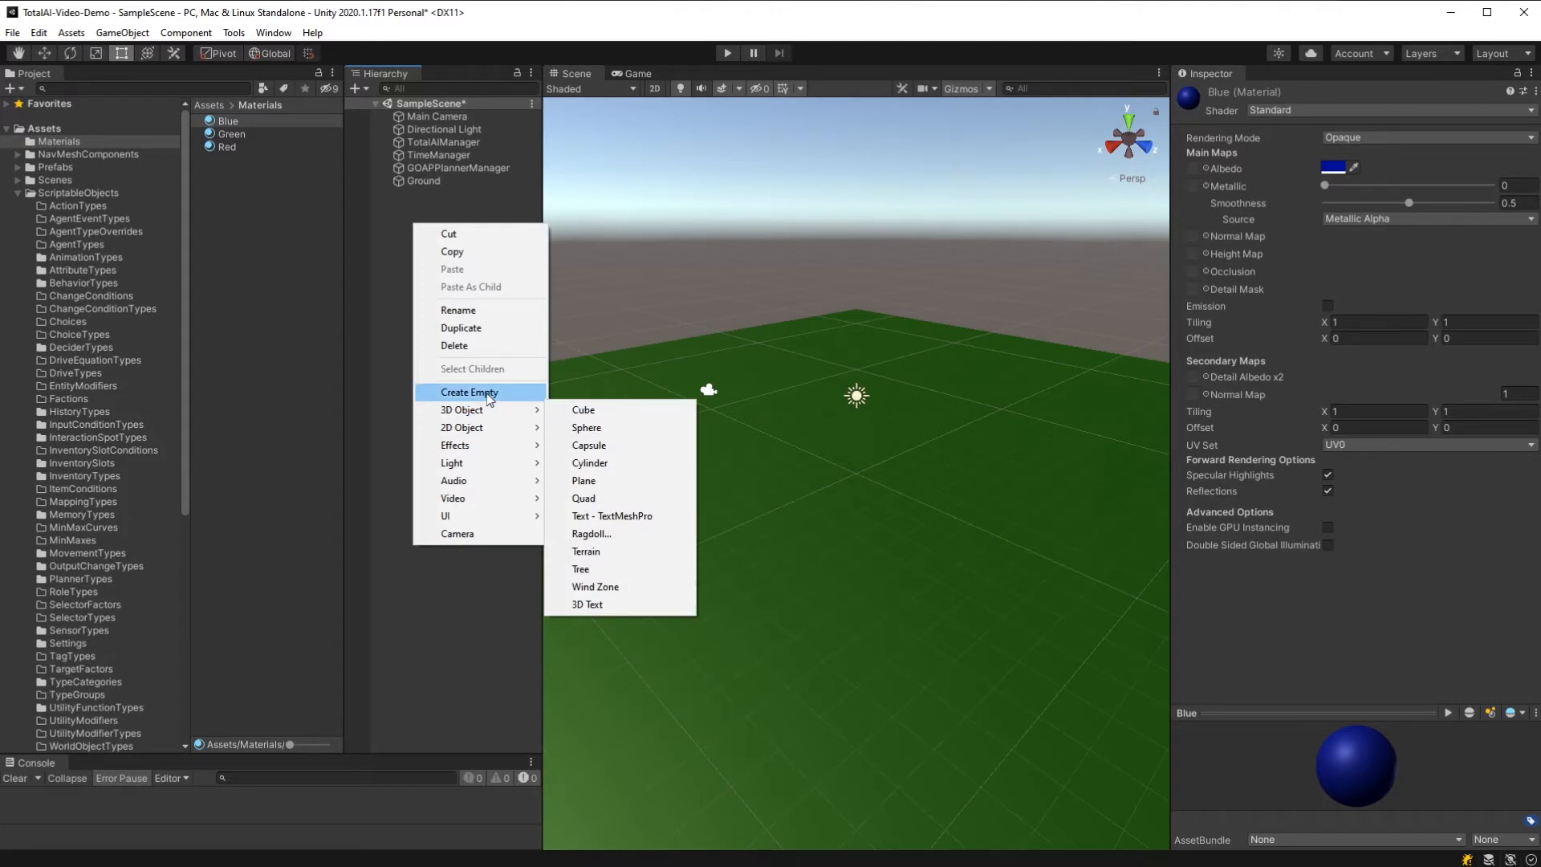
{"action": "left_click", "coordinate": [484, 392]}
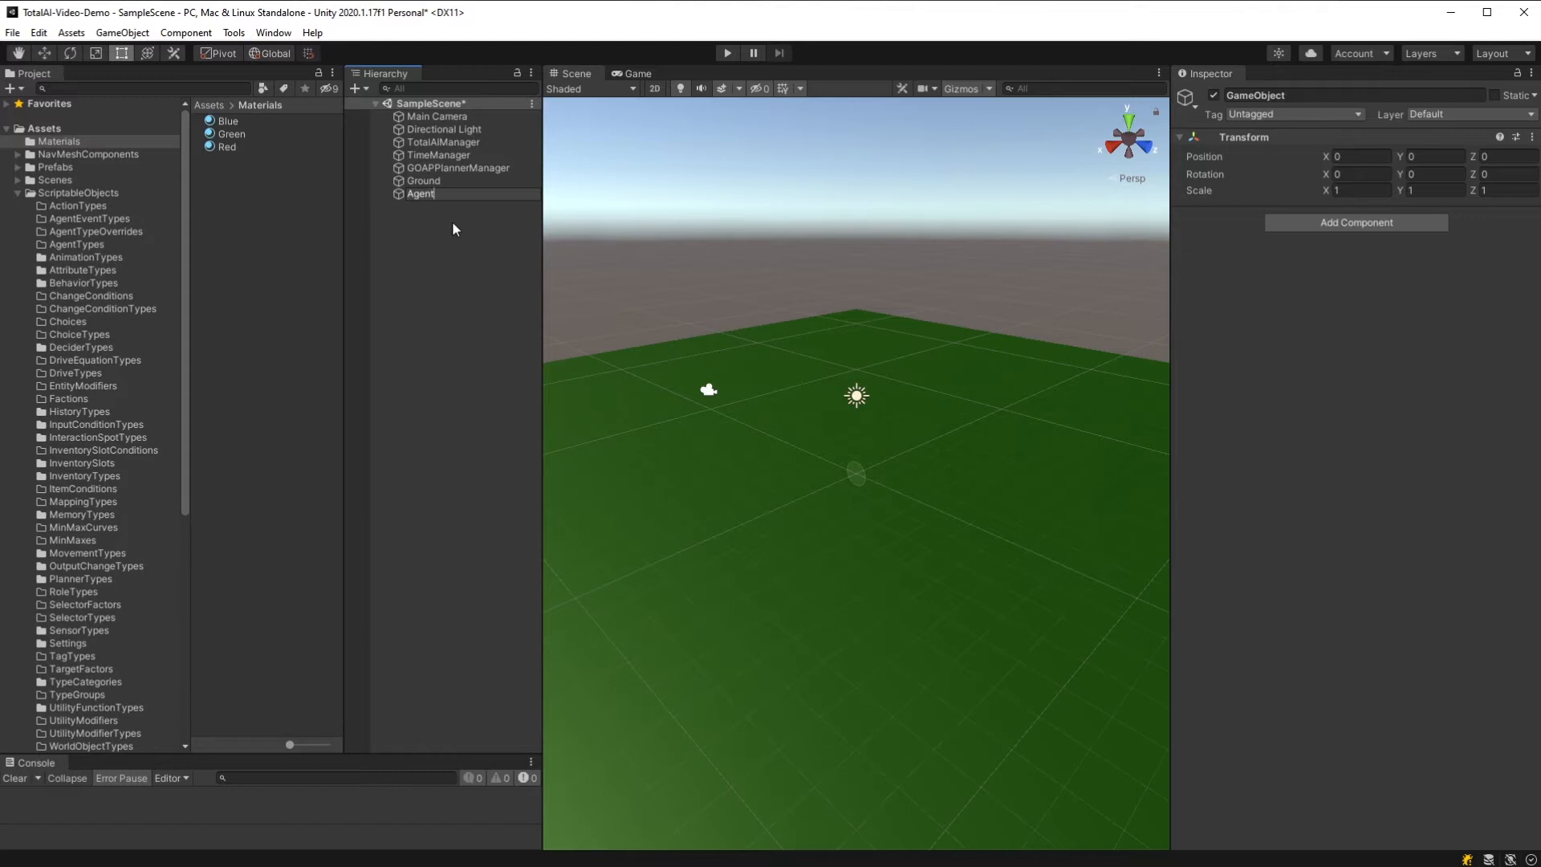
{"action": "key", "text": "Return"}
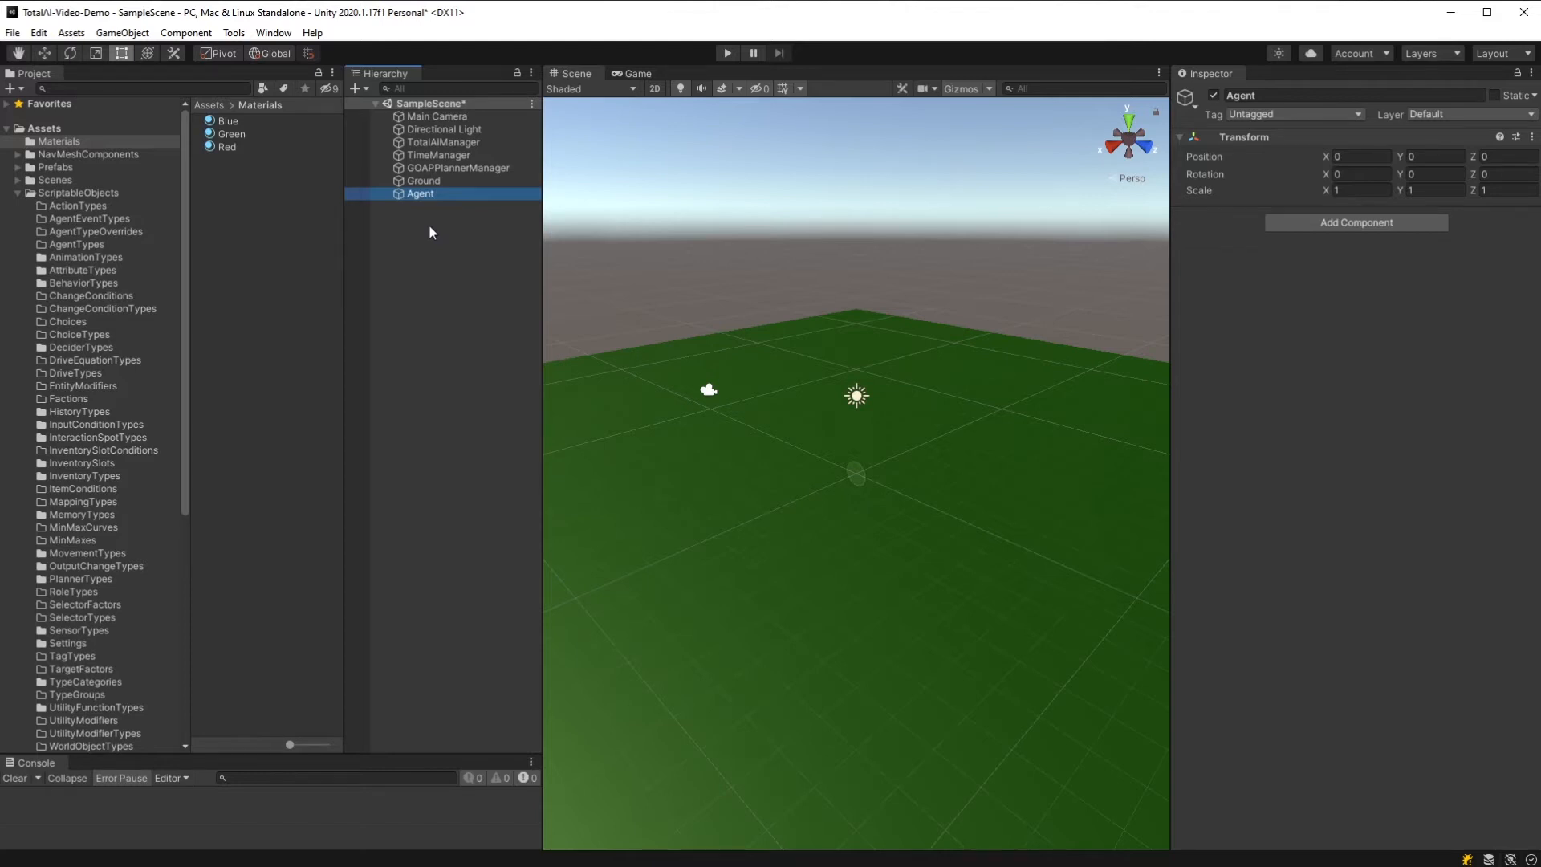
Step: Create another empty game object in the scene and name it Food
{"action": "right_click", "coordinate": [429, 227]}
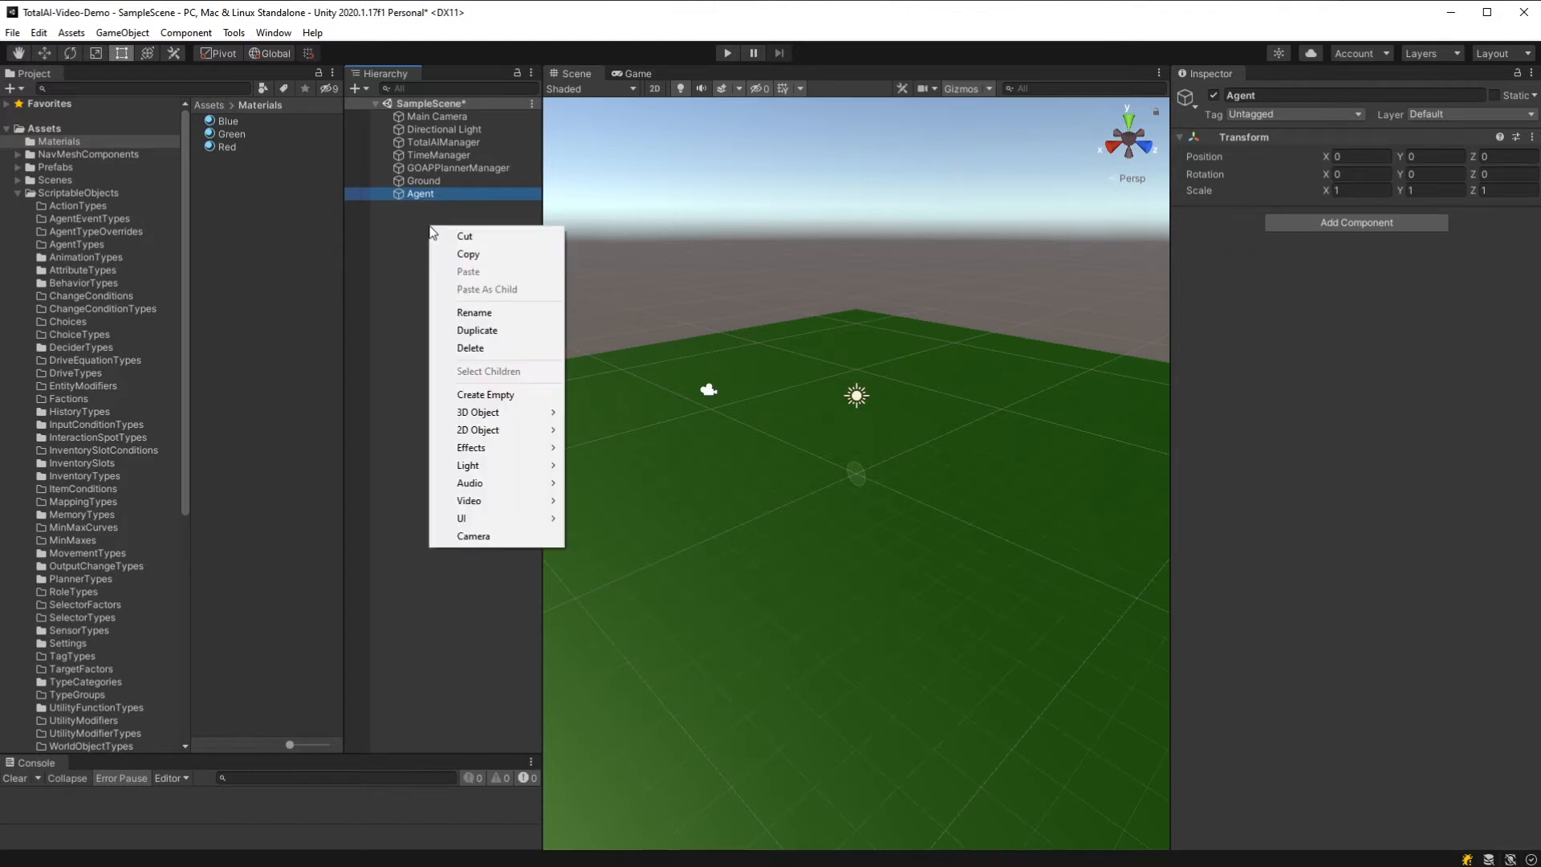
{"action": "left_click", "coordinate": [506, 394]}
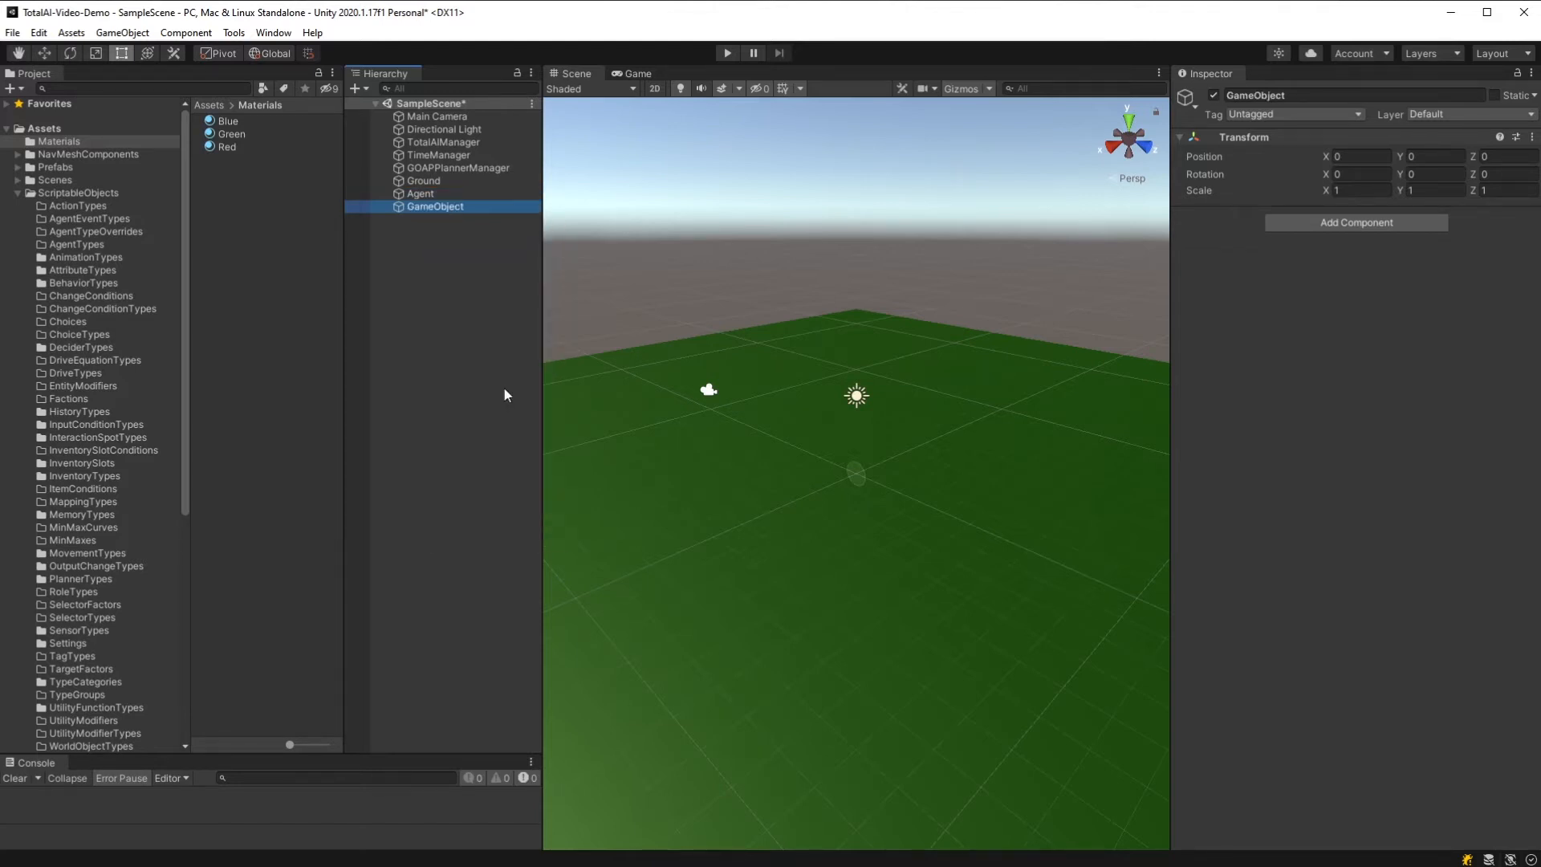
{"action": "left_click", "coordinate": [442, 206]}
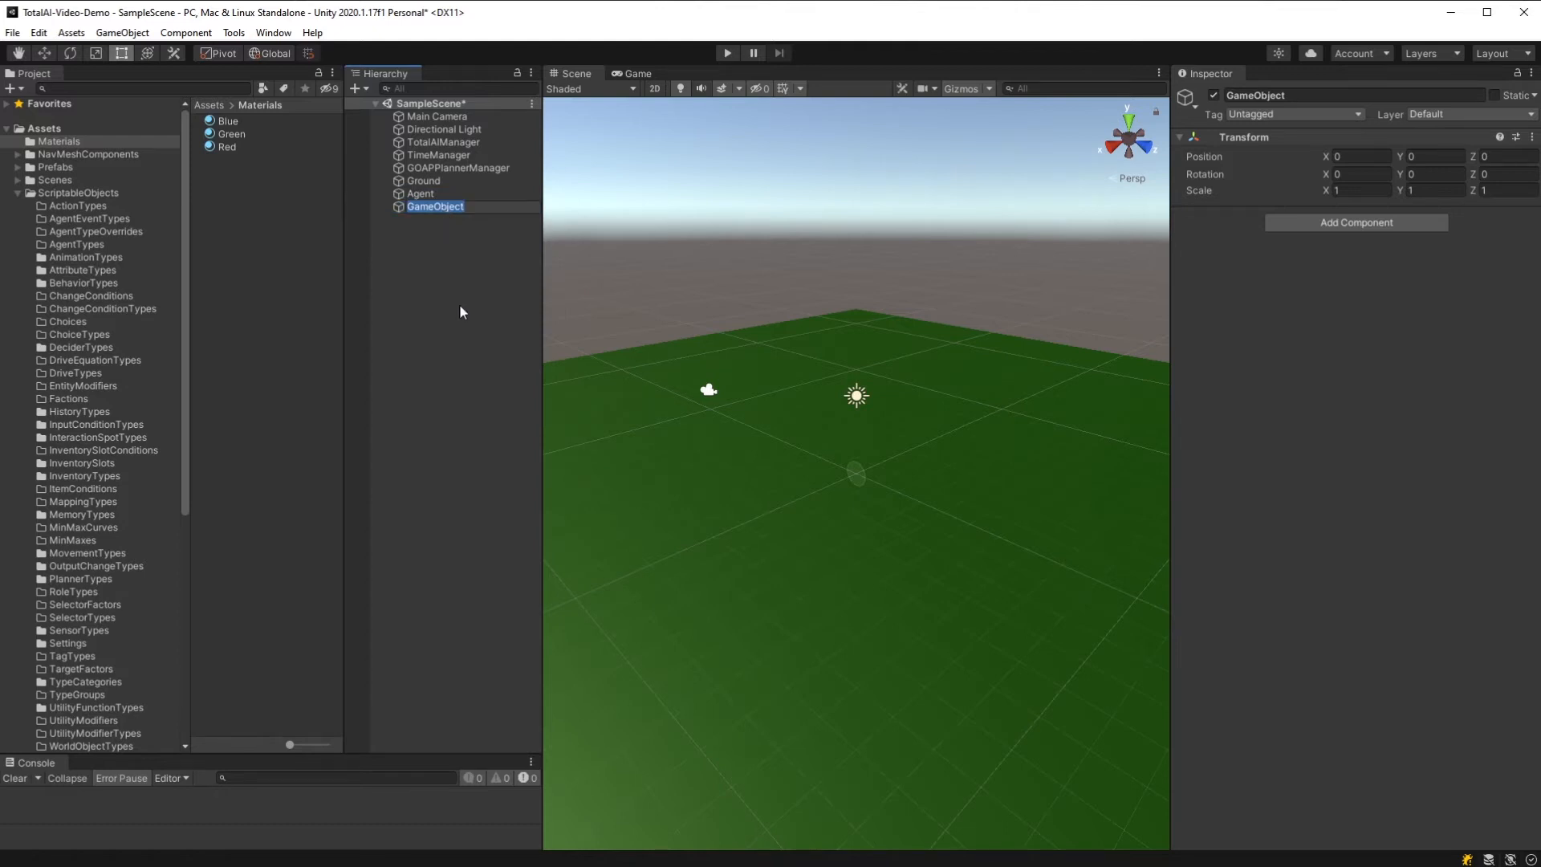
{"action": "type", "text": "Food"}
{"action": "key", "text": "Return"}
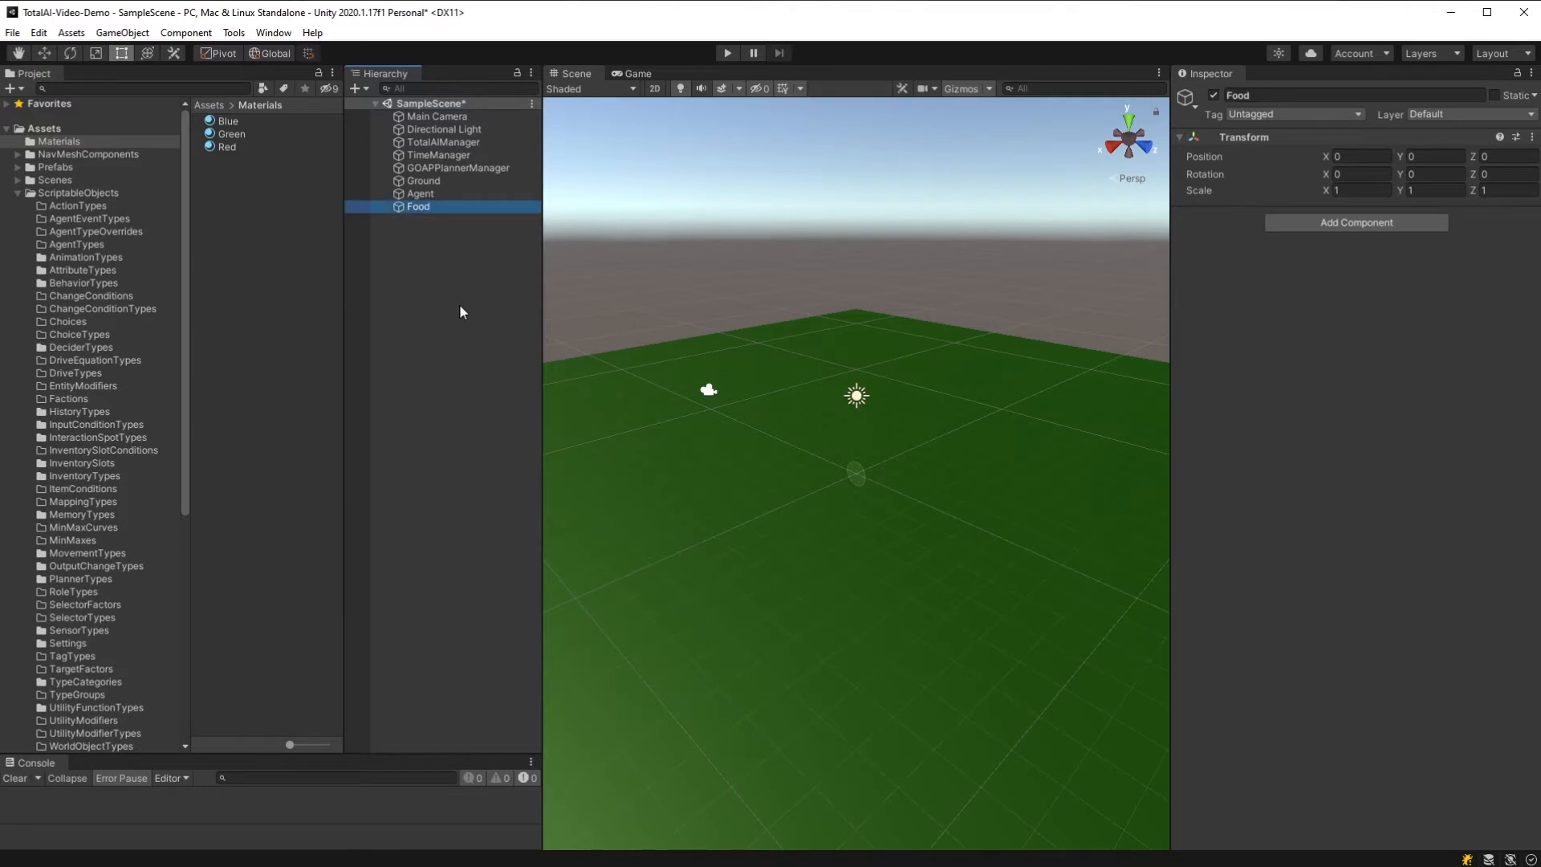
Step: Rename the empty Agent game object to Cubey
{"action": "key", "text": "Up"}
{"action": "key", "text": "F2"}
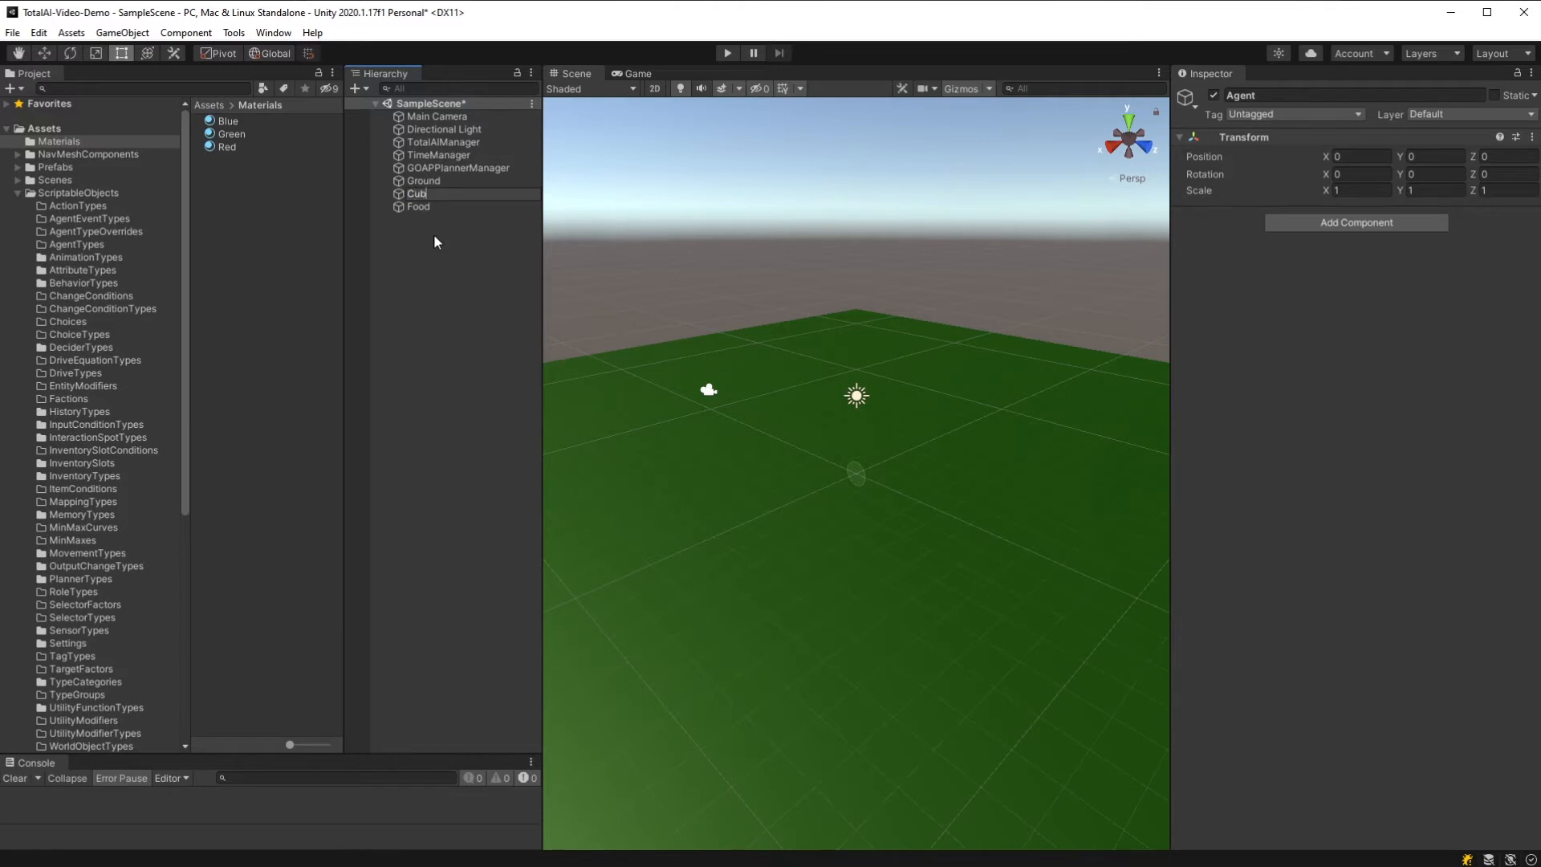
{"action": "key", "text": "Return"}
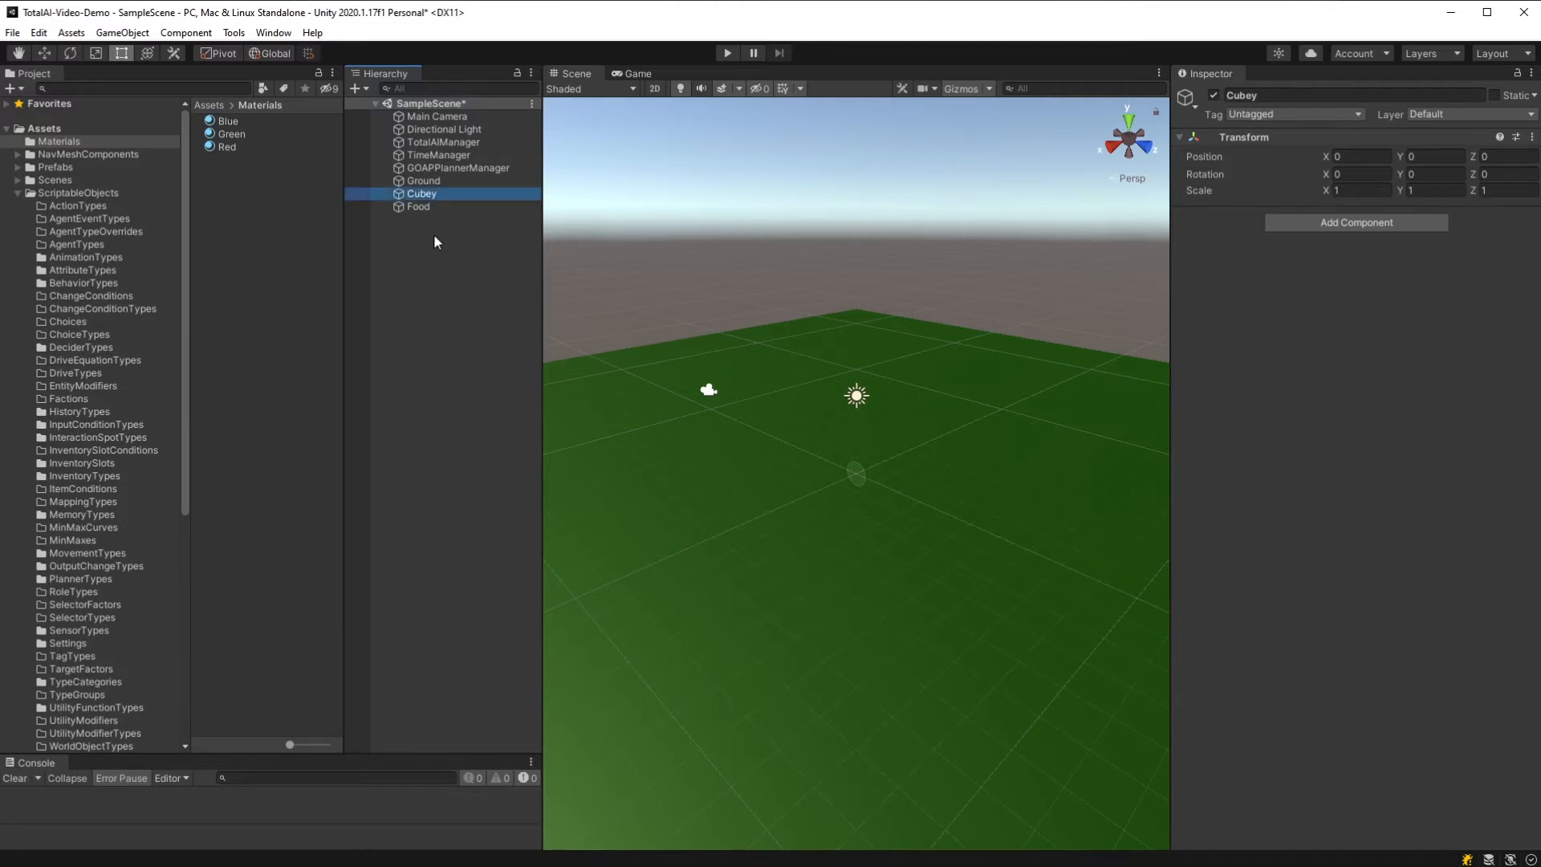
Step: Add a Cube as a child of Cubey, set its Y position to 0.5 and assign it the Blue material
{"action": "right_click", "coordinate": [438, 194]}
{"action": "mouse_move", "coordinate": [554, 381]}
{"action": "left_click", "coordinate": [608, 381]}
{"action": "left_click", "coordinate": [1433, 156]}
{"action": "type", "text": "0.5"}
{"action": "key", "text": "Return"}
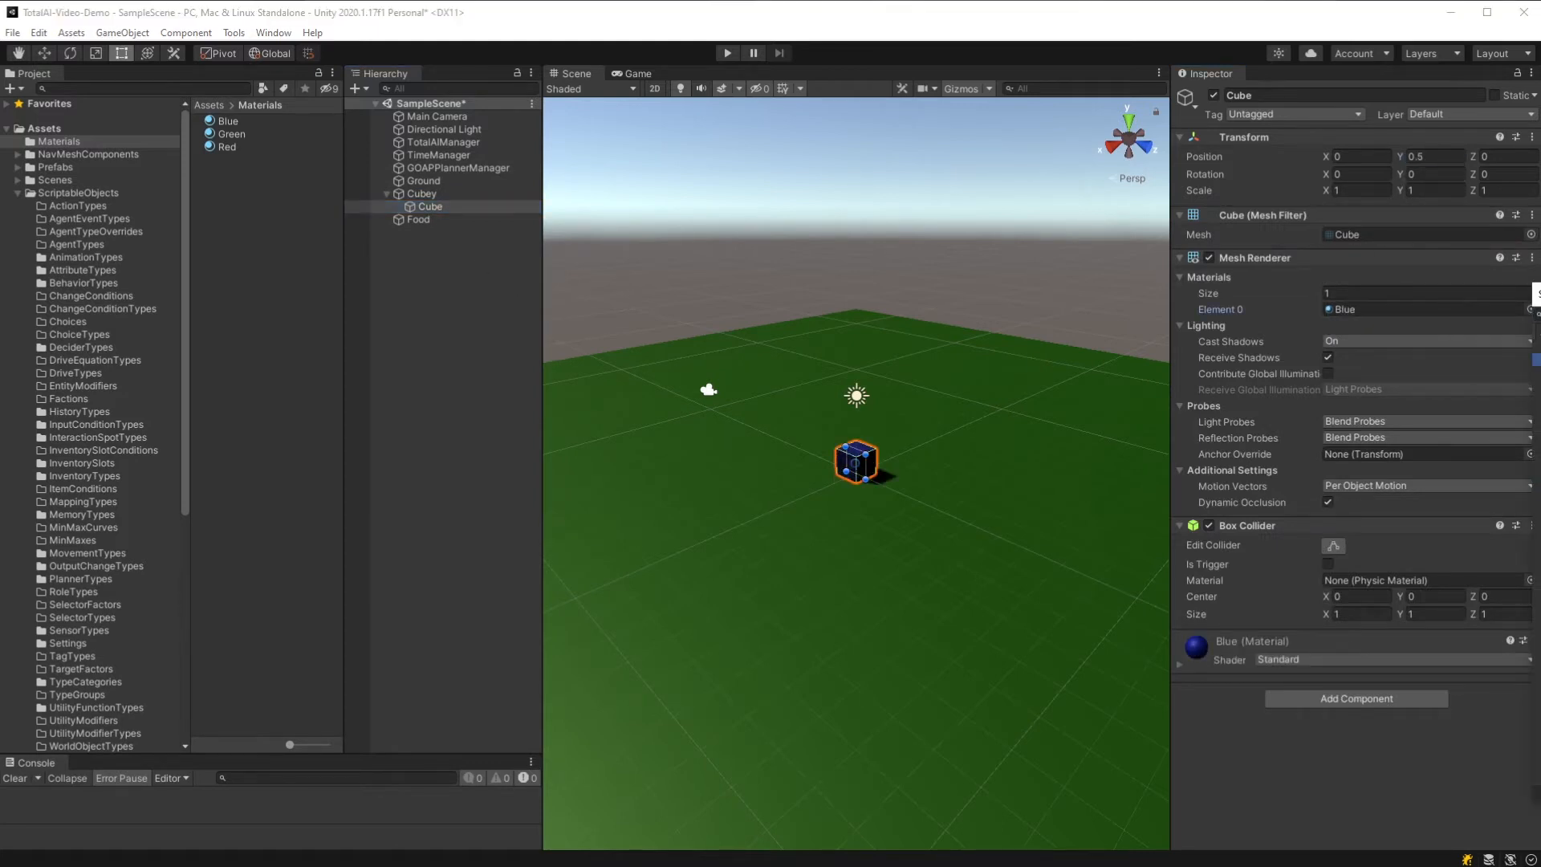
Step: Add a Sphere as a child of Food, assign it the Red material and set its Y position to 0.5
{"action": "right_click", "coordinate": [428, 218]}
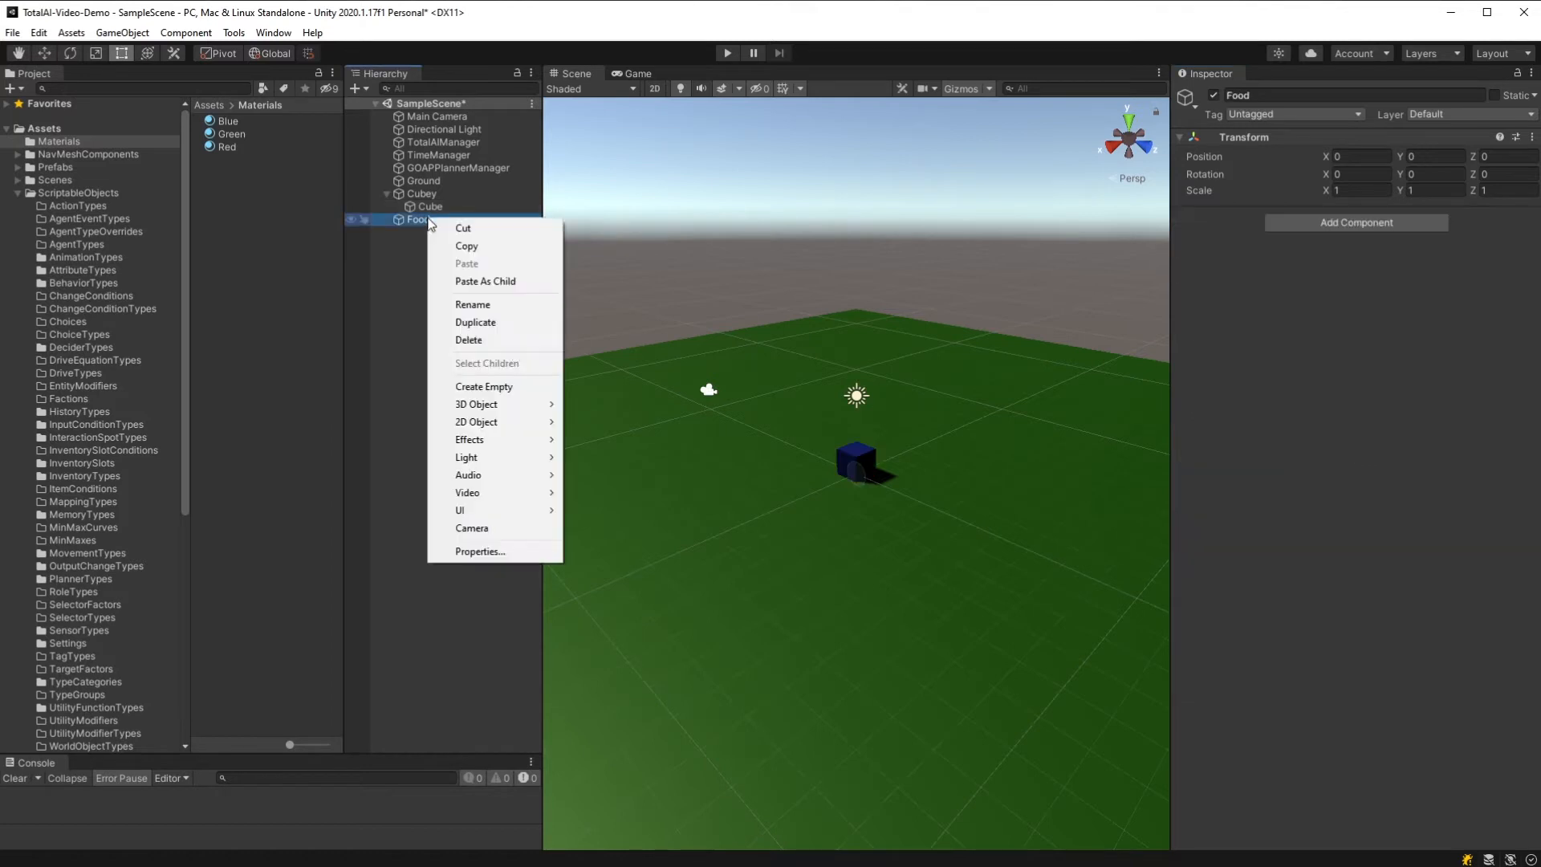
{"action": "mouse_move", "coordinate": [462, 403]}
{"action": "left_click", "coordinate": [603, 423]}
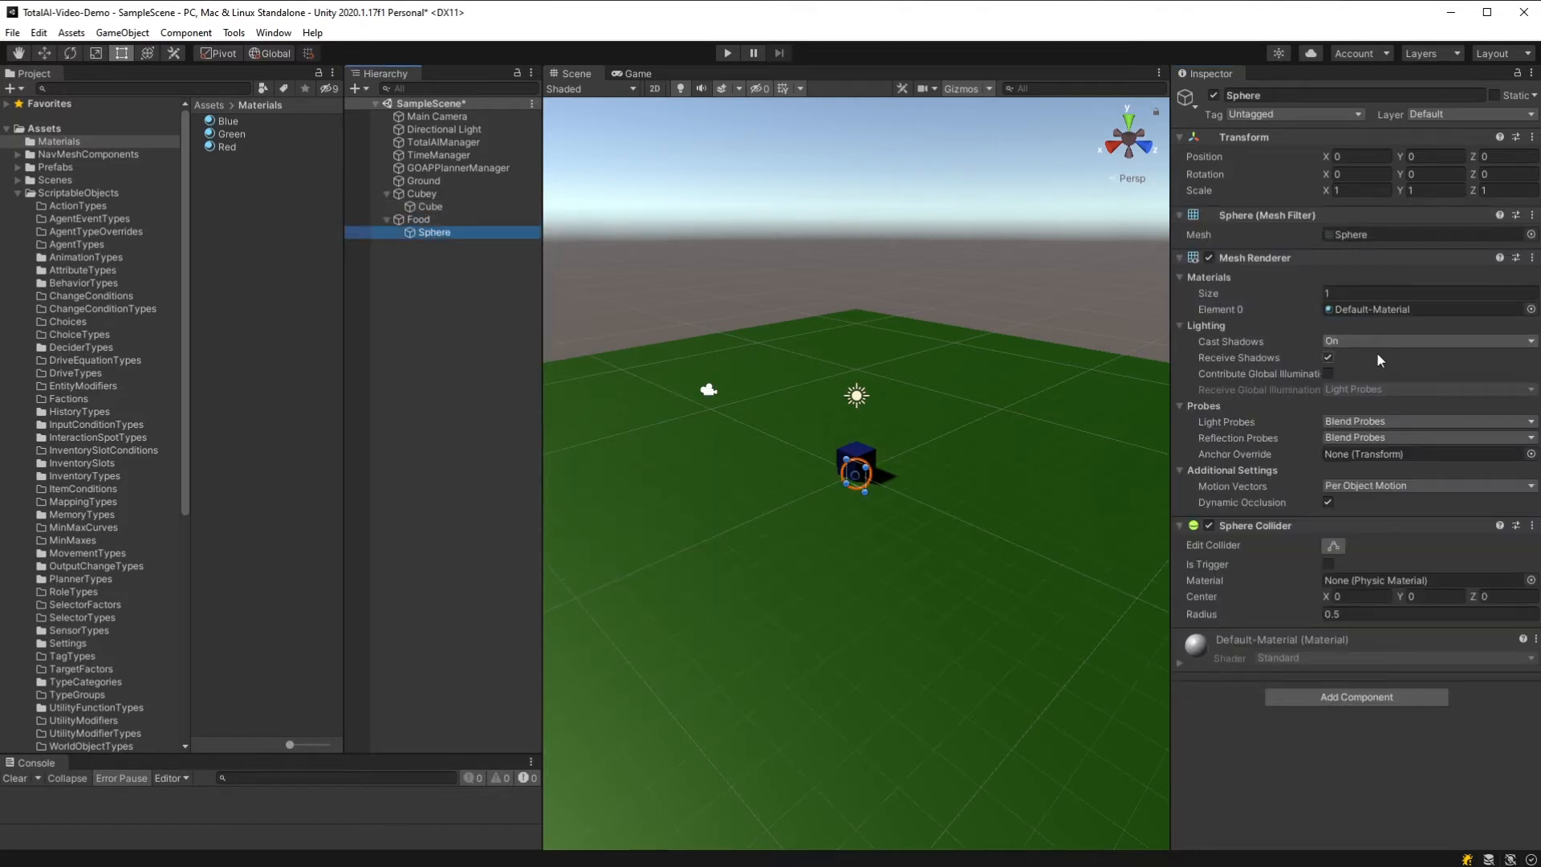
{"action": "left_click", "coordinate": [1532, 310]}
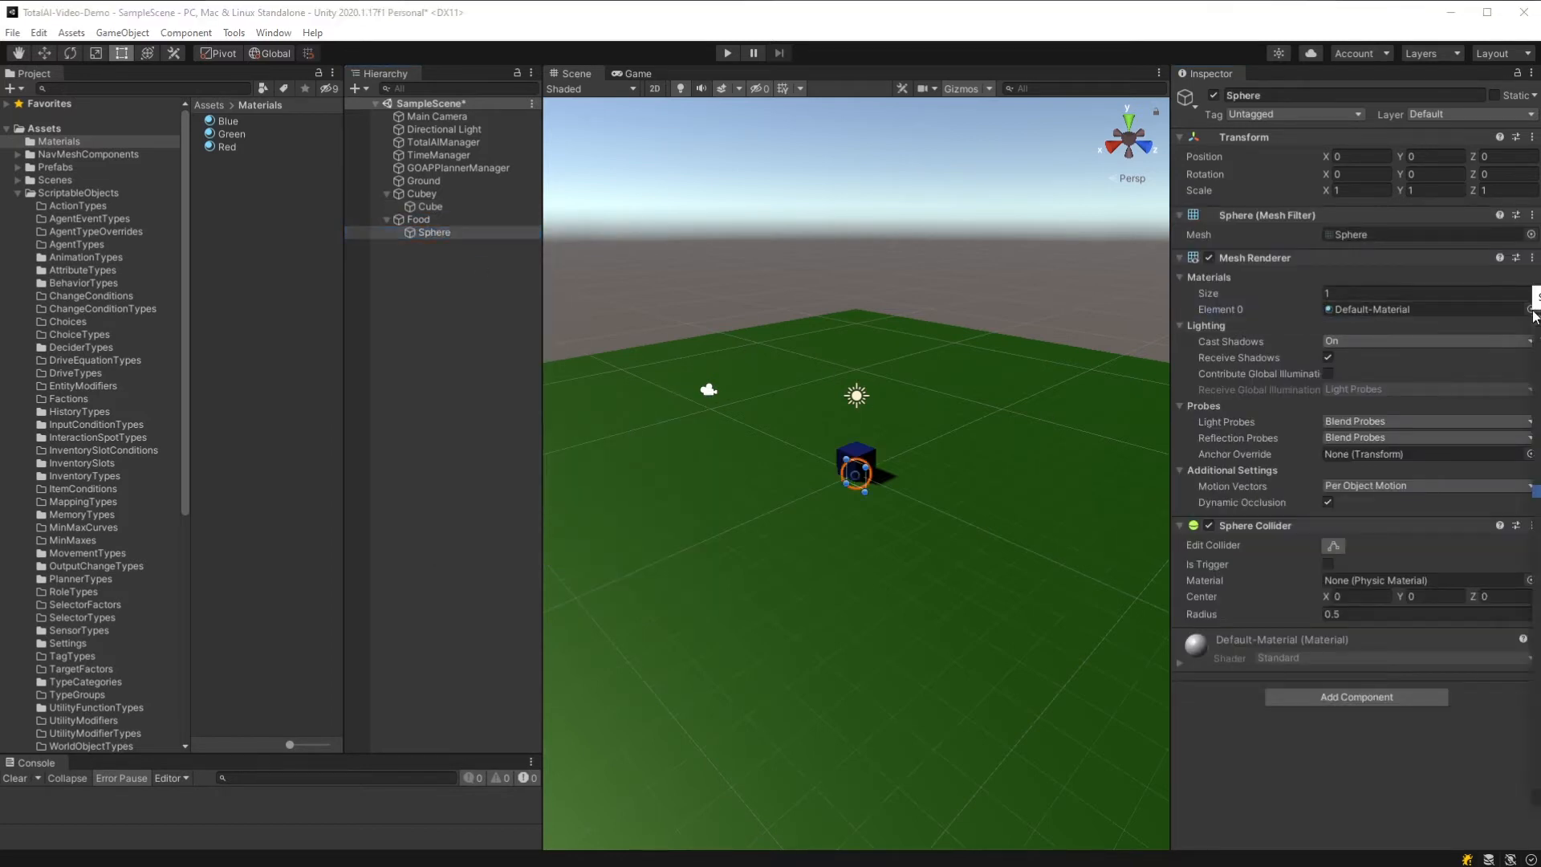
{"action": "left_click", "coordinate": [1418, 155]}
{"action": "type", "text": ".5f"}
{"action": "key", "text": "BackSpace"}
{"action": "left_click", "coordinate": [923, 227]}
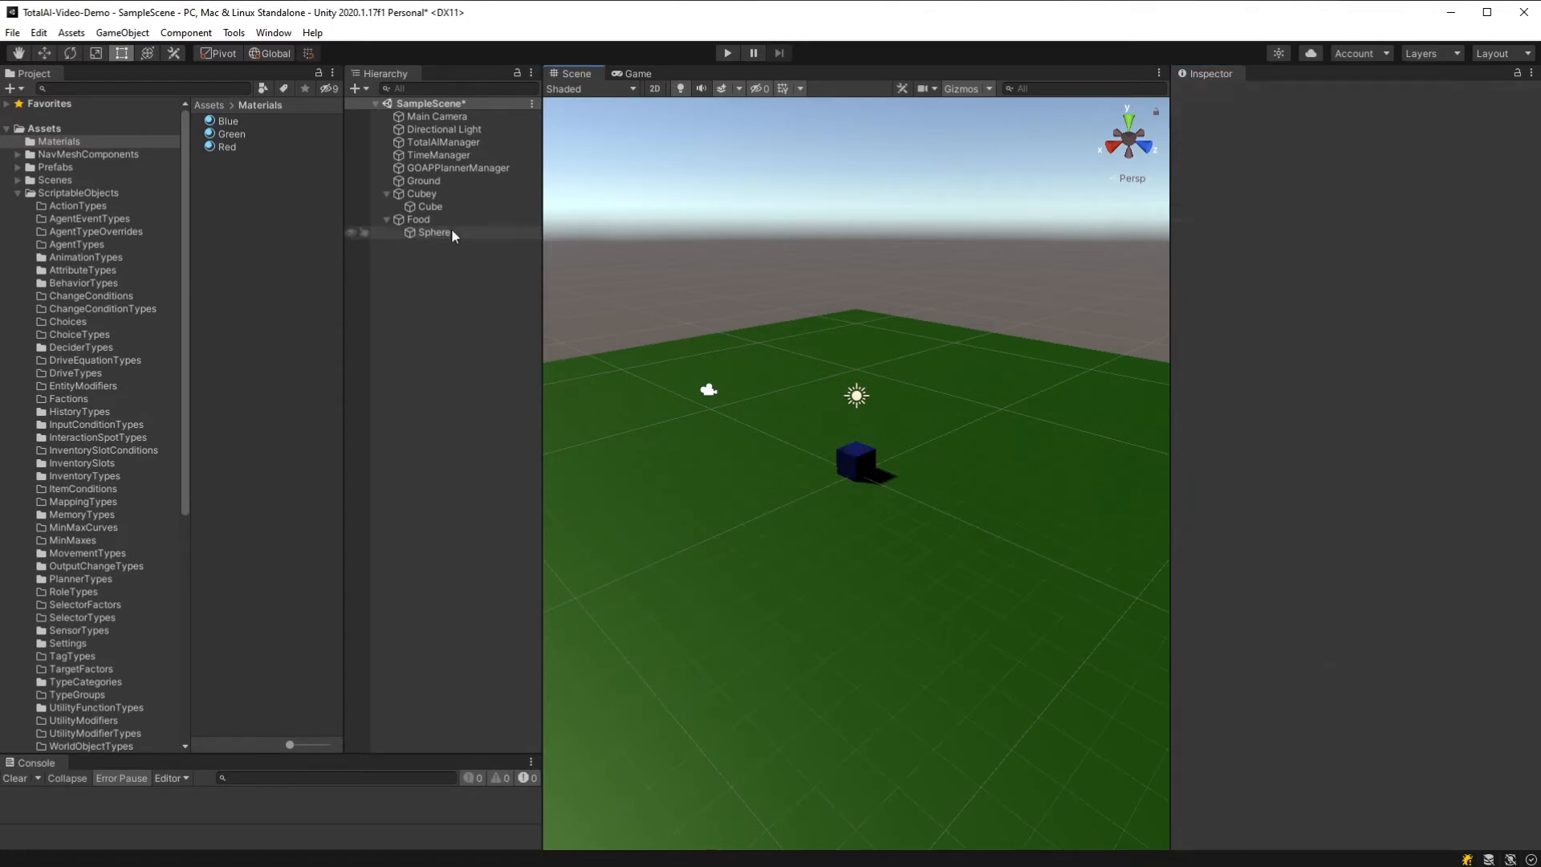
Step: Move Cubey along the Z axis away from the sphere, to a Z position of about -2.77
{"action": "double_click", "coordinate": [435, 221]}
{"action": "left_click", "coordinate": [422, 194]}
{"action": "key", "text": "f"}
{"action": "left_click", "coordinate": [44, 53]}
{"action": "left_click_drag", "start_coordinate": [888, 533], "coordinate": [756, 468]}
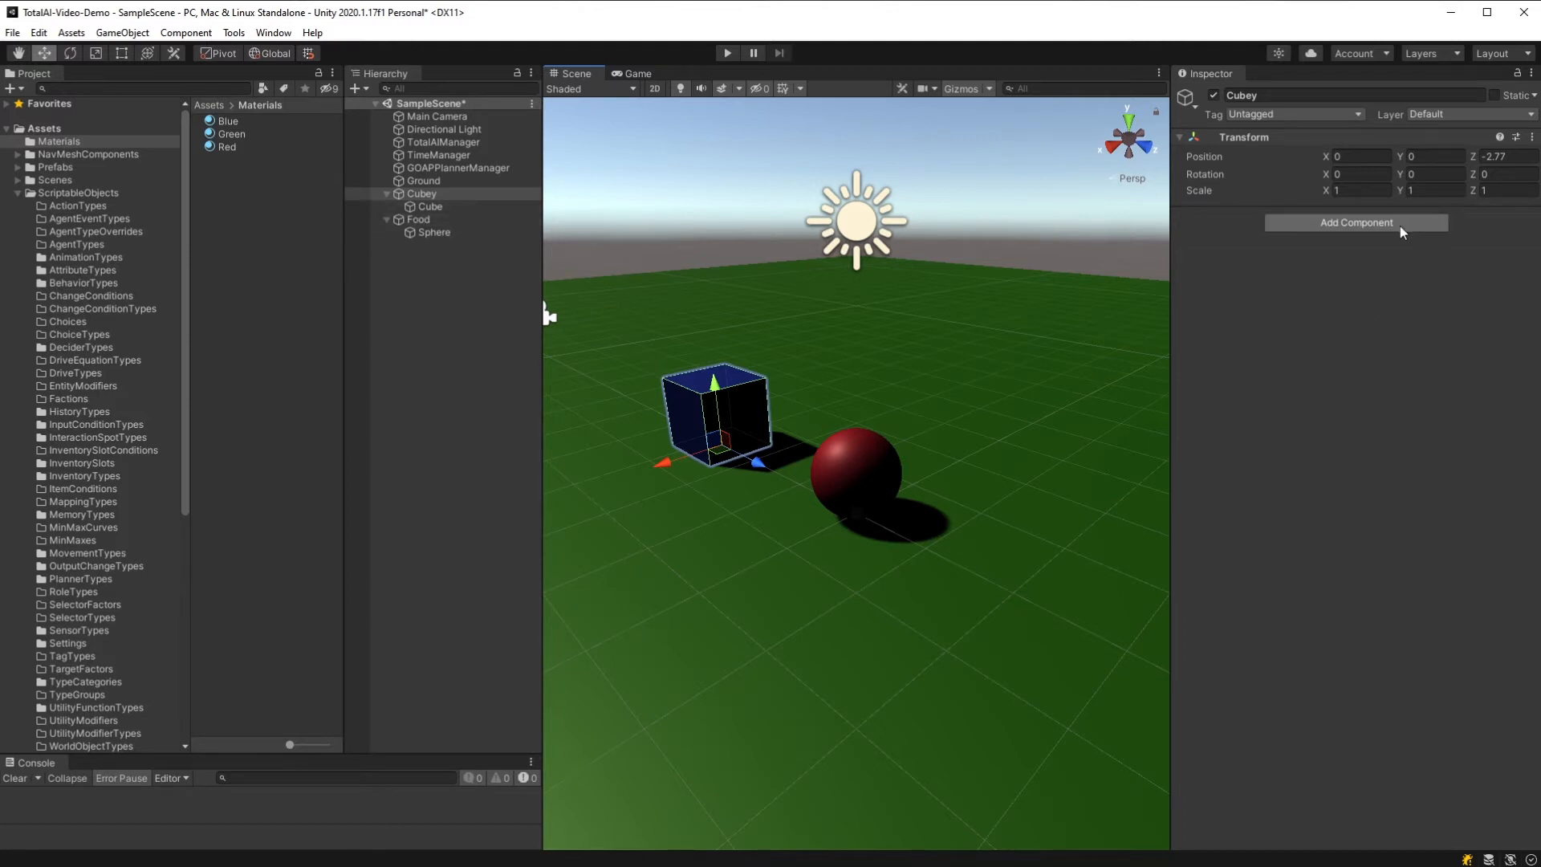
Step: Assign Cubey and its child objects to the Agent layer
{"action": "left_click", "coordinate": [1466, 117]}
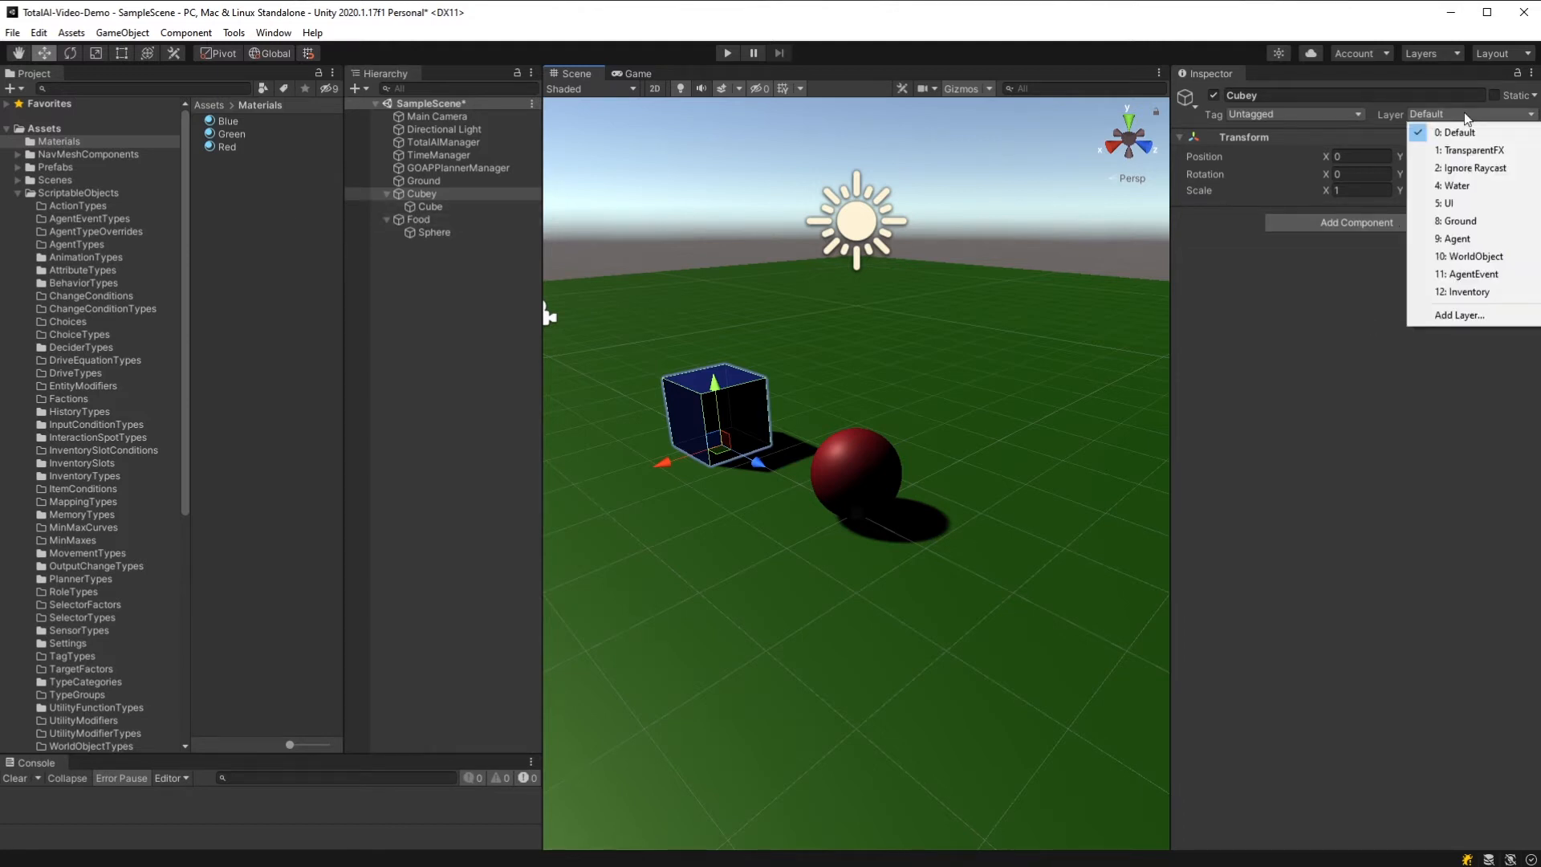
{"action": "left_click", "coordinate": [1453, 239]}
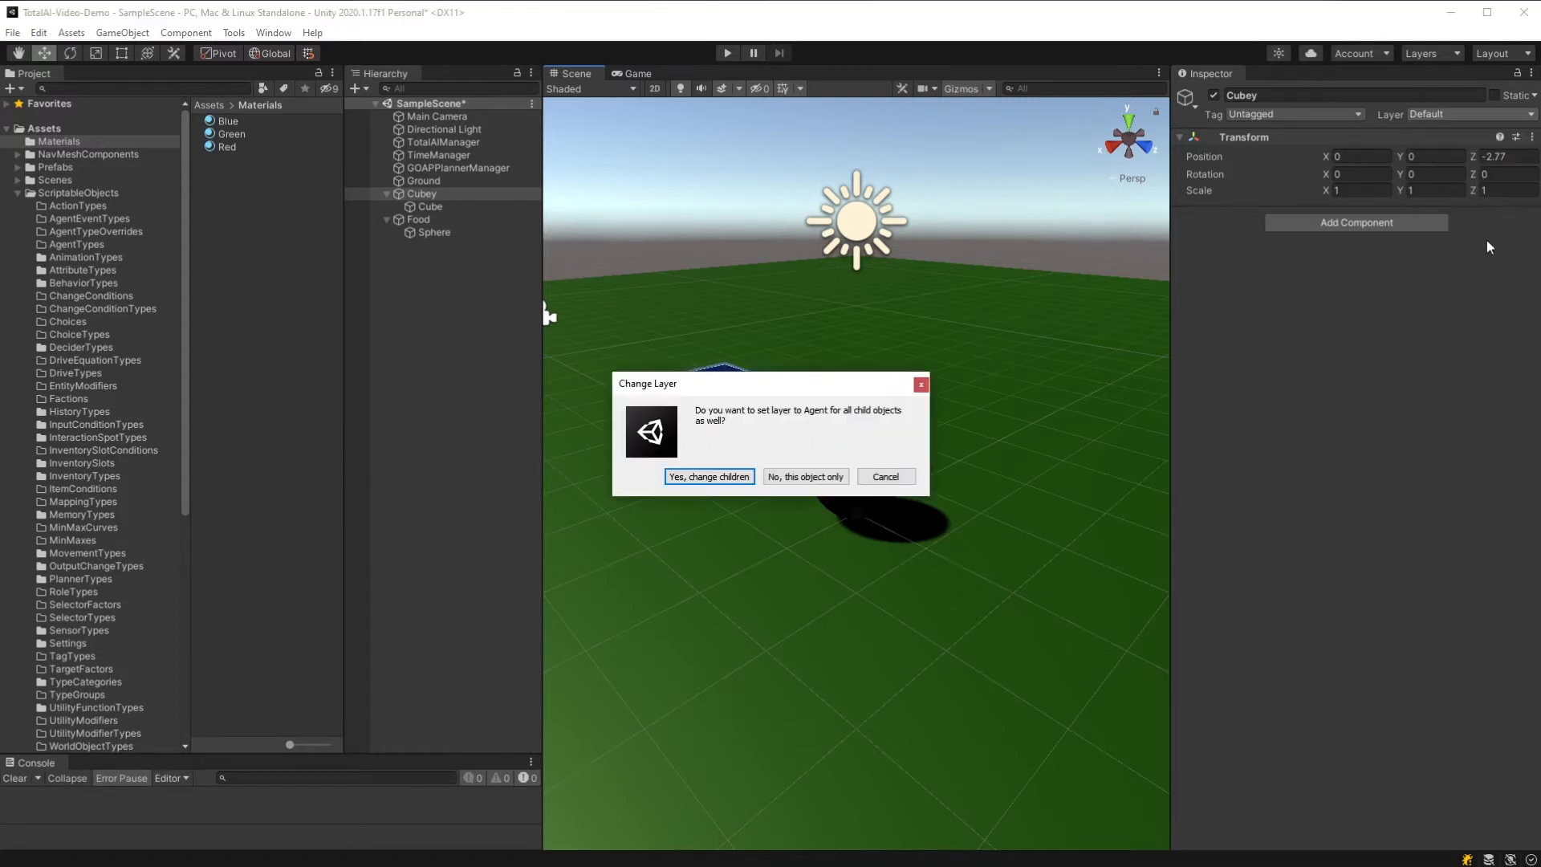
{"action": "left_click", "coordinate": [710, 477]}
Step: Add a World Object component to Food and create a new World Object Type named Food from it
{"action": "left_click", "coordinate": [418, 219]}
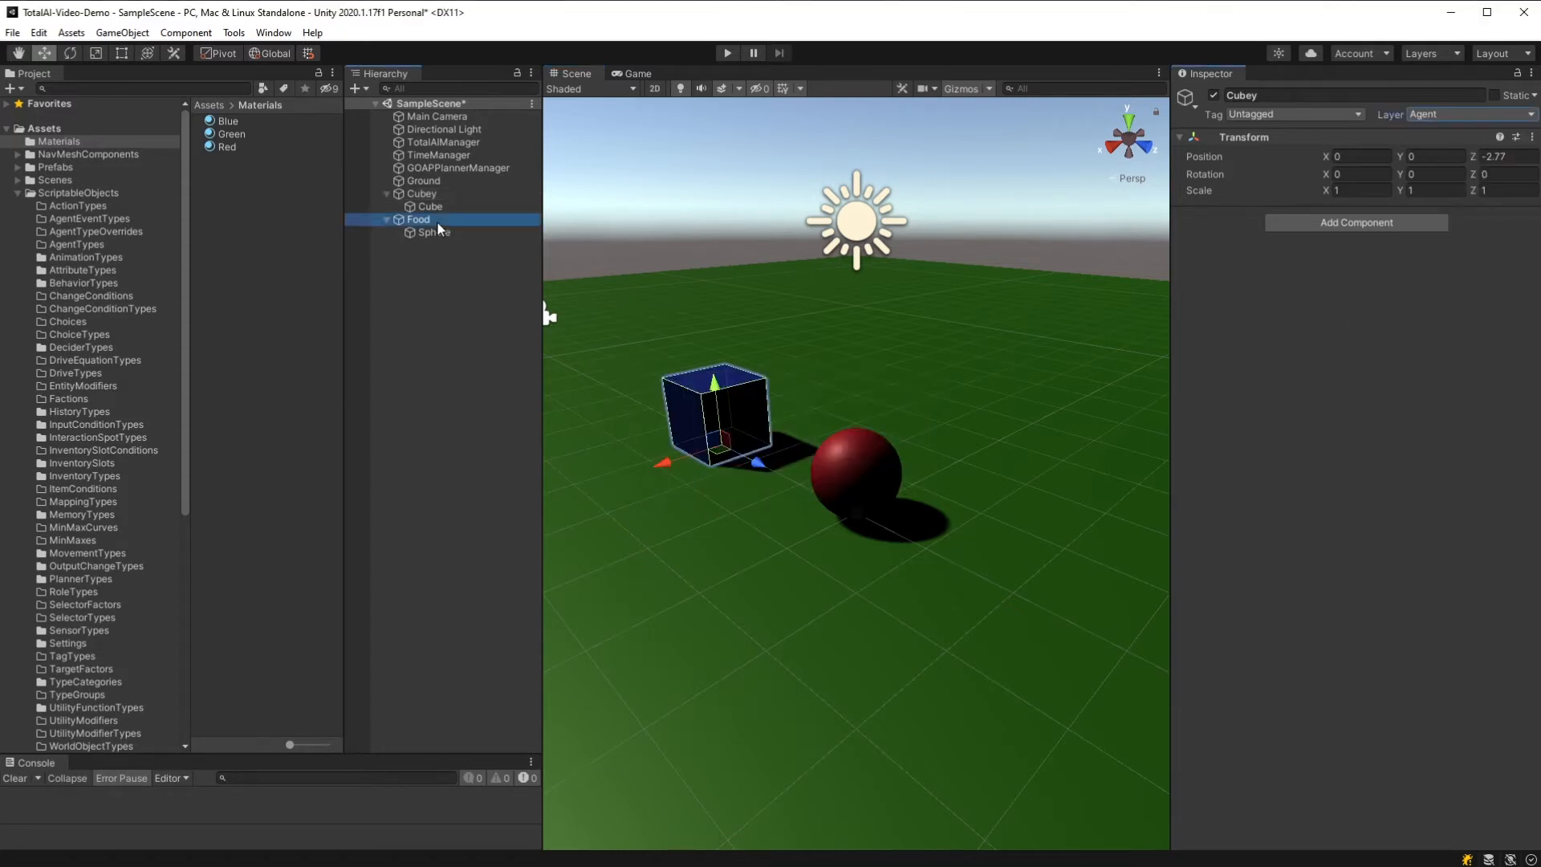
{"action": "left_click", "coordinate": [1316, 228]}
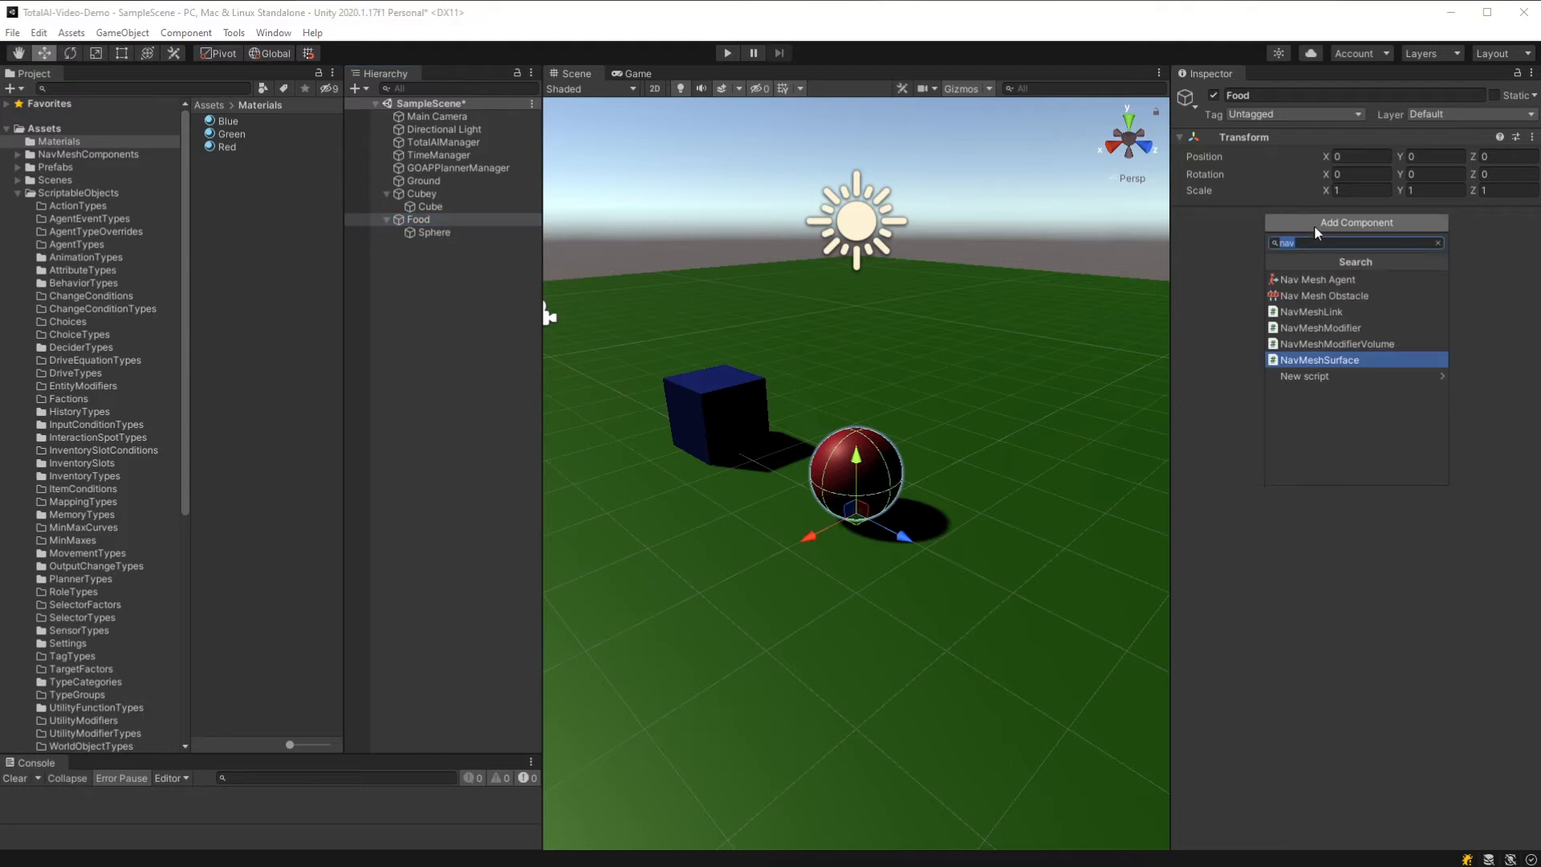
{"action": "type", "text": "world"}
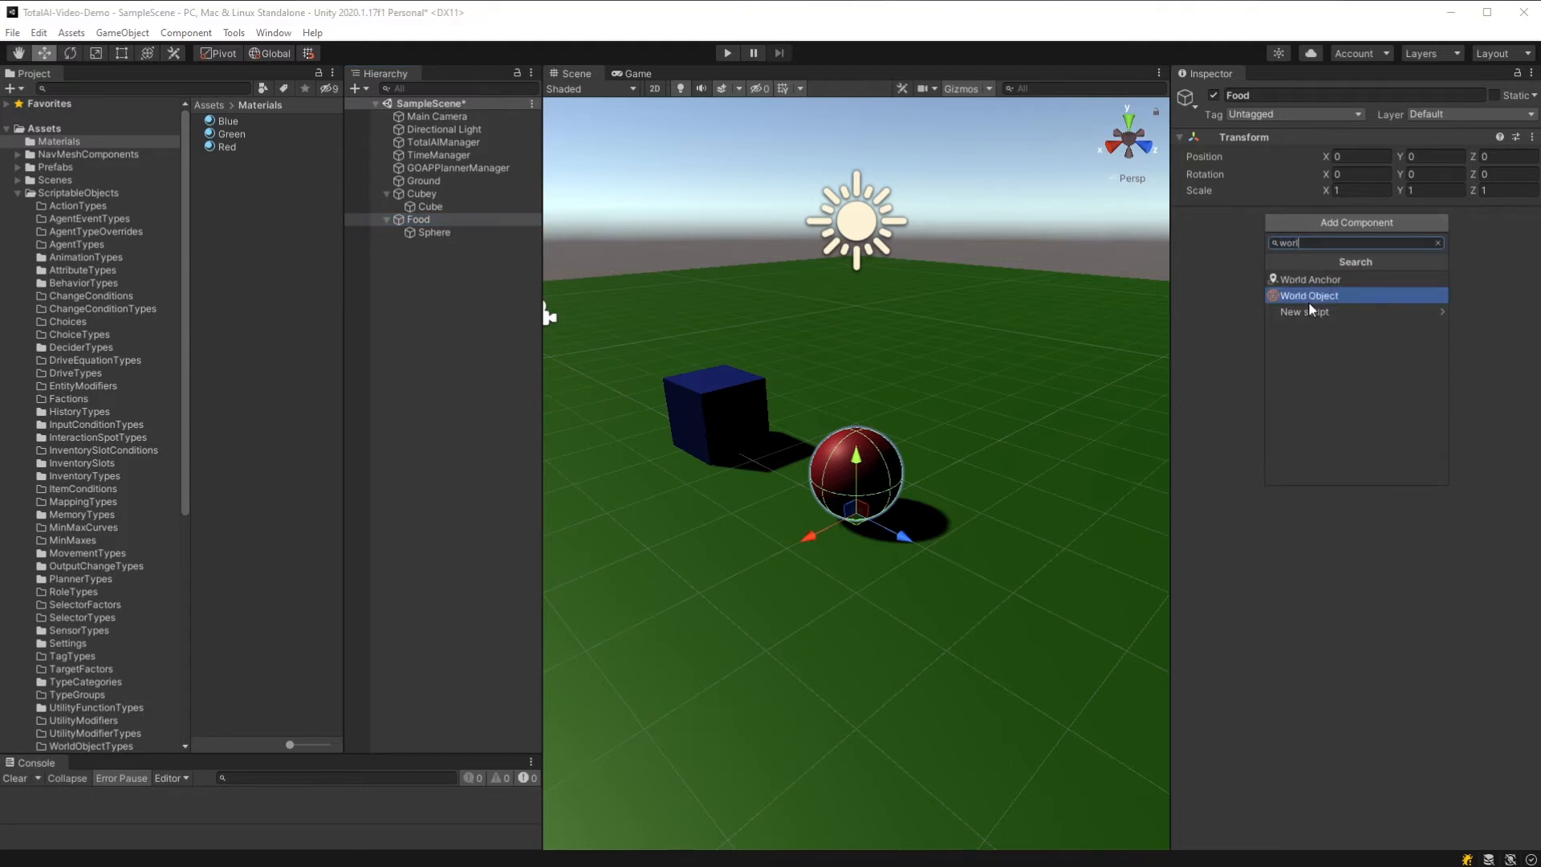
{"action": "key", "text": "Return"}
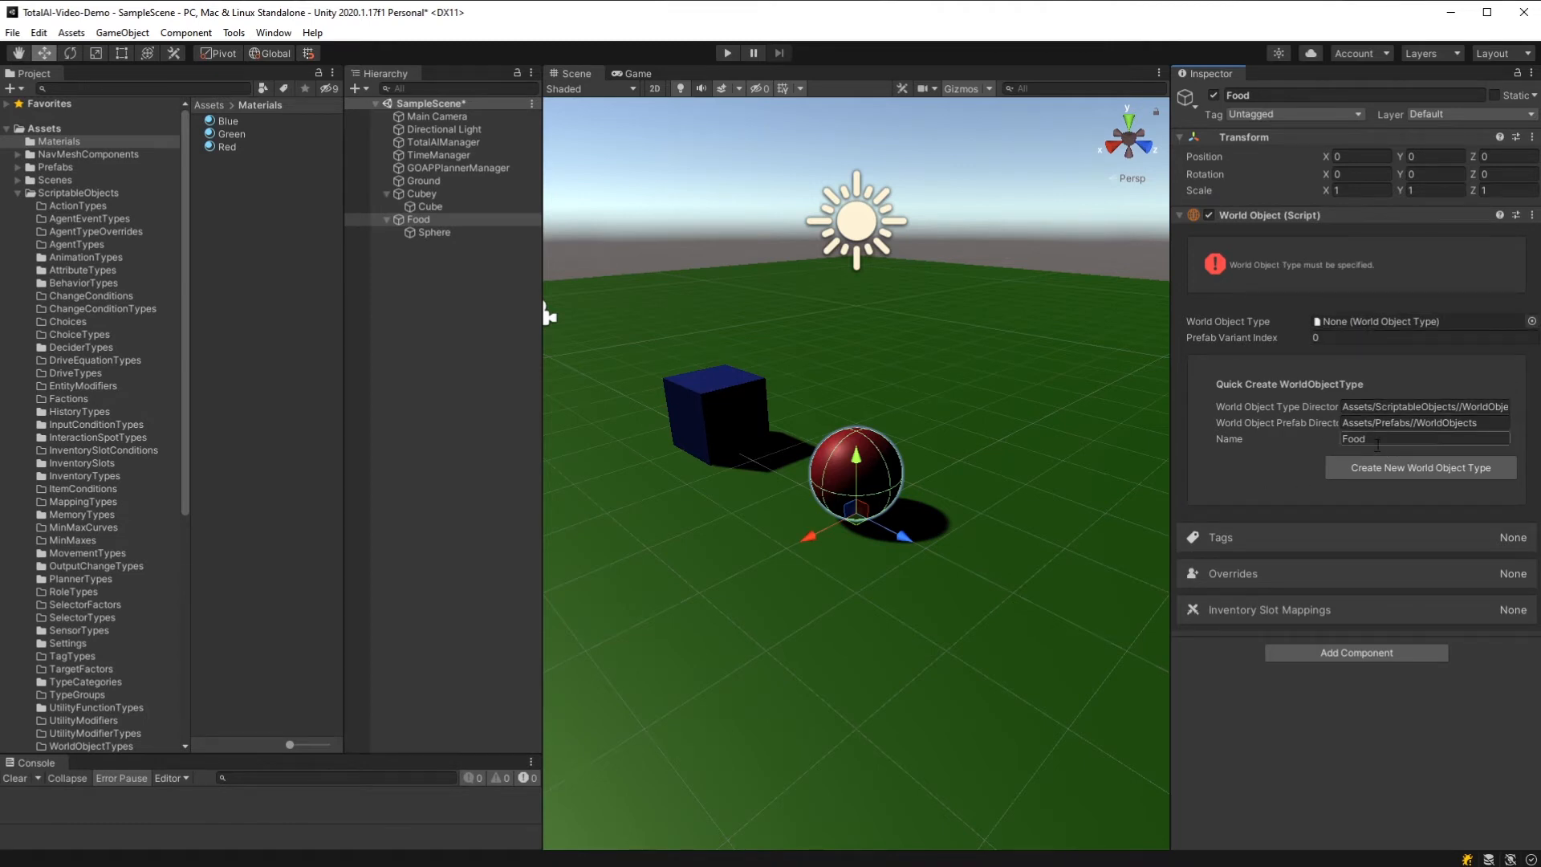
{"action": "left_click", "coordinate": [1405, 471]}
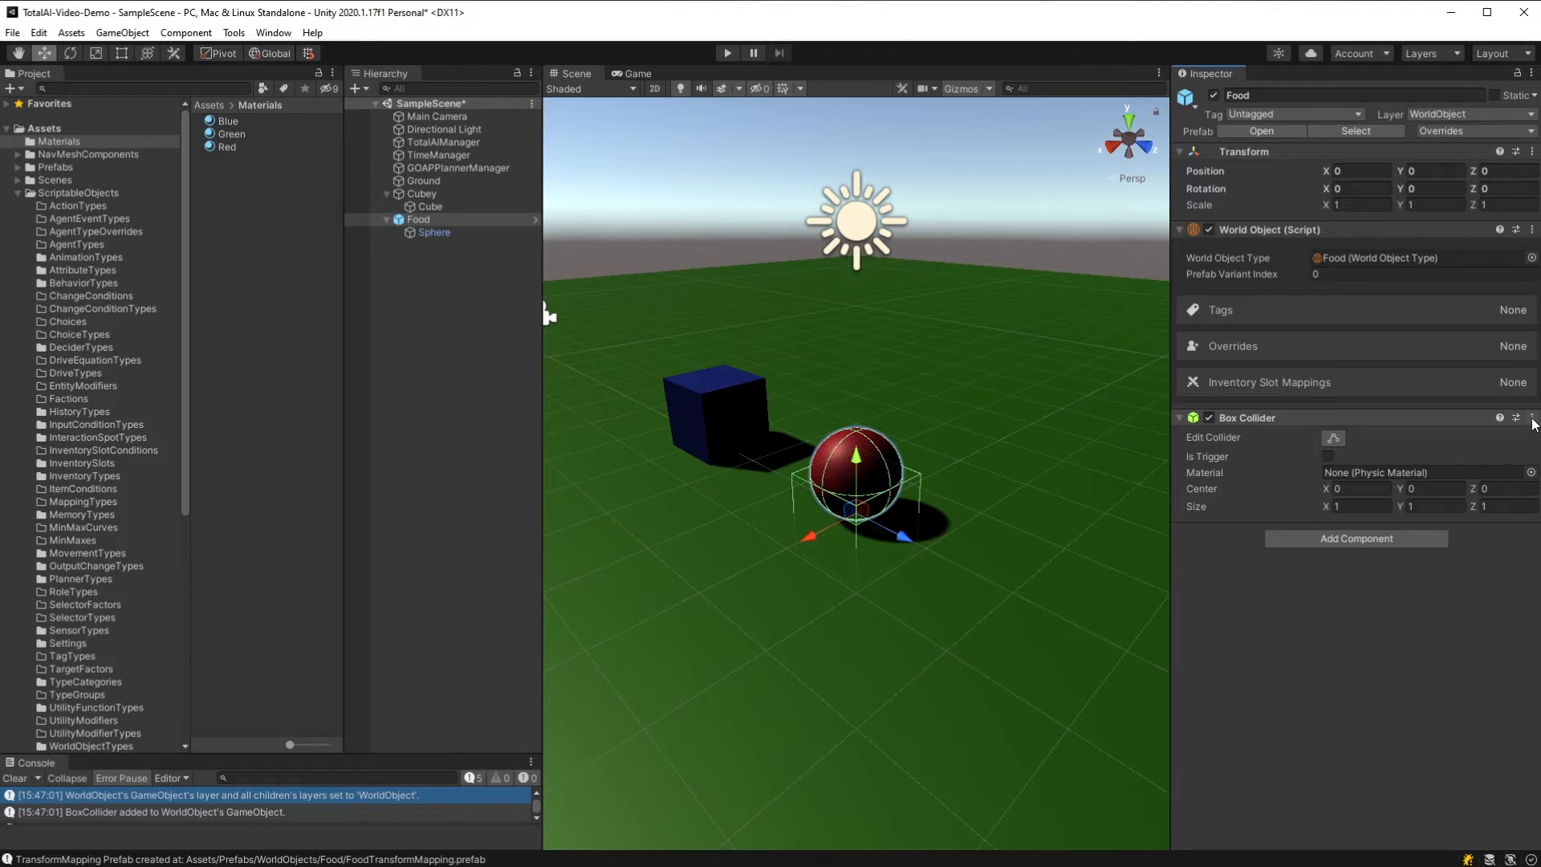
Step: Remove the Box Collider from Food and the Sphere Collider from its child Sphere
{"action": "left_click", "coordinate": [1533, 419]}
{"action": "left_click", "coordinate": [1535, 456]}
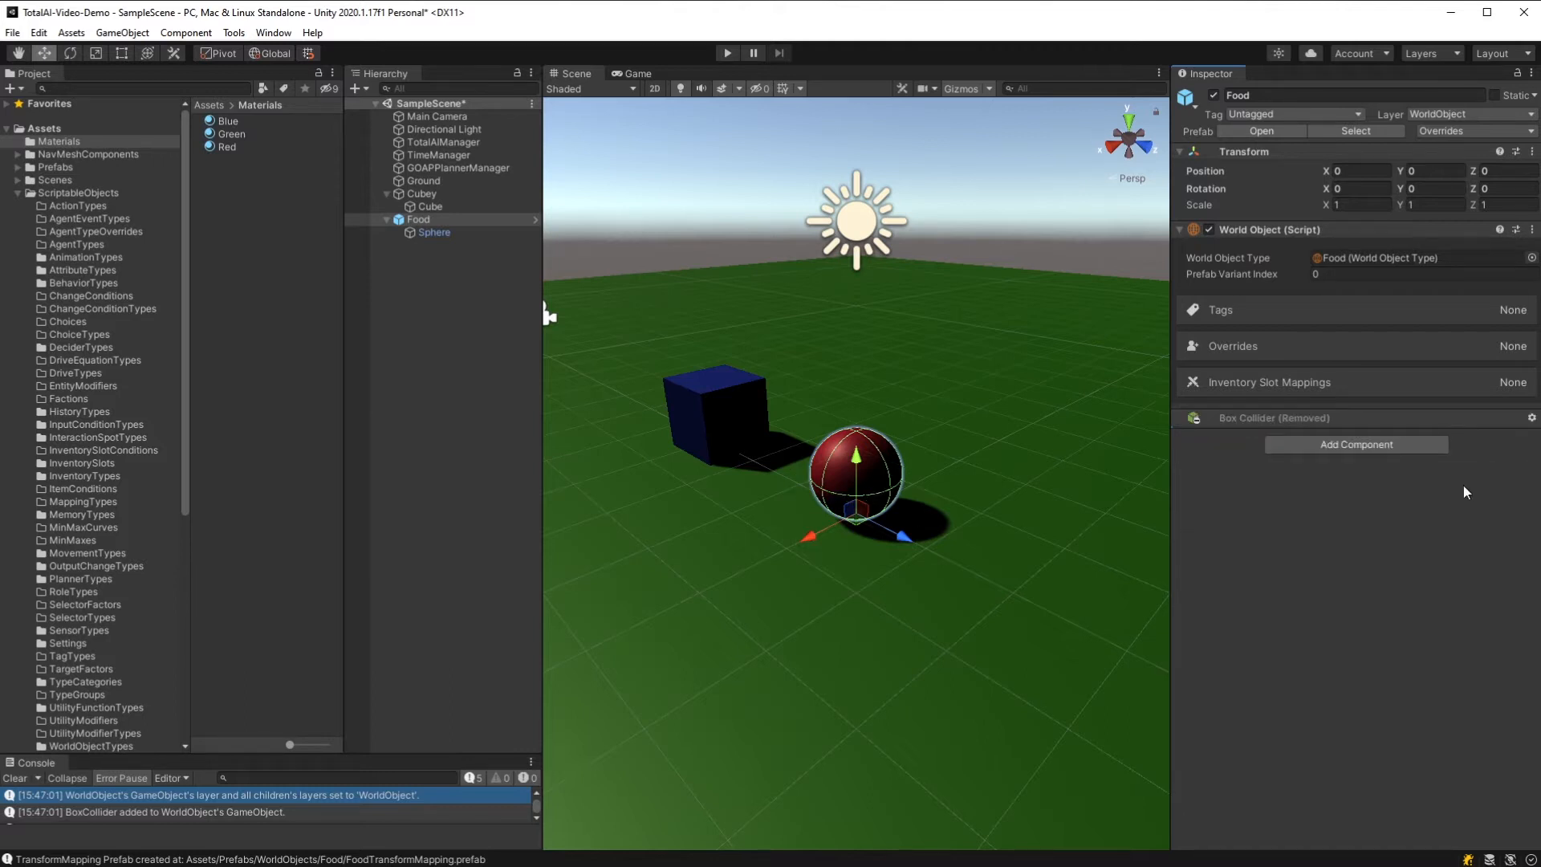
{"action": "left_click", "coordinate": [440, 233]}
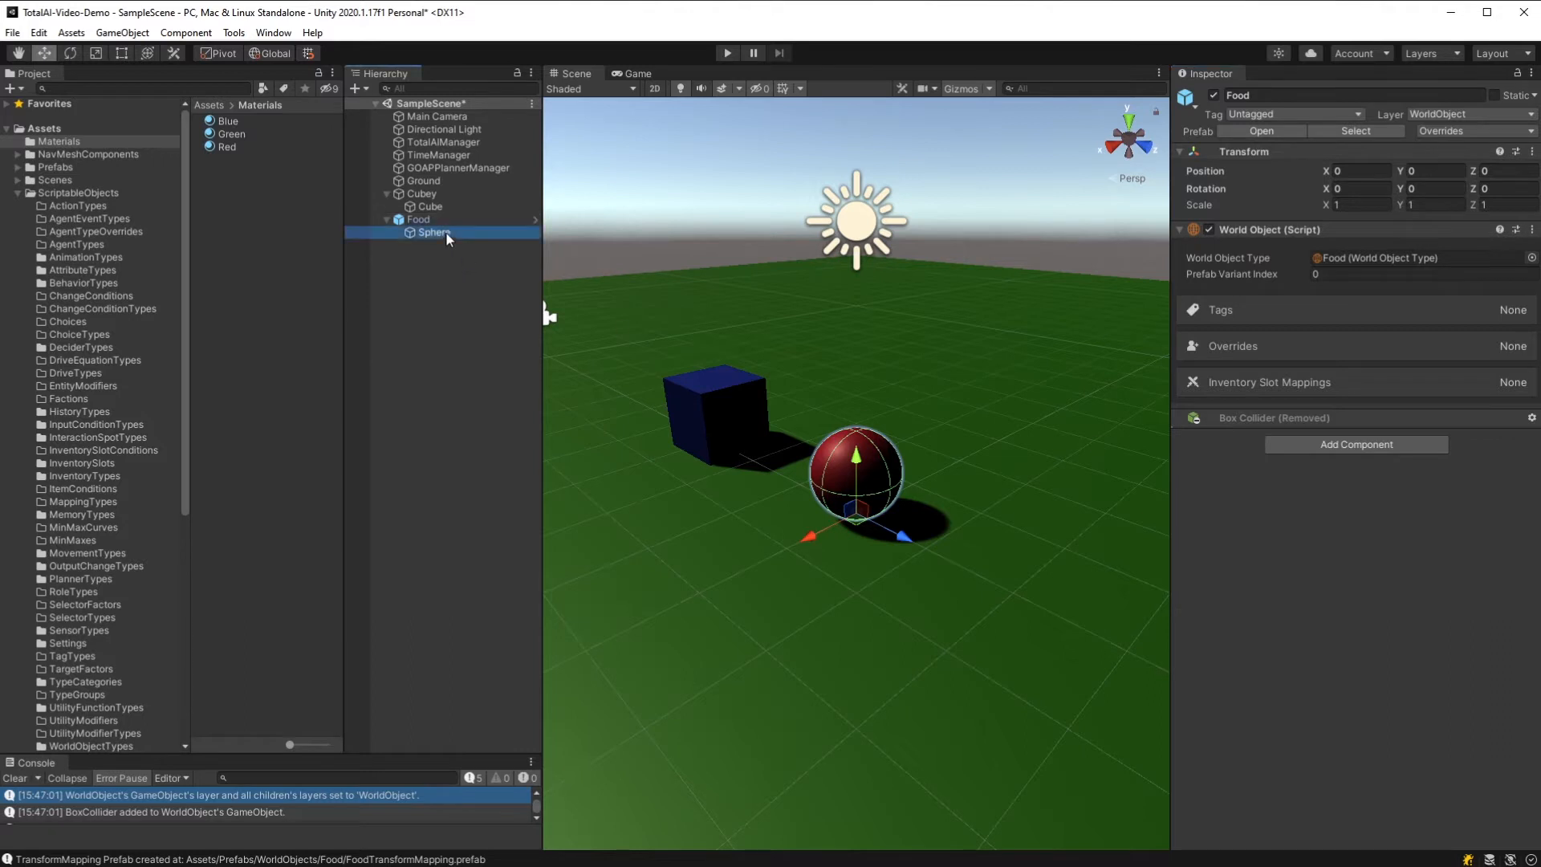
{"action": "left_click", "coordinate": [1534, 526]}
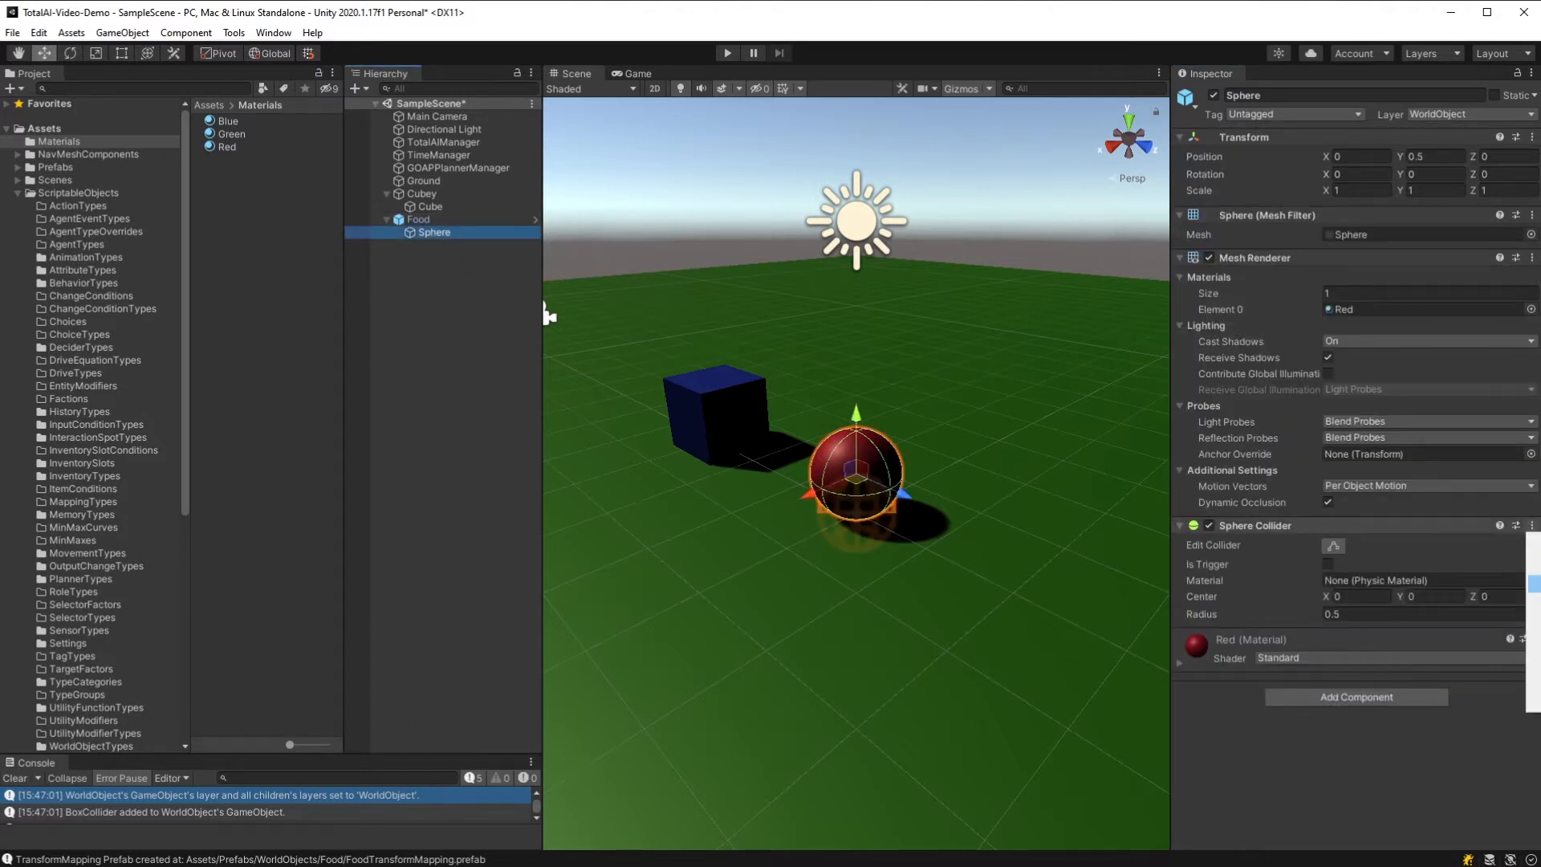
{"action": "left_click", "coordinate": [1535, 562]}
Step: Add a Sphere Collider to the Food parent object and set its center Y to 0.5
{"action": "left_click", "coordinate": [412, 220]}
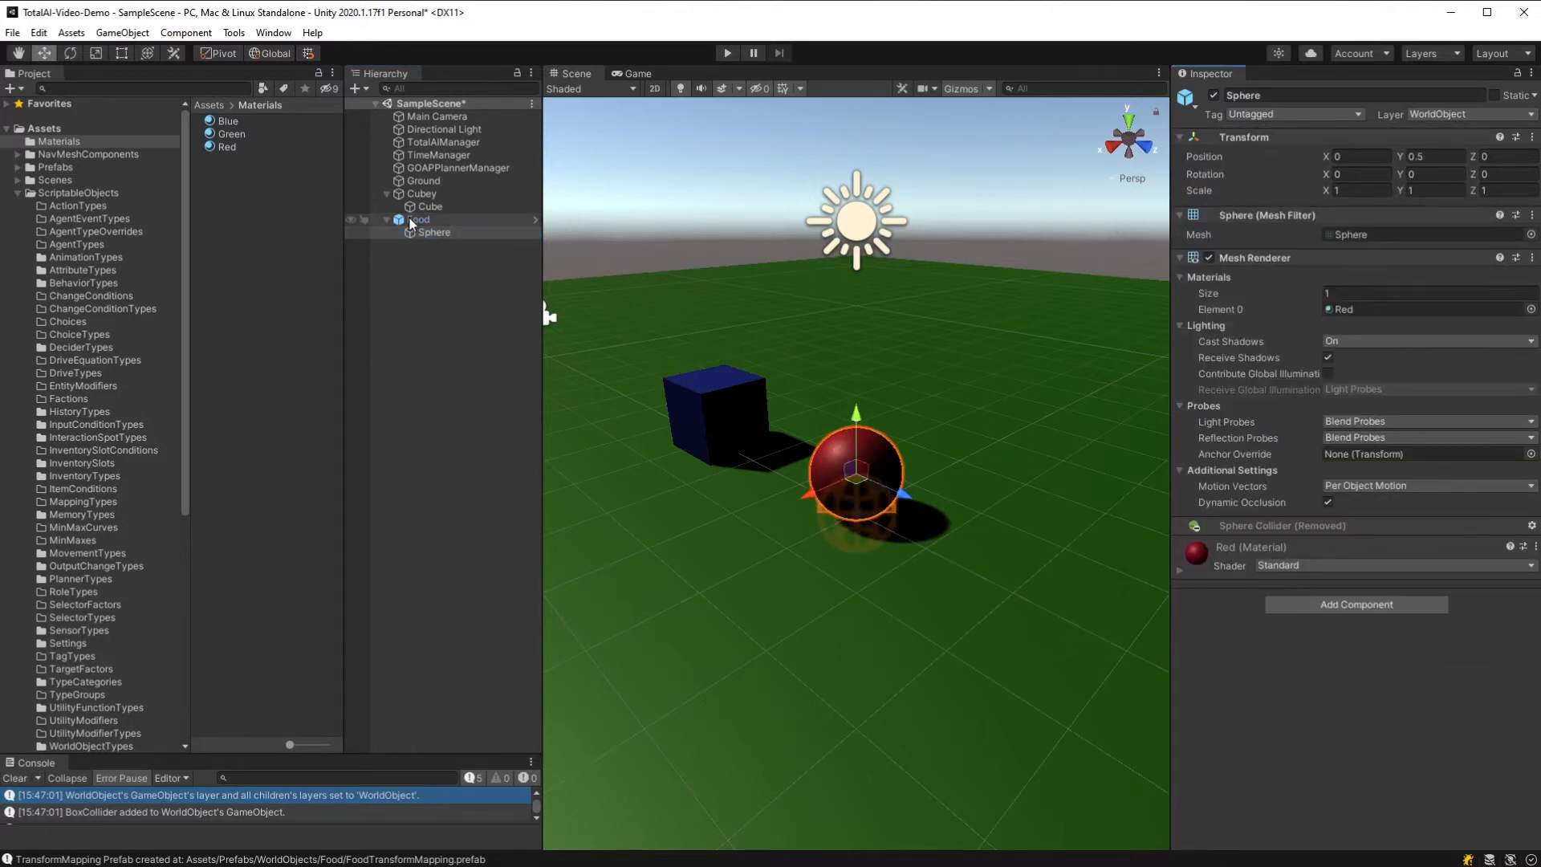
{"action": "left_click", "coordinate": [1337, 445]}
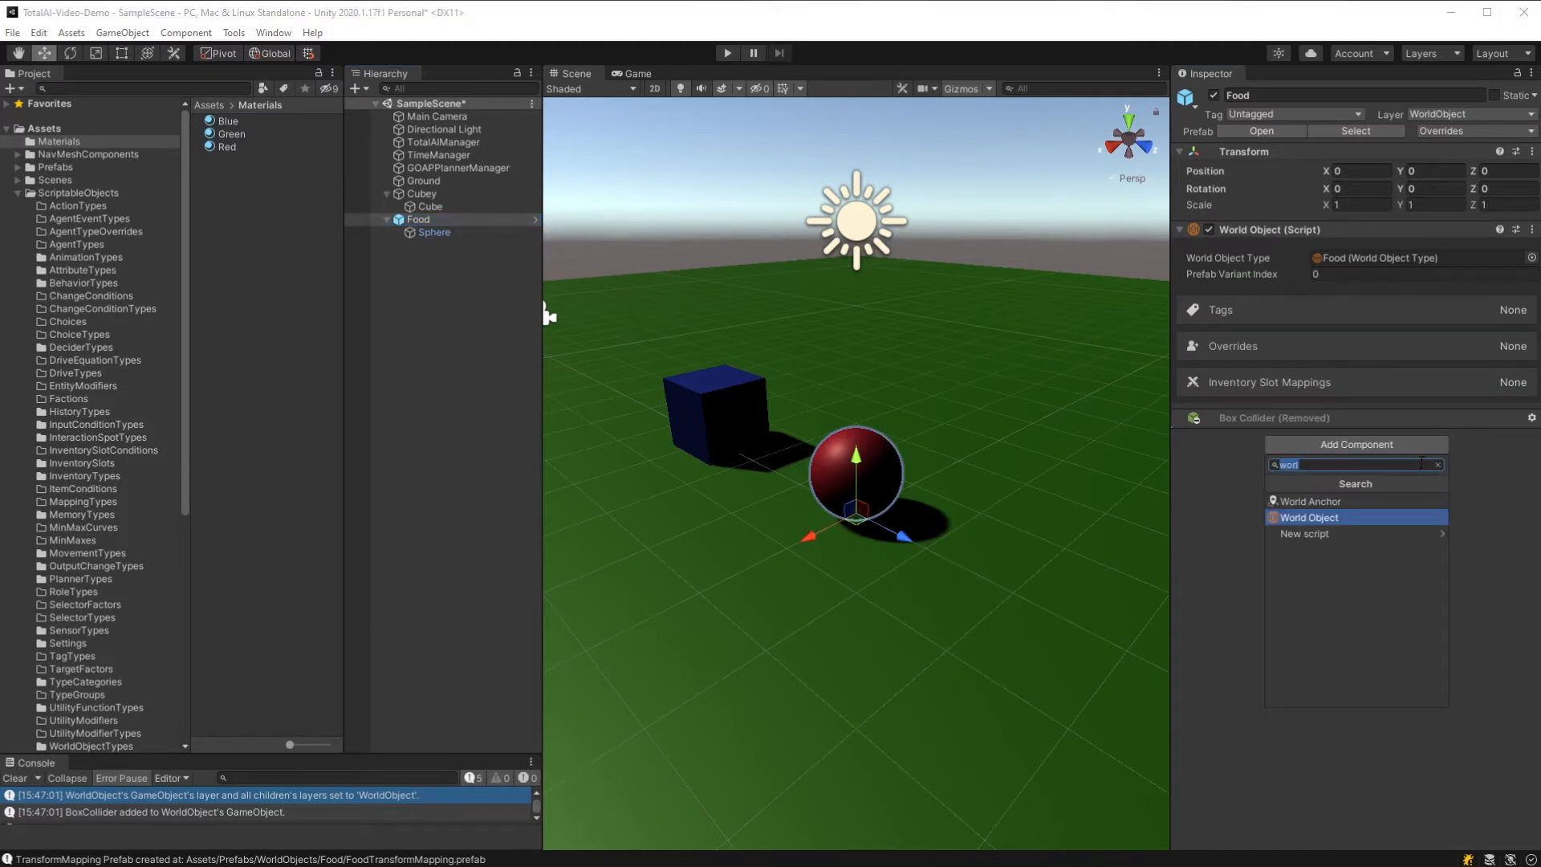
{"action": "type", "text": "sphere"}
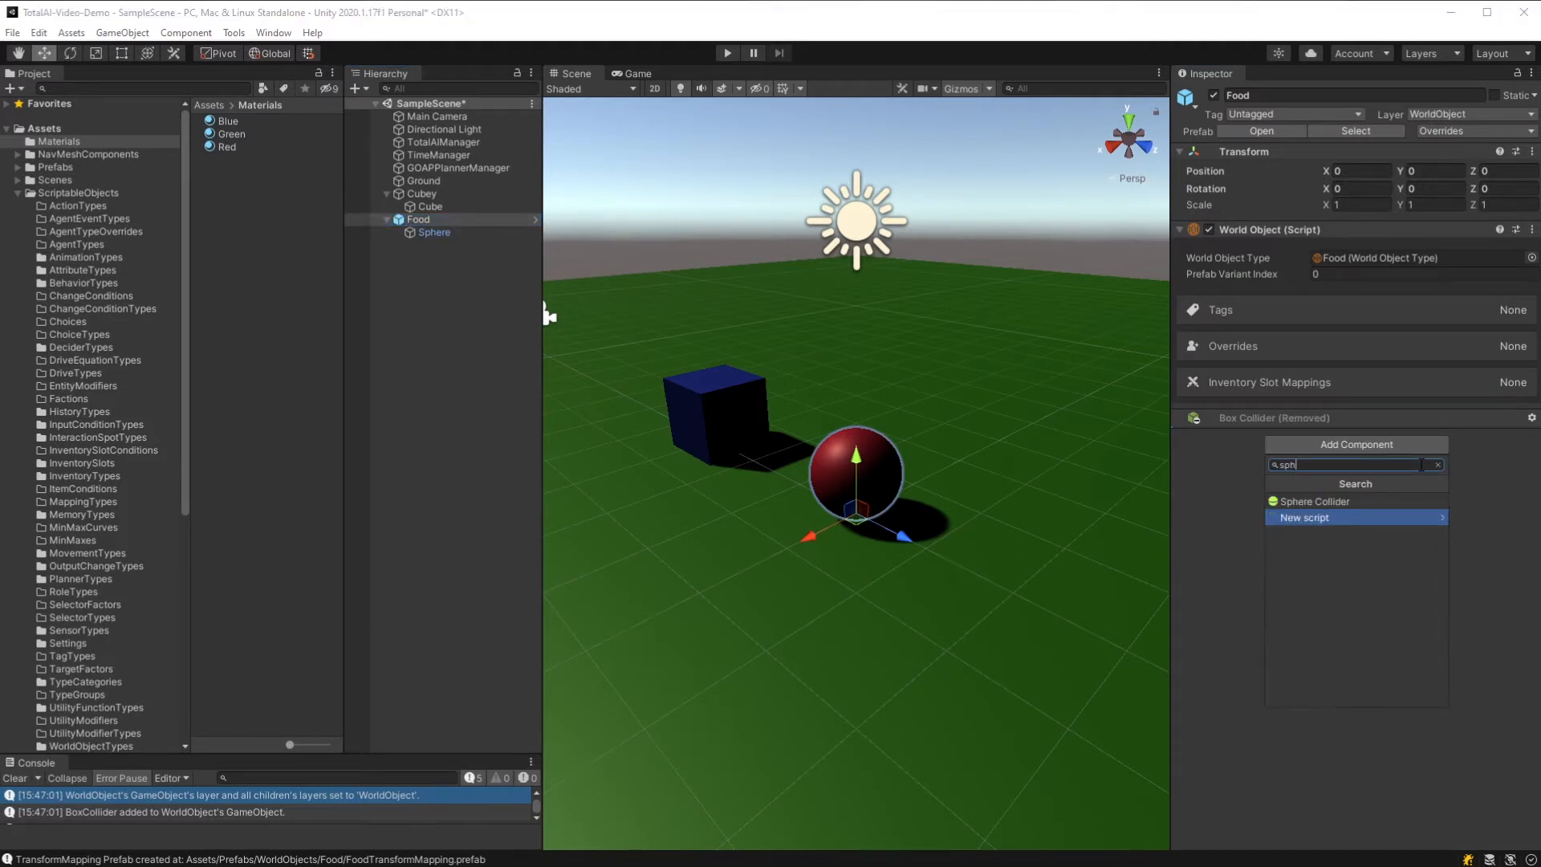
{"action": "key", "text": "Return"}
{"action": "left_click", "coordinate": [1444, 508]}
{"action": "type", "text": ".5"}
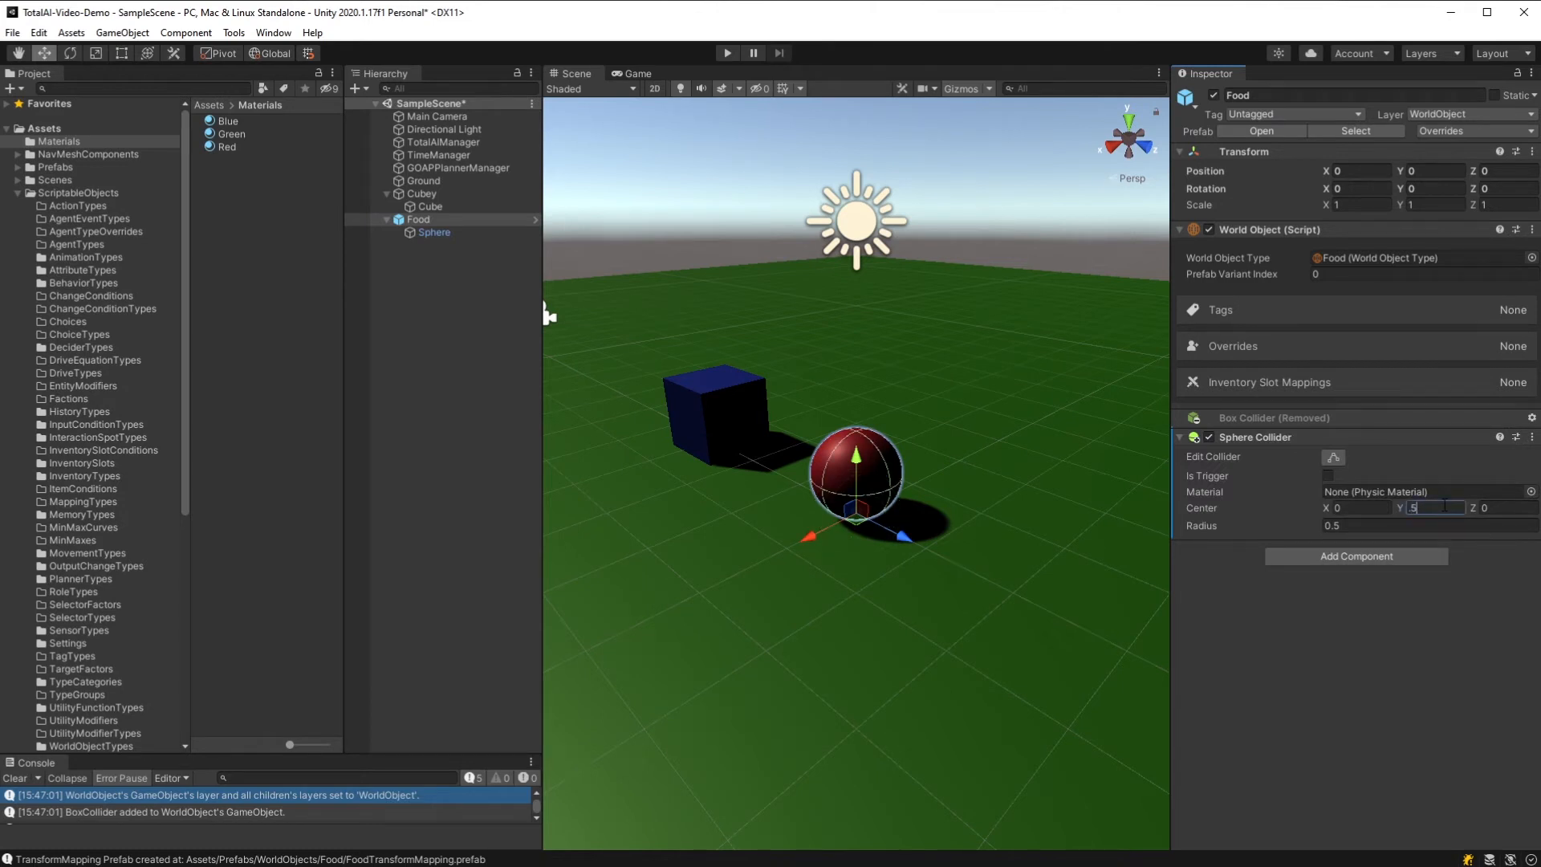
{"action": "key", "text": "Return"}
Step: Apply all of Food's overrides to its prefab and check the components on Food and its child Sphere
{"action": "left_click", "coordinate": [1531, 132]}
{"action": "left_click", "coordinate": [1535, 302]}
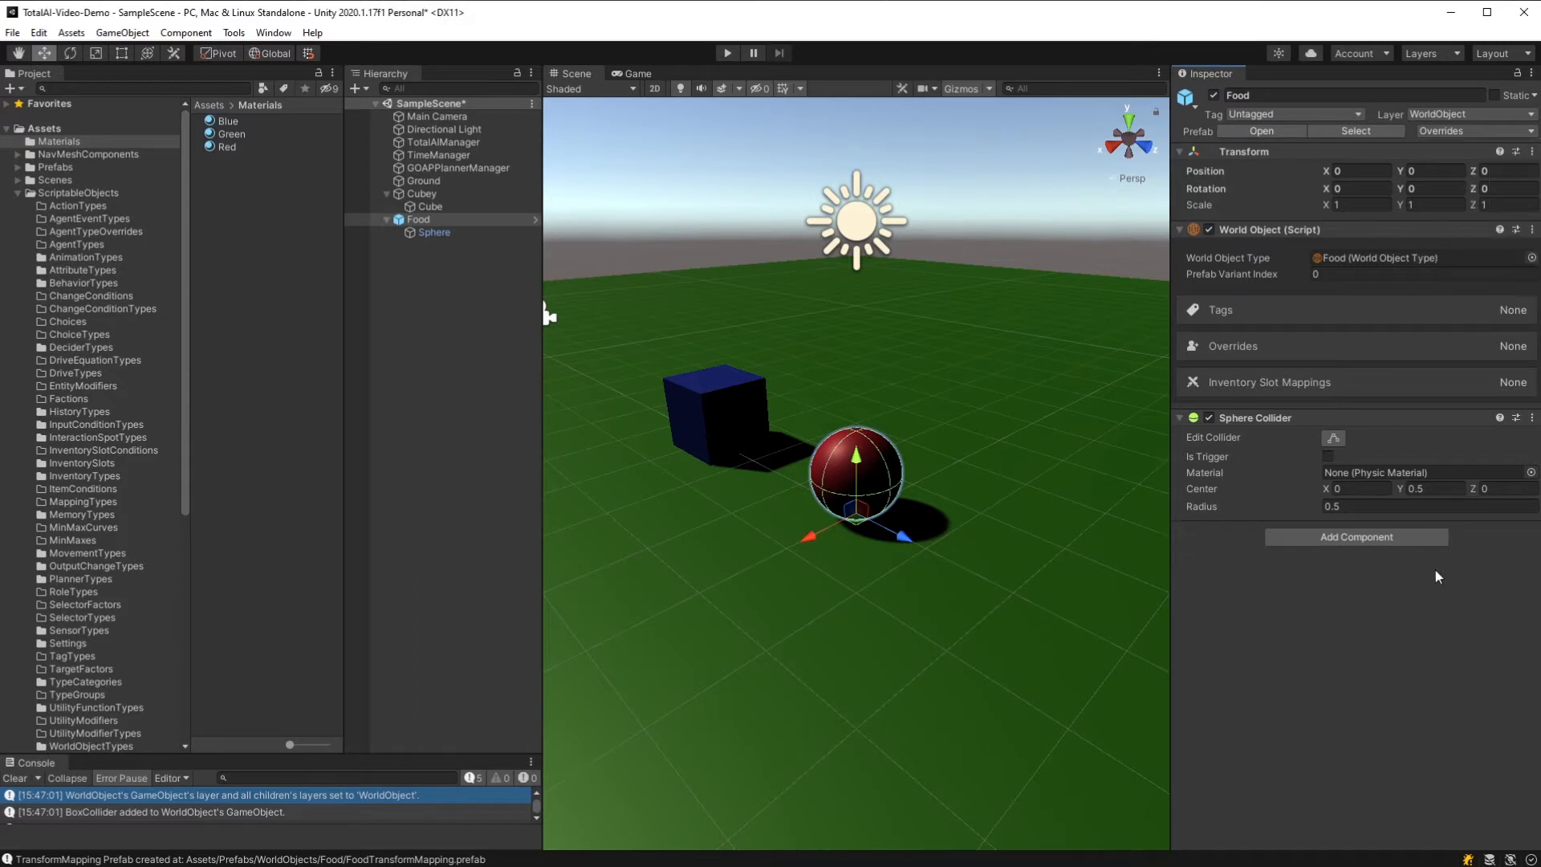
{"action": "left_click", "coordinate": [438, 232]}
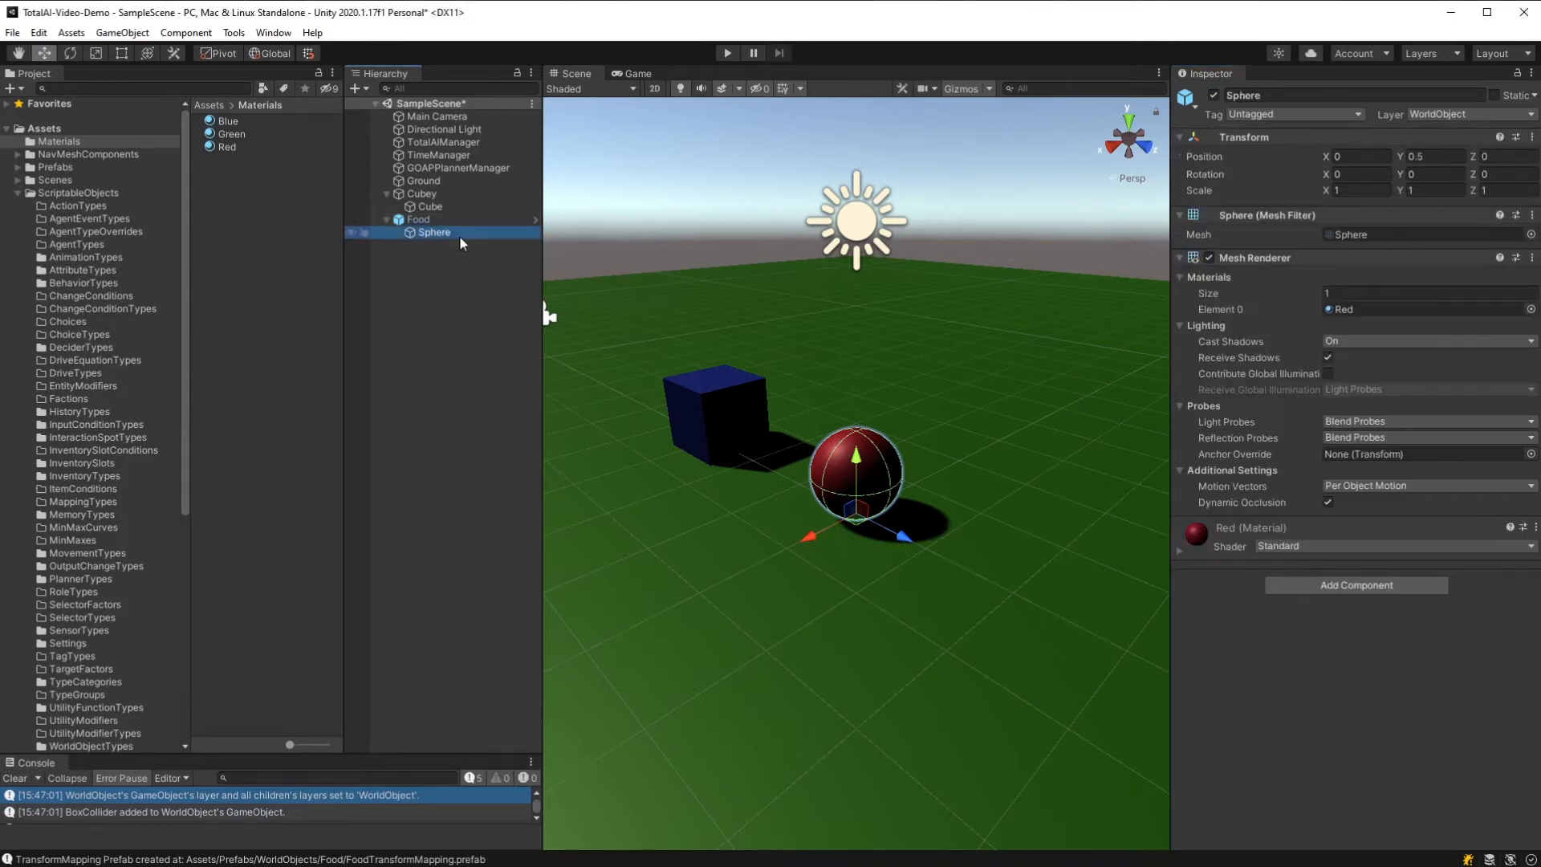
{"action": "left_click", "coordinate": [422, 220]}
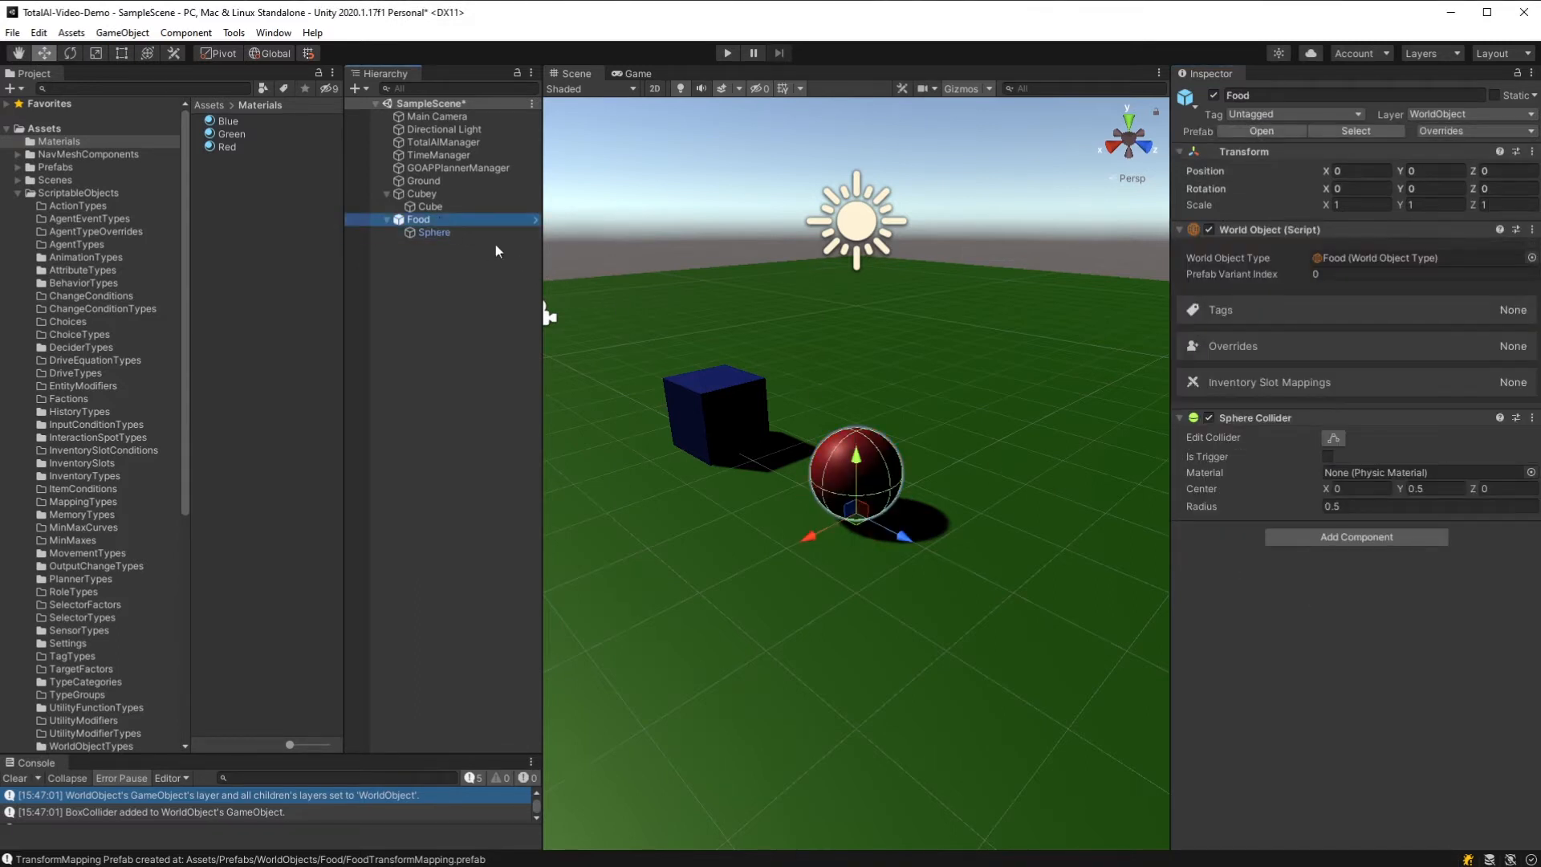
Step: Add the Agent script component to Cubey
{"action": "left_click", "coordinate": [421, 194]}
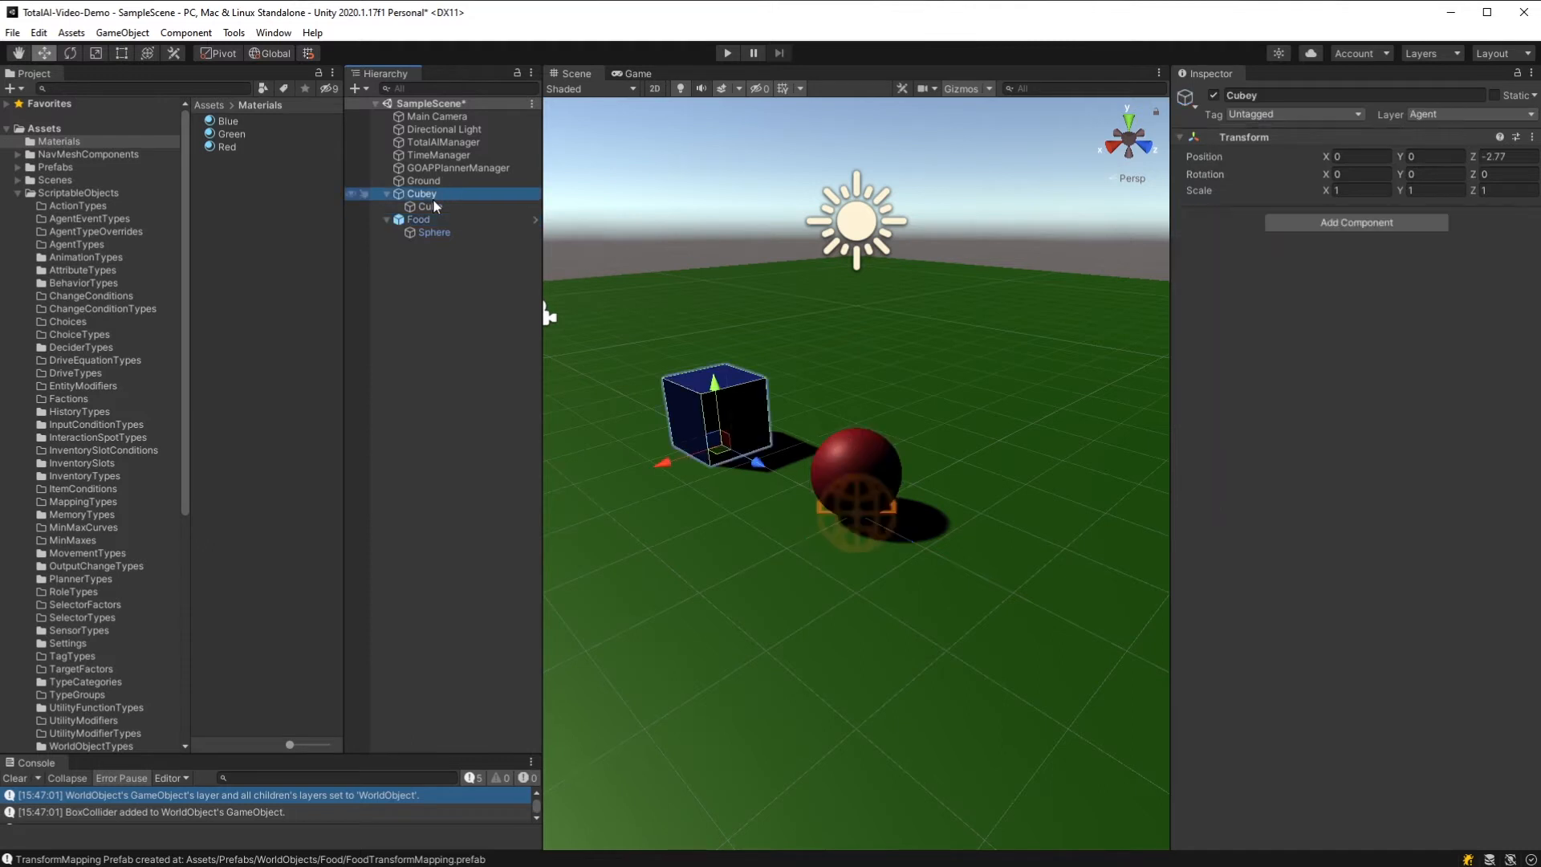
{"action": "left_click", "coordinate": [1336, 225]}
{"action": "type", "text": "agent"}
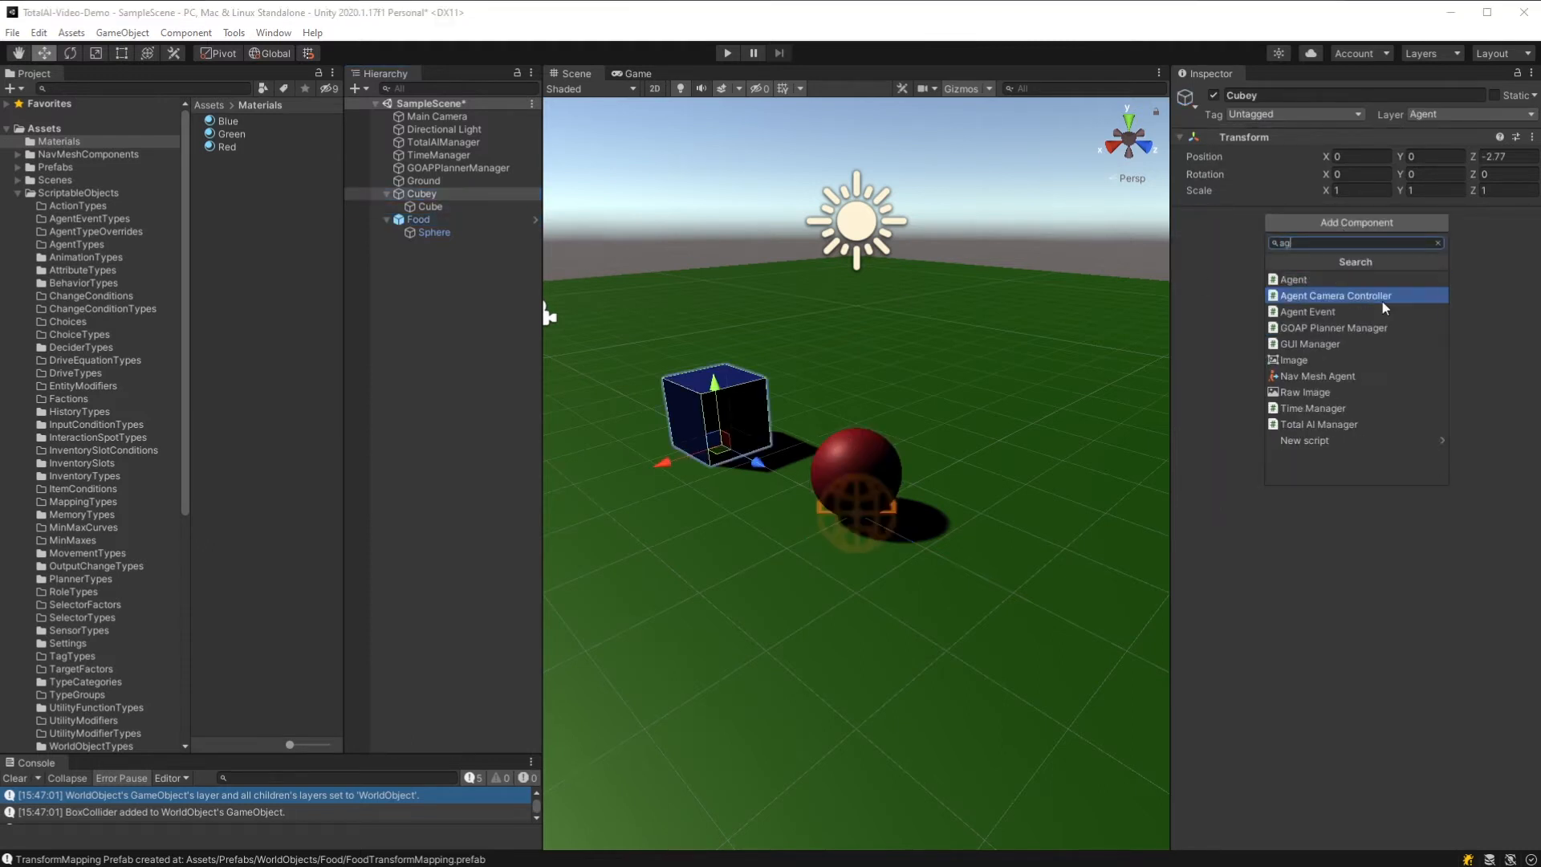
{"action": "key", "text": "Return"}
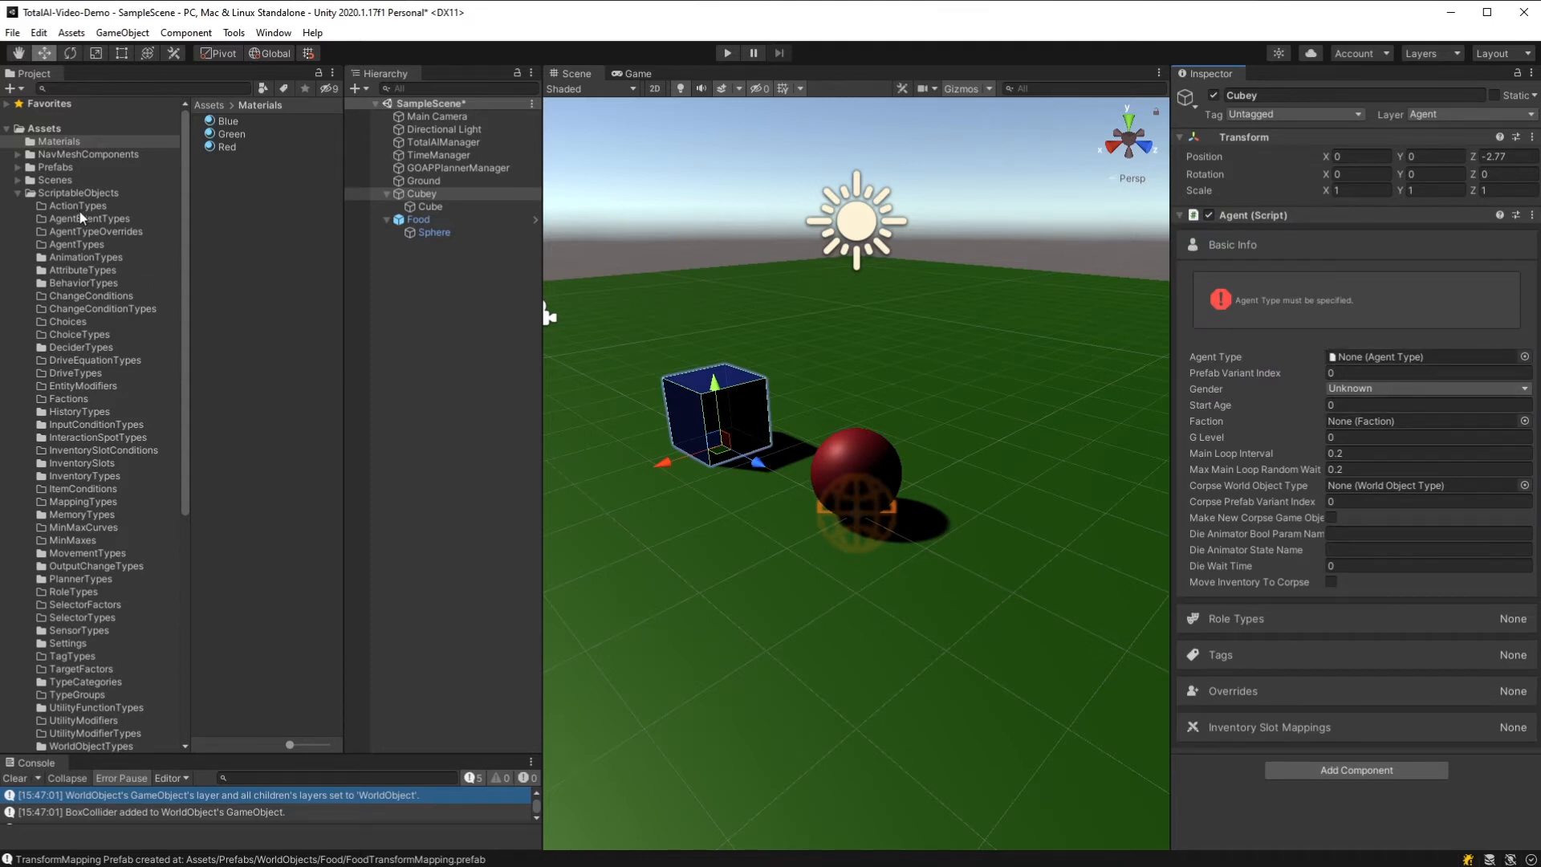
Step: Create a Total AI Agent Type asset named Cube in the AgentTypes folder
{"action": "left_click", "coordinate": [81, 247]}
{"action": "right_click", "coordinate": [238, 148]}
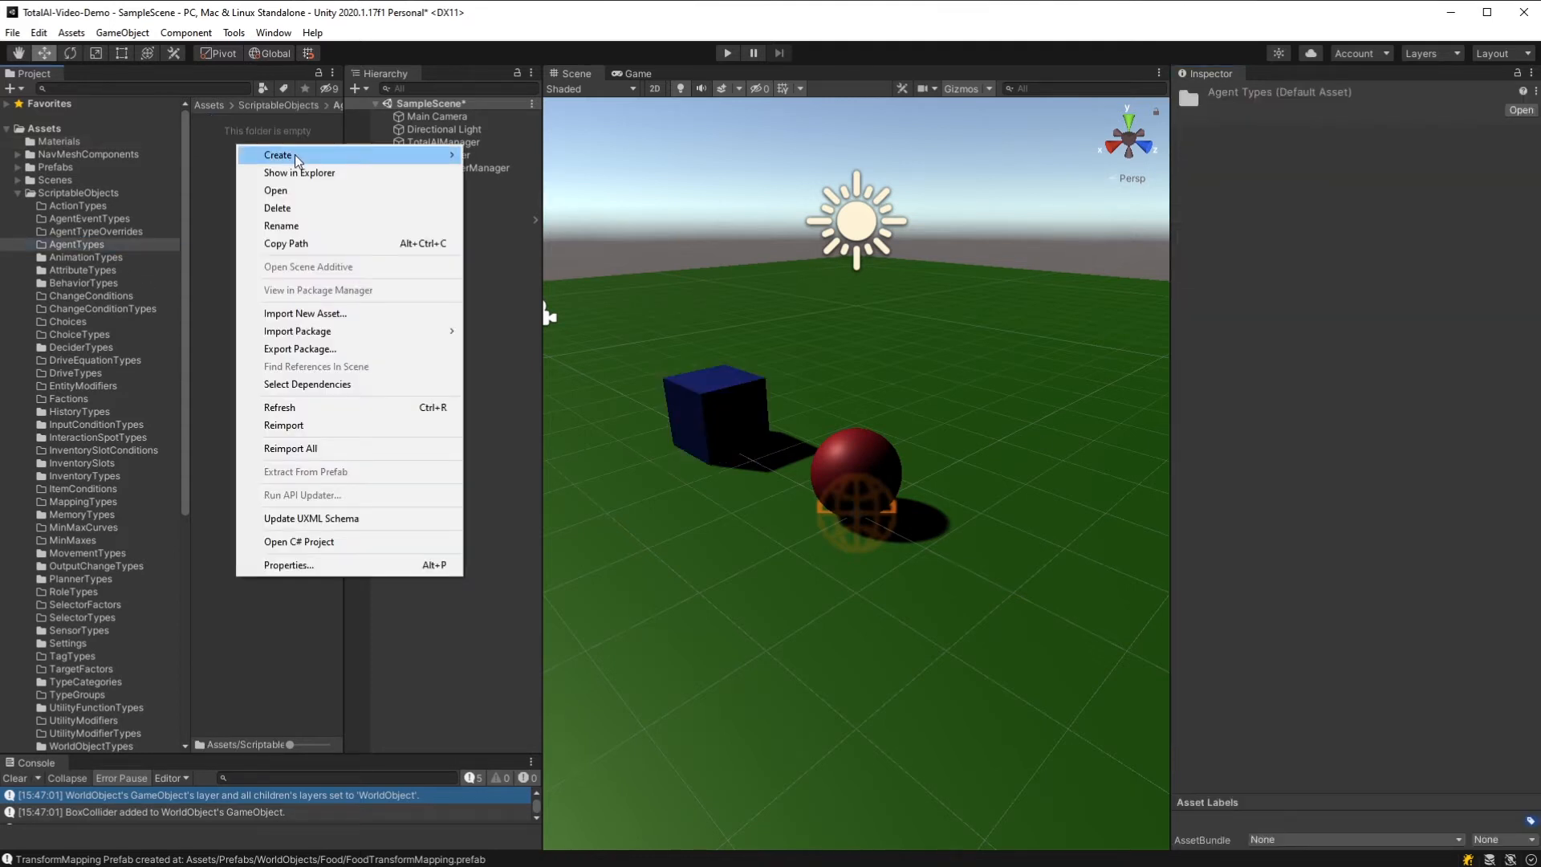
{"action": "mouse_move", "coordinate": [298, 157]}
{"action": "mouse_move", "coordinate": [554, 152]}
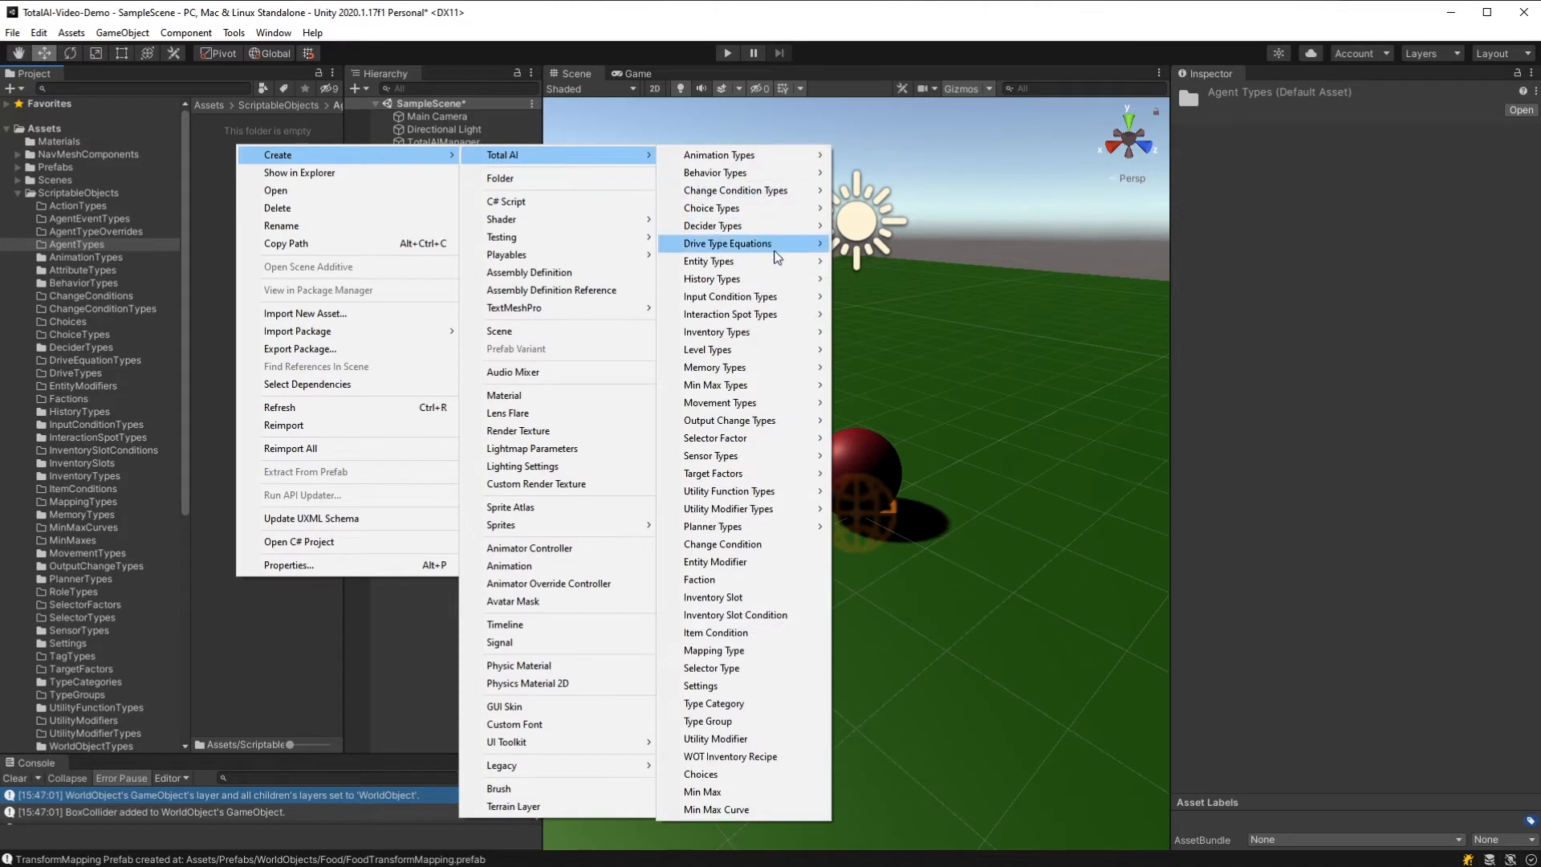
{"action": "mouse_move", "coordinate": [771, 265]}
{"action": "left_click", "coordinate": [886, 278]}
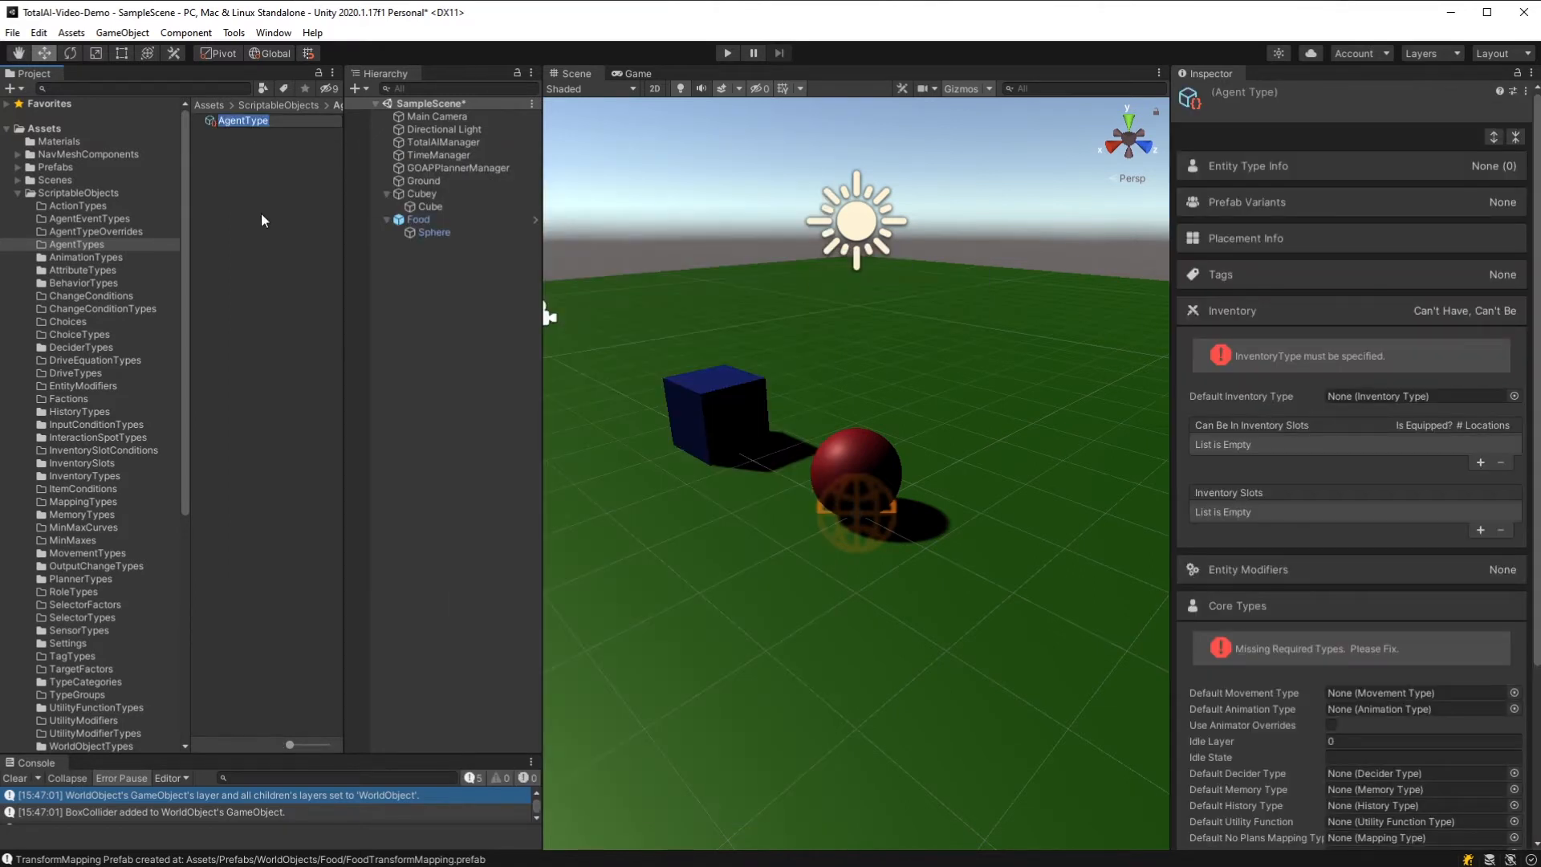
{"action": "type", "text": "Cube"}
{"action": "key", "text": "Return"}
Step: Set the Cube agent type's default inventory type to Base3DIT, movement type to UnityNavMesh3DMT and animation type to NoneAT
{"action": "left_click", "coordinate": [1514, 397]}
{"action": "double_click", "coordinate": [561, 299]}
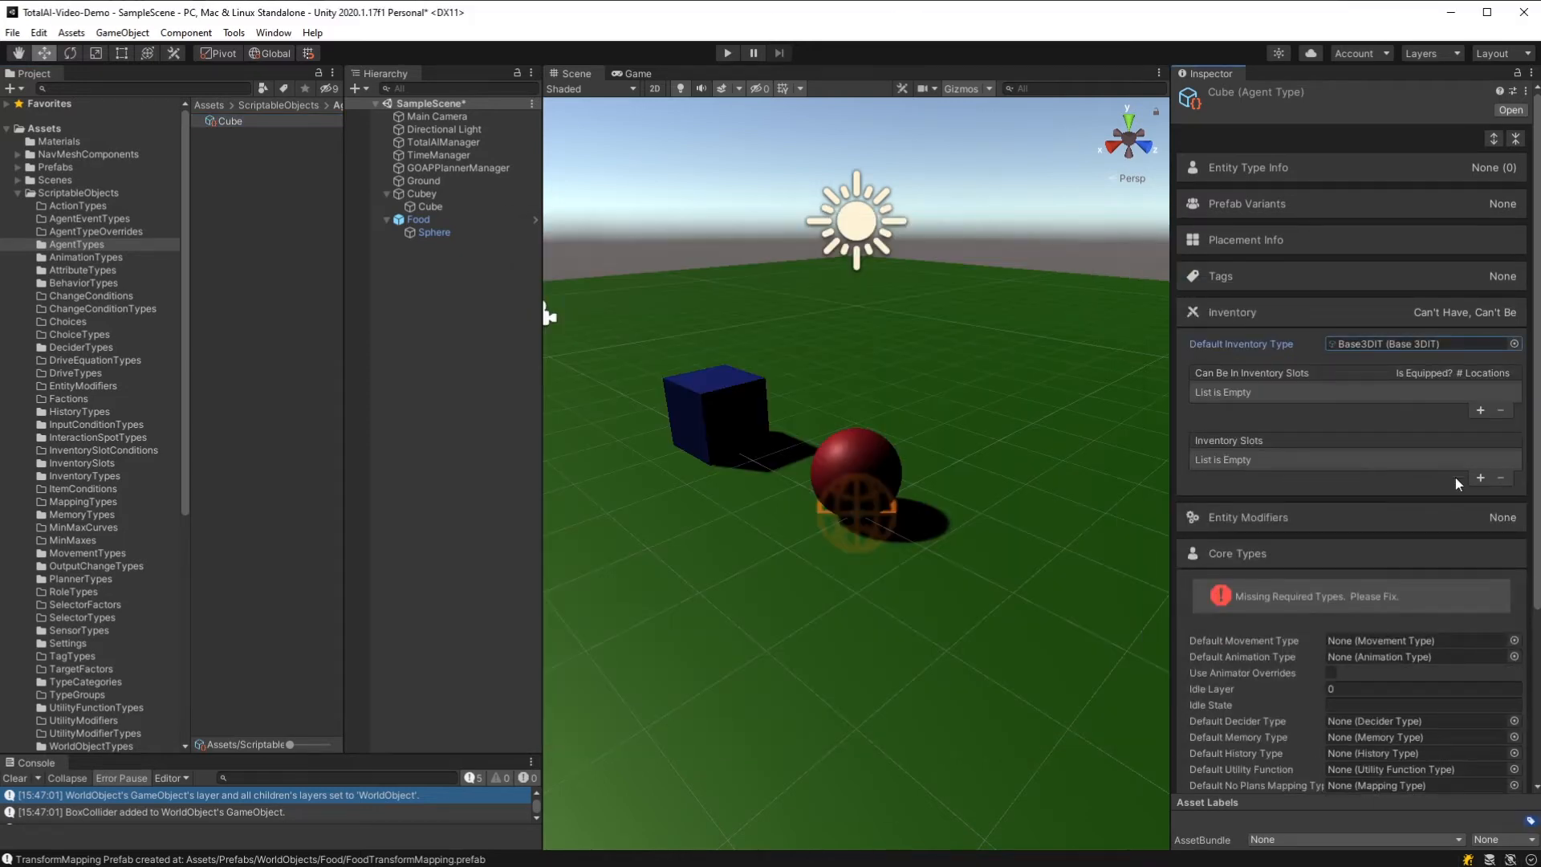
{"action": "scroll", "coordinate": [1457, 483], "scroll_direction": "down", "scroll_amount": 5}
{"action": "left_click", "coordinate": [1514, 407]}
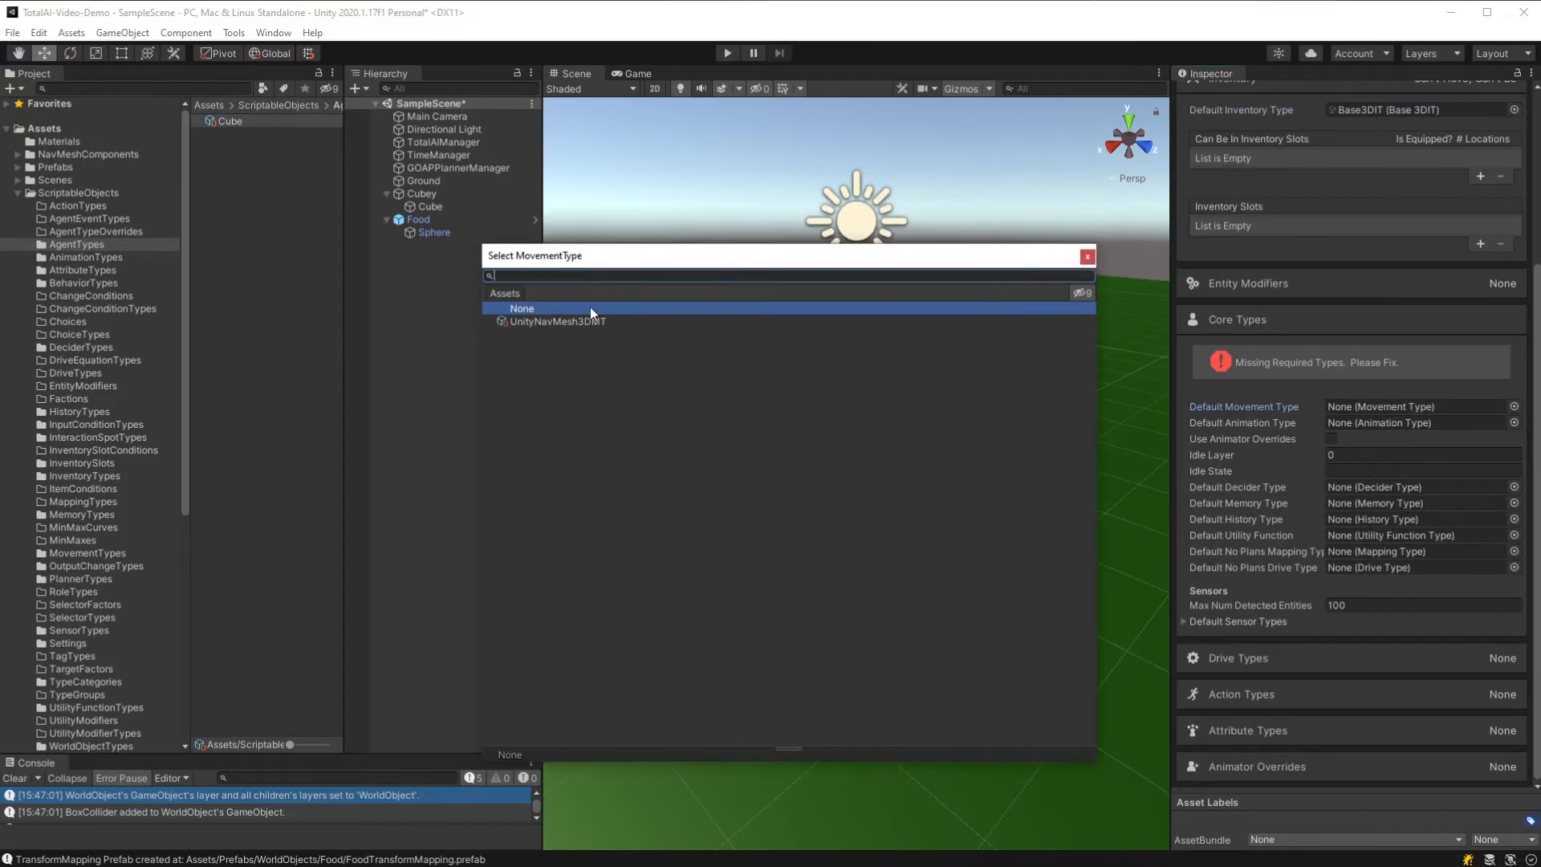
{"action": "double_click", "coordinate": [562, 321]}
{"action": "left_click", "coordinate": [1515, 422]}
{"action": "double_click", "coordinate": [594, 369]}
Step: Set Cube's default decider type to BaseDT, memory type to BaseMemoryType, history type to BaseHT and utility function to DriveUtilityUFT
{"action": "left_click", "coordinate": [1514, 487]}
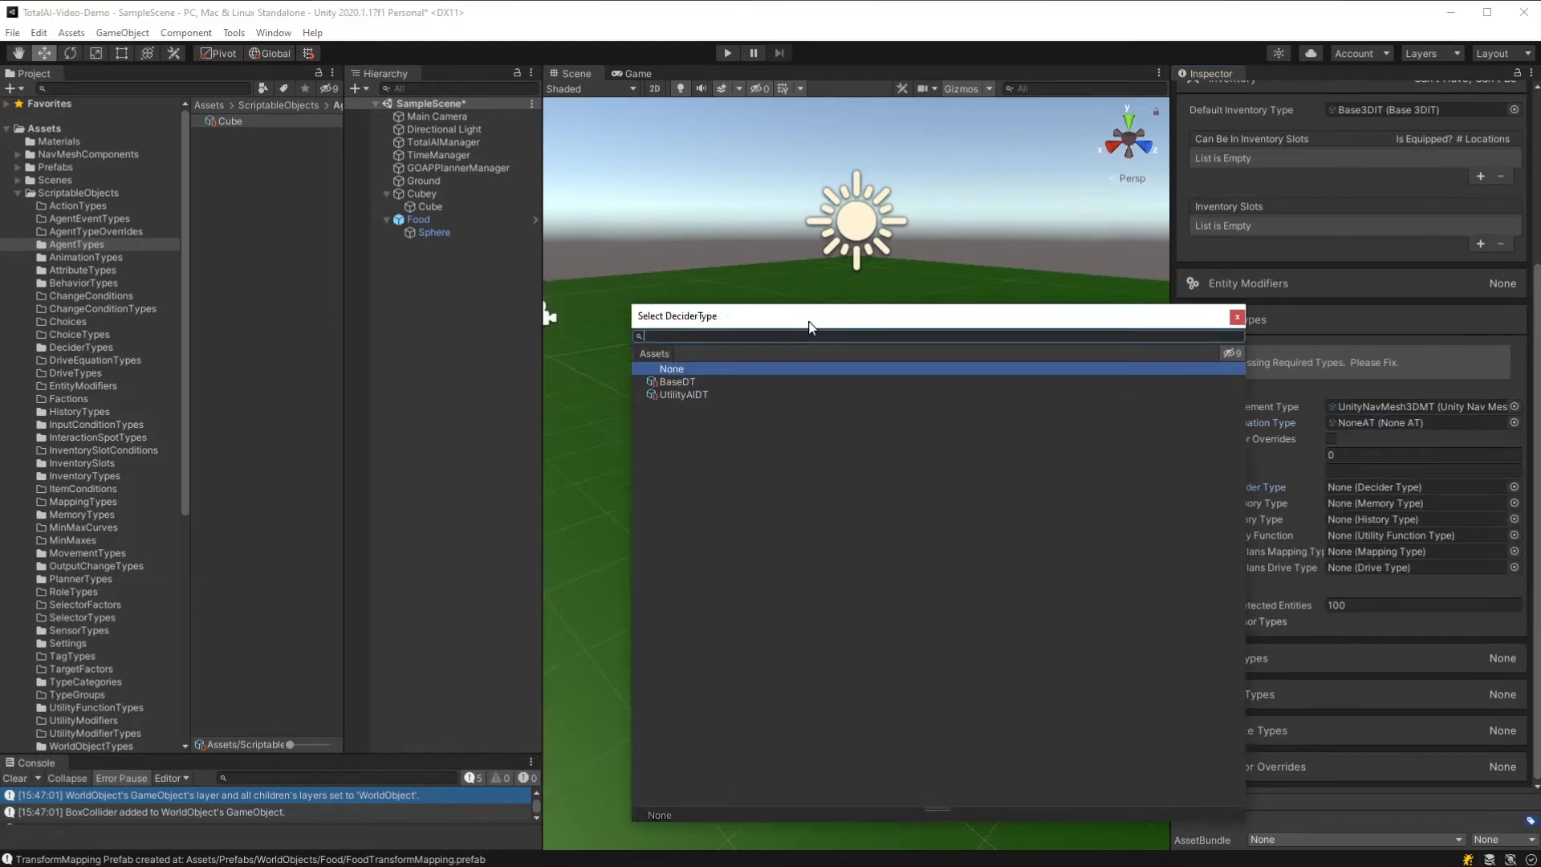
{"action": "double_click", "coordinate": [622, 322]}
{"action": "left_click", "coordinate": [1514, 503]}
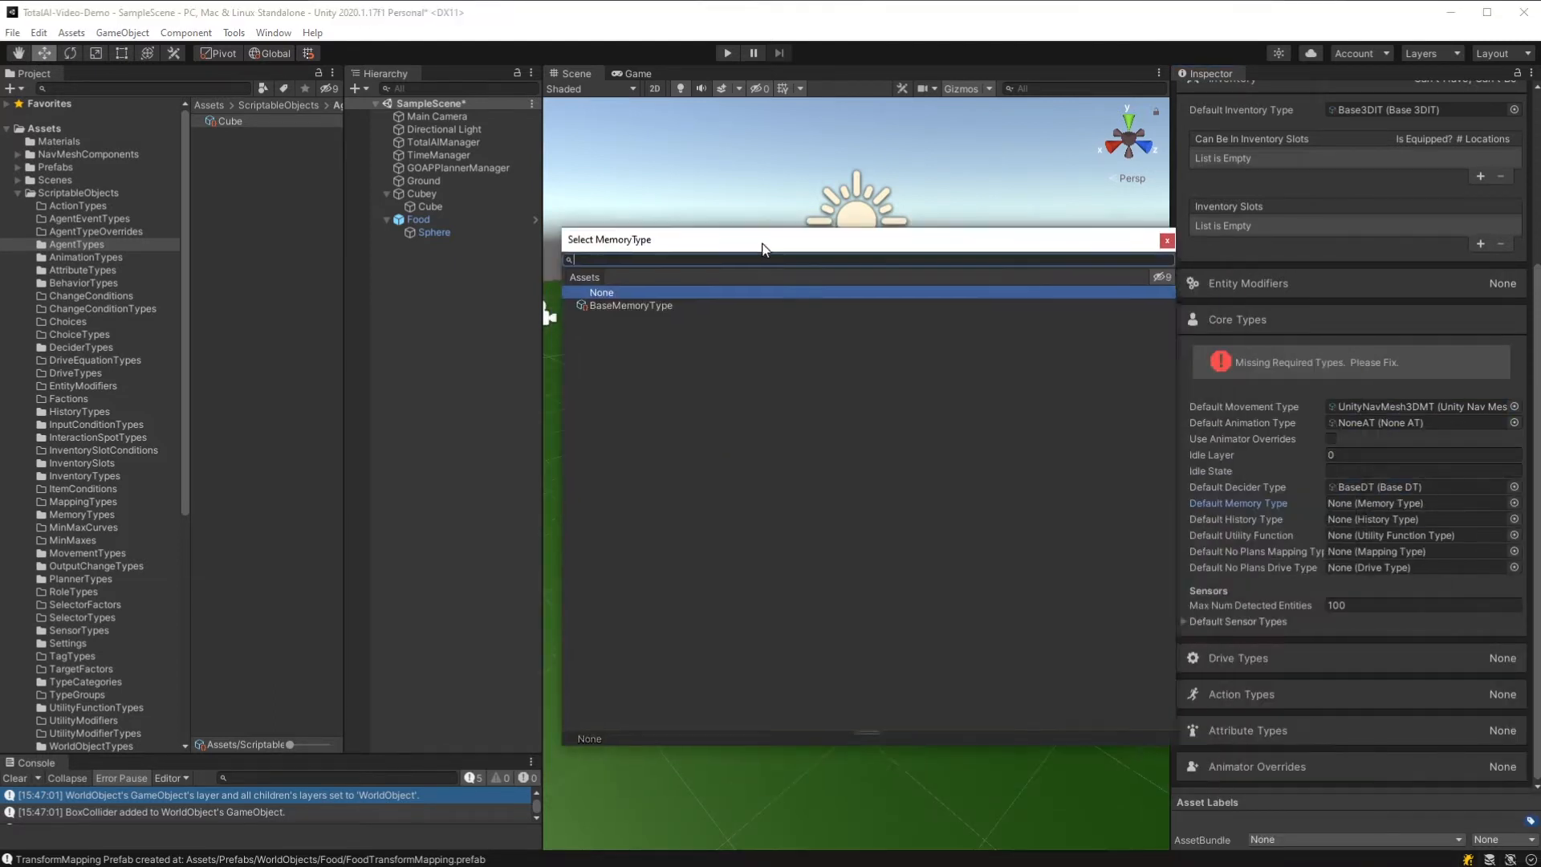
{"action": "double_click", "coordinate": [596, 305]}
{"action": "left_click", "coordinate": [1514, 519]}
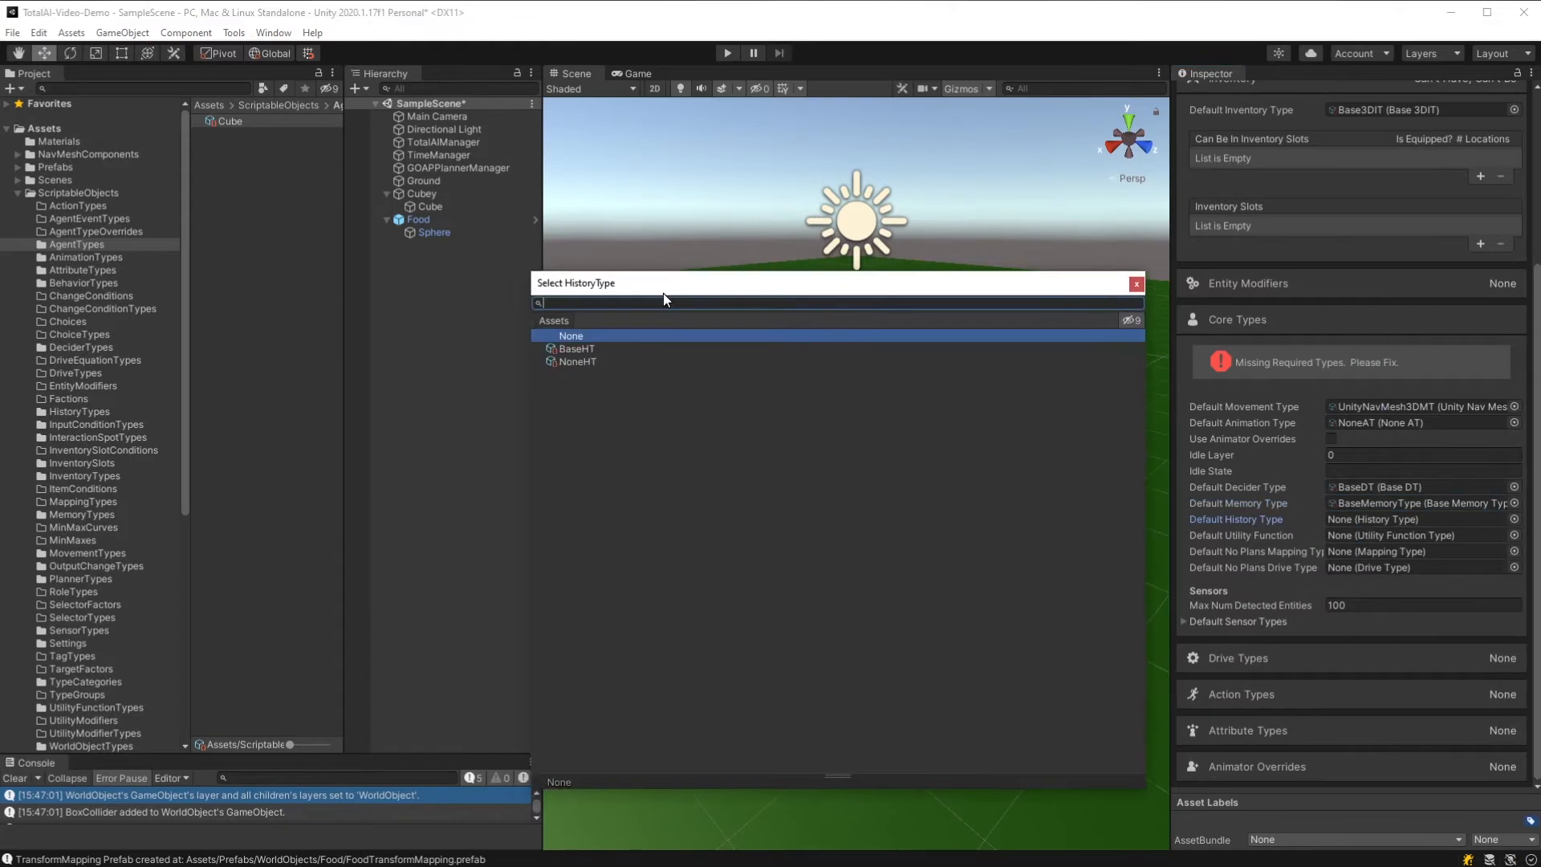
{"action": "double_click", "coordinate": [583, 350]}
{"action": "left_click", "coordinate": [1514, 535]}
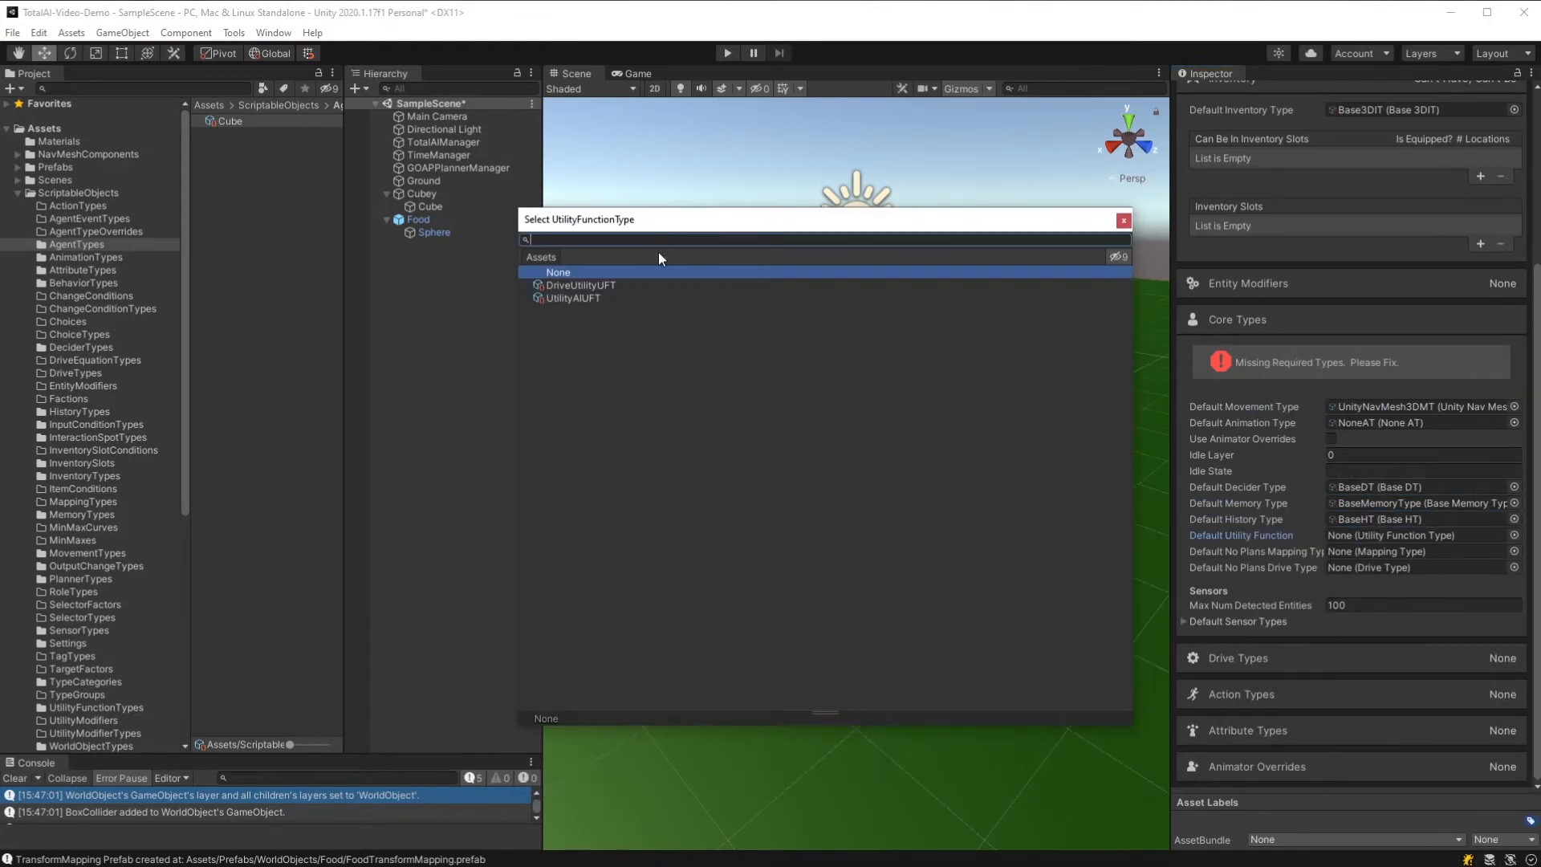
{"action": "double_click", "coordinate": [594, 286]}
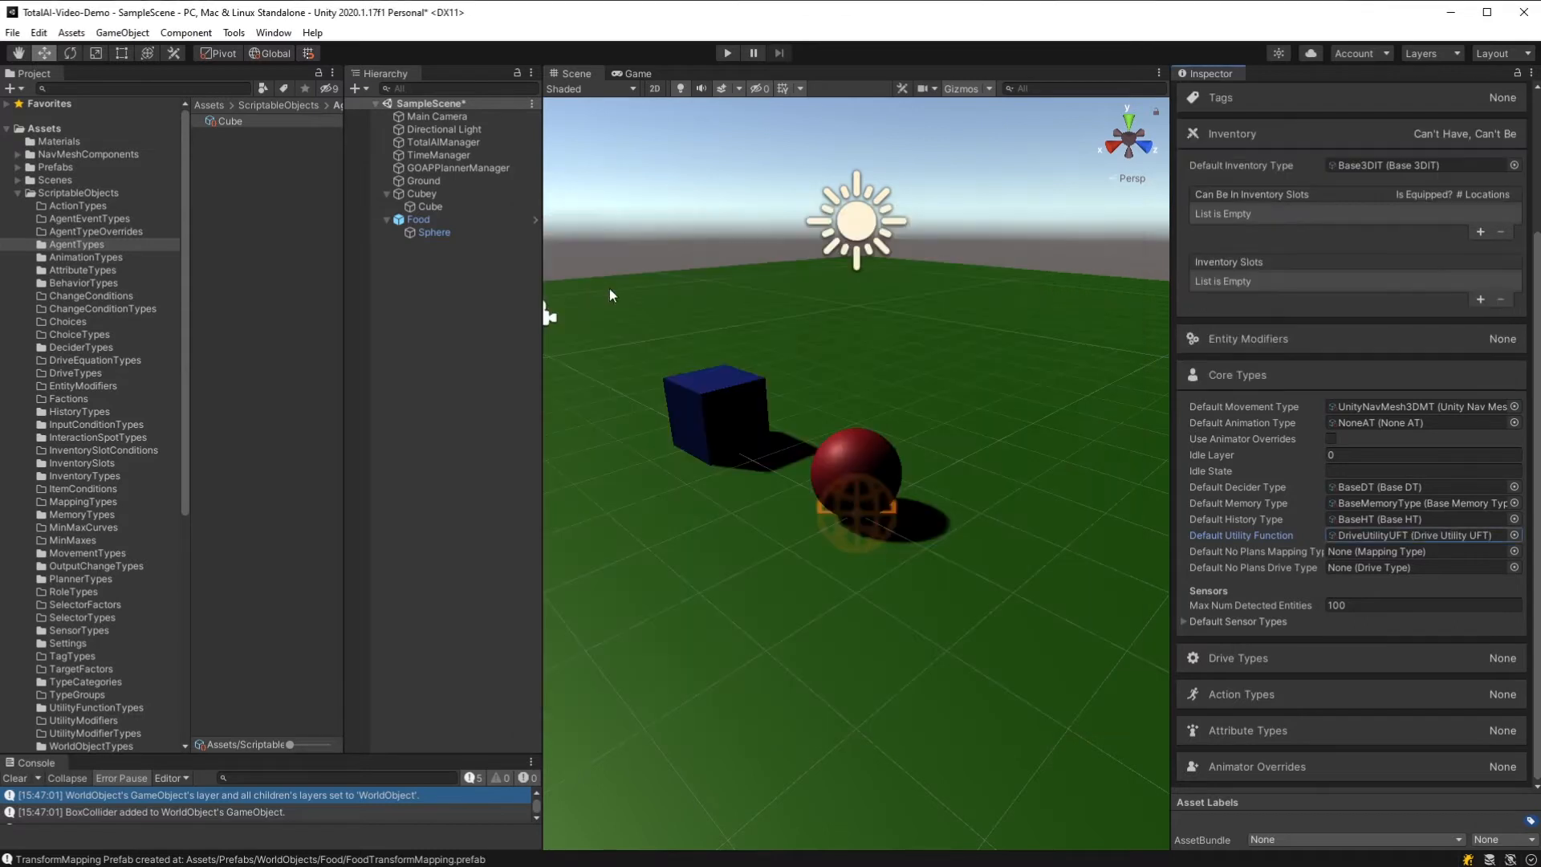
Step: Give the Cube agent type one default sensor type and assign Sphere3DST to it
{"action": "left_click", "coordinate": [1254, 623]}
{"action": "left_click", "coordinate": [1356, 638]}
{"action": "type", "text": "1"}
{"action": "key", "text": "Return"}
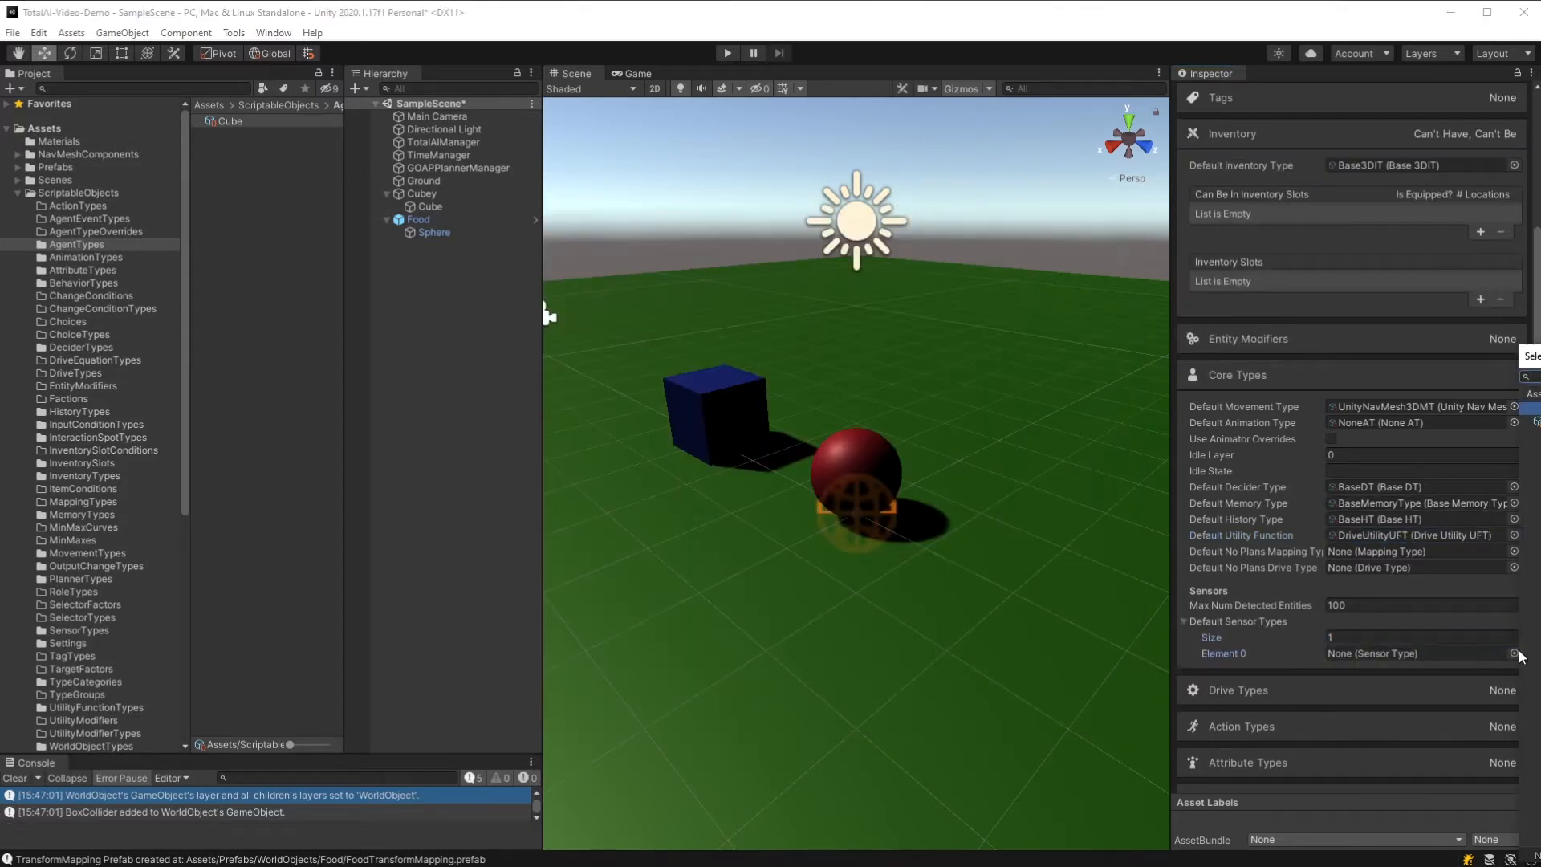
{"action": "left_click", "coordinate": [1514, 652]}
{"action": "double_click", "coordinate": [722, 351]}
{"action": "scroll", "coordinate": [1394, 630], "scroll_direction": "down", "scroll_amount": 2}
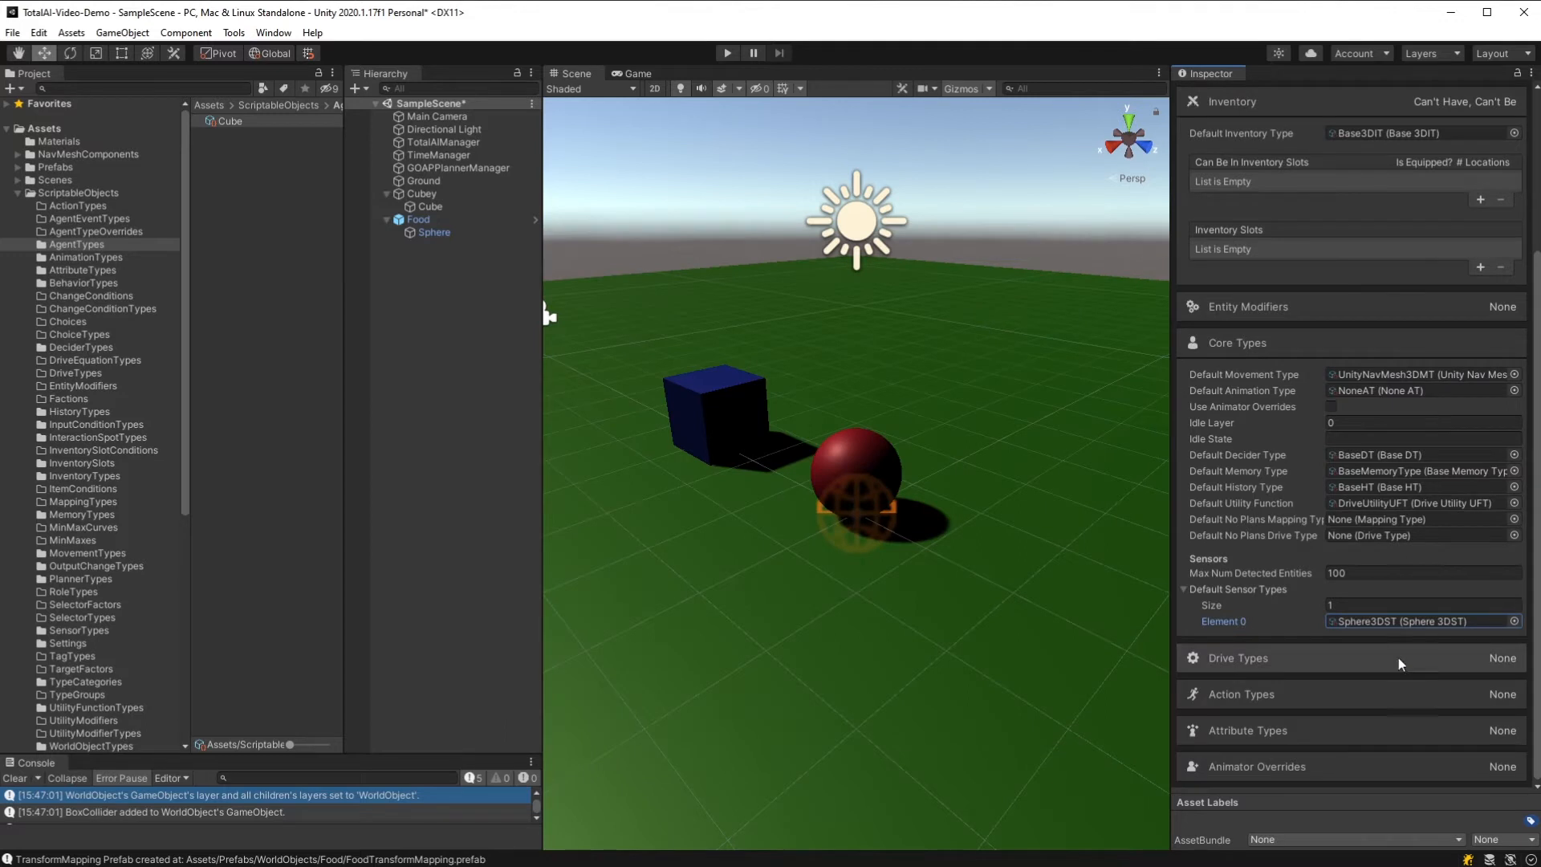
Step: Check the Sphere3DST sensor's settings, including its radius attribute type, and return to the Cube agent type
{"action": "double_click", "coordinate": [1394, 630]}
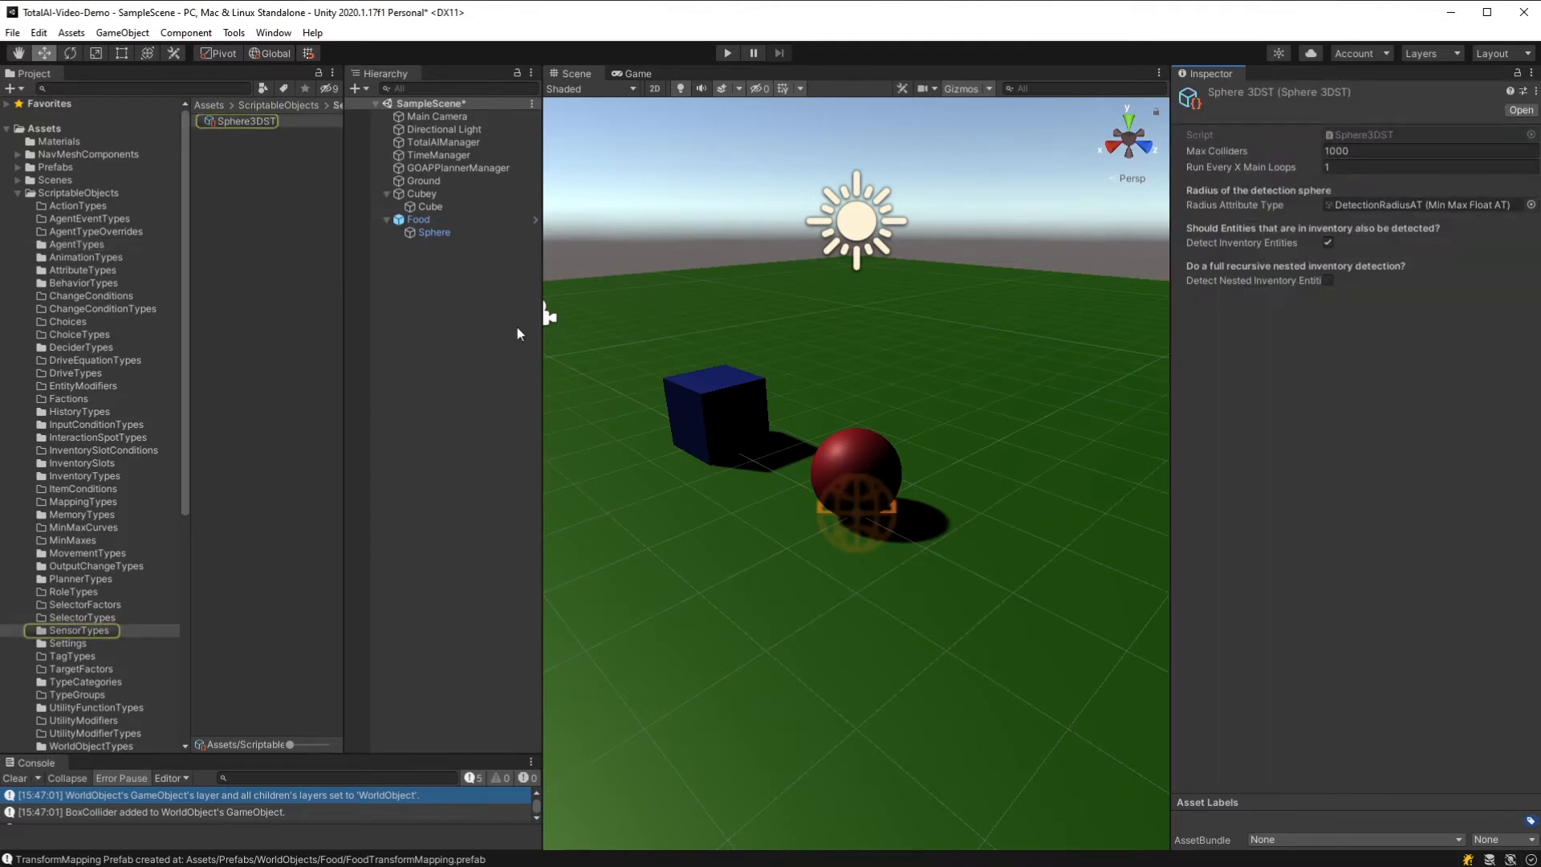
{"action": "left_click", "coordinate": [74, 245]}
{"action": "left_click", "coordinate": [234, 121]}
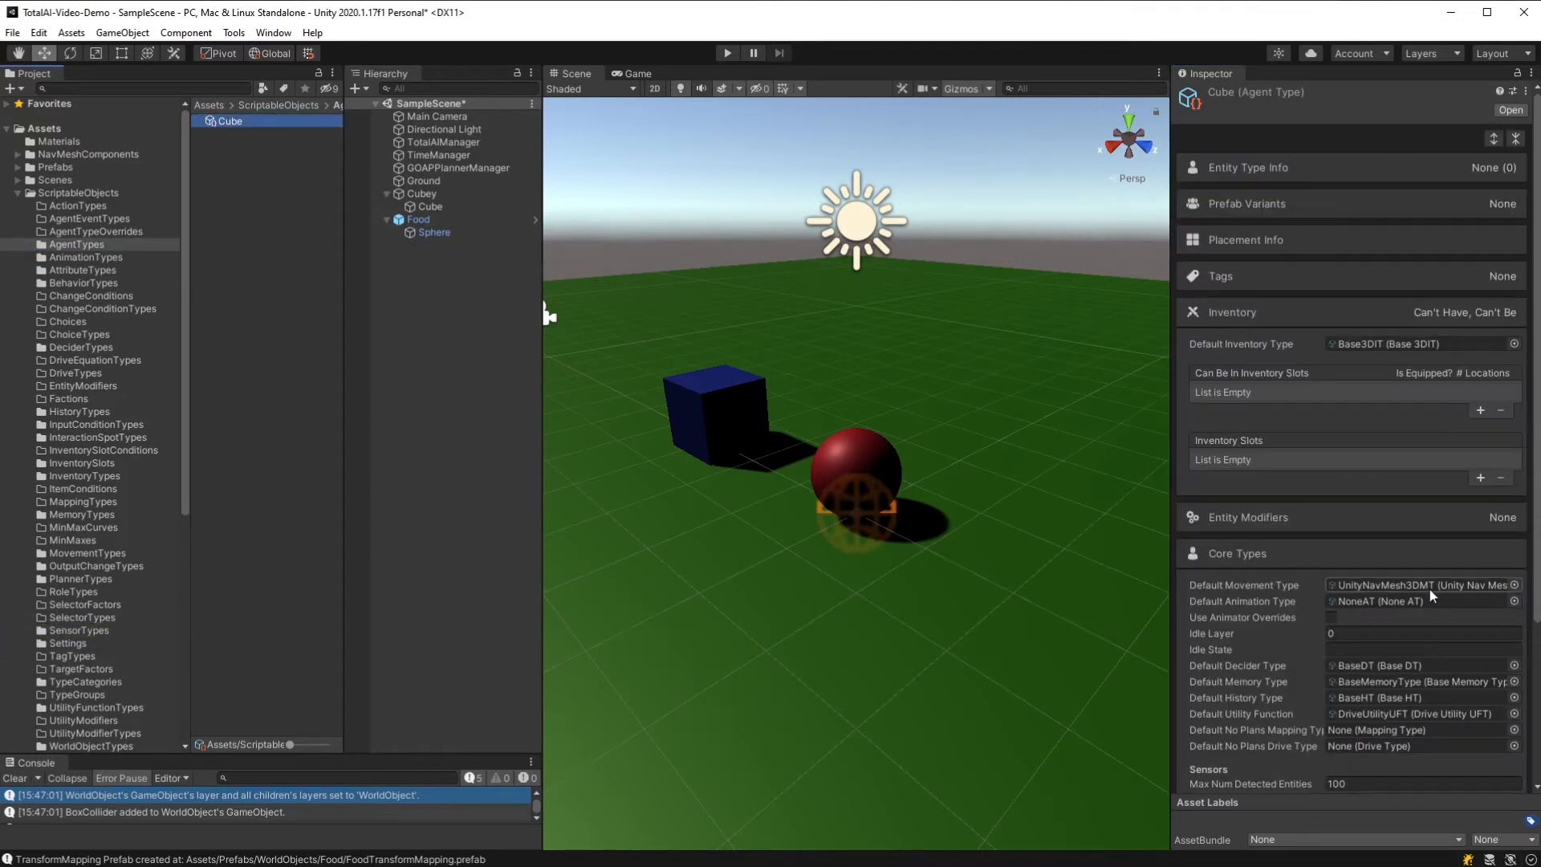
{"action": "scroll", "coordinate": [1379, 582], "scroll_direction": "down", "scroll_amount": 3}
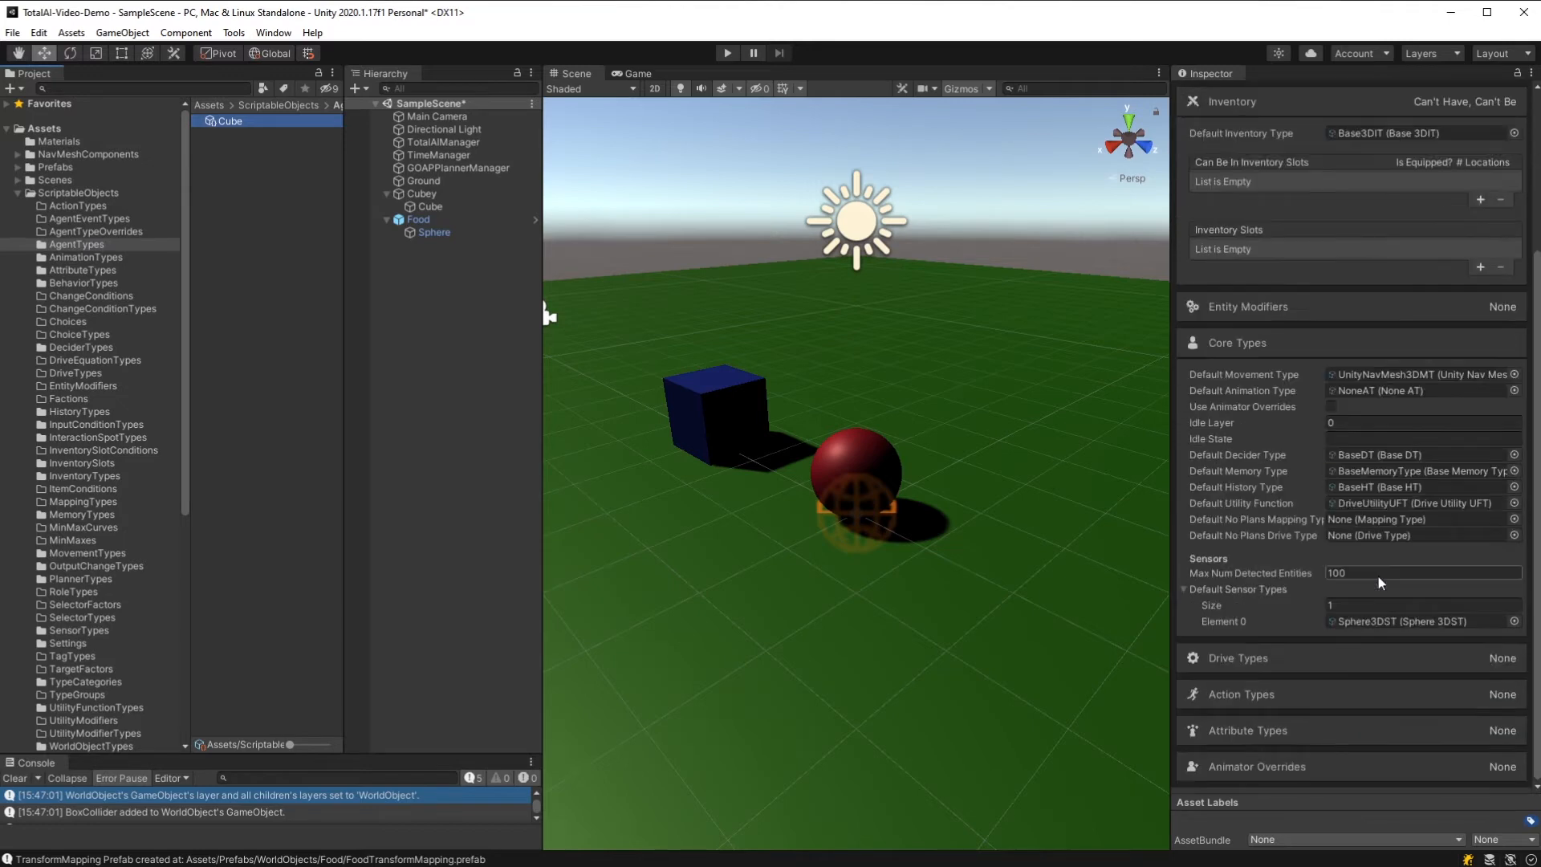
Step: Expand Cube's drive, action and attribute type sections and add the attribute types DetectionRadiusAT and MovementSpeedAT
{"action": "left_click", "coordinate": [1397, 659]}
{"action": "scroll", "coordinate": [1413, 770], "scroll_direction": "down", "scroll_amount": 3}
{"action": "left_click", "coordinate": [1424, 732]}
{"action": "scroll", "coordinate": [1425, 732], "scroll_direction": "down", "scroll_amount": 2}
{"action": "left_click", "coordinate": [1481, 728]}
{"action": "left_click", "coordinate": [1480, 729]}
{"action": "left_click", "coordinate": [1379, 708]}
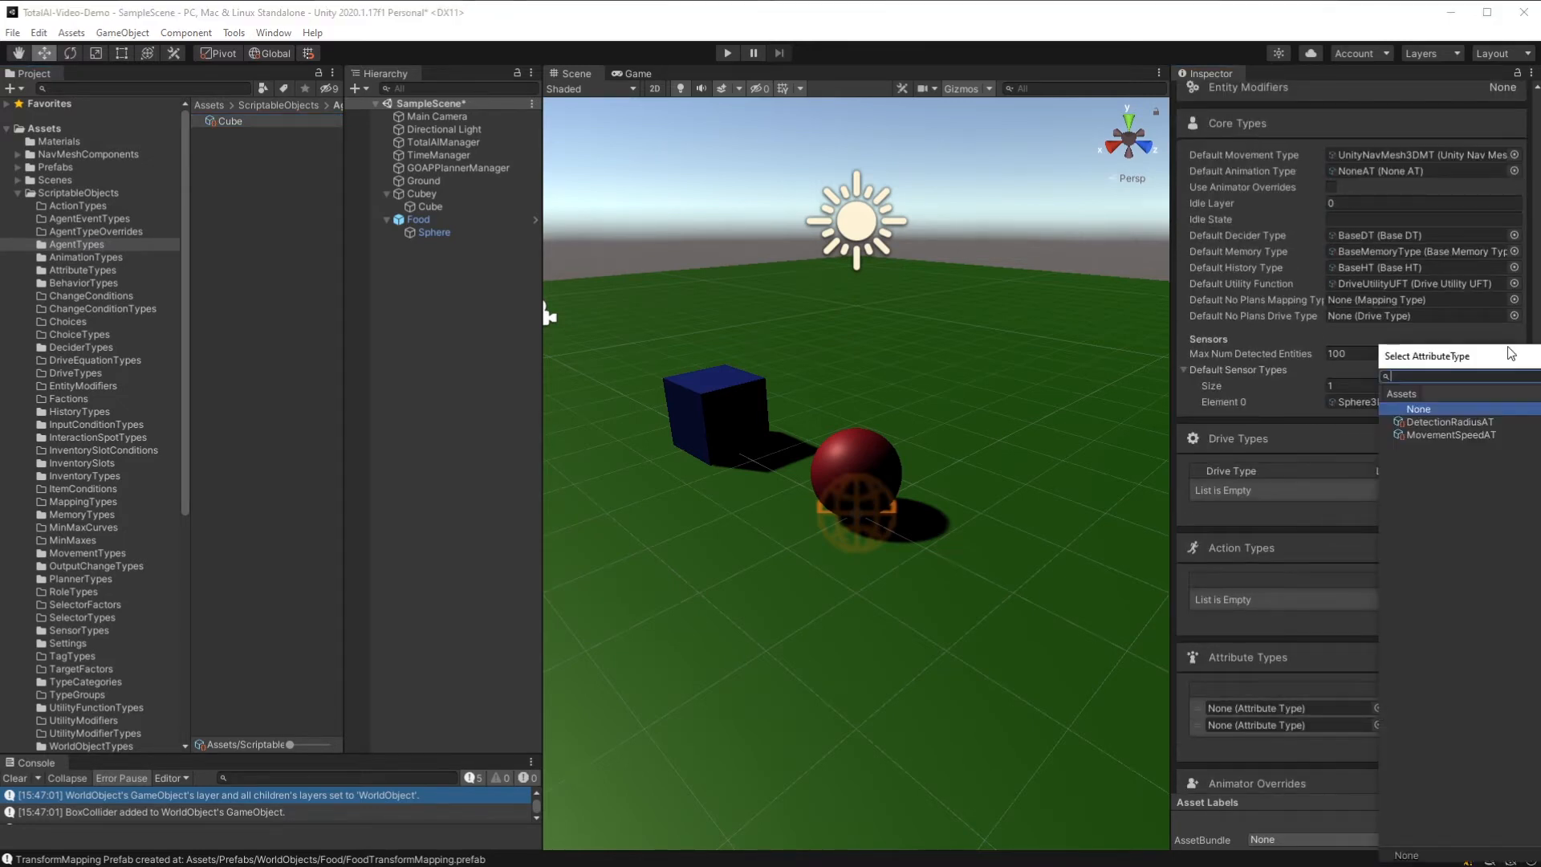
{"action": "left_click", "coordinate": [567, 317]}
{"action": "left_click", "coordinate": [567, 316]}
{"action": "left_click", "coordinate": [1379, 725]}
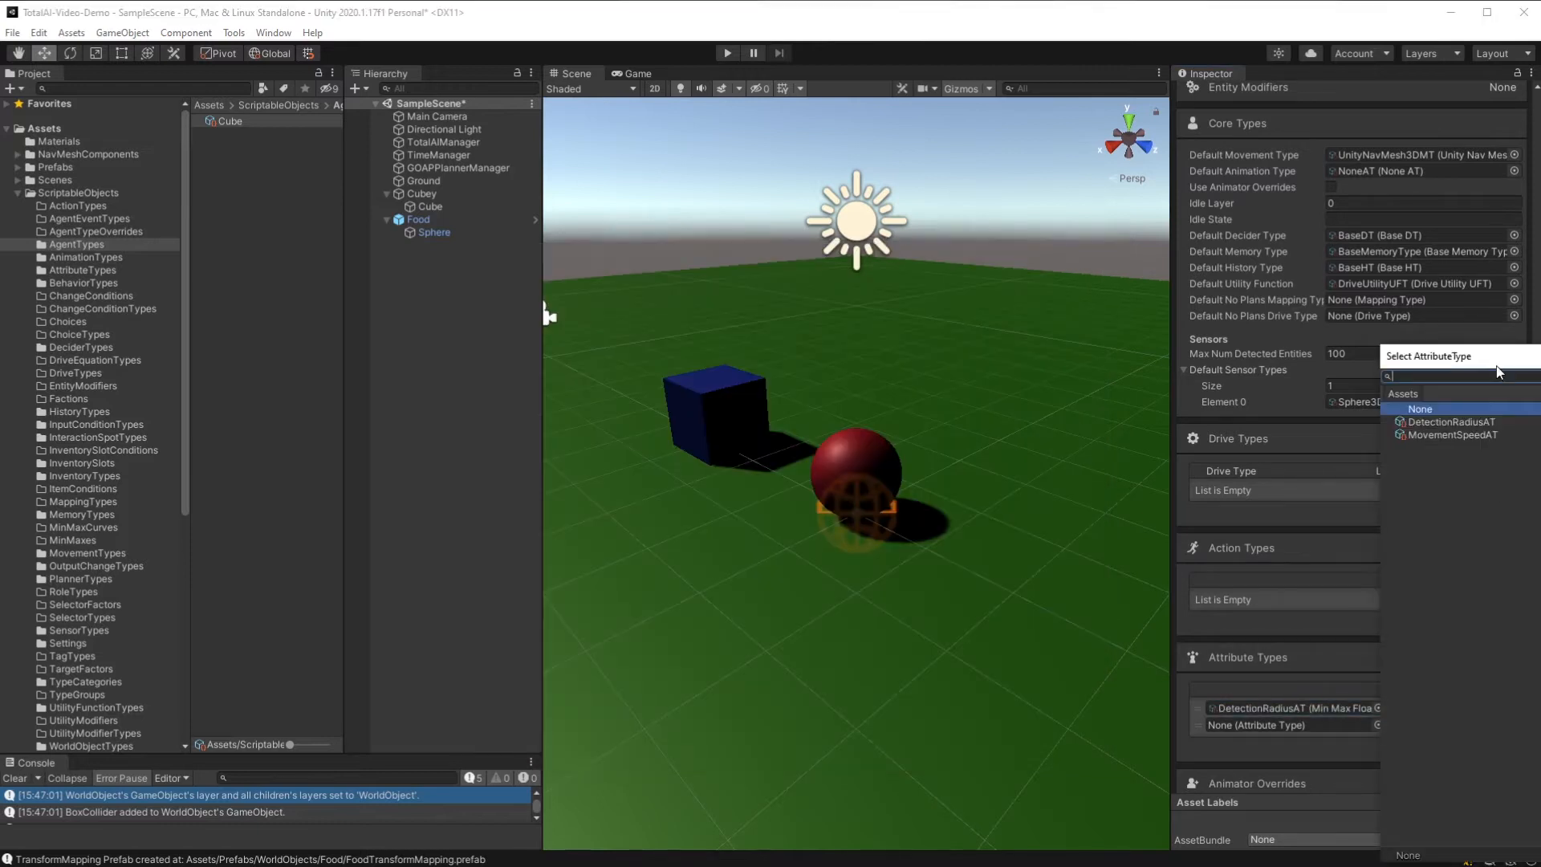
{"action": "double_click", "coordinate": [774, 402]}
Step: Set DetectionRadiusAT to value 20 with range 5 to 20, and MovementSpeedAT to value 2 with range 0 to 5
{"action": "left_click", "coordinate": [1419, 710]}
{"action": "type", "text": "20"}
{"action": "key", "text": "Tab"}
{"action": "type", "text": "5"}
{"action": "key", "text": "Tab"}
{"action": "type", "text": "20"}
{"action": "key", "text": "Tab"}
{"action": "key", "text": "Tab"}
{"action": "type", "text": "2"}
{"action": "key", "text": "Tab"}
{"action": "key", "text": "Tab"}
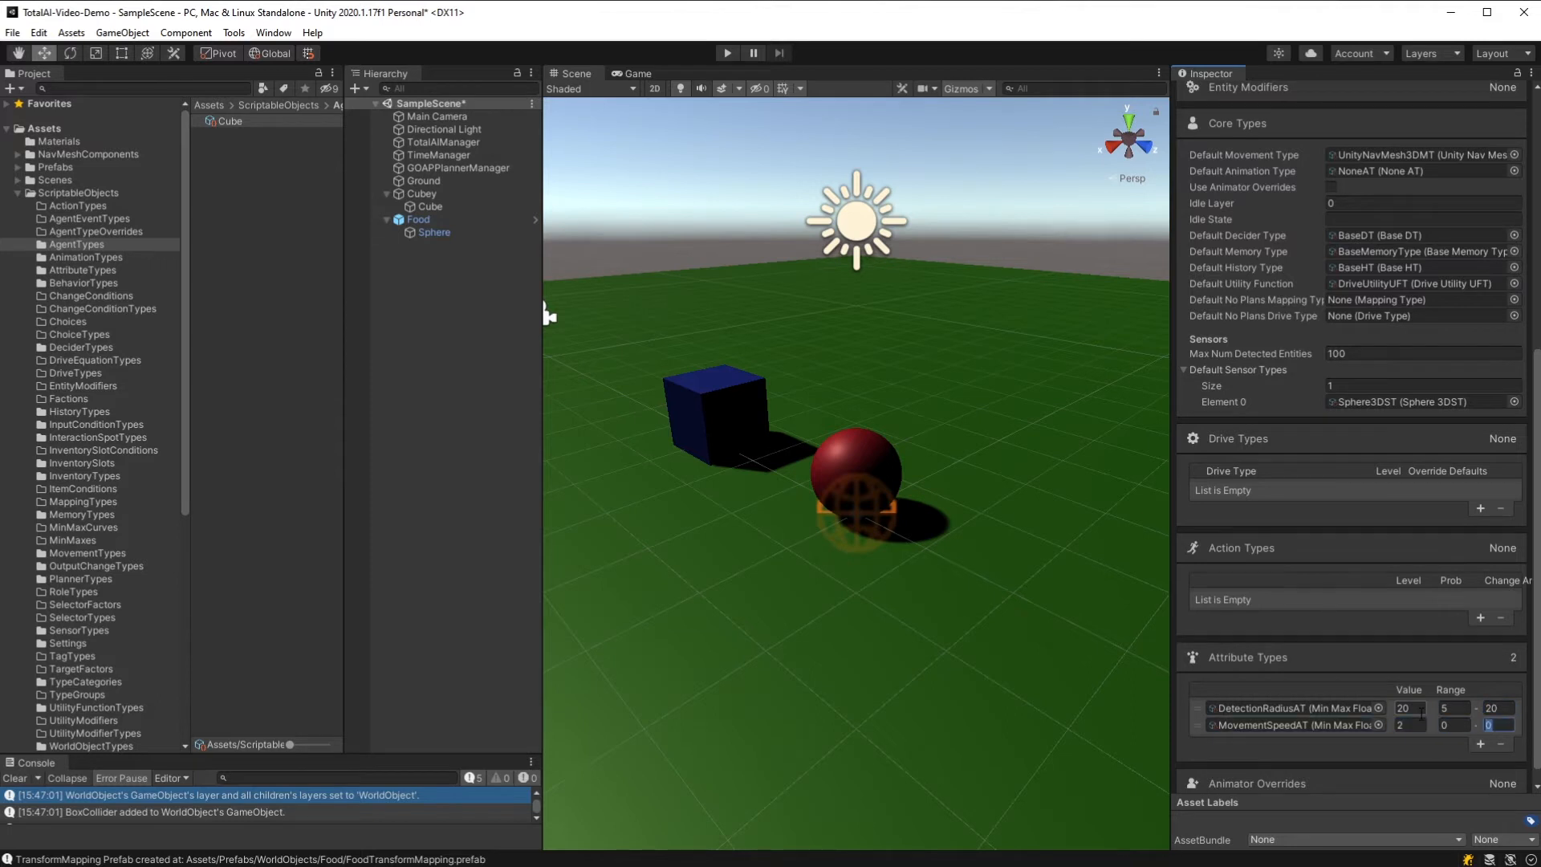
{"action": "left_click", "coordinate": [1422, 714]}
{"action": "scroll", "coordinate": [1442, 599], "scroll_direction": "down", "scroll_amount": 1}
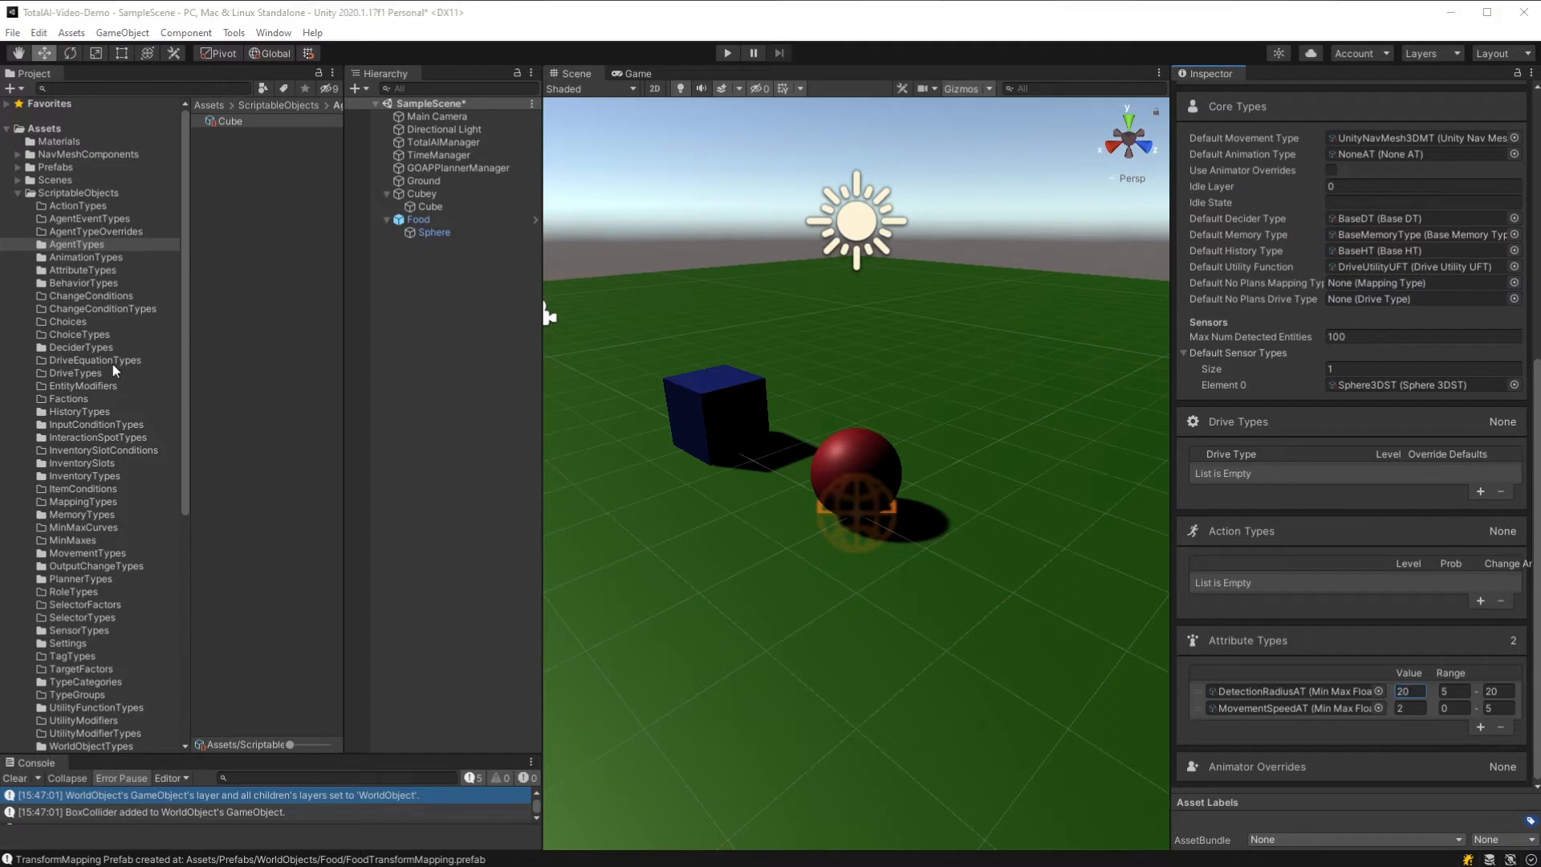
Step: Create a Total AI Drive Type asset named Hunger in the DriveTypes folder
{"action": "left_click", "coordinate": [85, 374]}
{"action": "right_click", "coordinate": [254, 154]}
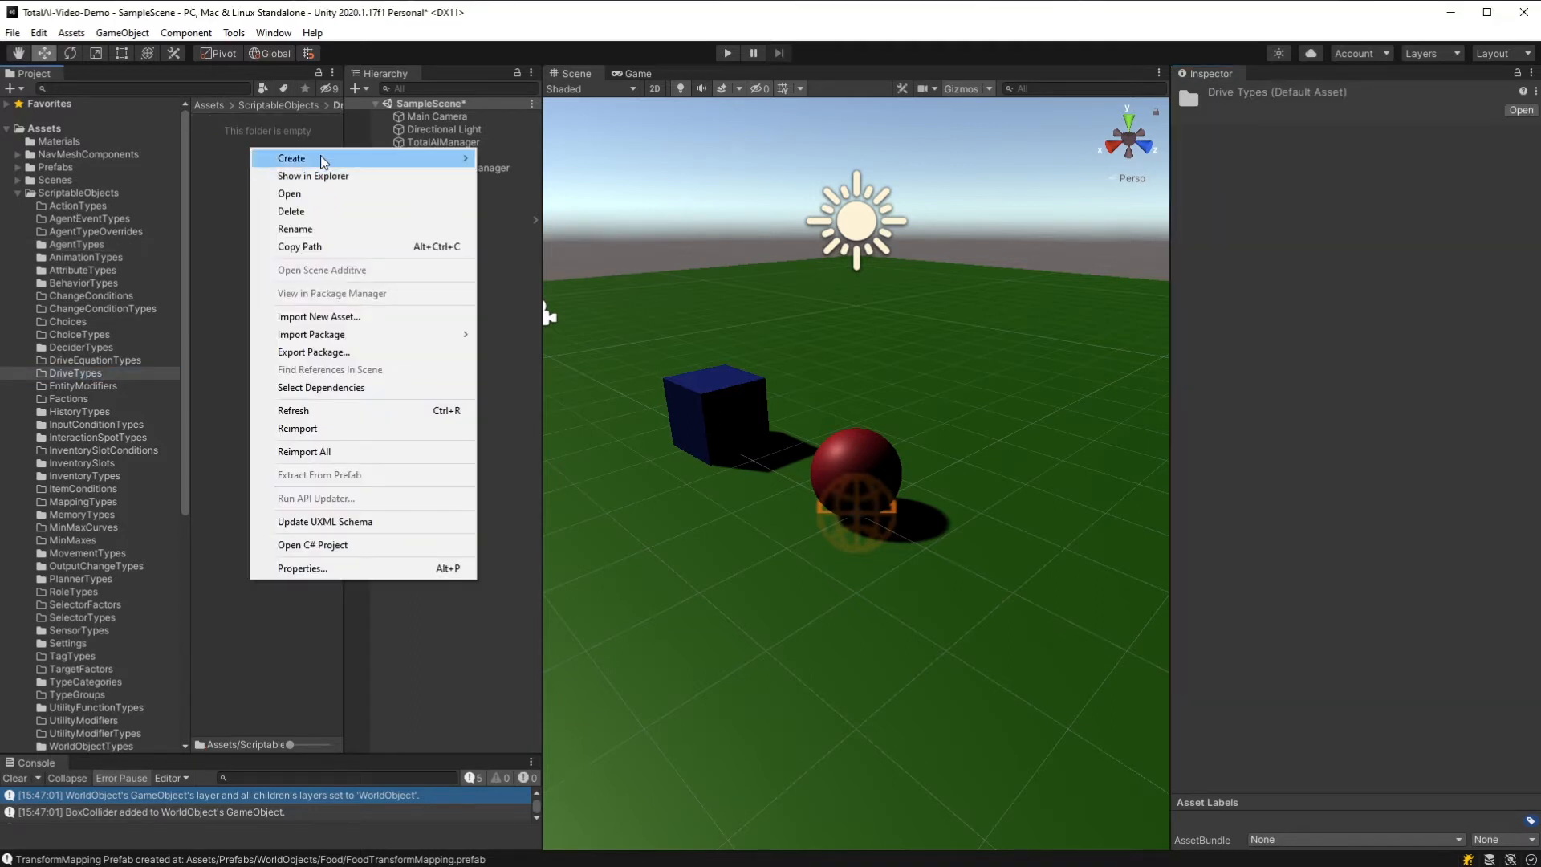
{"action": "mouse_move", "coordinate": [305, 159]}
{"action": "mouse_move", "coordinate": [546, 161]}
{"action": "mouse_move", "coordinate": [781, 354]}
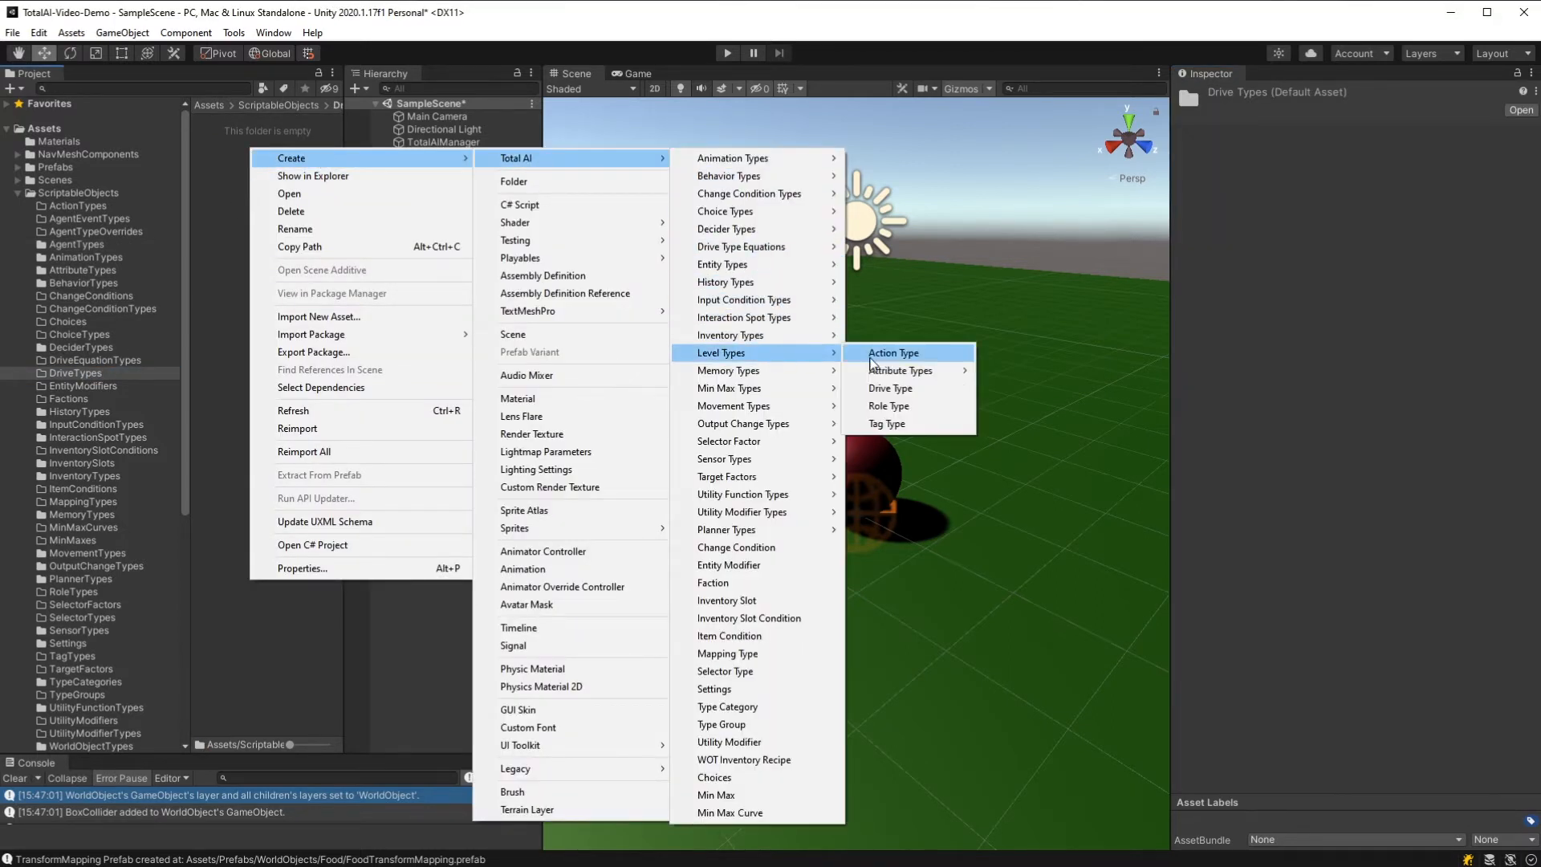
{"action": "left_click", "coordinate": [891, 389]}
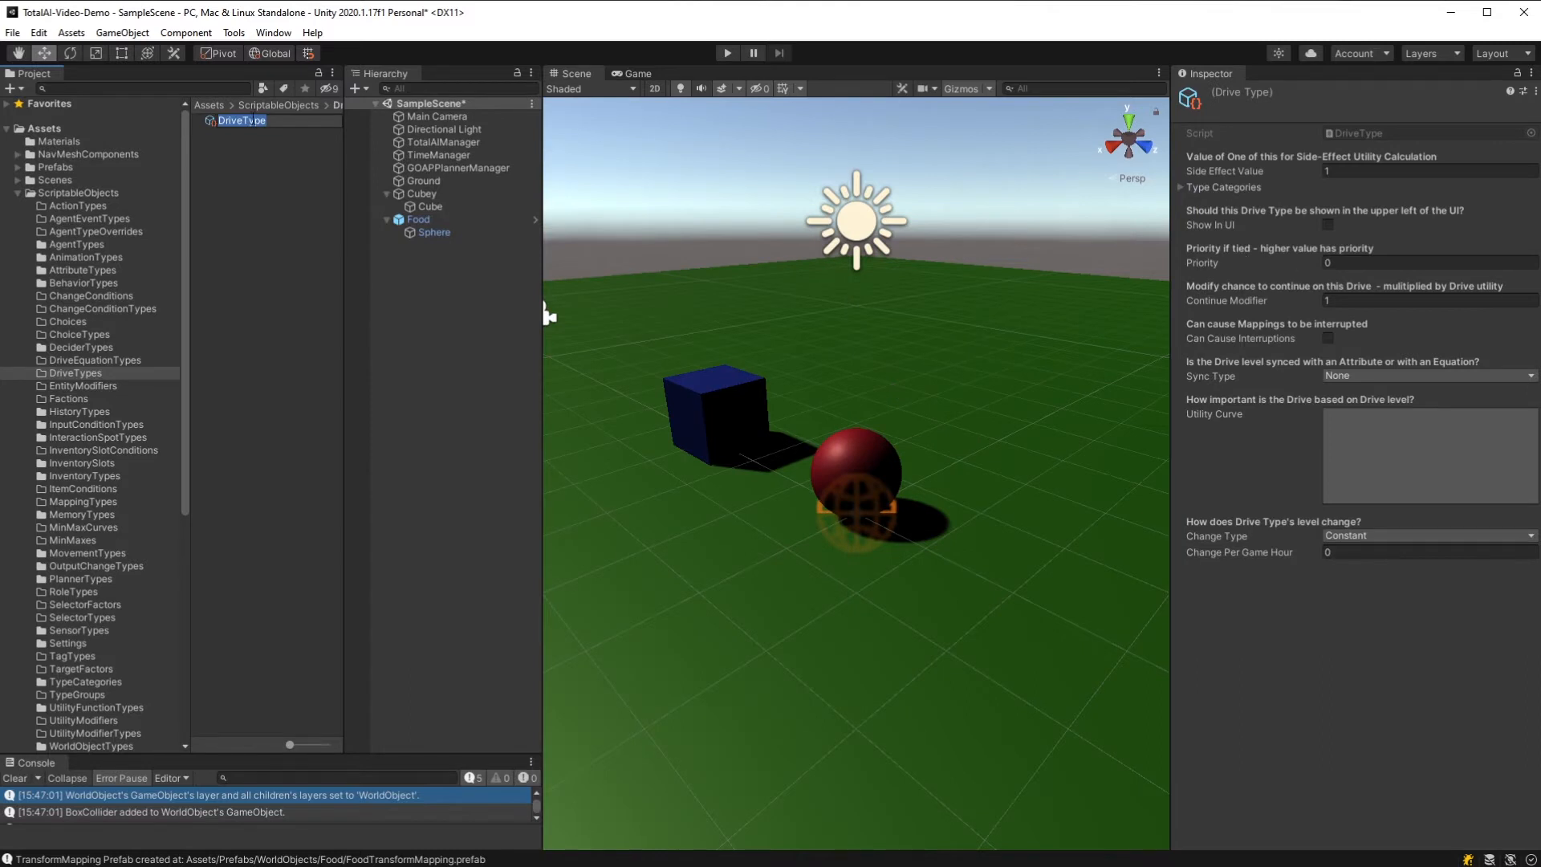
{"action": "type", "text": "Hunger"}
{"action": "key", "text": "Return"}
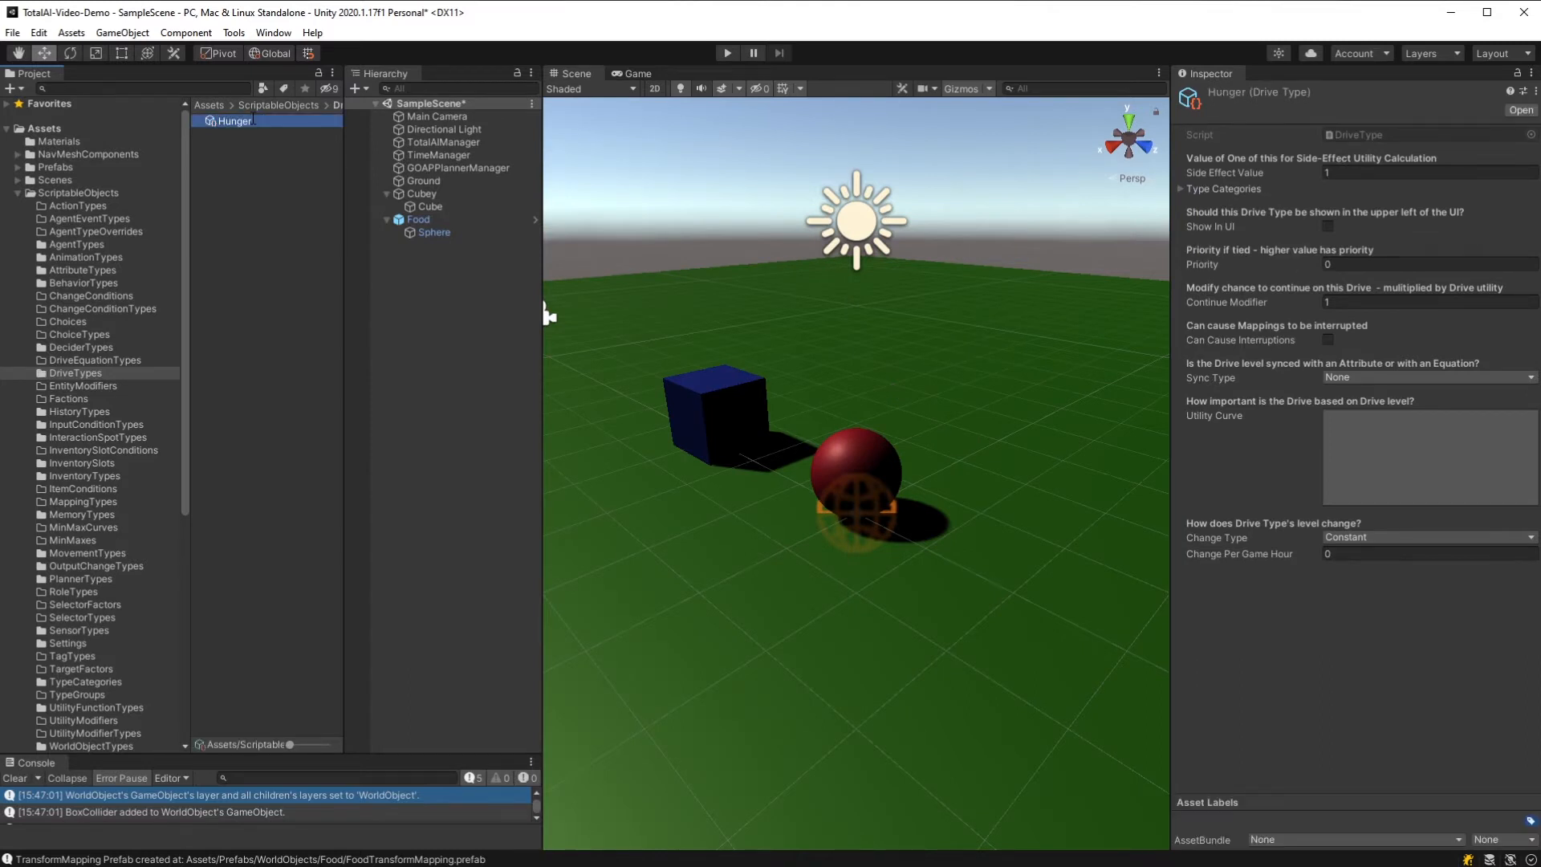
Step: Give Hunger a linearly rising utility curve from the presets and set its change per game hour to 5
{"action": "left_click", "coordinate": [1413, 473]}
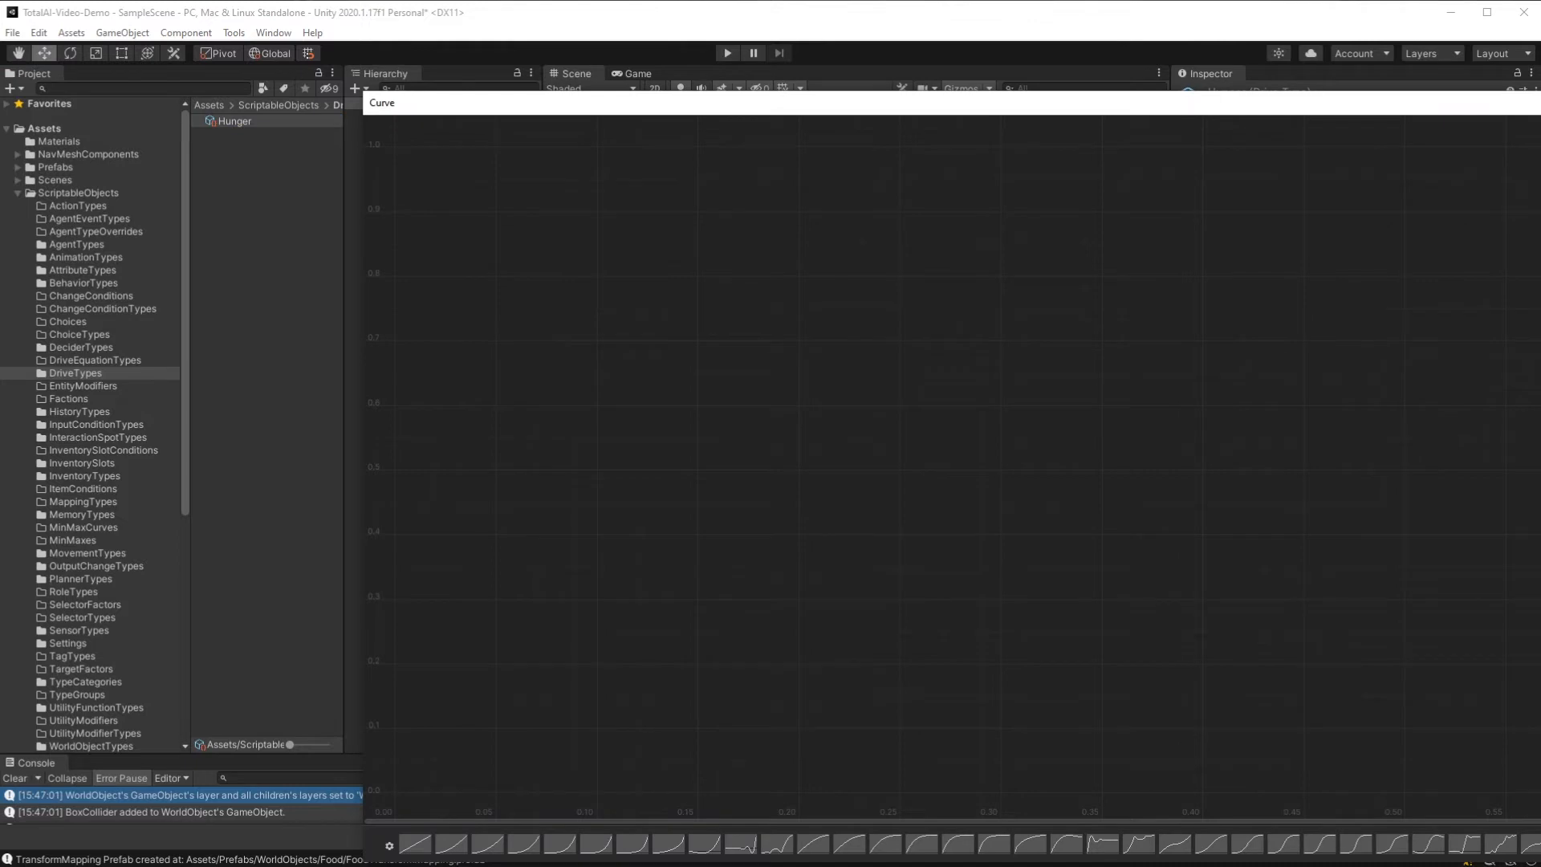
{"action": "left_click_drag", "start_coordinate": [1540, 240], "coordinate": [1309, 270]}
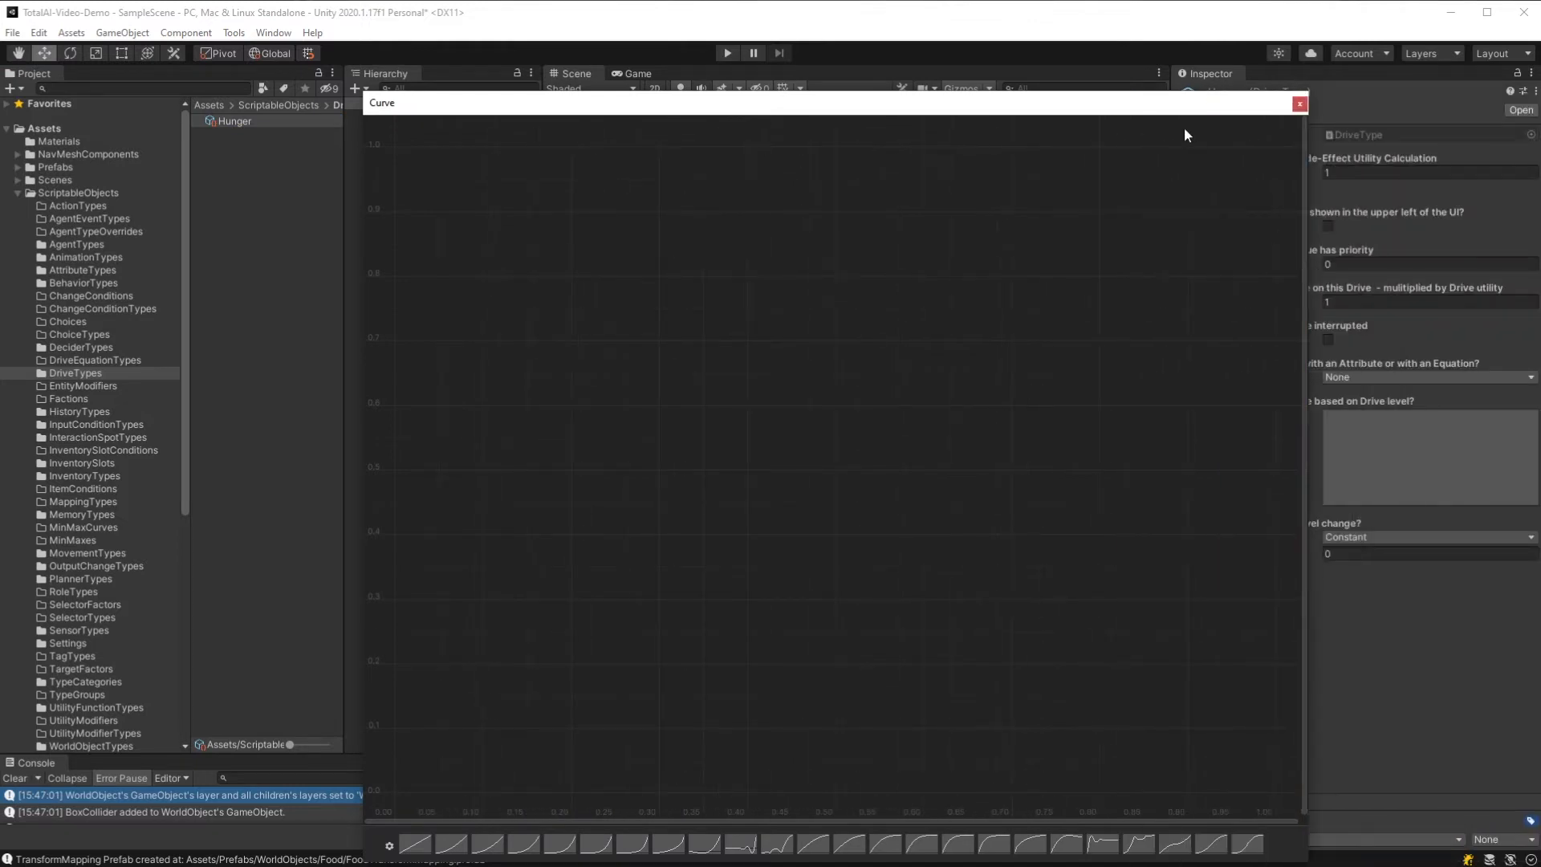
{"action": "left_click_drag", "start_coordinate": [1182, 105], "coordinate": [1161, 92]}
{"action": "left_click", "coordinate": [404, 836]}
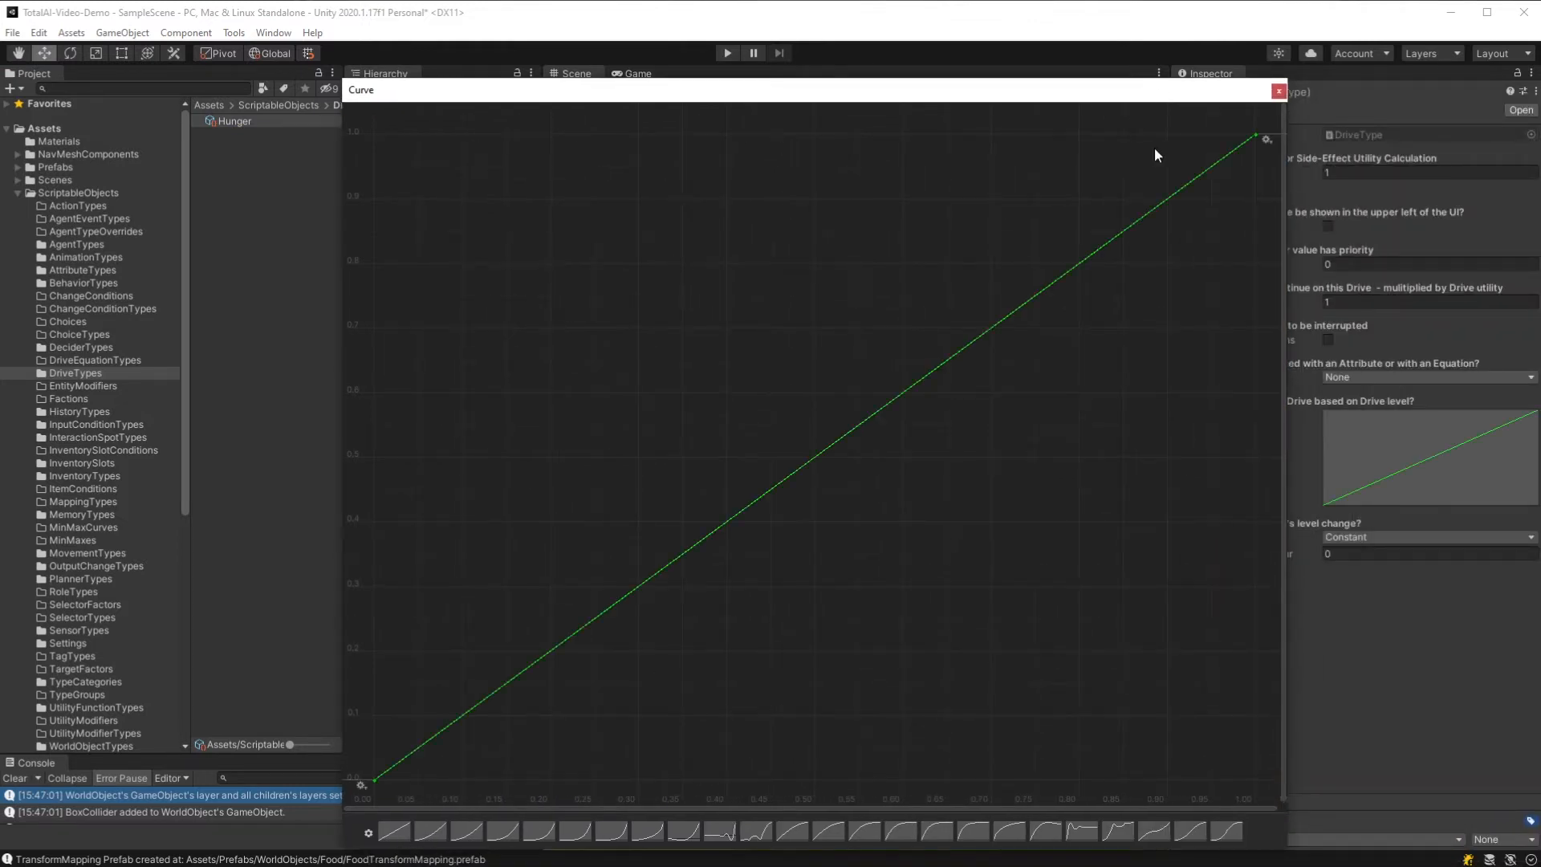
{"action": "left_click", "coordinate": [1279, 90]}
{"action": "left_click", "coordinate": [1393, 554]}
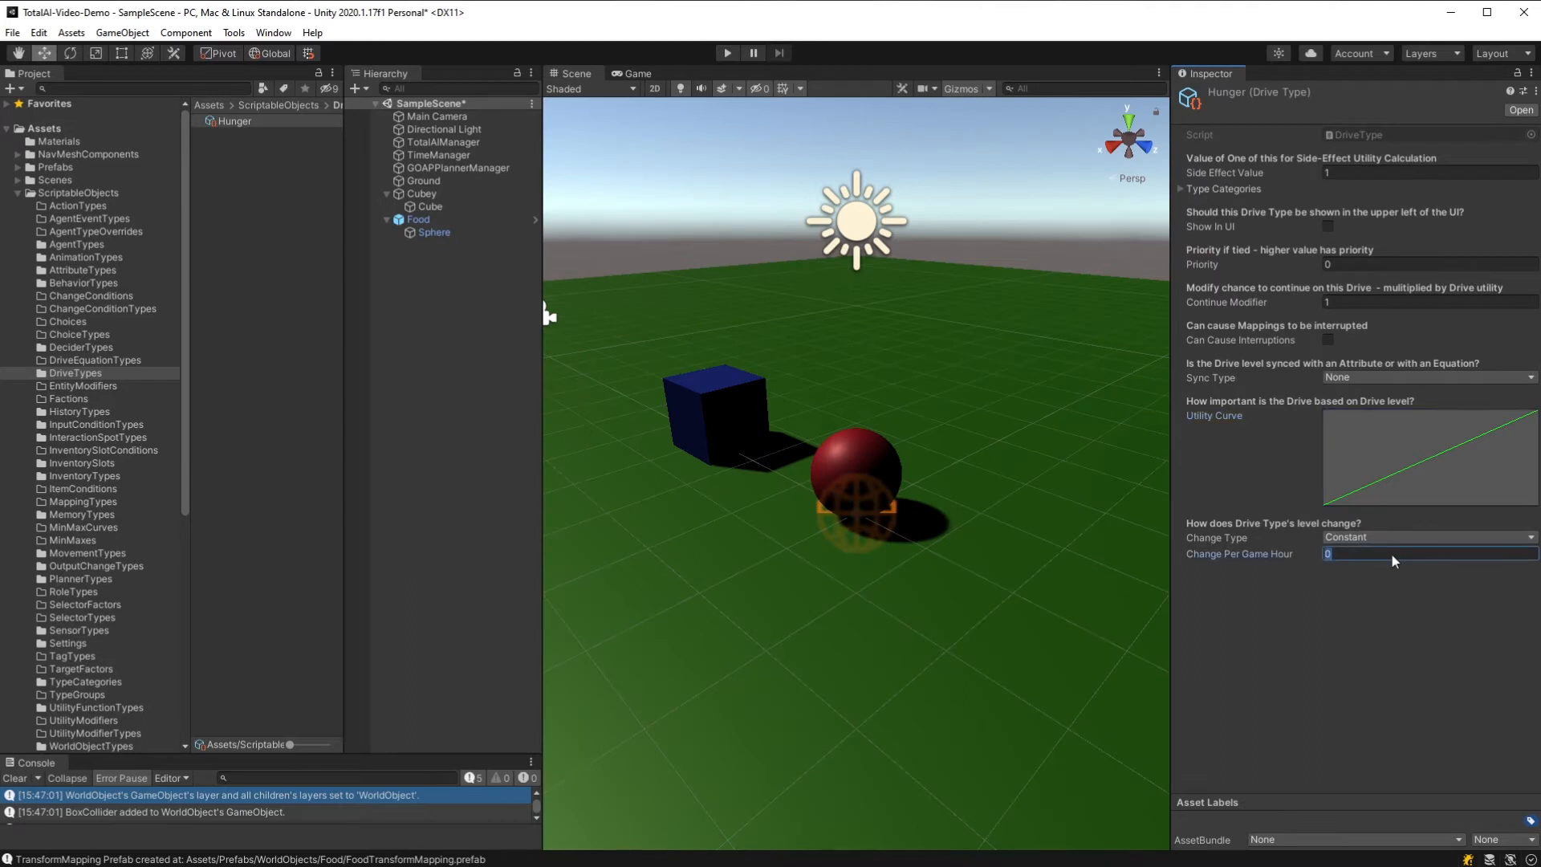
{"action": "left_click", "coordinate": [1363, 302]}
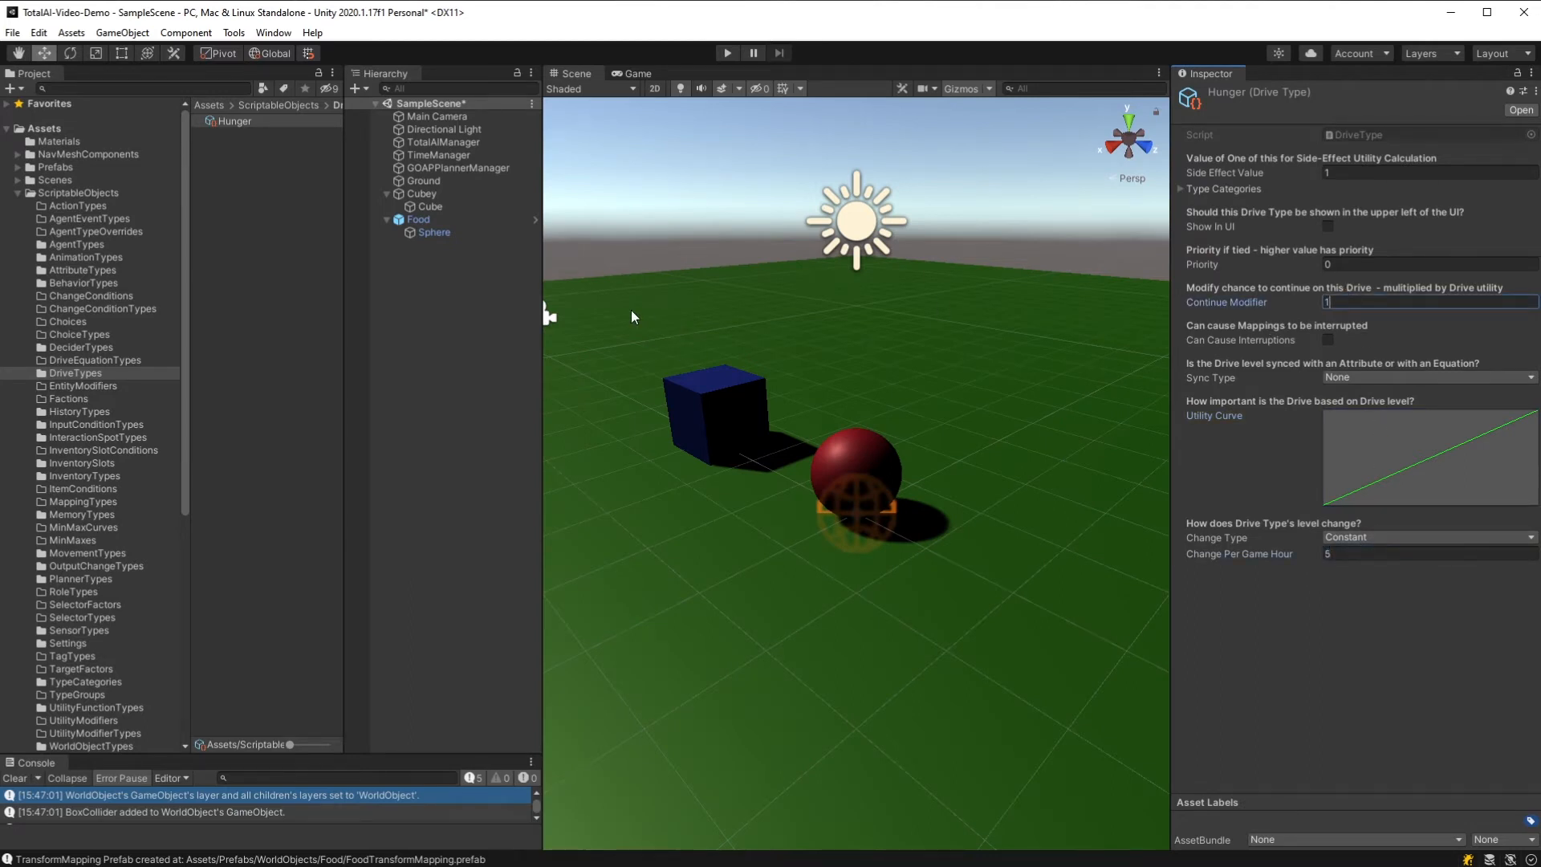
Step: Add the Hunger drive type to the Cube agent type with level 100, leaving its defaults not overridden
{"action": "left_click", "coordinate": [76, 244]}
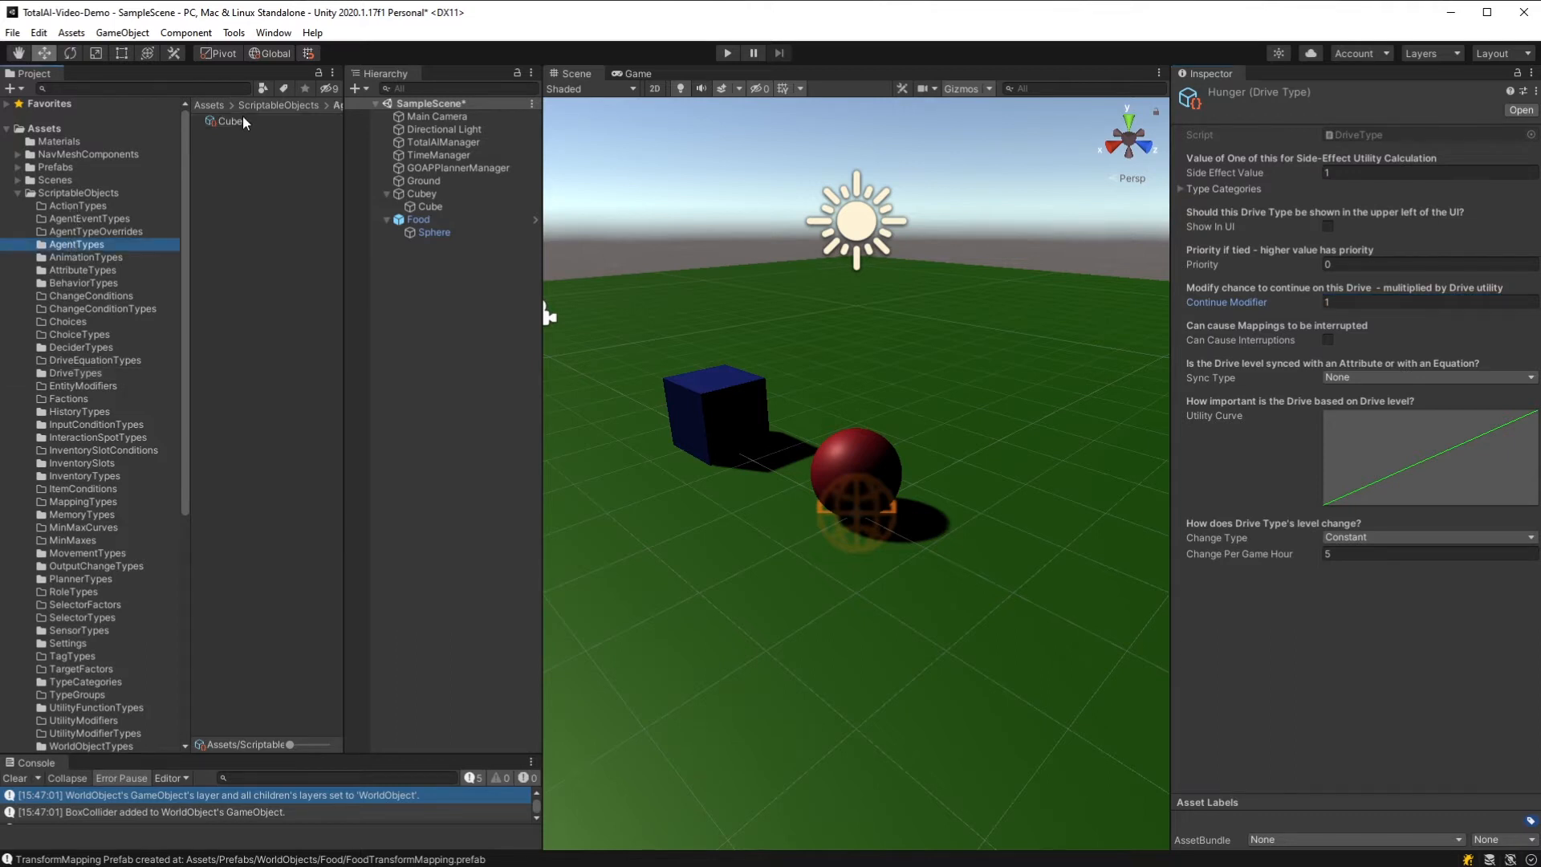
{"action": "left_click", "coordinate": [230, 120]}
{"action": "scroll", "coordinate": [1493, 722], "scroll_direction": "down", "scroll_amount": 5}
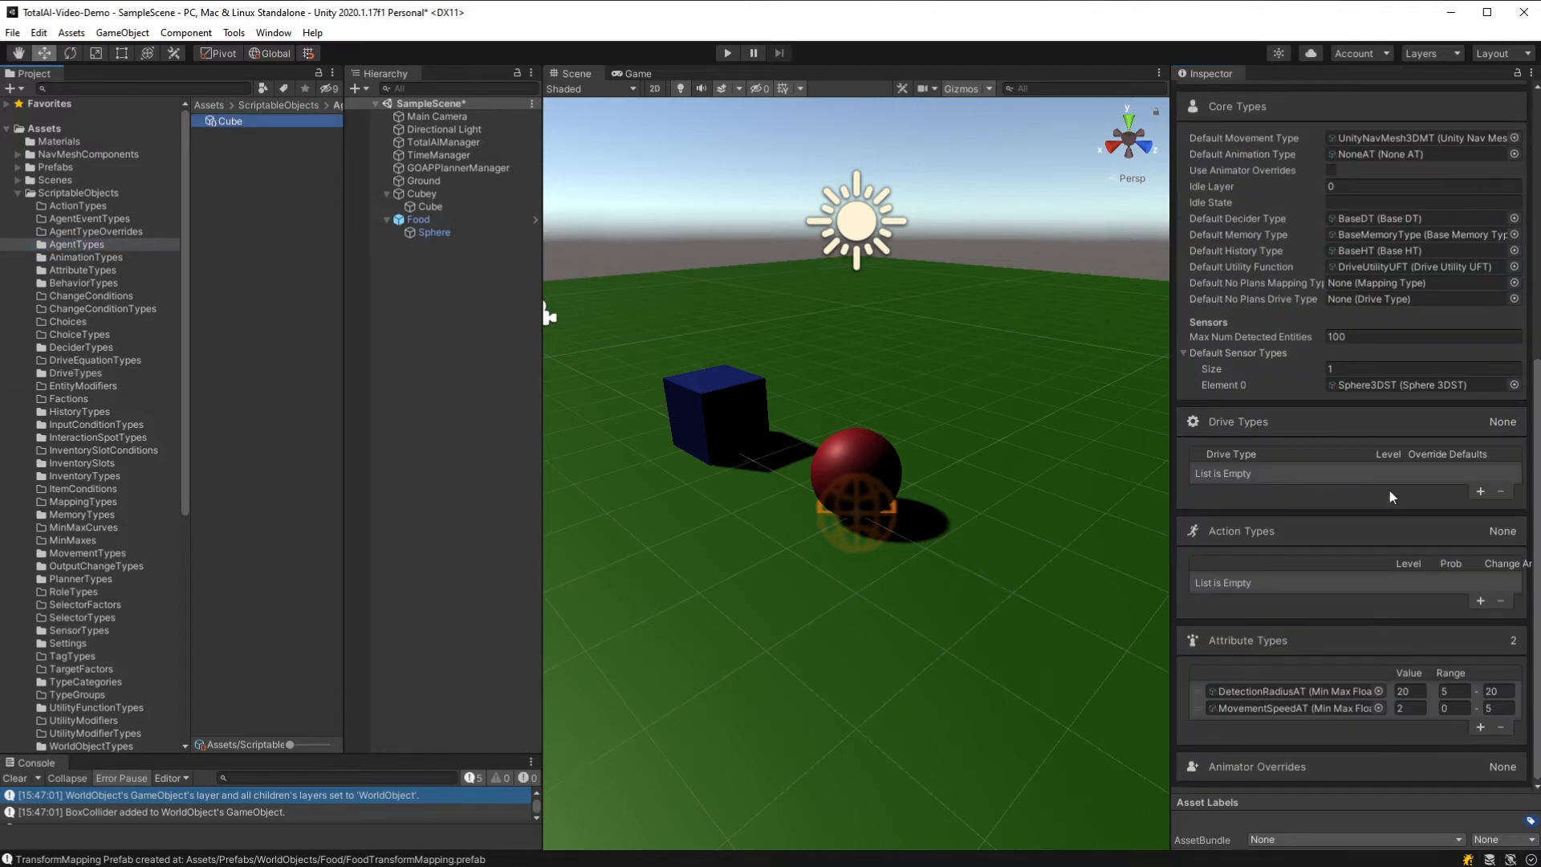
{"action": "left_click", "coordinate": [1480, 492]}
{"action": "left_click", "coordinate": [1358, 473]}
{"action": "left_click_drag", "start_coordinate": [1434, 356], "coordinate": [808, 287]}
{"action": "double_click", "coordinate": [790, 354]}
{"action": "left_click", "coordinate": [1383, 473]}
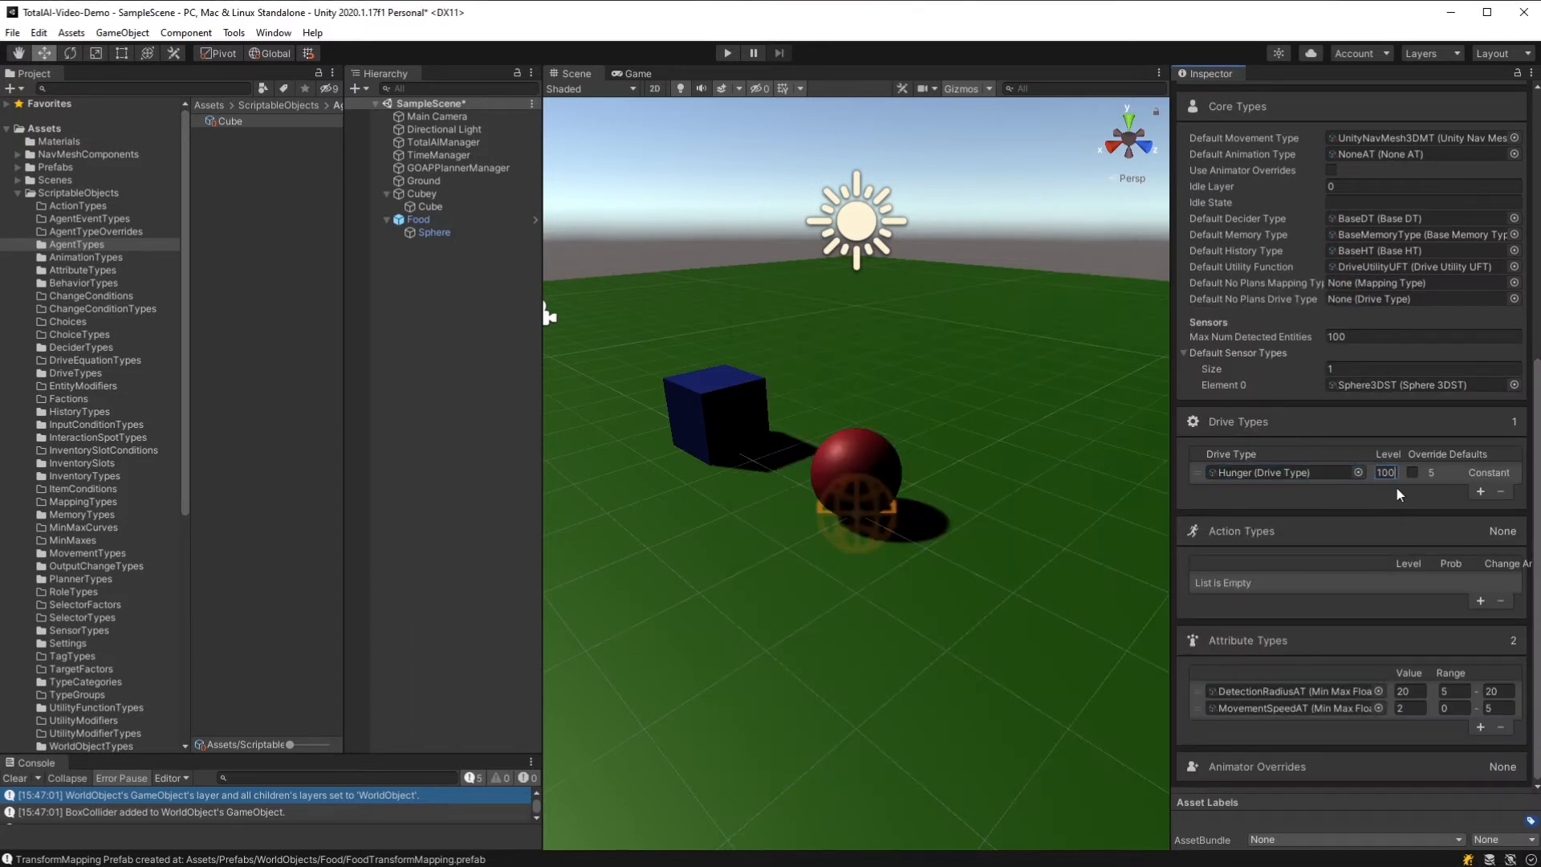
{"action": "left_click", "coordinate": [1412, 473]}
{"action": "left_click", "coordinate": [1413, 473]}
Step: Create a Total AI Action Type asset named GoTo in the ActionTypes folder
{"action": "left_click", "coordinate": [81, 207]}
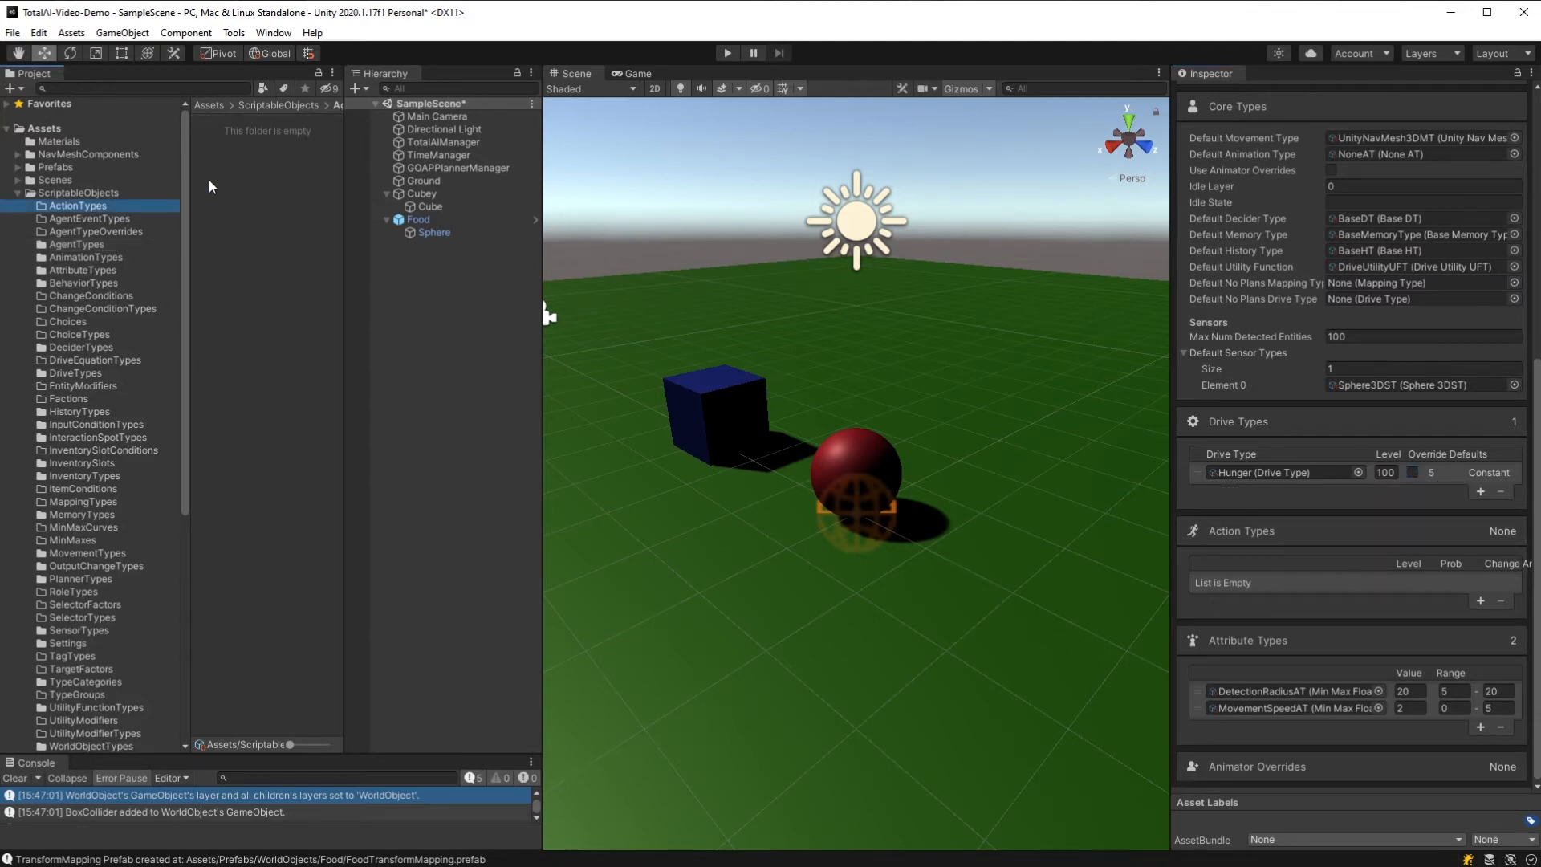
{"action": "right_click", "coordinate": [243, 148]}
{"action": "mouse_move", "coordinate": [283, 156]}
{"action": "mouse_move", "coordinate": [509, 156]}
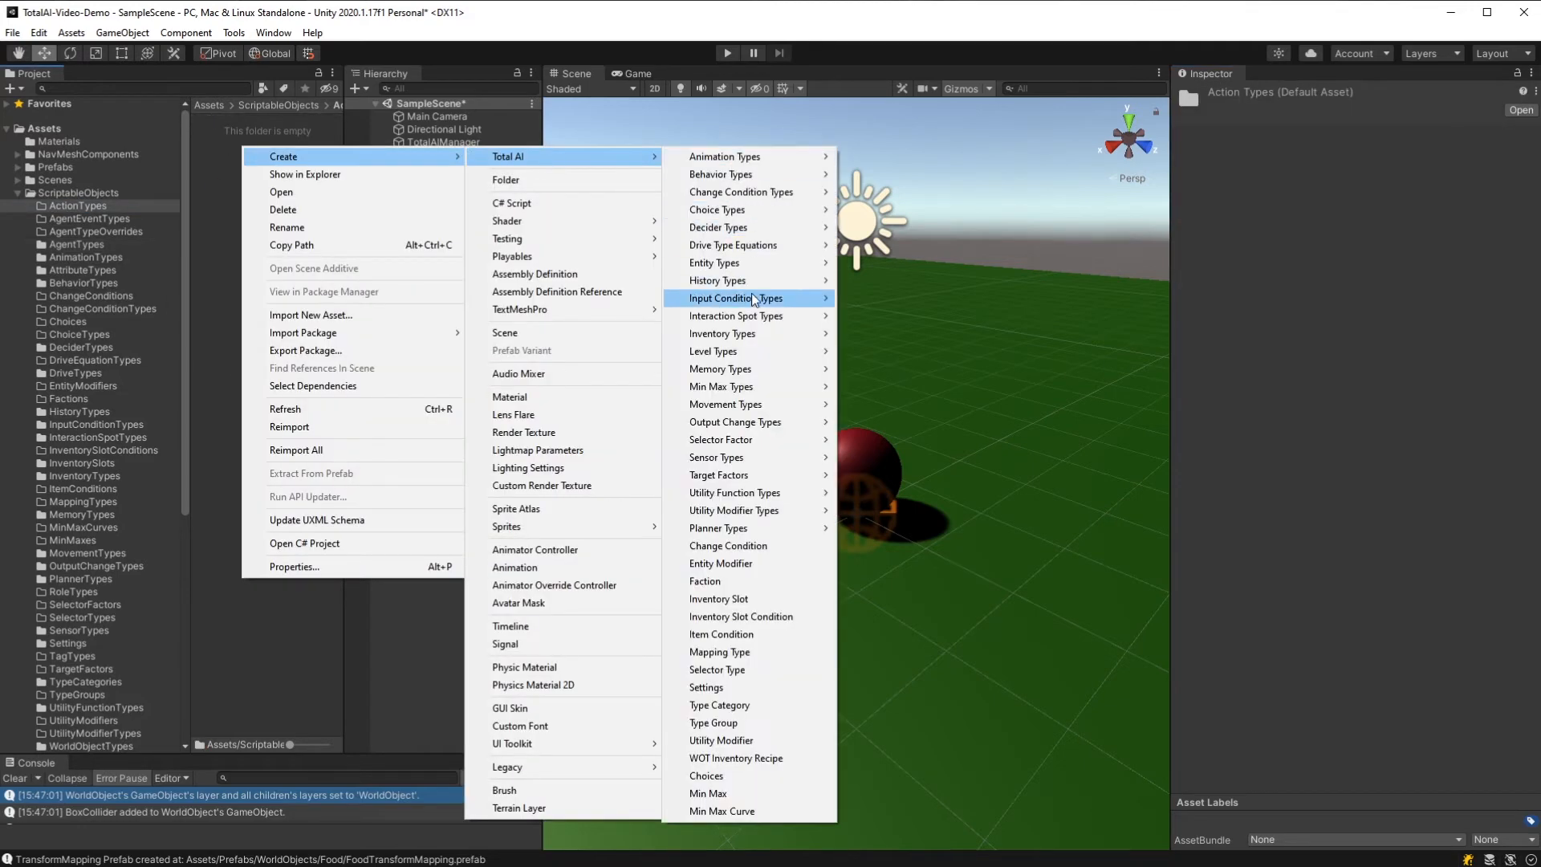
{"action": "mouse_move", "coordinate": [722, 350]}
{"action": "left_click", "coordinate": [879, 351]}
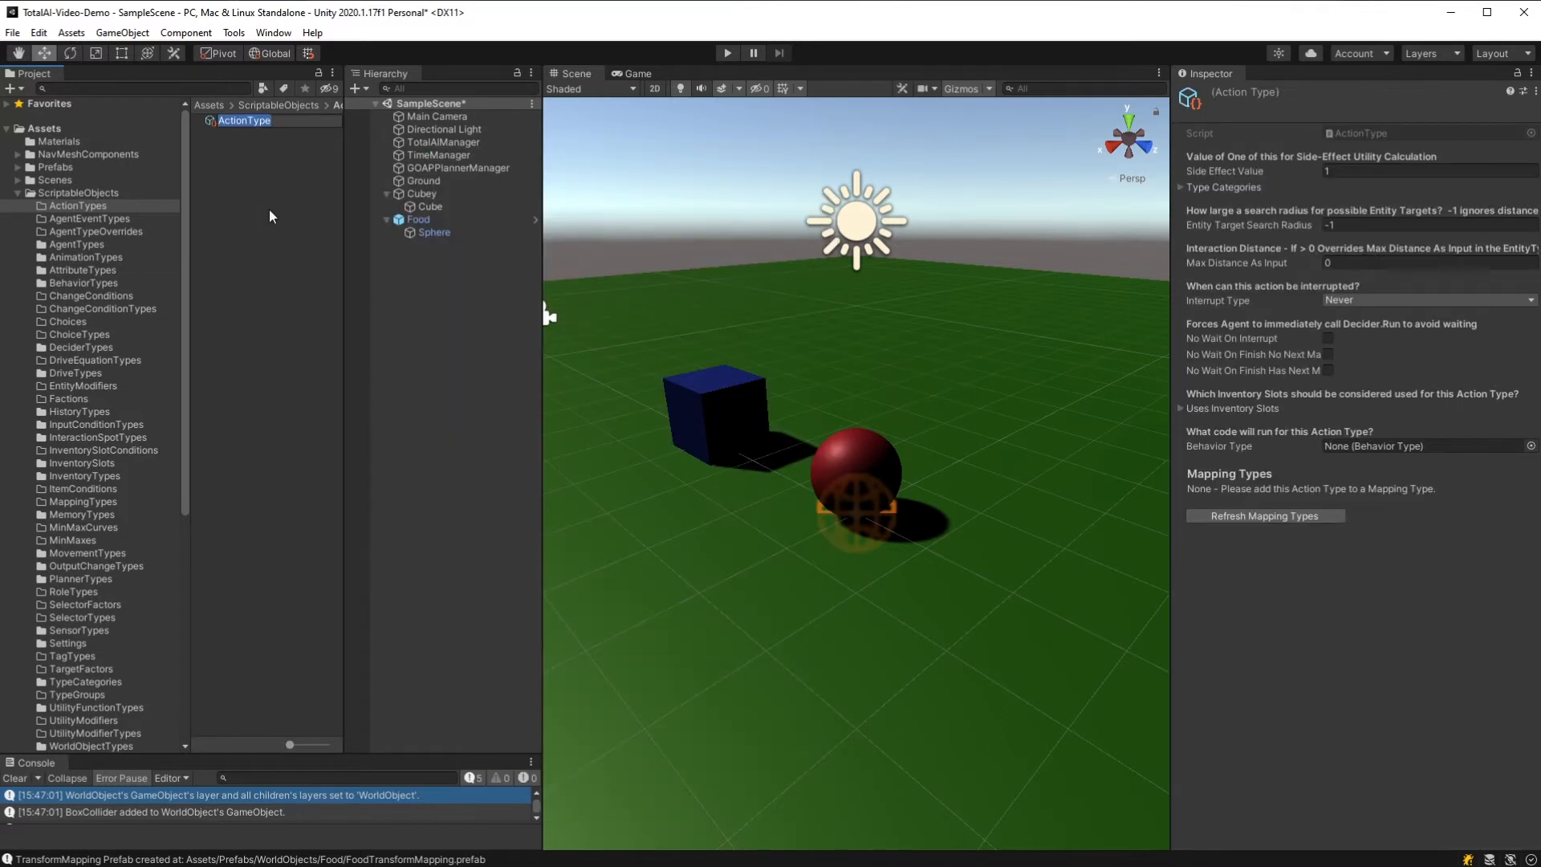
{"action": "type", "text": "GoTo"}
{"action": "key", "text": "Return"}
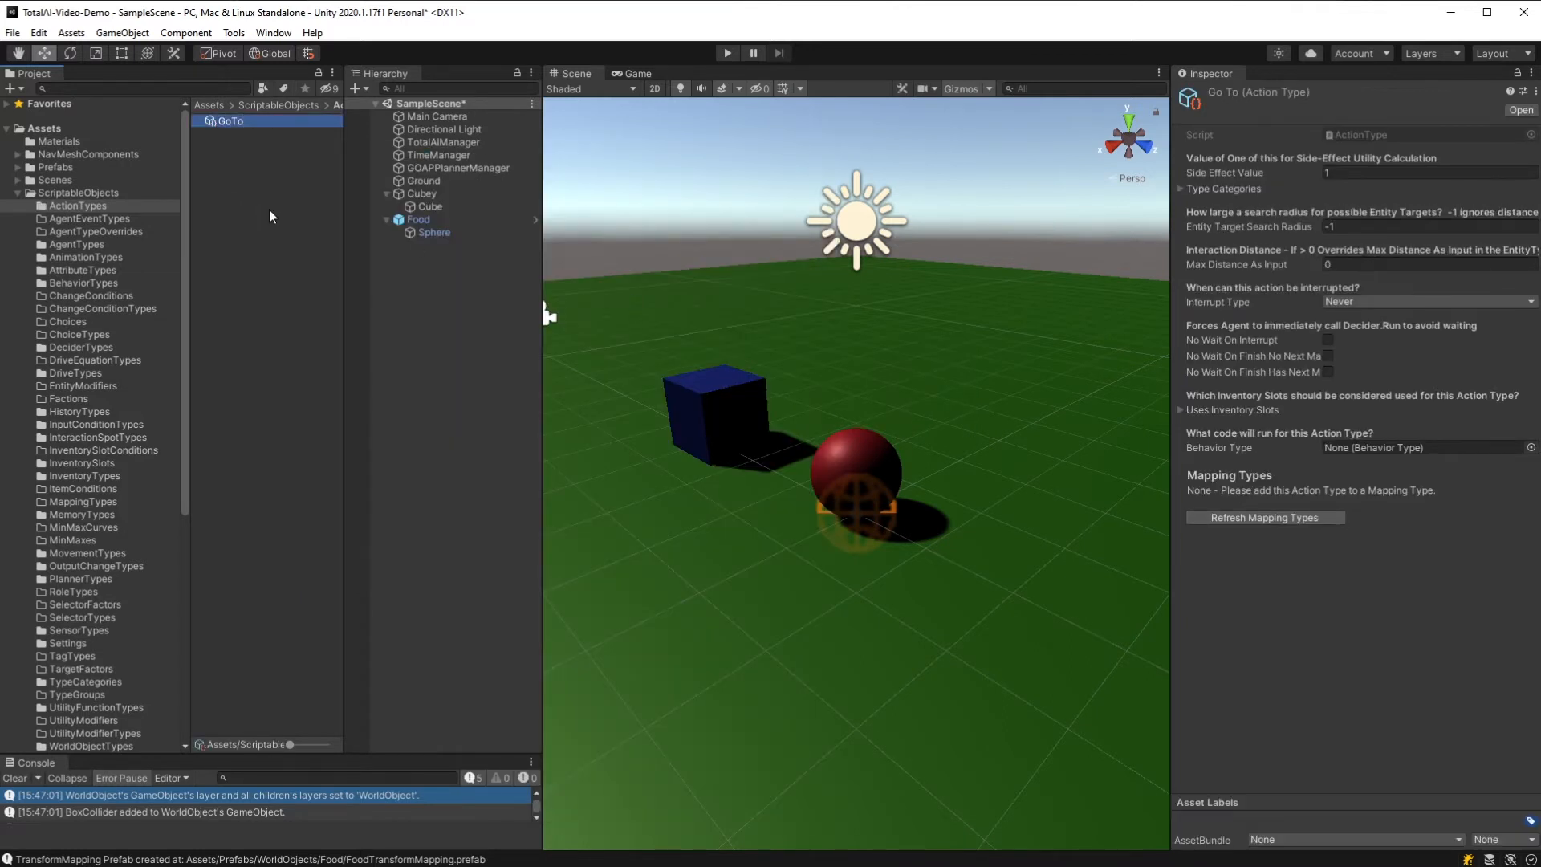
Step: Duplicate the GoTo action type and name the copy Eat
{"action": "key", "text": "ctrl+d"}
{"action": "key", "text": "F2"}
{"action": "type", "text": "Eat"}
{"action": "key", "text": "Return"}
Step: Assign the GoToBT behavior type to the GoTo action type and NothingBT to the Eat action type
{"action": "left_click", "coordinate": [240, 135]}
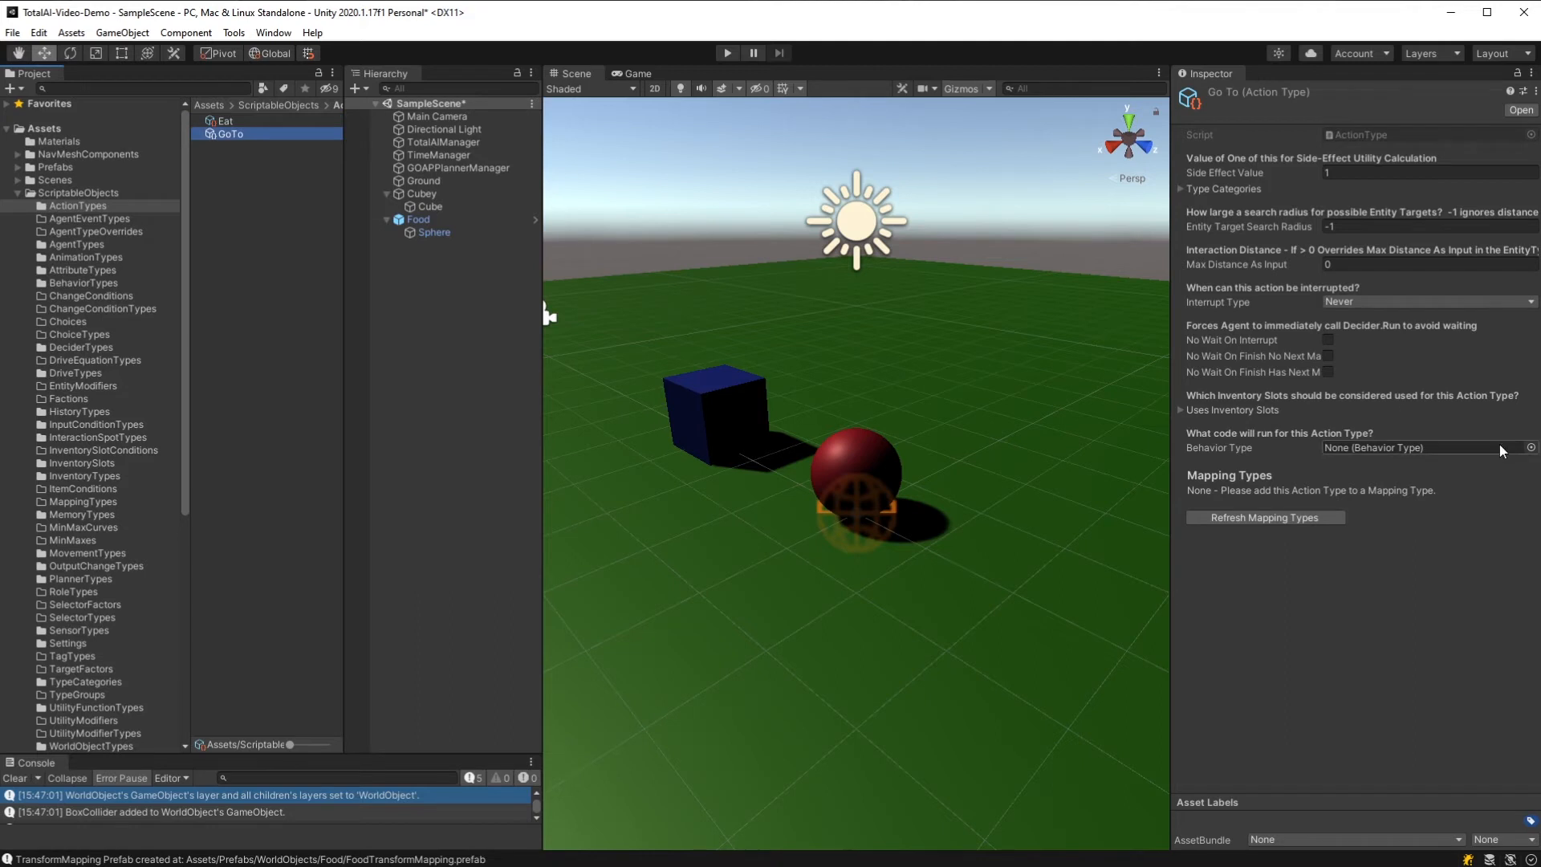
{"action": "left_click", "coordinate": [1531, 447]}
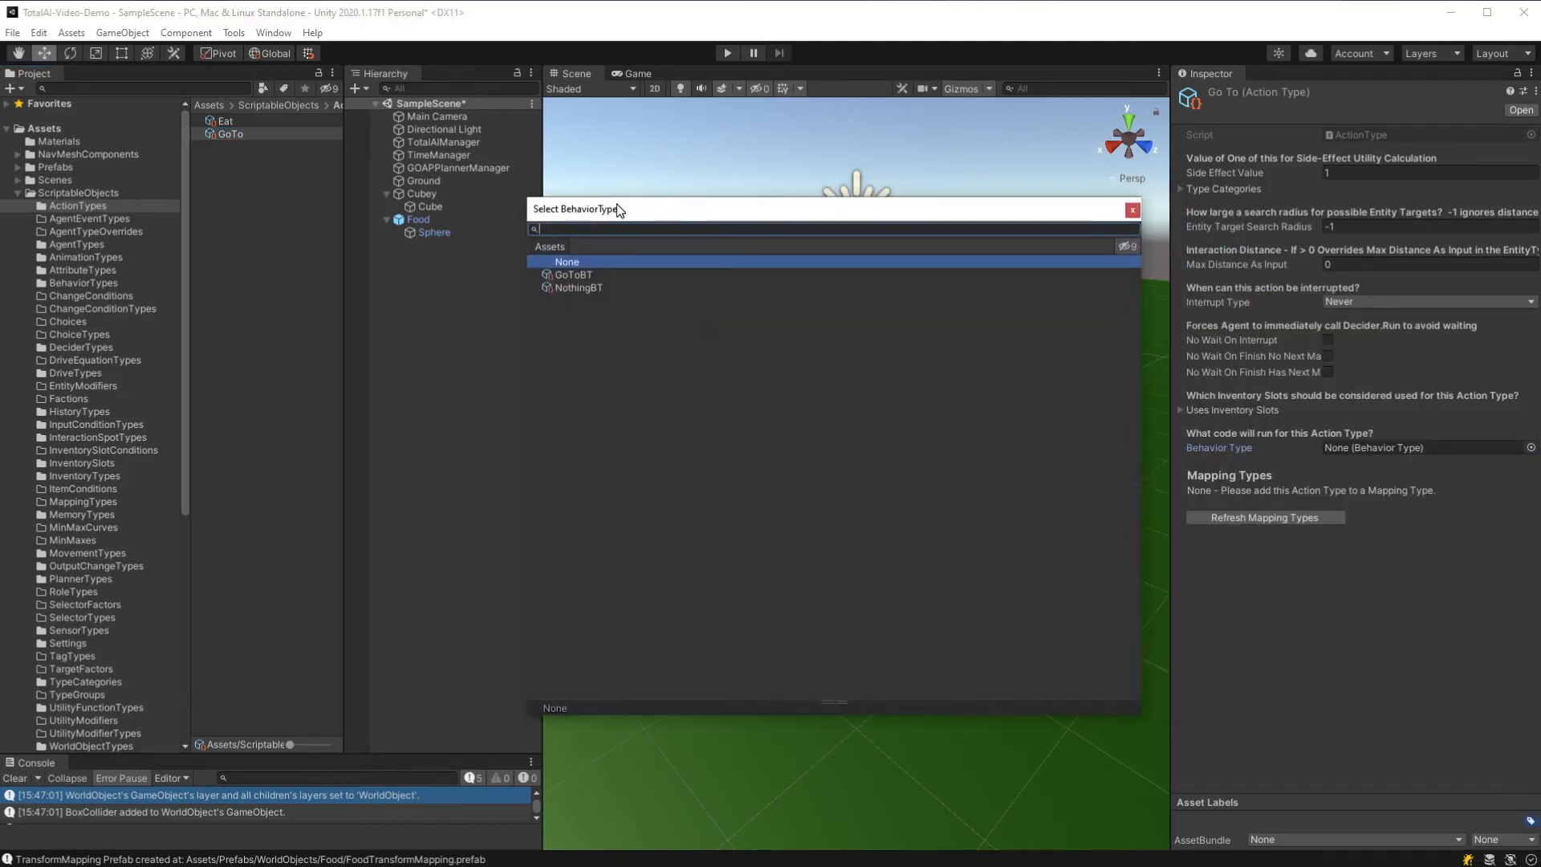
{"action": "double_click", "coordinate": [574, 281]}
{"action": "left_click", "coordinate": [217, 120]}
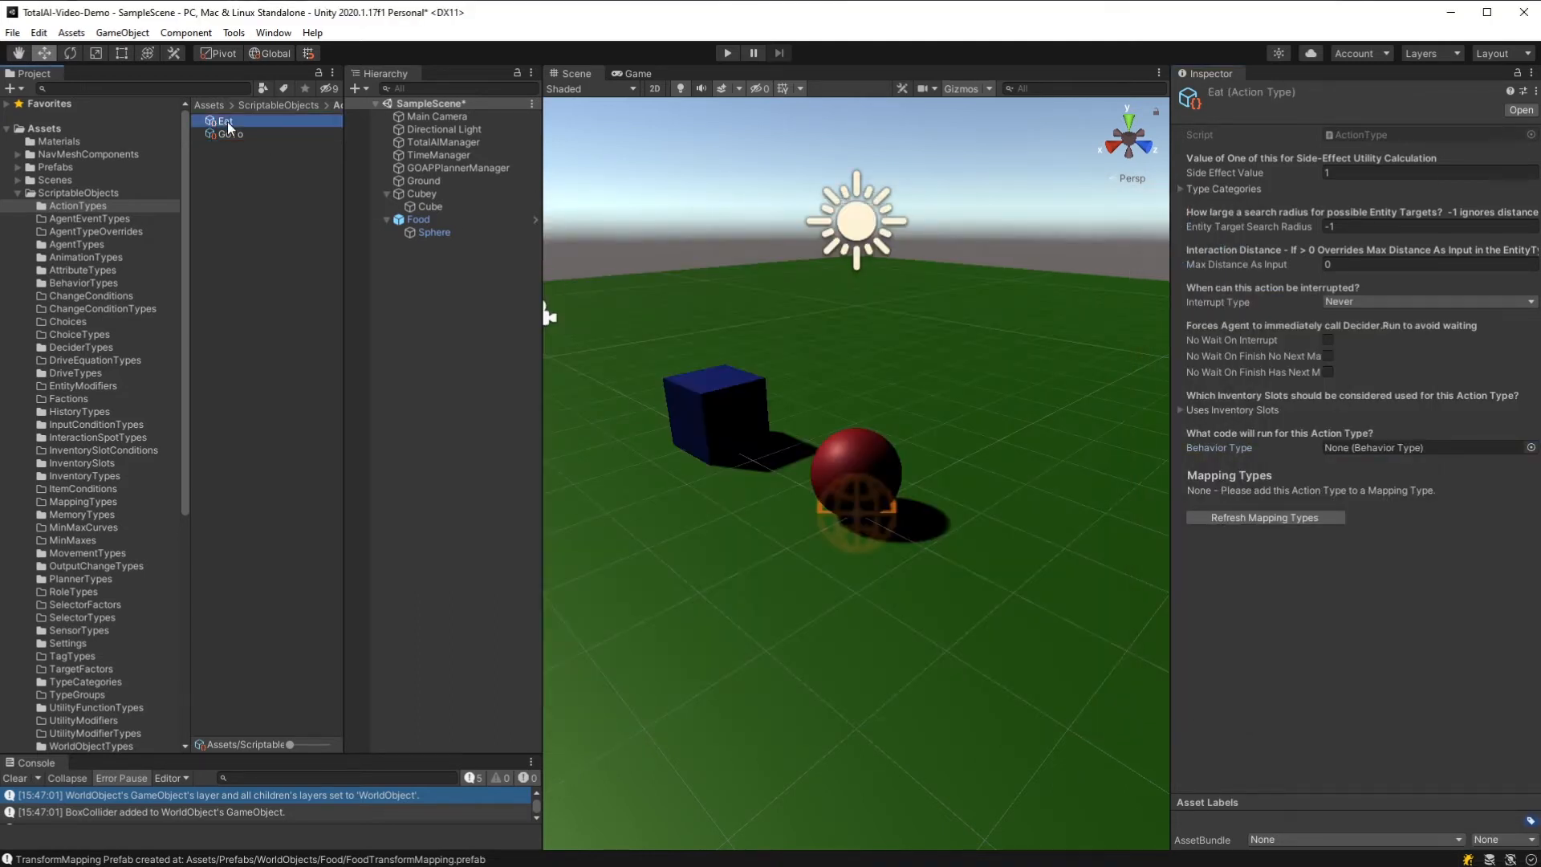
{"action": "left_click", "coordinate": [1530, 447]}
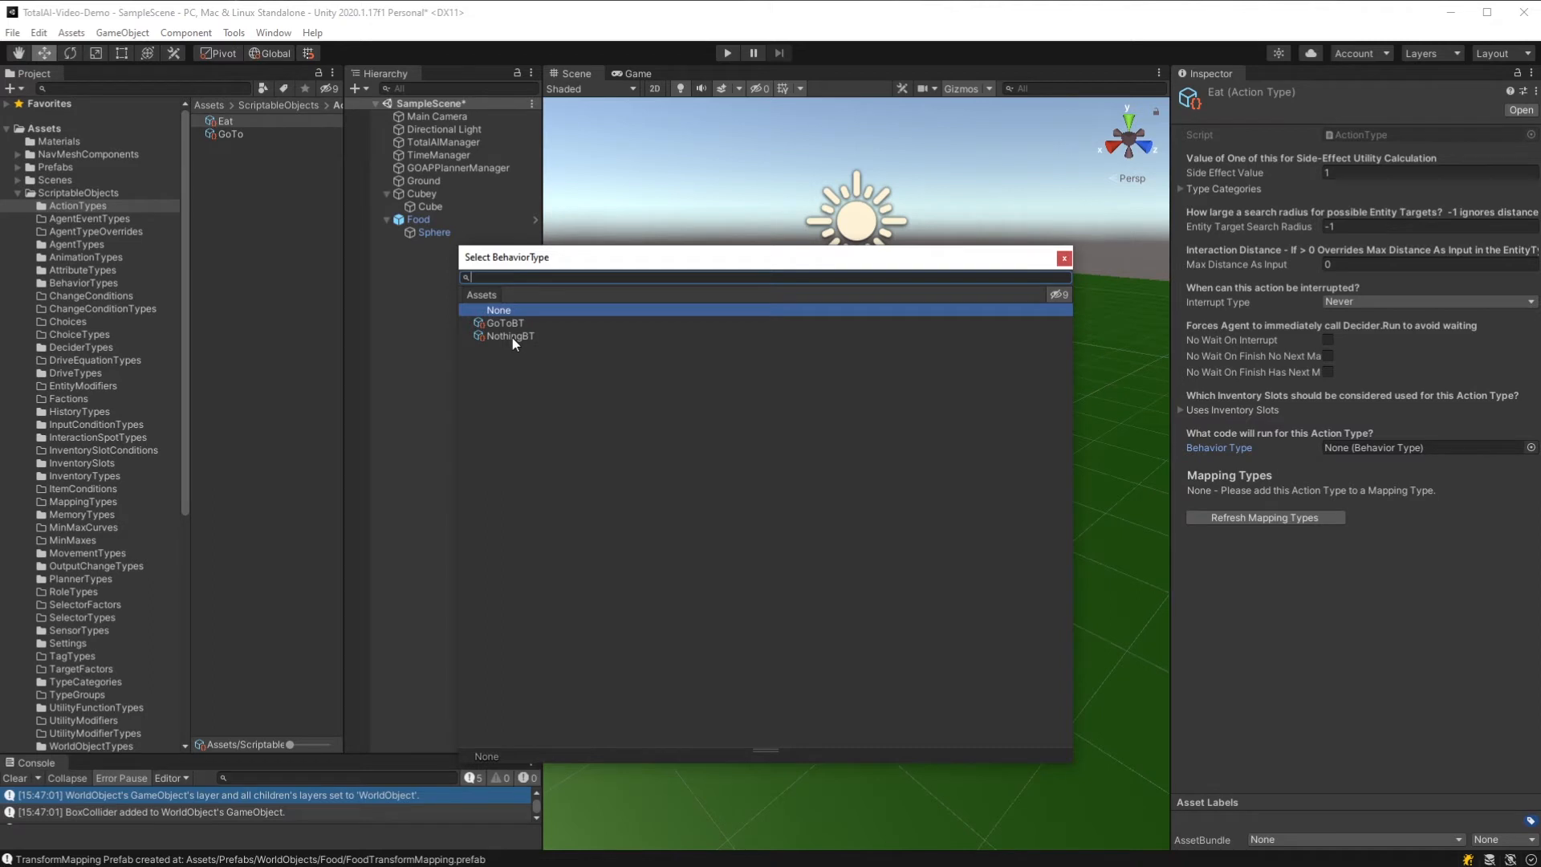
{"action": "double_click", "coordinate": [512, 338]}
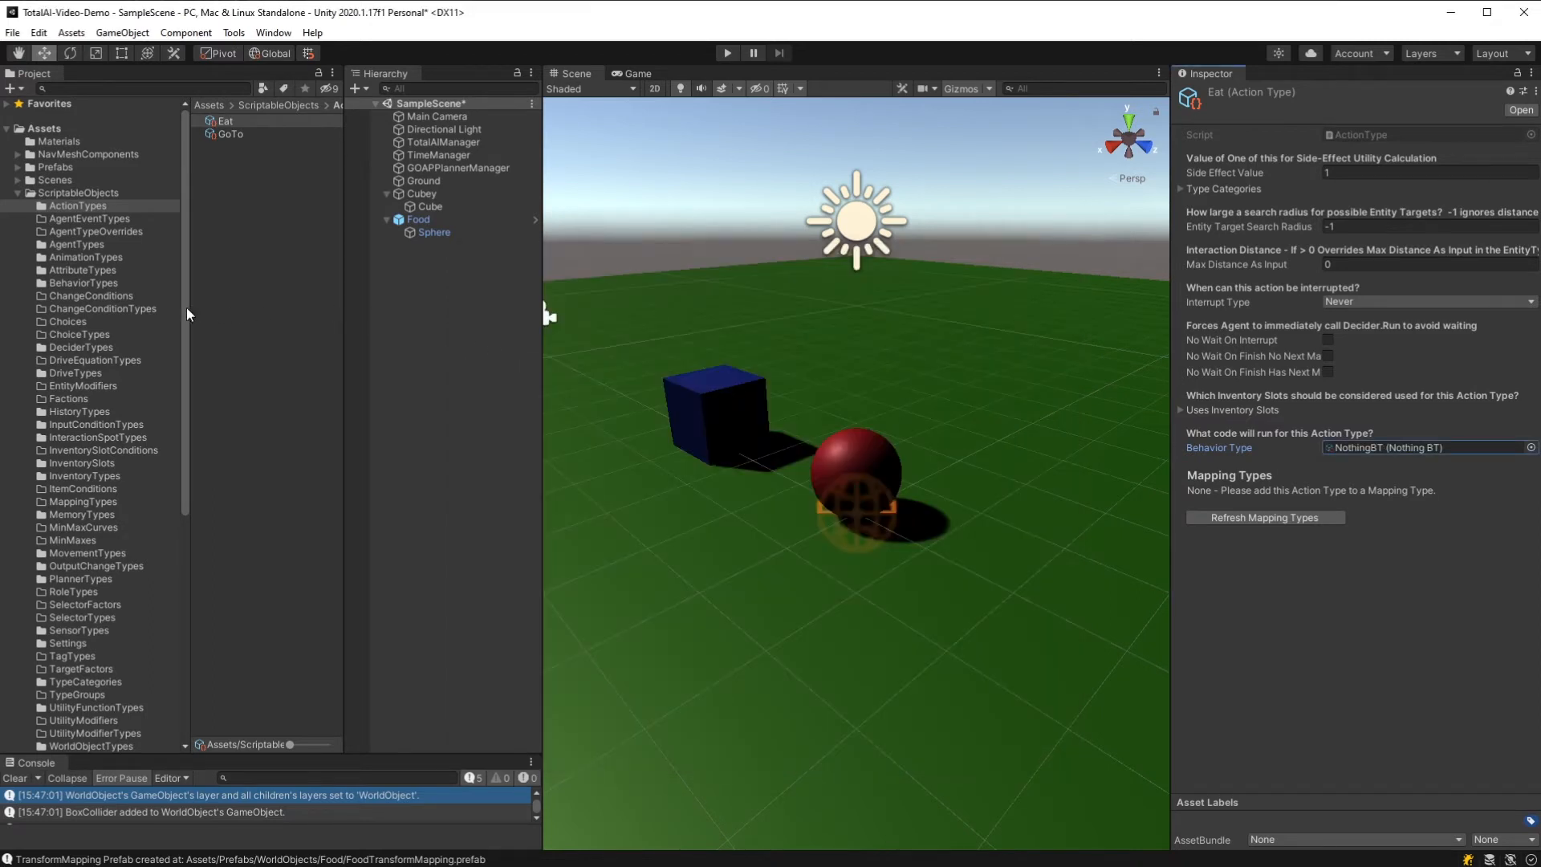
Step: Review the movement, GoTo and wait time settings of the GoToBT behavior type
{"action": "left_click", "coordinate": [84, 284]}
{"action": "left_click", "coordinate": [247, 122]}
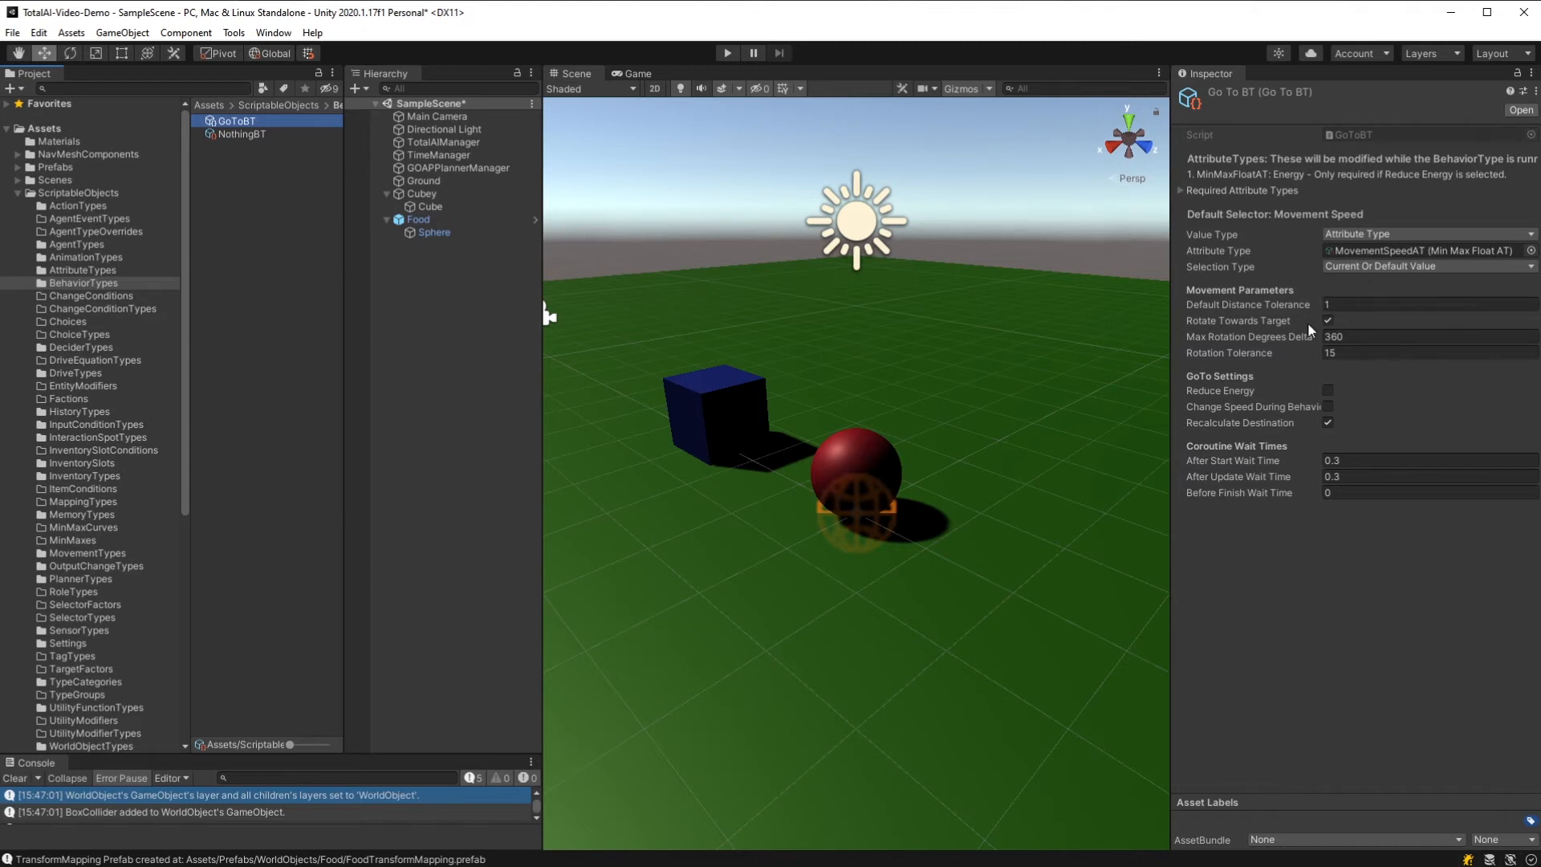
{"action": "mouse_move", "coordinate": [1272, 325]}
Step: Add two empty action type entries to the Cube agent type
{"action": "left_click", "coordinate": [78, 206]}
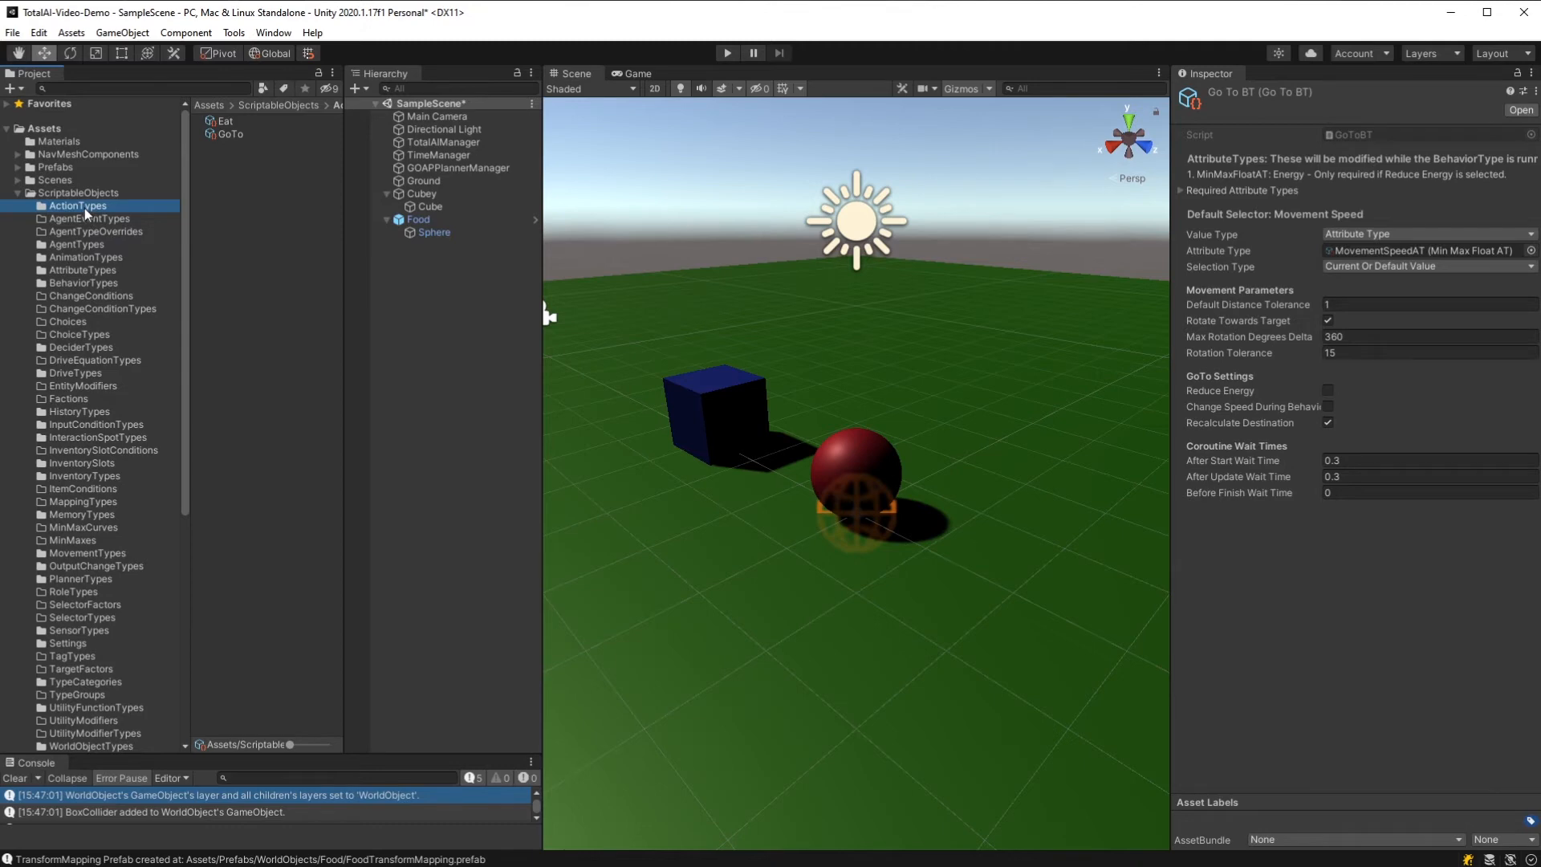
{"action": "left_click", "coordinate": [83, 245]}
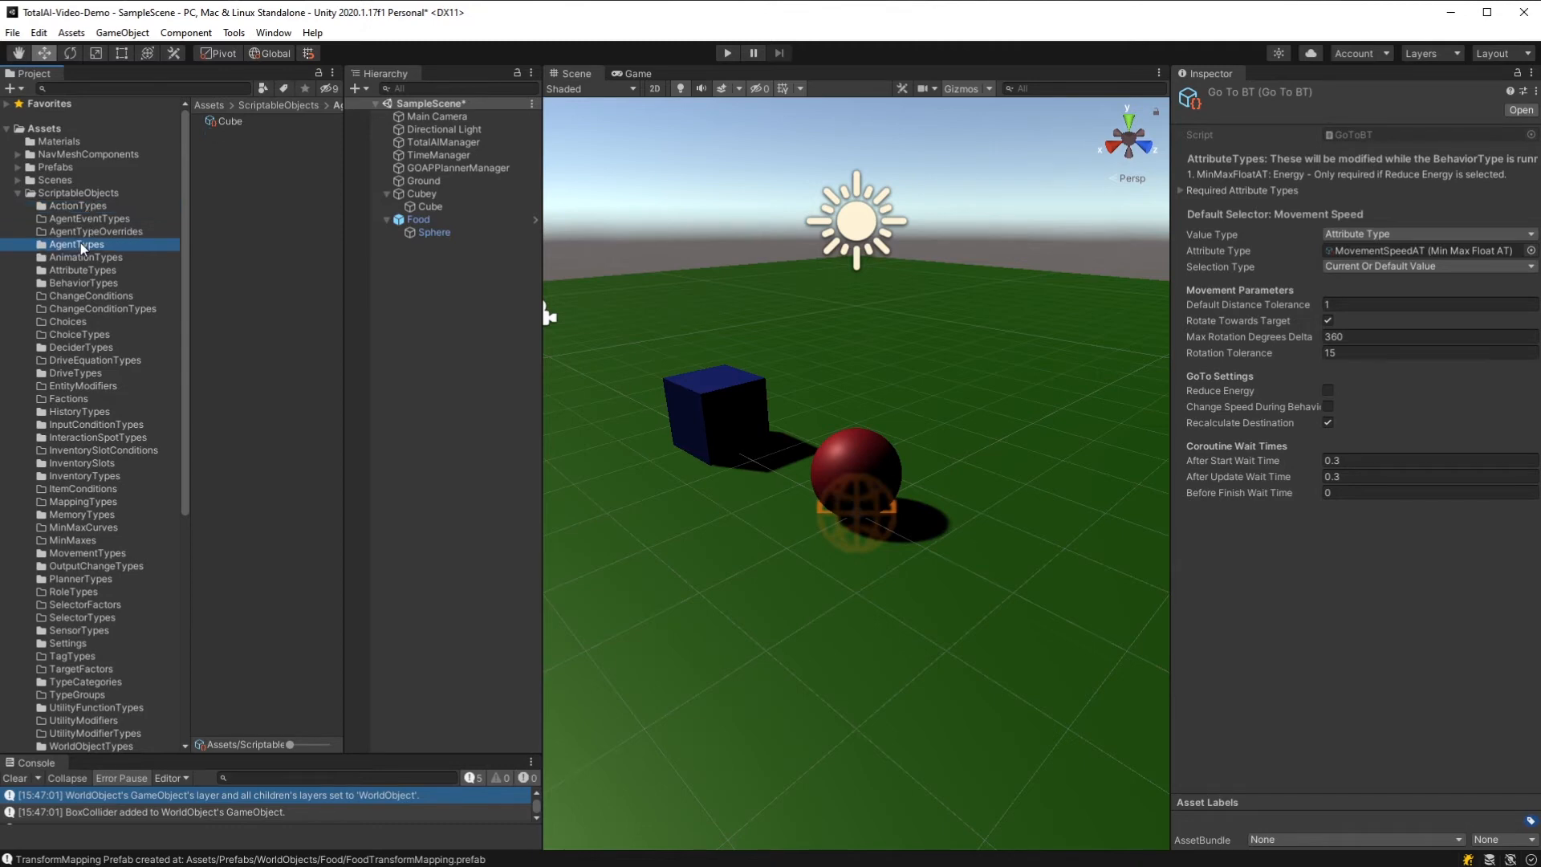
{"action": "left_click", "coordinate": [233, 122]}
{"action": "scroll", "coordinate": [1445, 683], "scroll_direction": "down", "scroll_amount": 3}
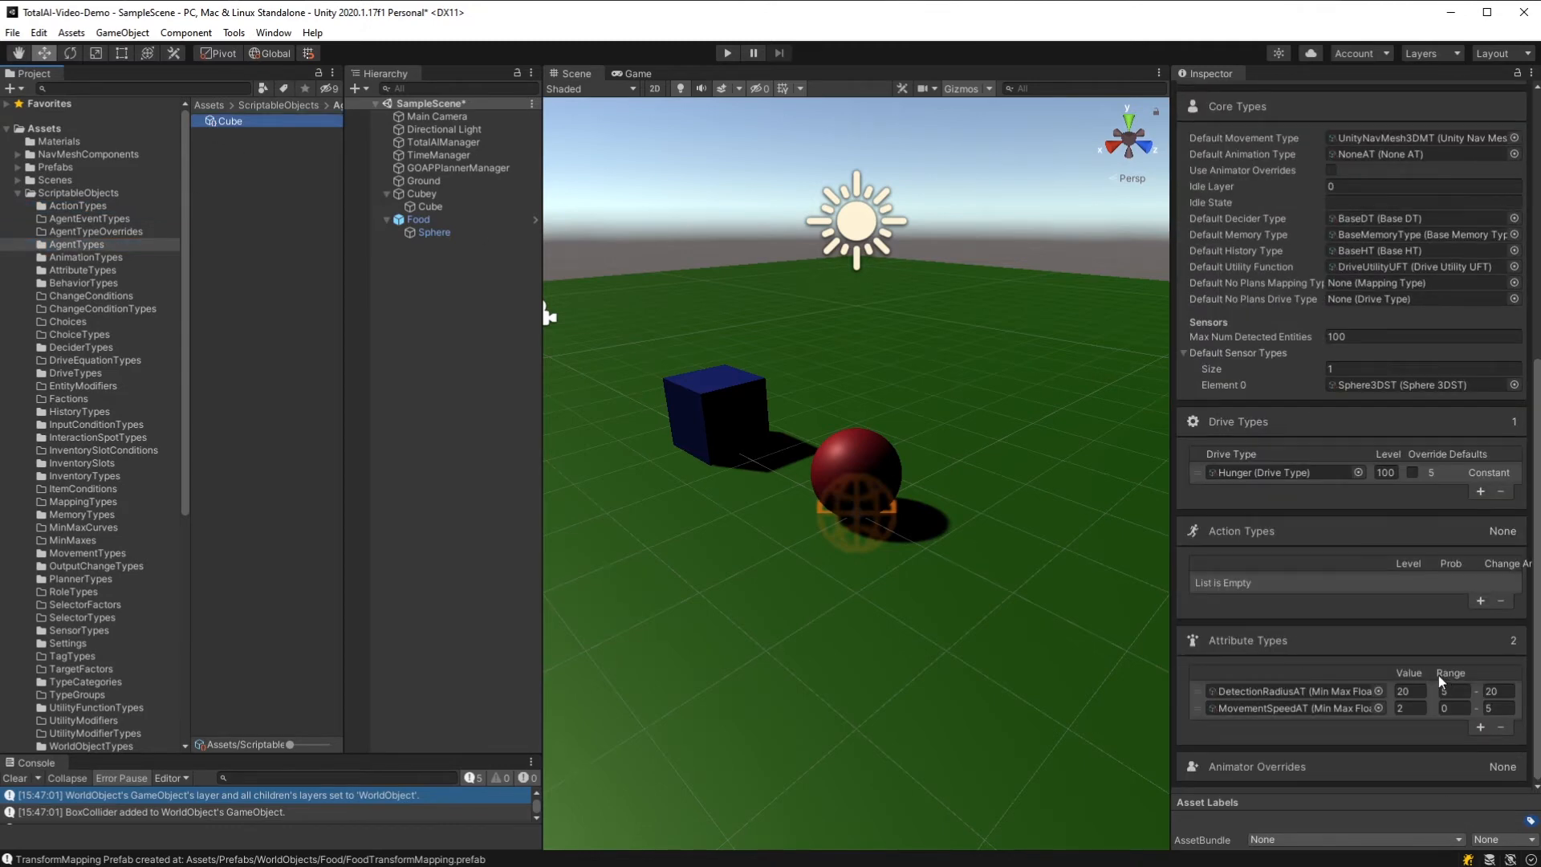
{"action": "left_click", "coordinate": [1481, 601]}
{"action": "left_click", "coordinate": [1480, 602]}
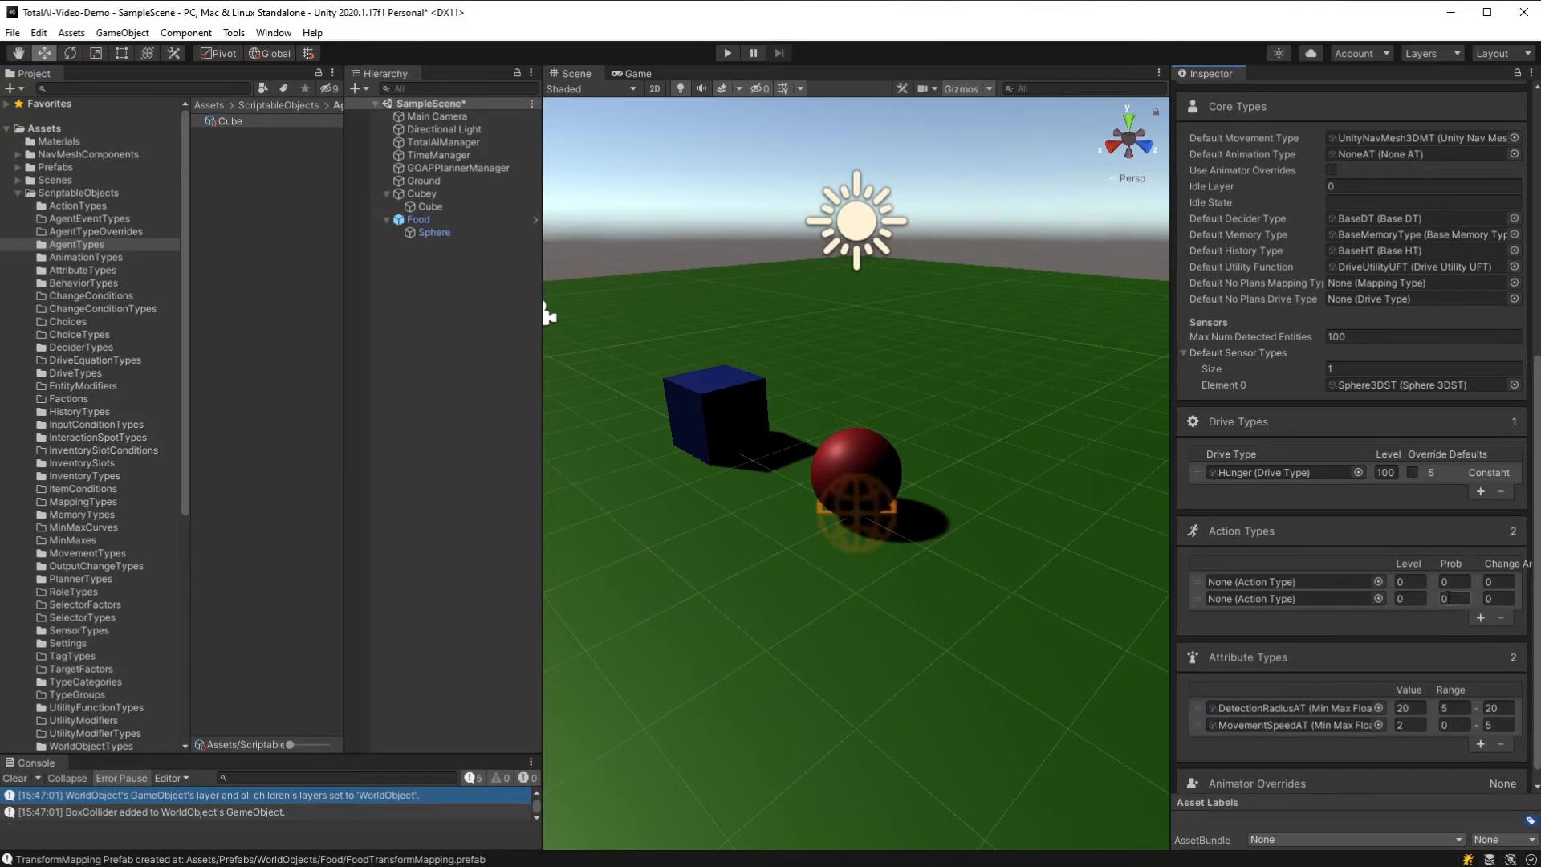
Step: Set the Cube agent type's first action entry to GoTo and the second to Eat
{"action": "left_click_drag", "start_coordinate": [1170, 579], "coordinate": [1147, 582]}
{"action": "left_click", "coordinate": [1353, 582]}
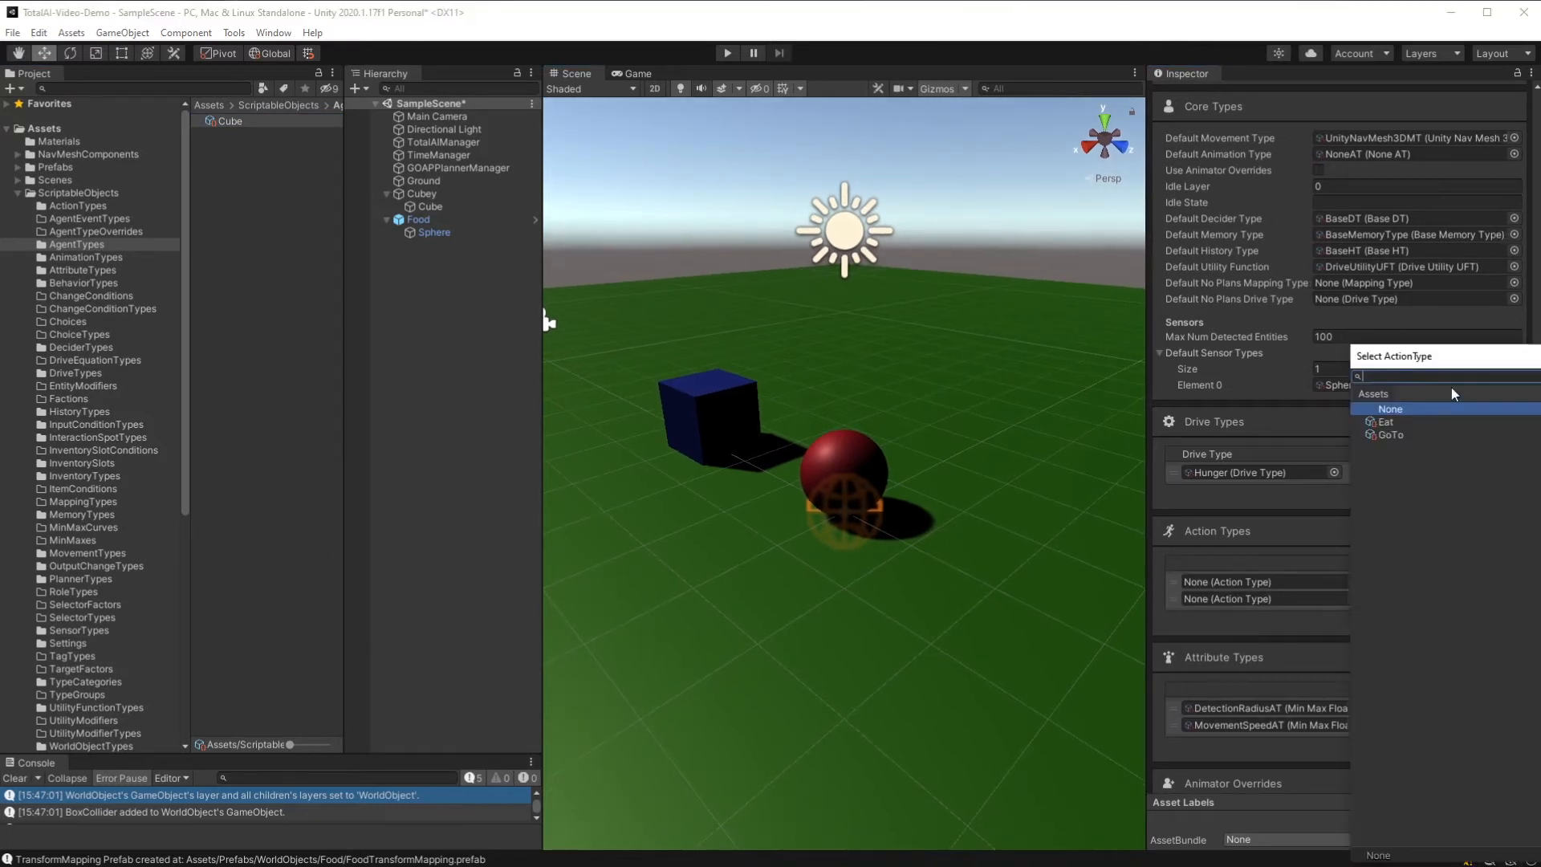
{"action": "left_click", "coordinate": [1393, 435]}
{"action": "left_click", "coordinate": [1338, 602]}
{"action": "left_click", "coordinate": [1354, 597]}
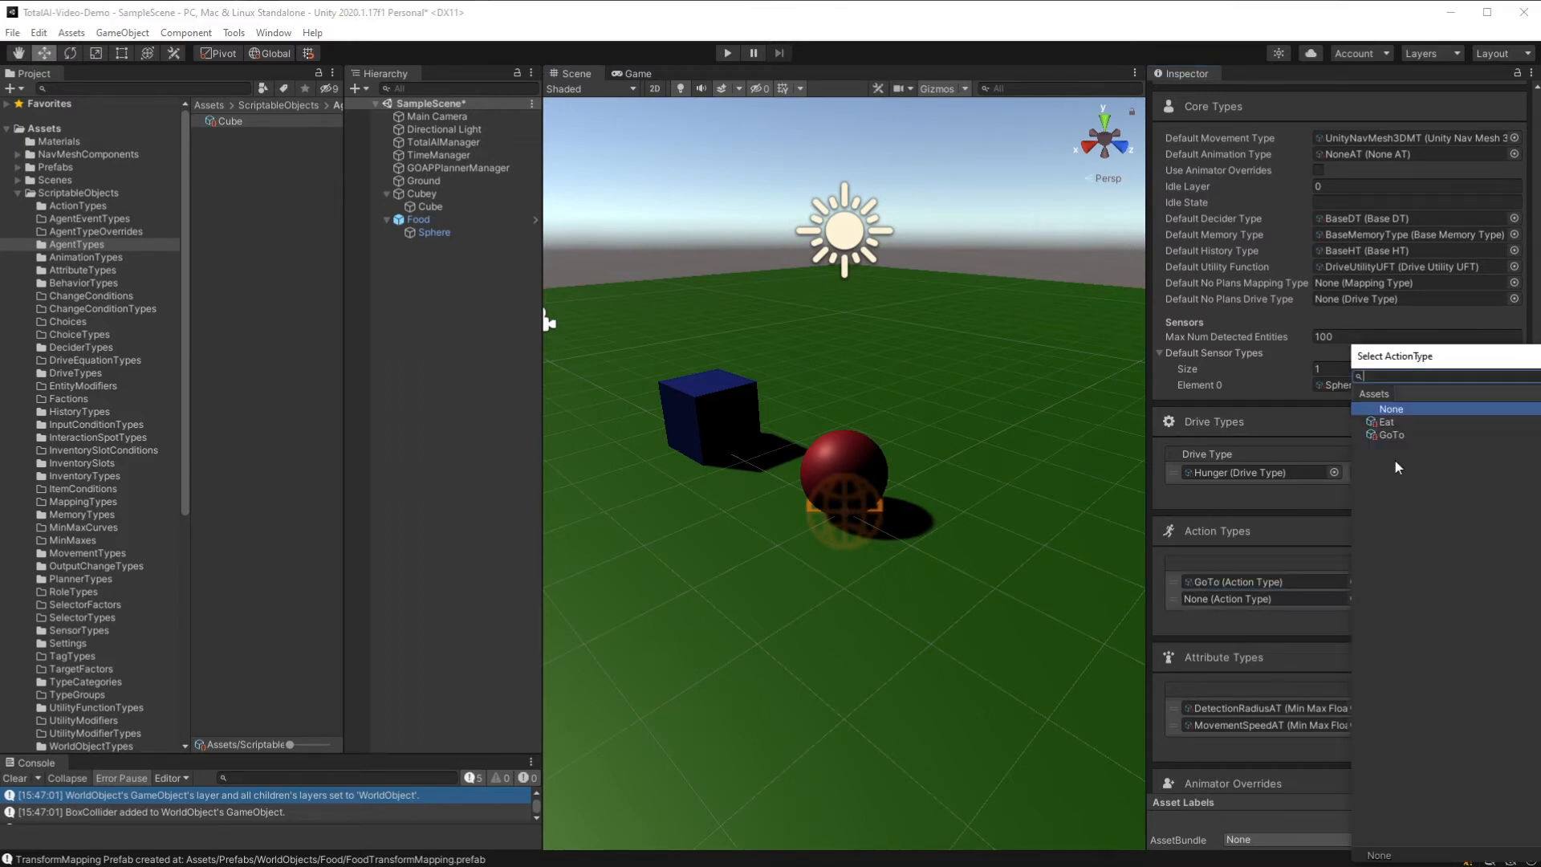
{"action": "double_click", "coordinate": [1387, 421]}
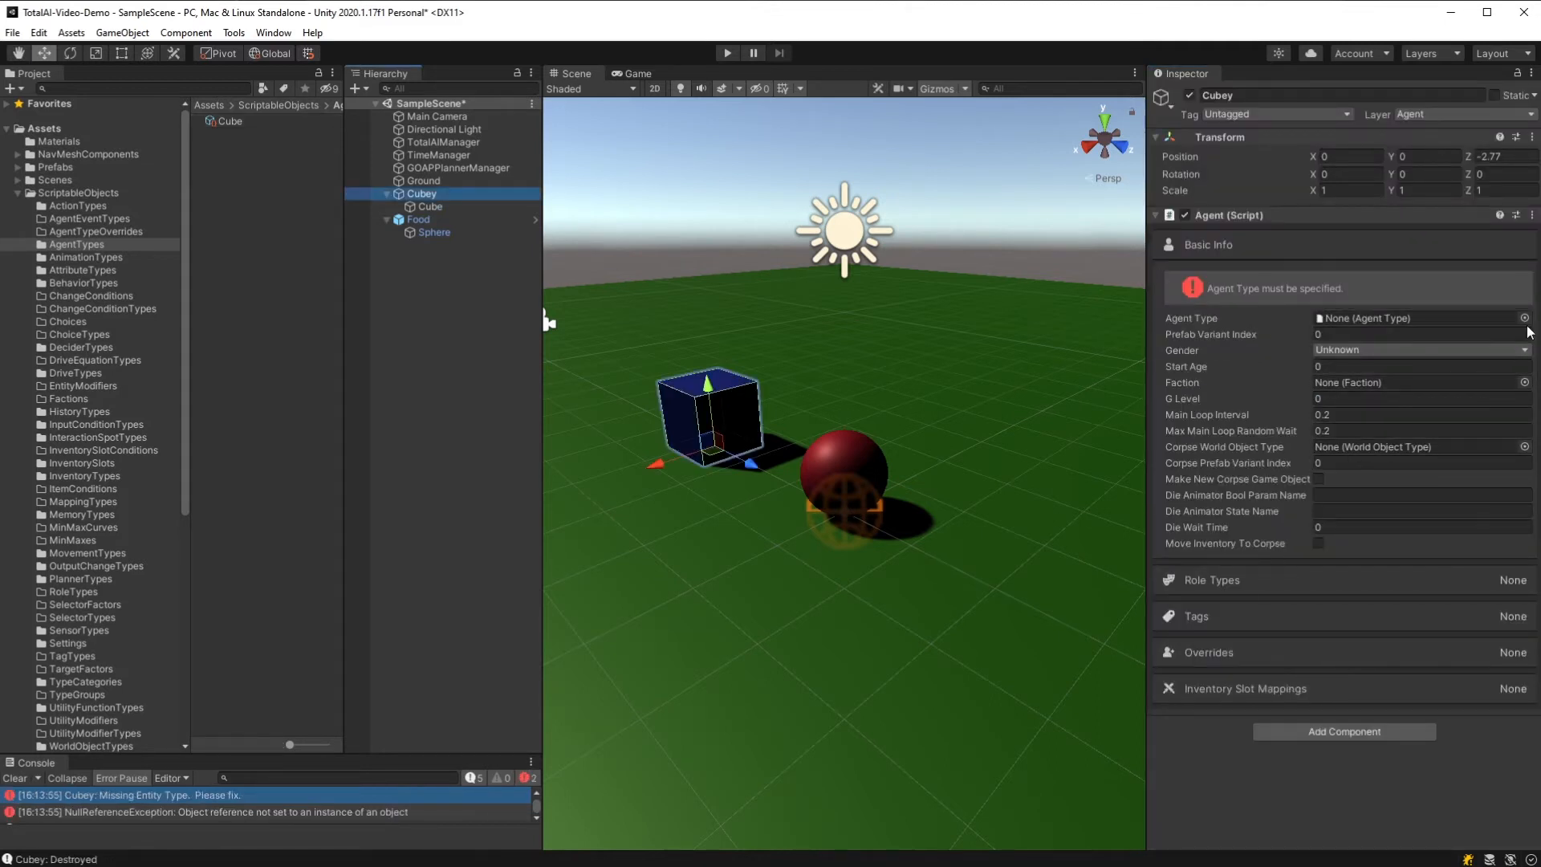
Step: Assign the Cube agent type to the Cubey object's Agent component, keeping the gender Unknown
{"action": "left_click", "coordinate": [1525, 318]}
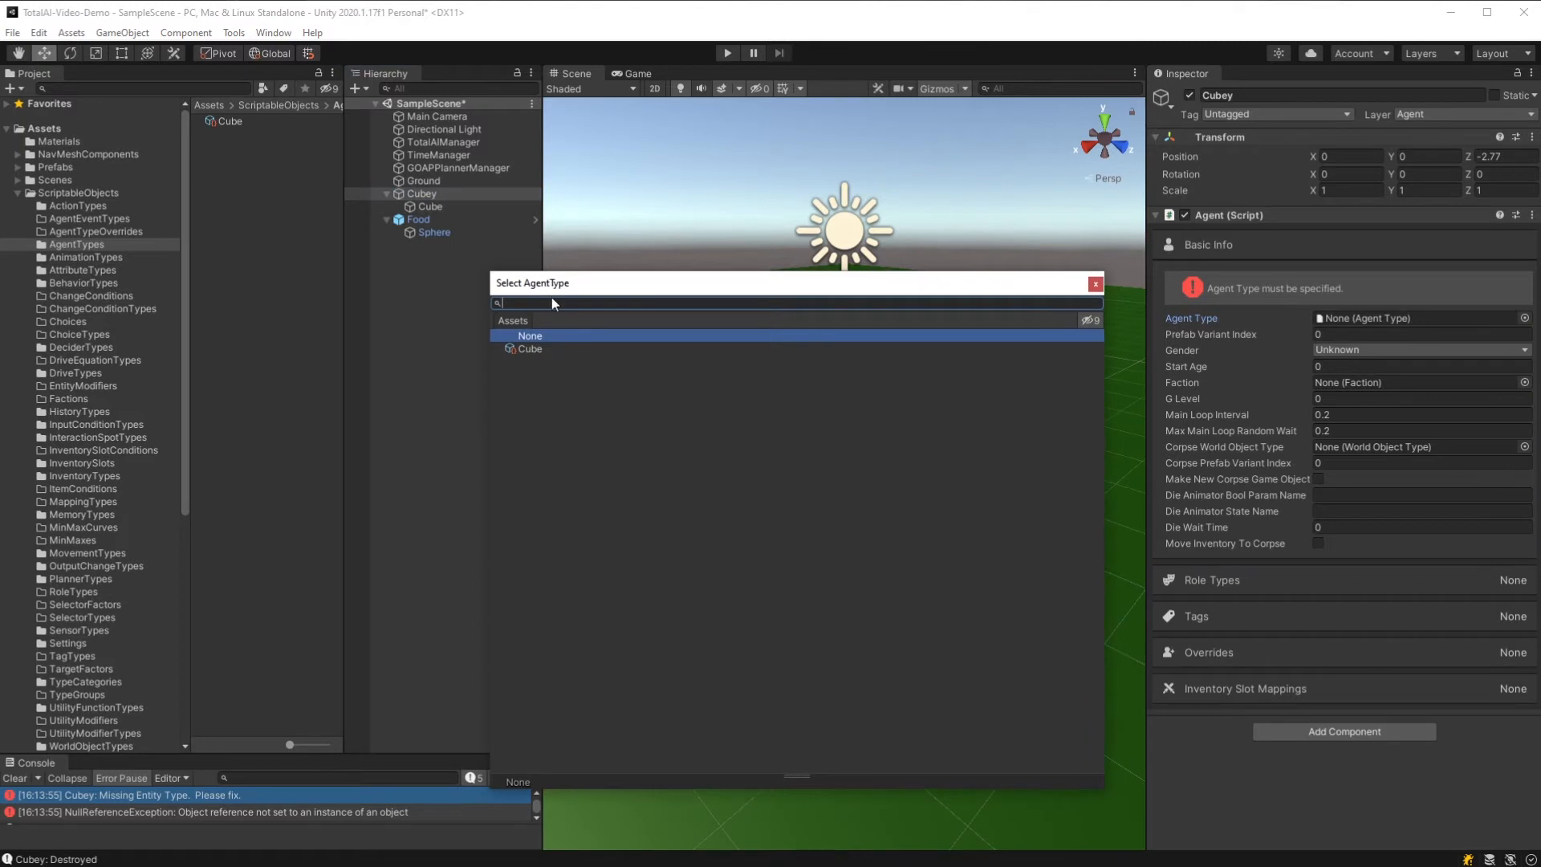
{"action": "double_click", "coordinate": [540, 350]}
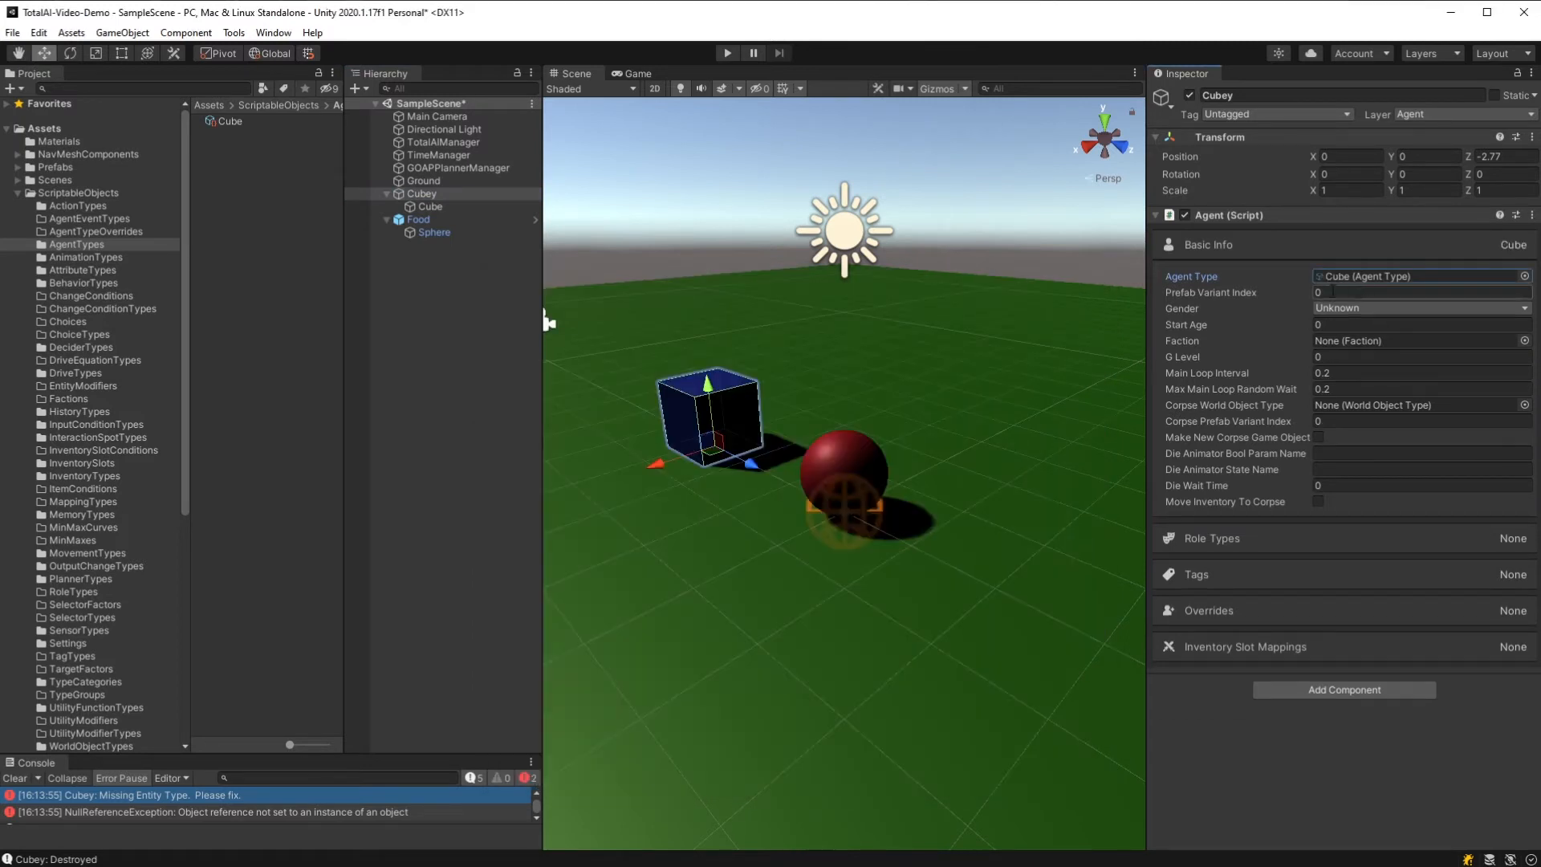
{"action": "left_click", "coordinate": [1349, 308]}
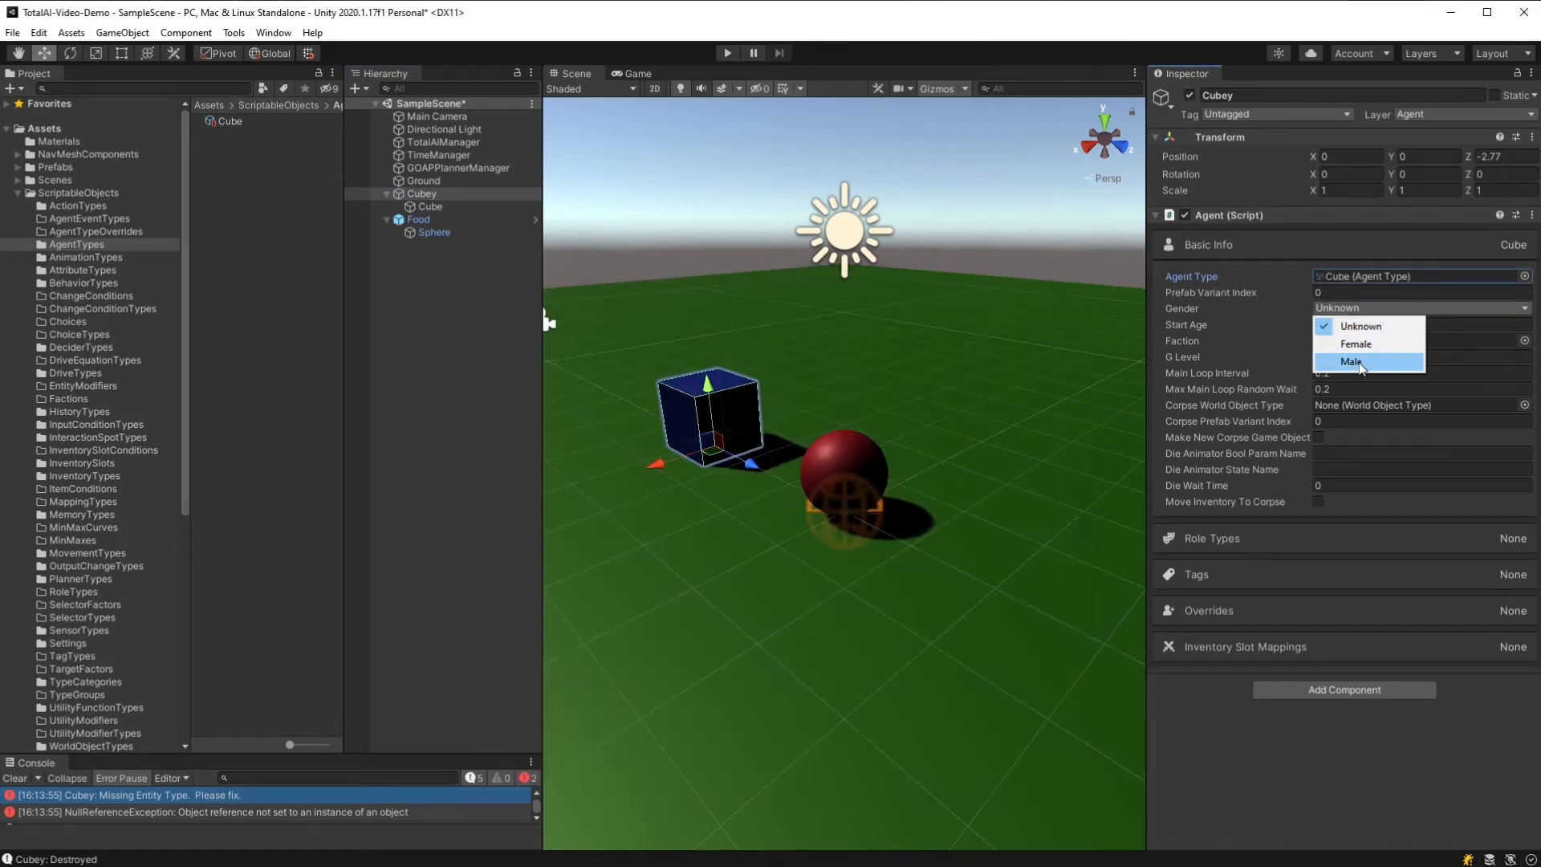
{"action": "left_click", "coordinate": [1361, 325]}
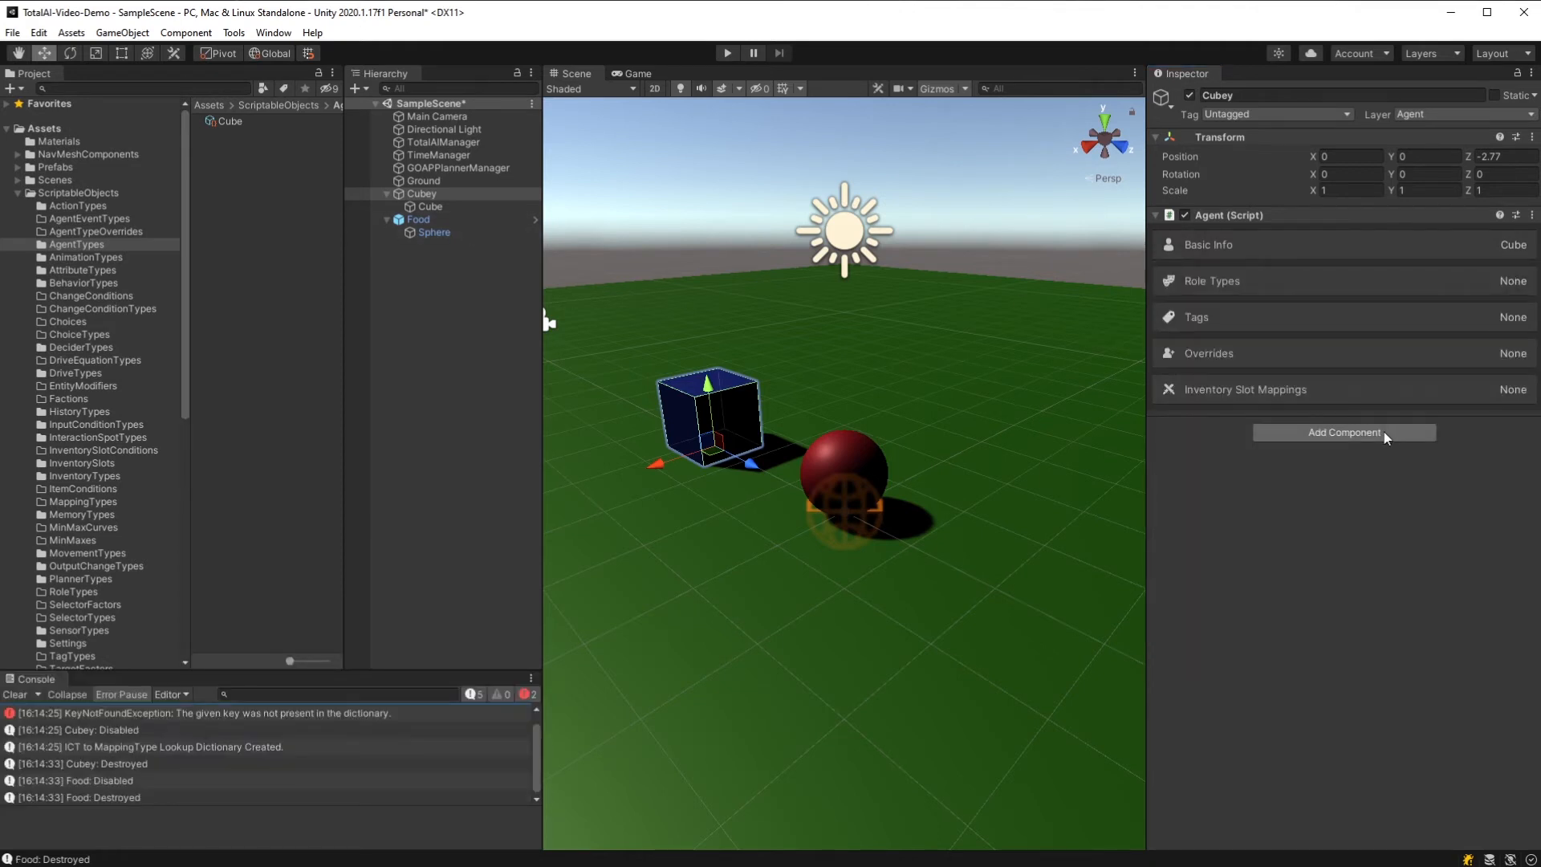
Step: Add a Nav Mesh Agent component to Cubey and set its obstacle avoidance height to 1
{"action": "left_click", "coordinate": [1382, 433]}
{"action": "type", "text": "nav"}
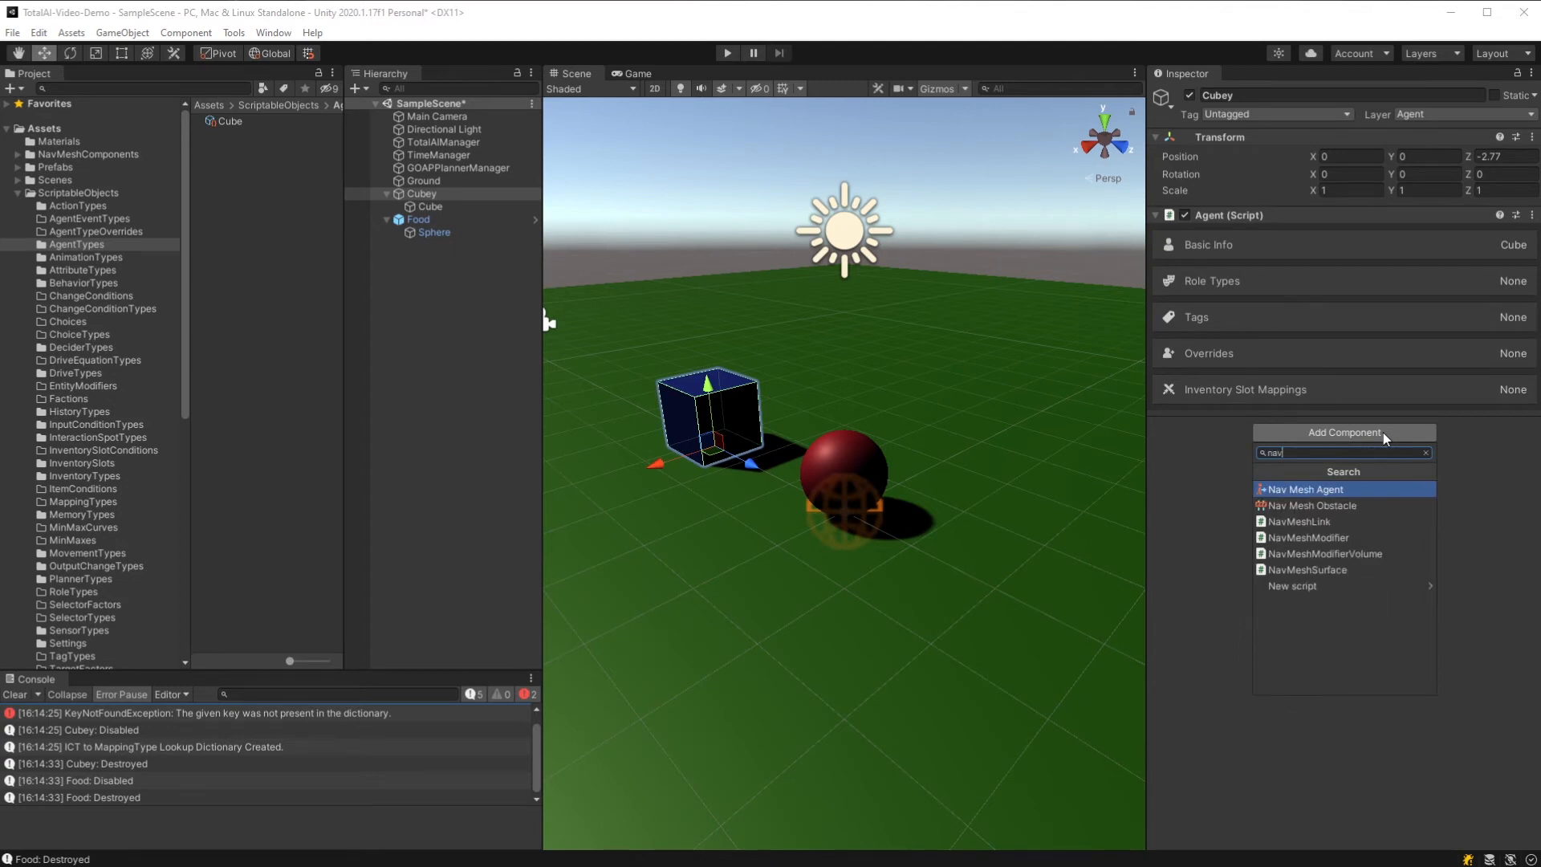
{"action": "key", "text": "Return"}
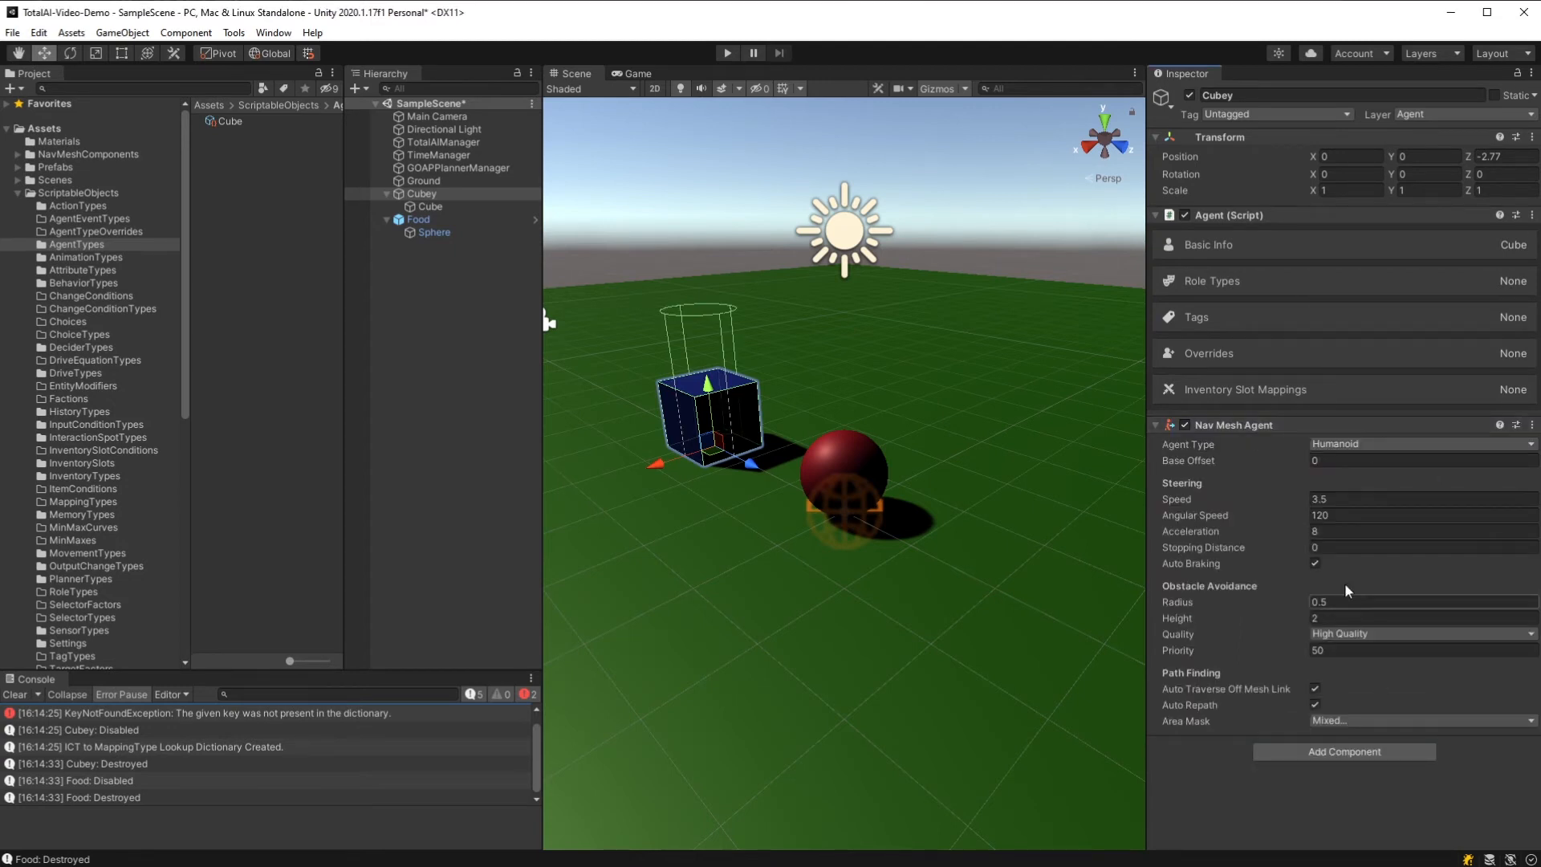
{"action": "type", "text": "1"}
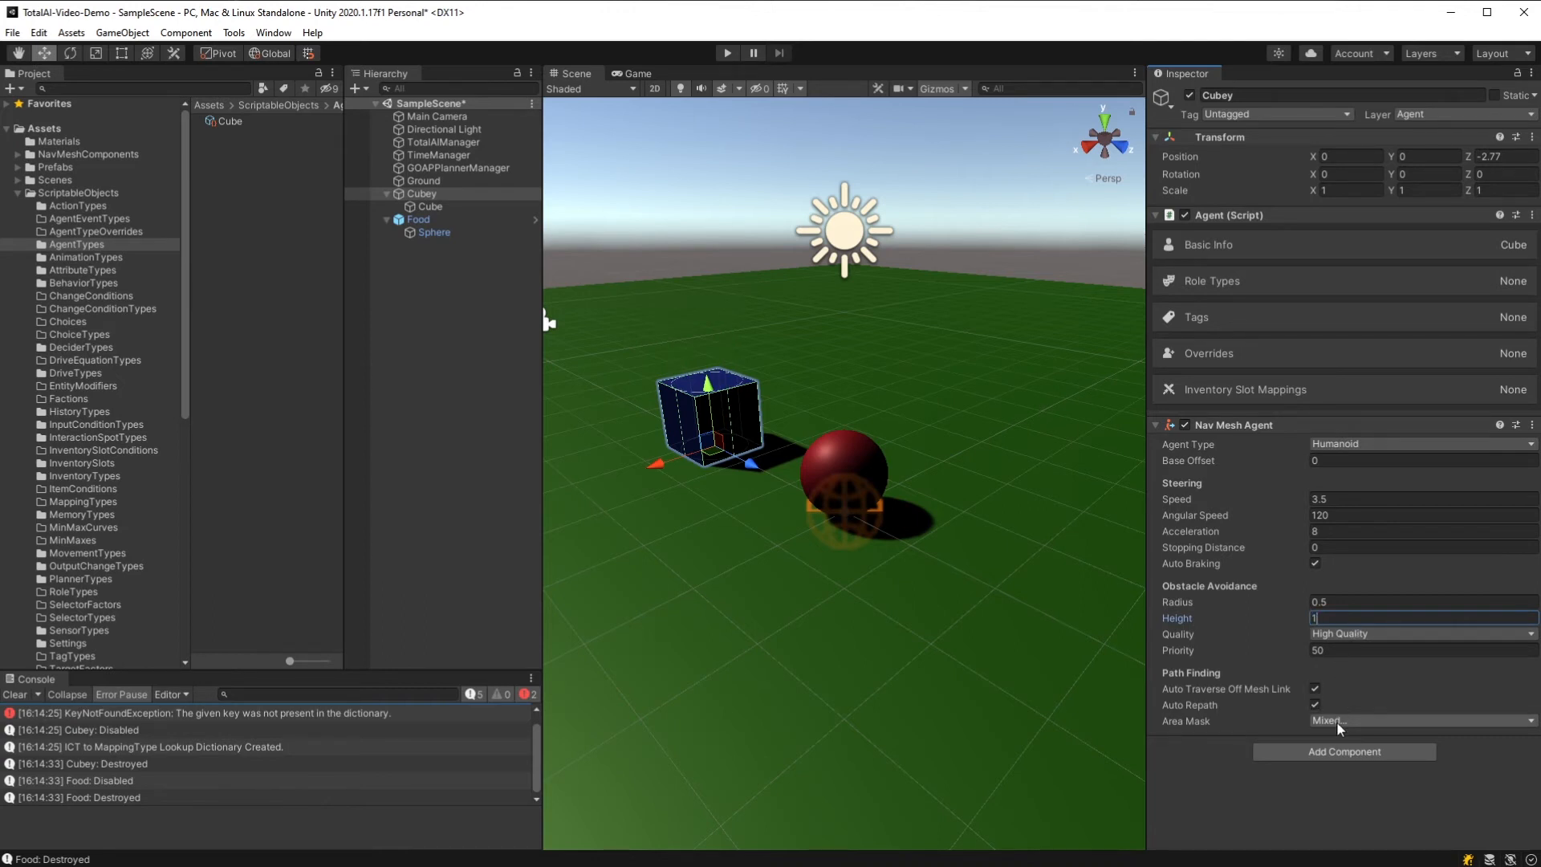
Step: Add a Non Root Motion Movement component to Cubey and place it above the Nav Mesh Agent component
{"action": "left_click", "coordinate": [1339, 752]}
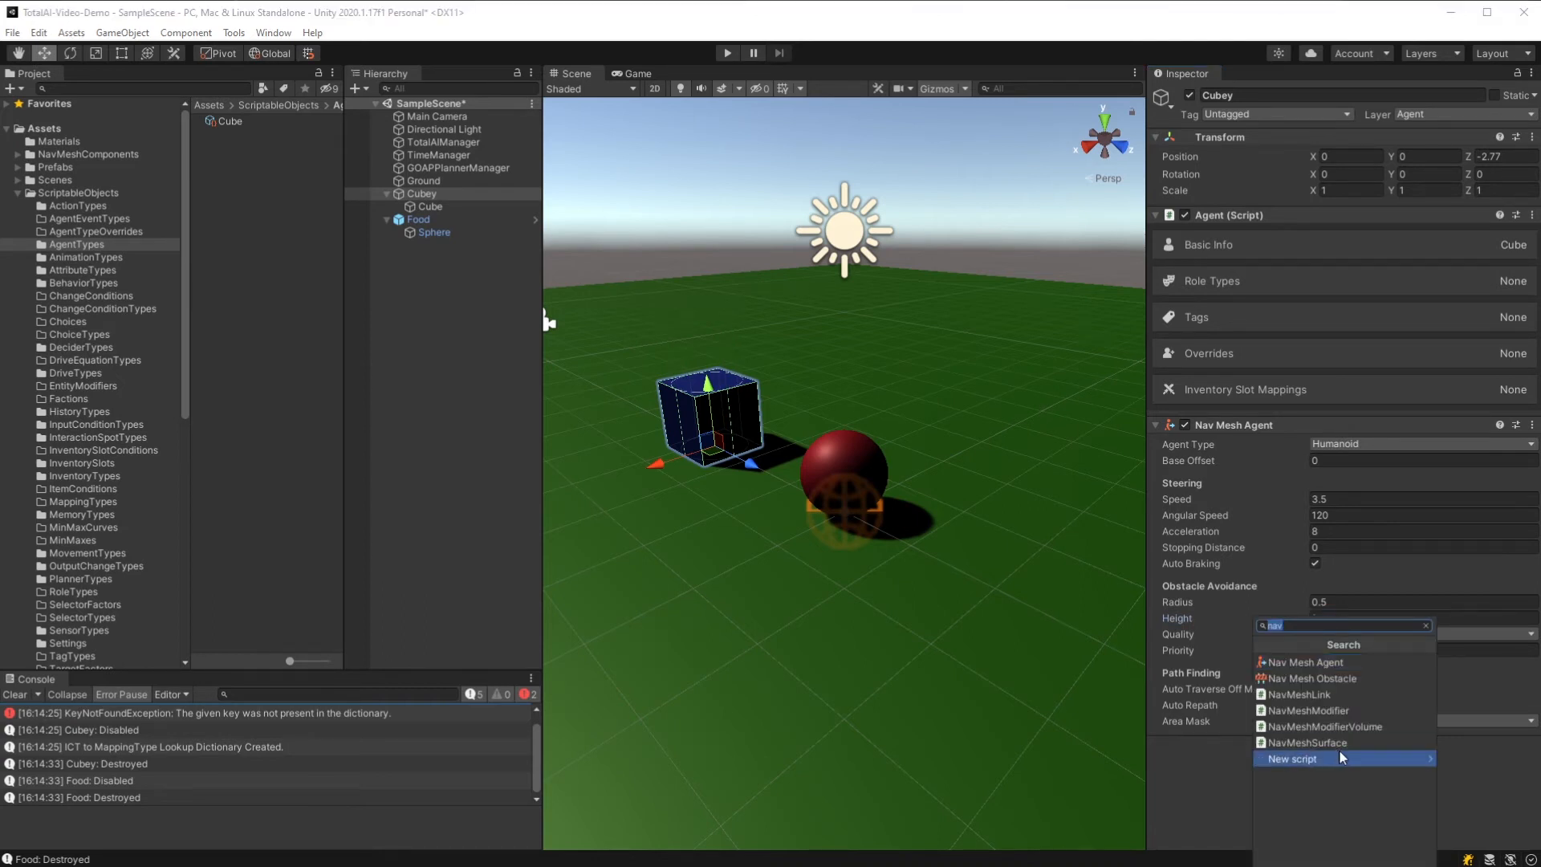
{"action": "type", "text": "non"}
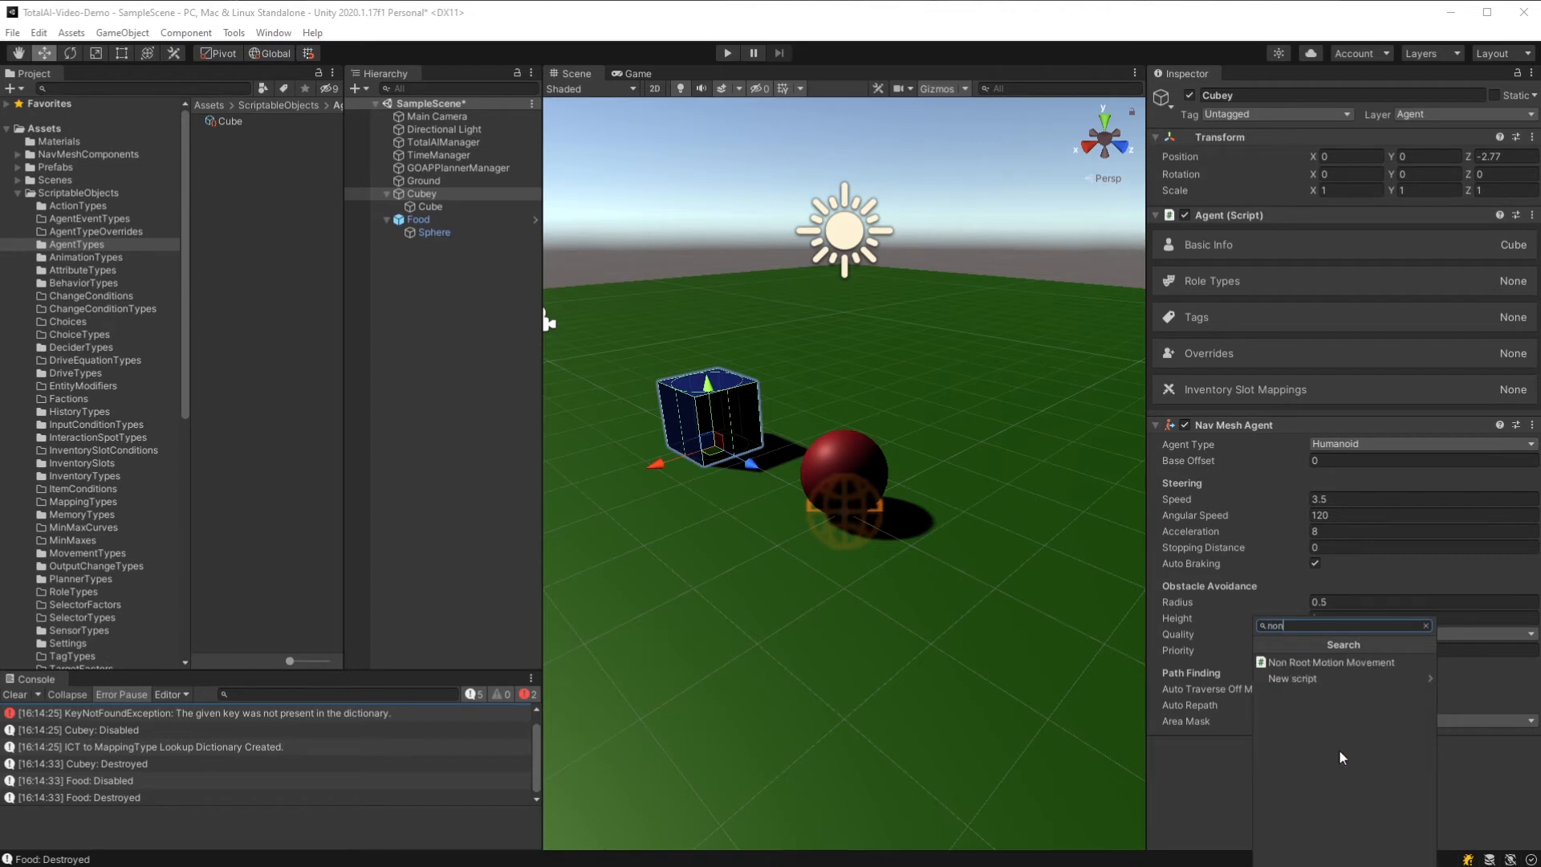
{"action": "left_click", "coordinate": [1357, 663]}
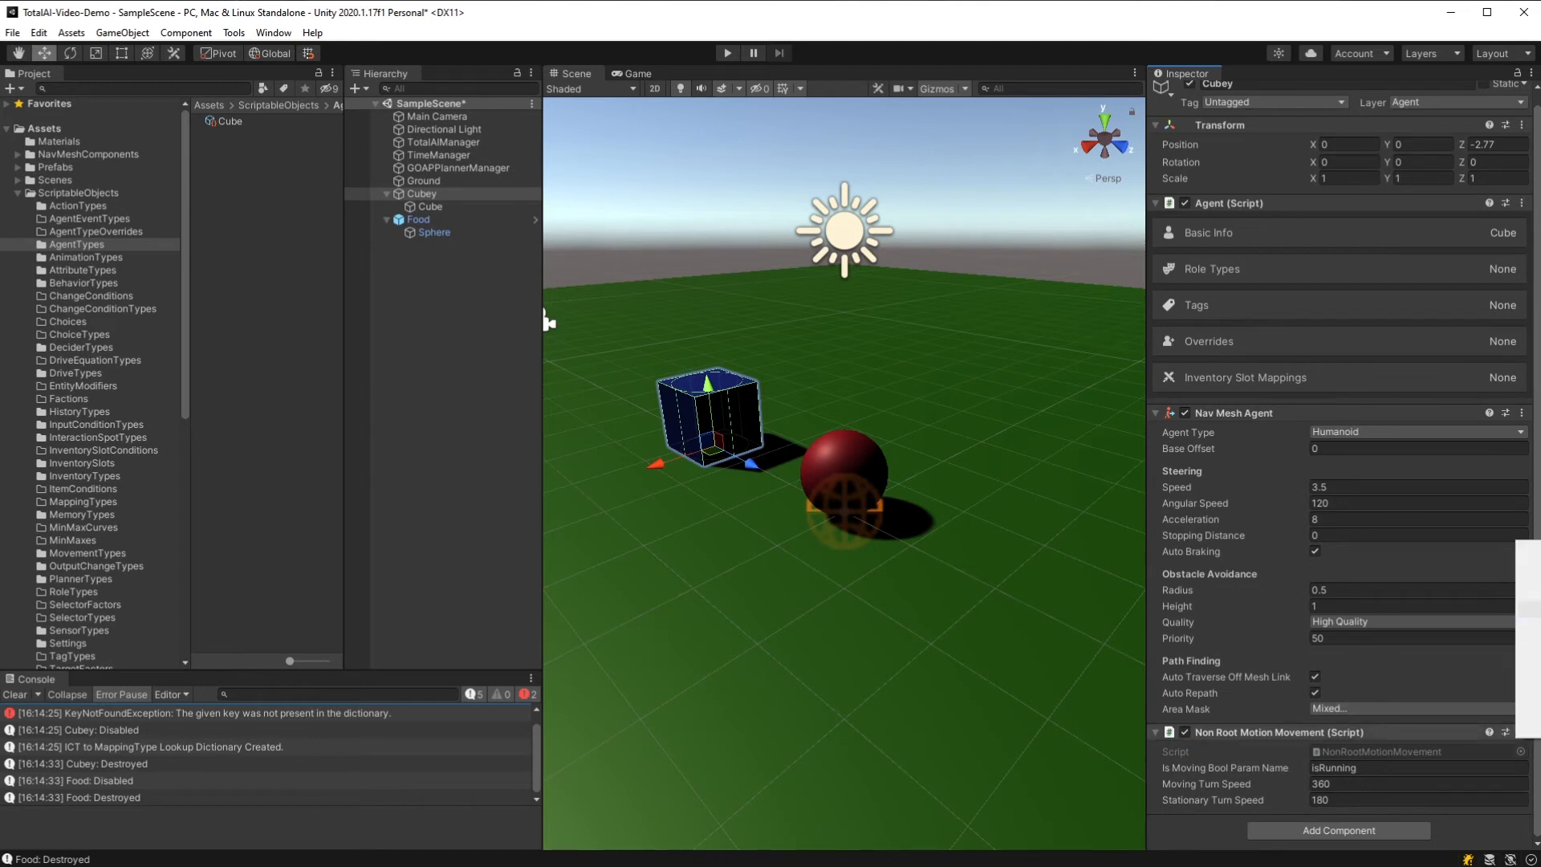
{"action": "left_click", "coordinate": [1532, 591]}
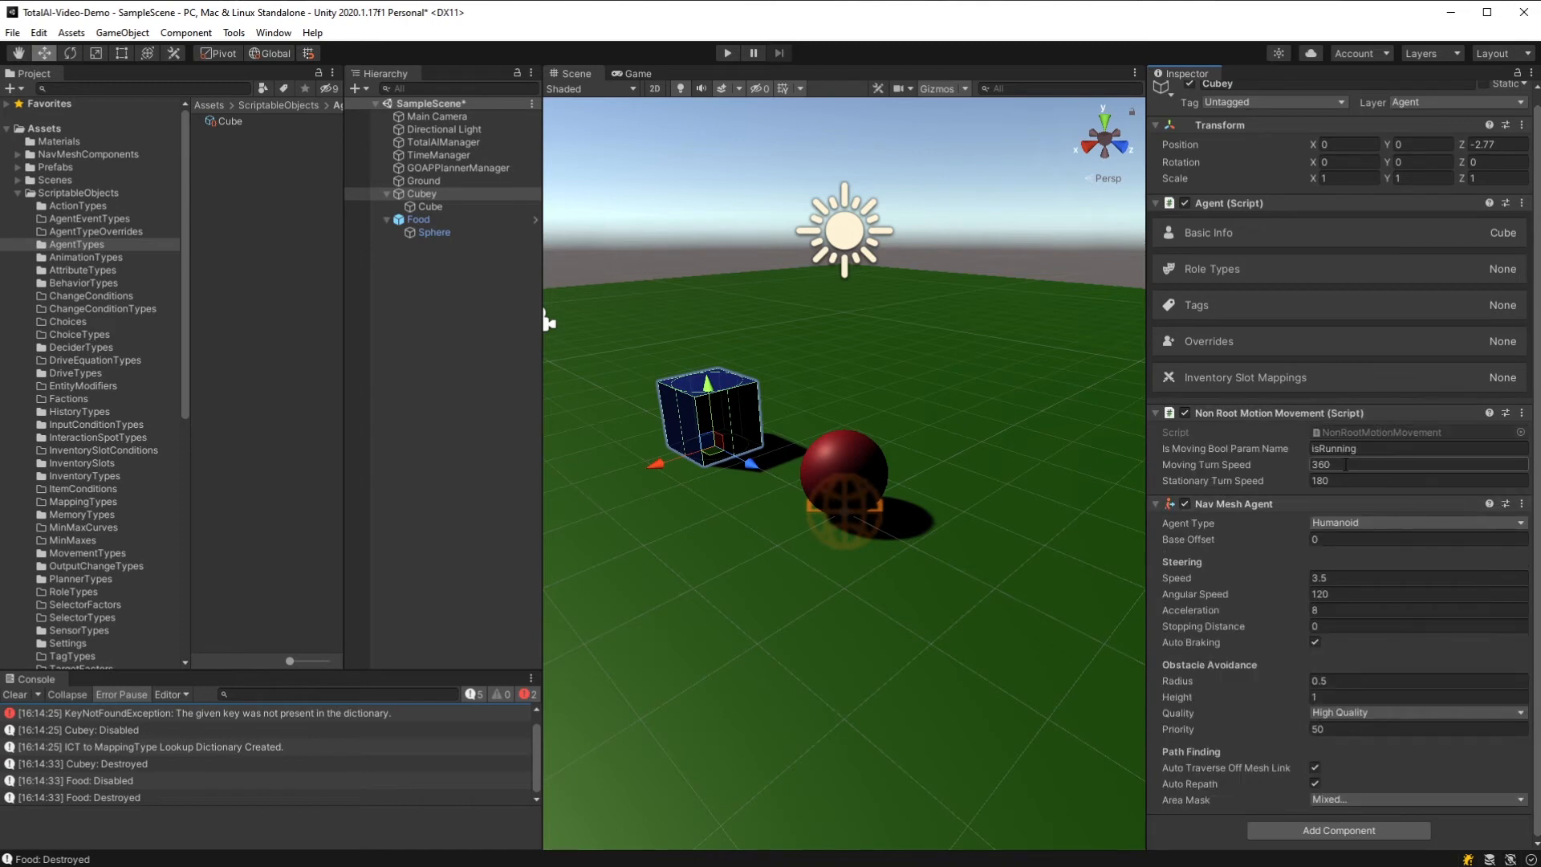
Step: Add a Box Collider component to the Cubey object
{"action": "left_click", "coordinate": [1339, 830]}
{"action": "type", "text": "col"}
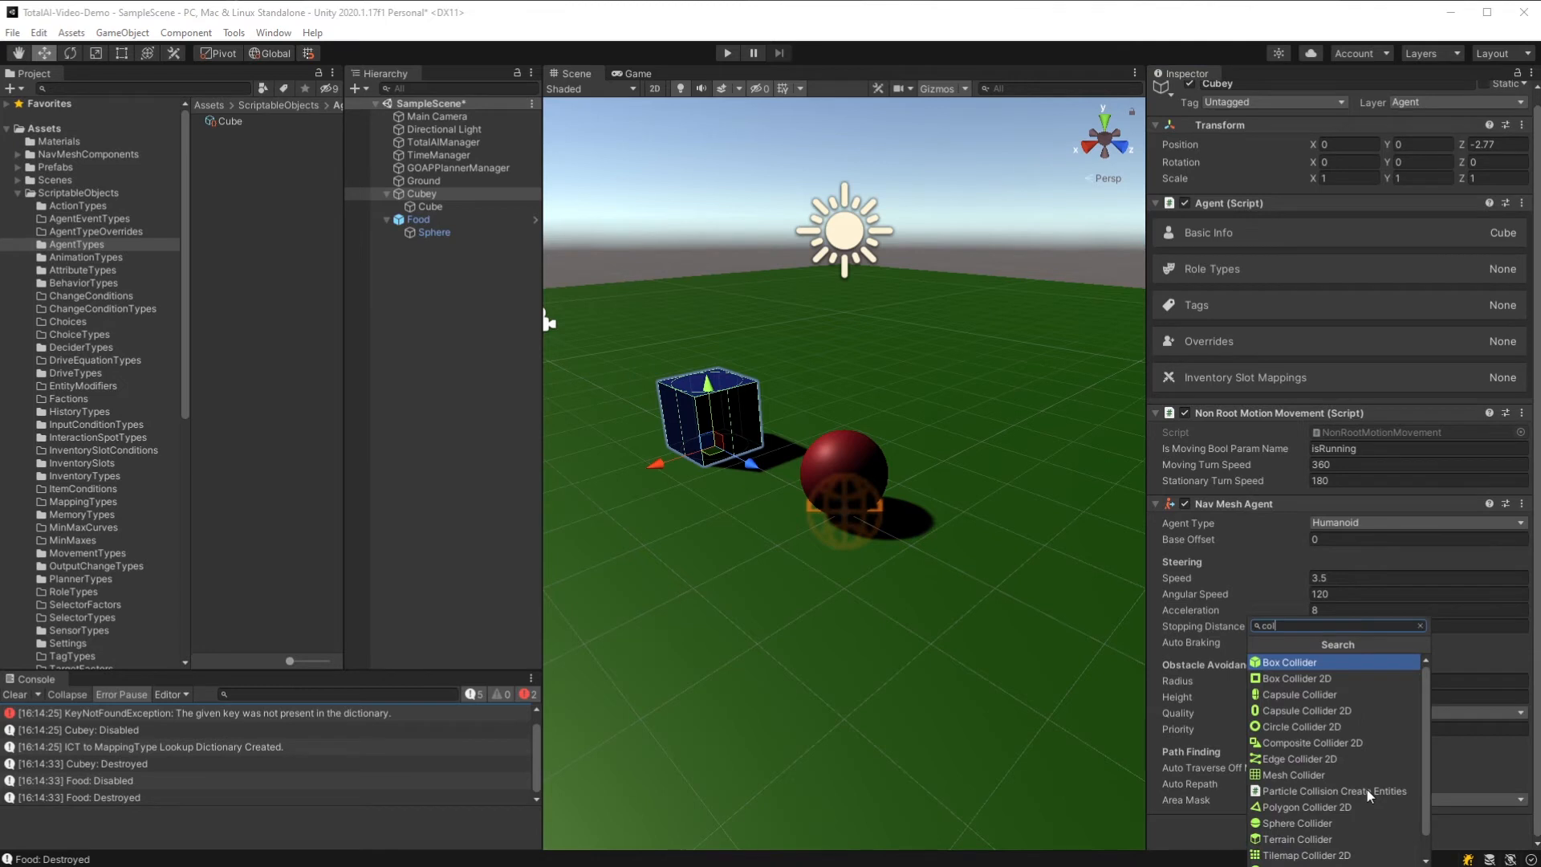
{"action": "key", "text": "Return"}
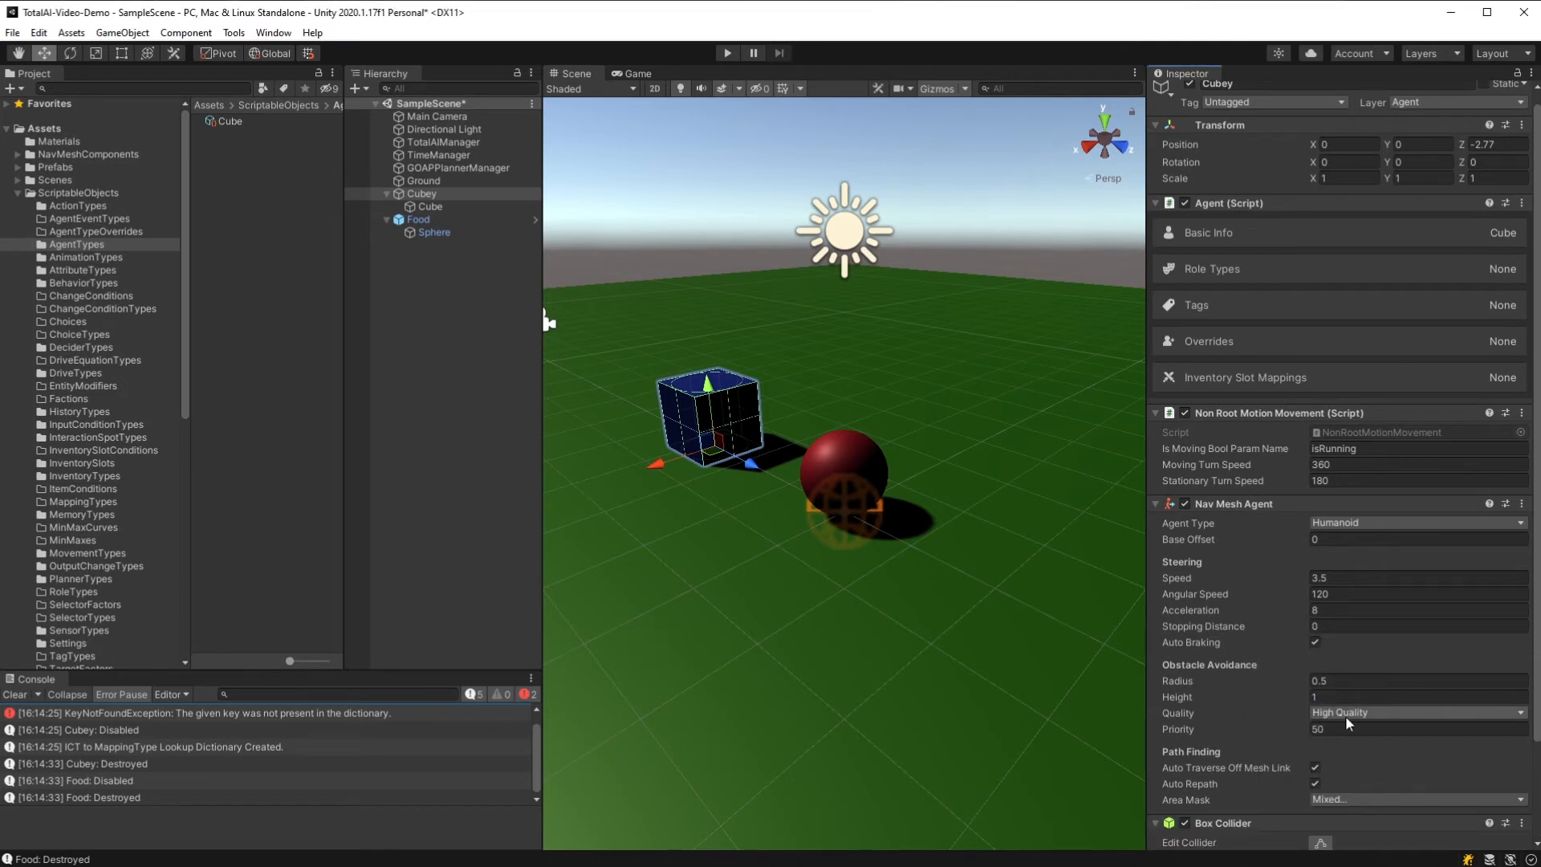
{"action": "scroll", "coordinate": [1348, 724], "scroll_direction": "down", "scroll_amount": 3}
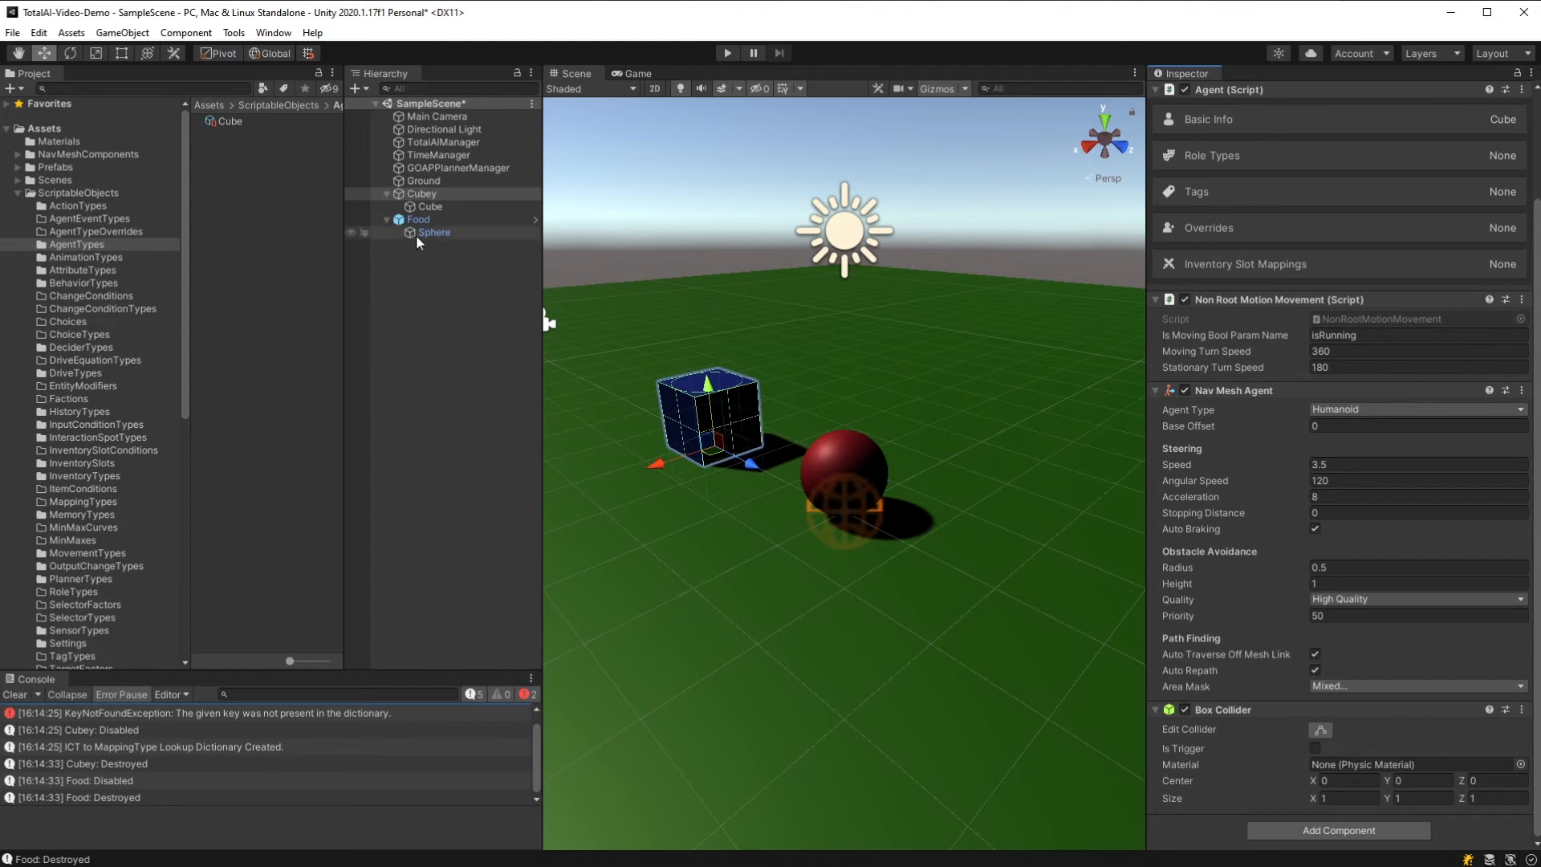
Step: Remove the Box Collider component from Cubey's child Cube object
{"action": "left_click", "coordinate": [432, 208]}
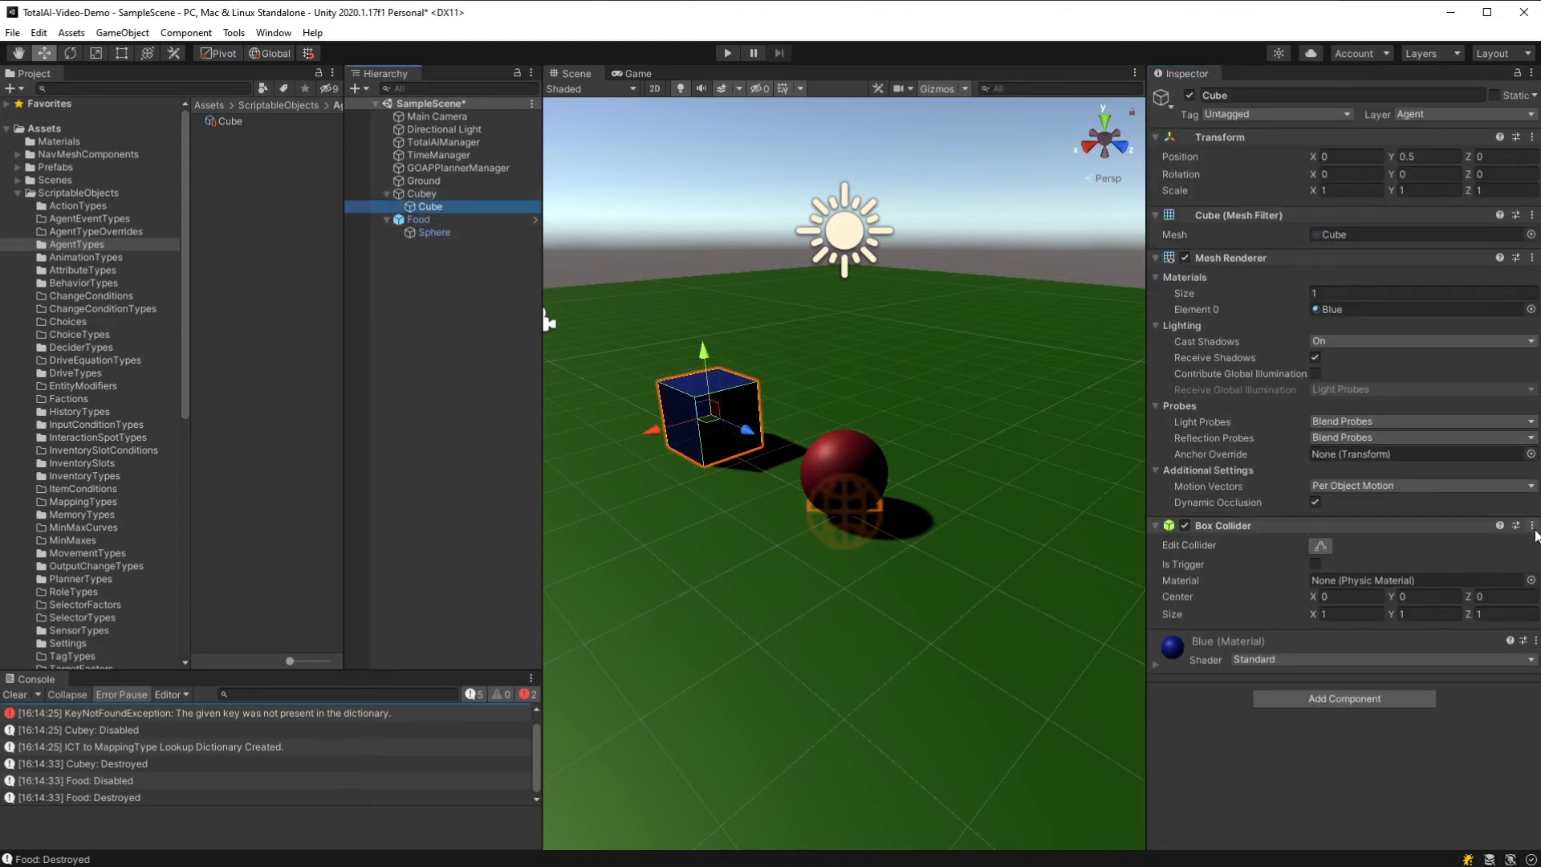
{"action": "left_click", "coordinate": [1533, 526]}
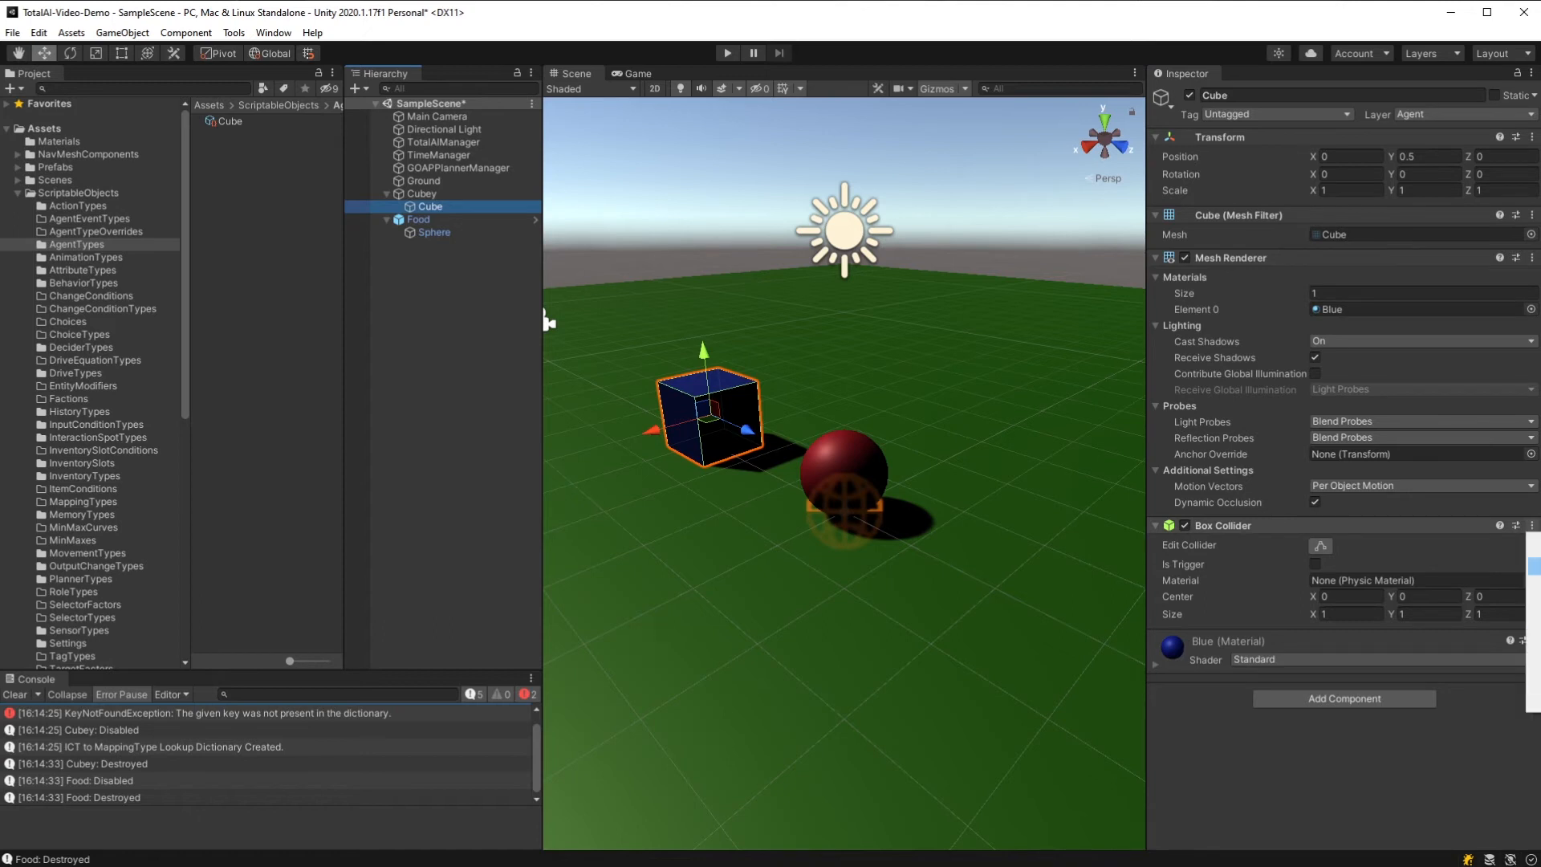
{"action": "left_click", "coordinate": [1533, 566]}
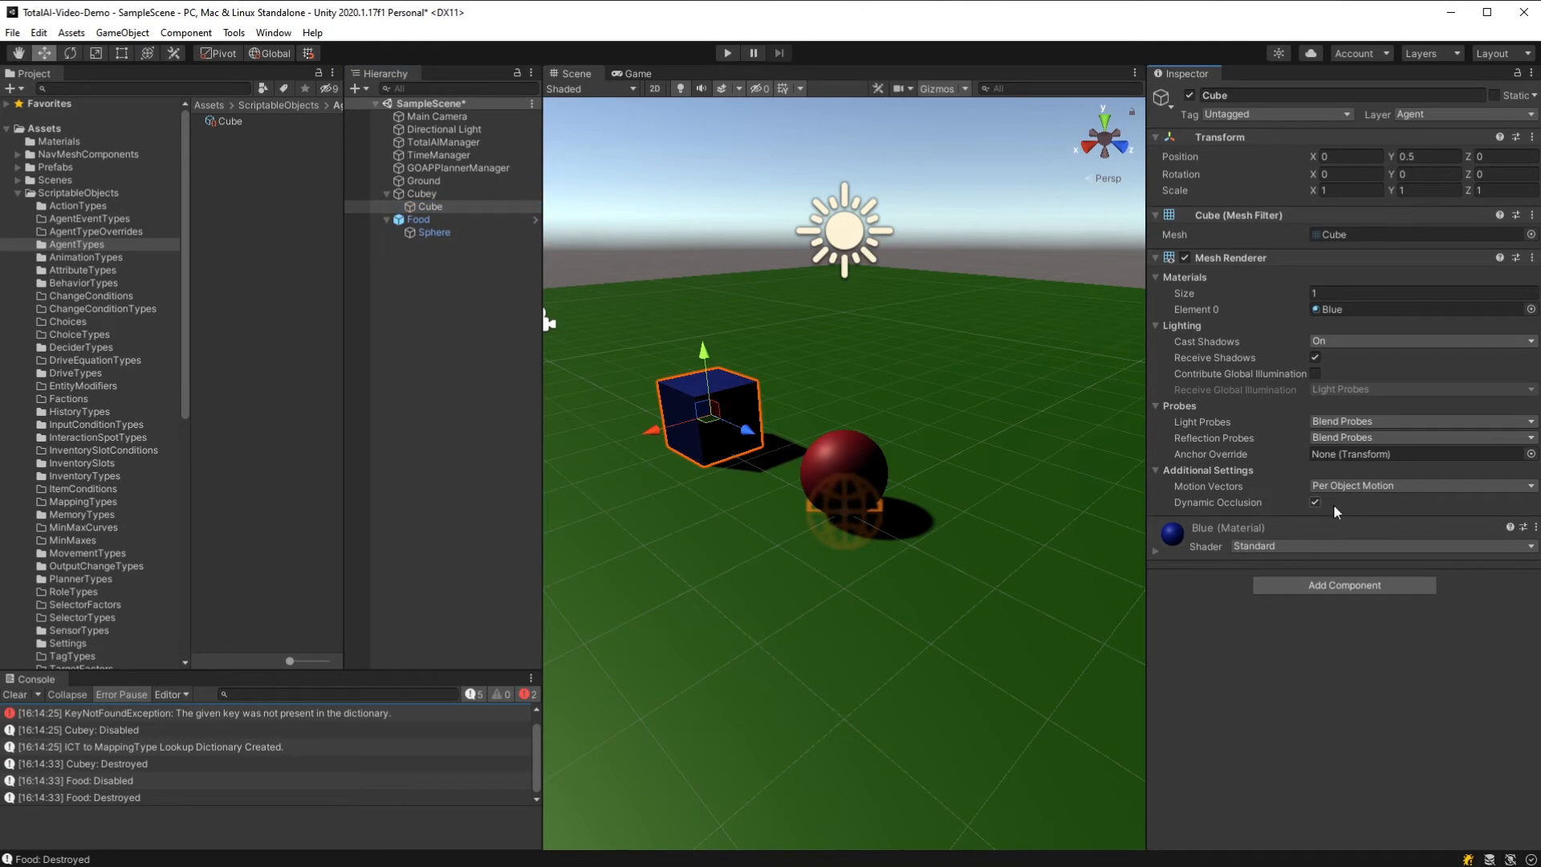
Step: Run the scene briefly to test the Cubey agent and stop playback
{"action": "left_click", "coordinate": [421, 193]}
{"action": "left_click", "coordinate": [727, 53]}
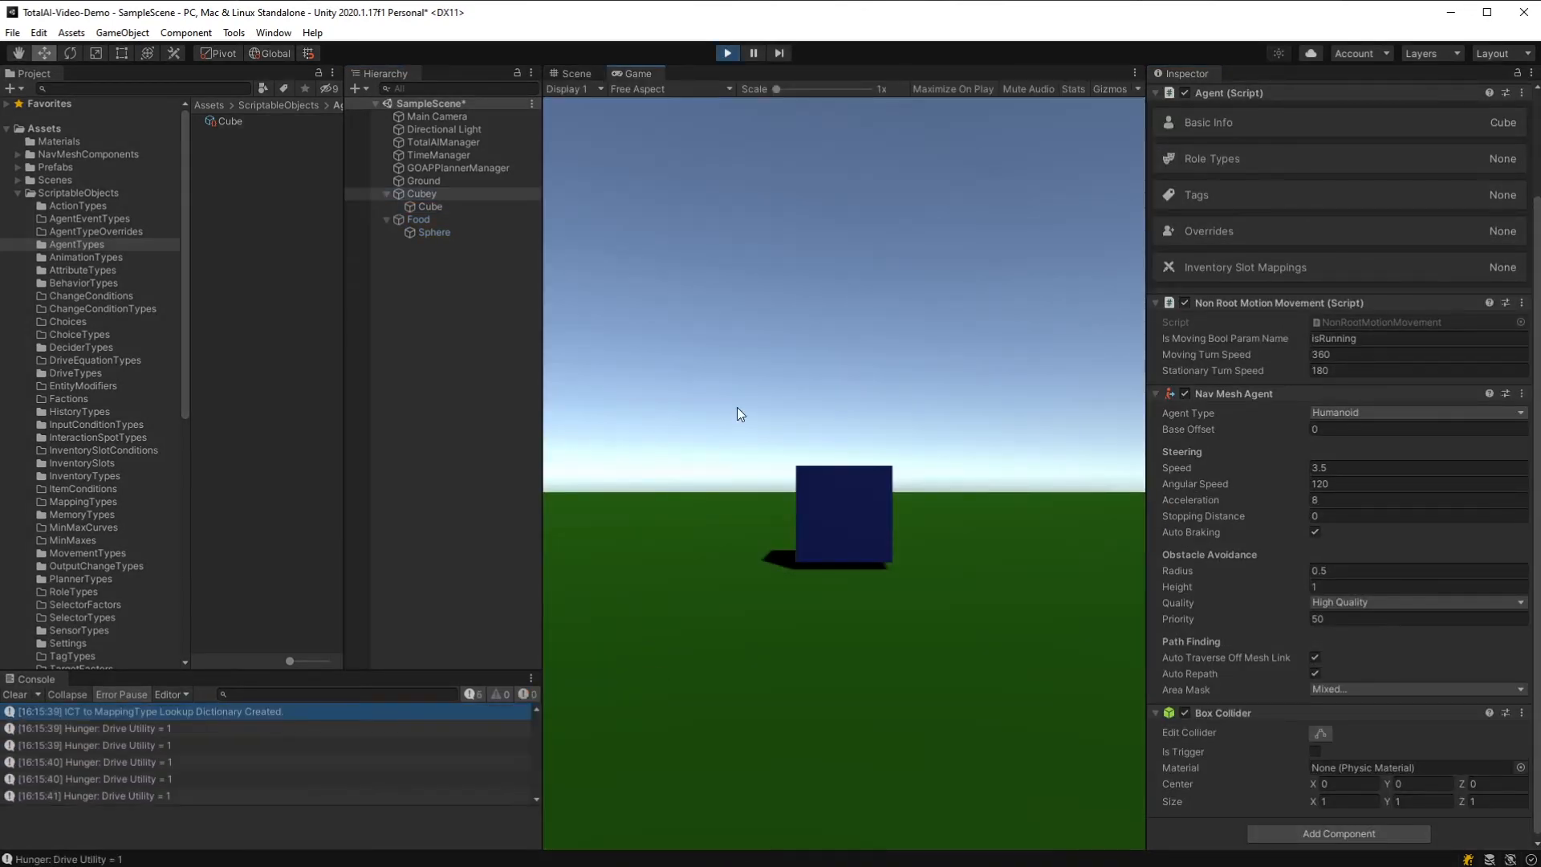
{"action": "left_click", "coordinate": [727, 53]}
Step: Add the Simple Camera Controller script to the Main Camera
{"action": "left_click", "coordinate": [437, 117]}
{"action": "left_click", "coordinate": [1316, 600]}
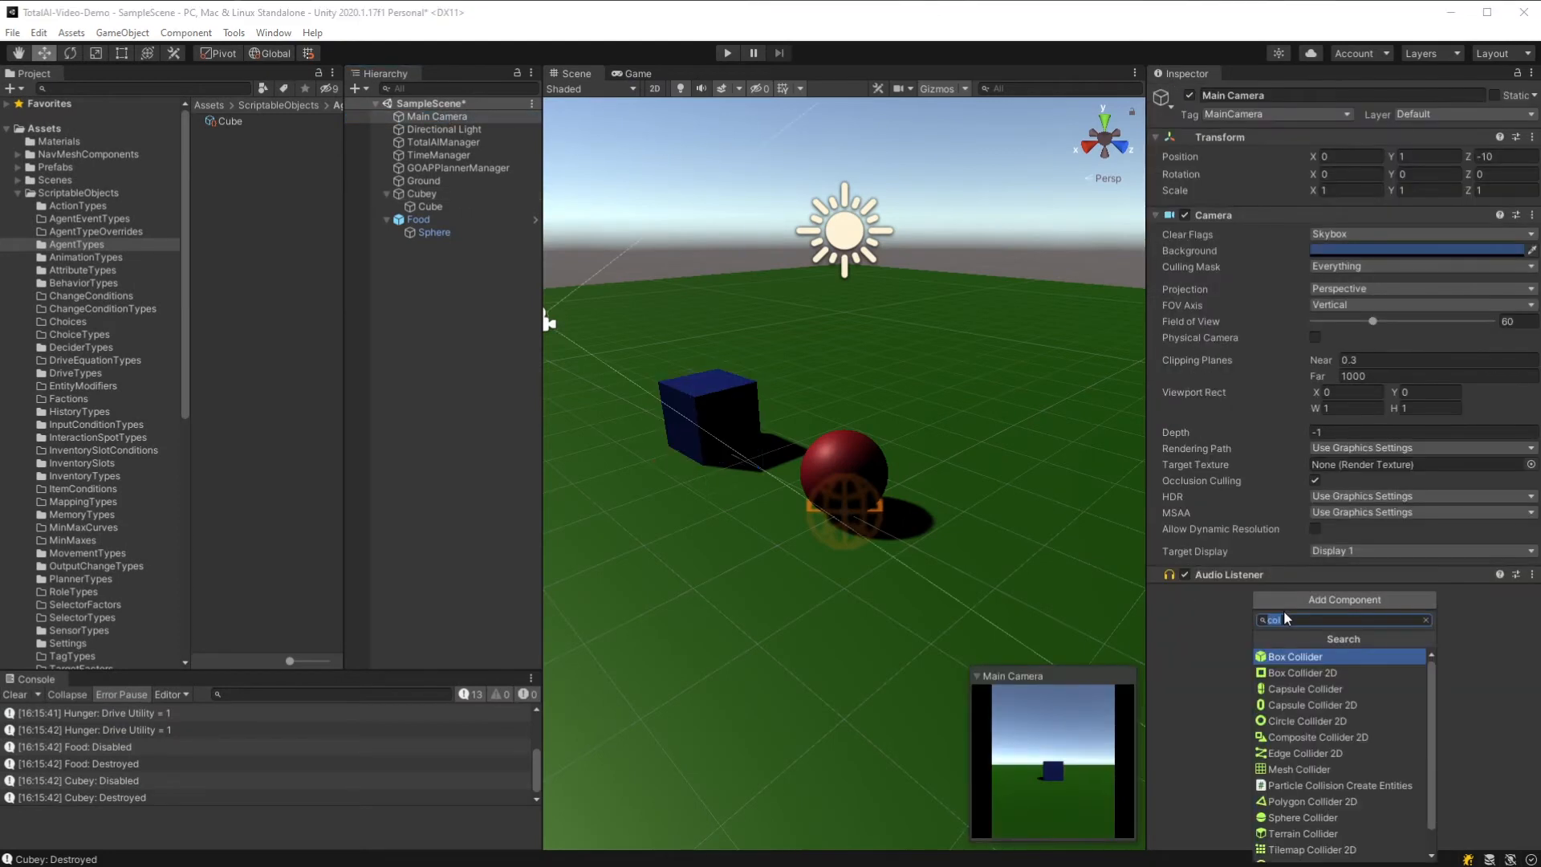
{"action": "type", "text": "simple"}
{"action": "left_click", "coordinate": [1341, 655]}
Step: Run the scene and fly the game camera up and around to view both the cube and the food sphere
{"action": "left_click", "coordinate": [727, 53]}
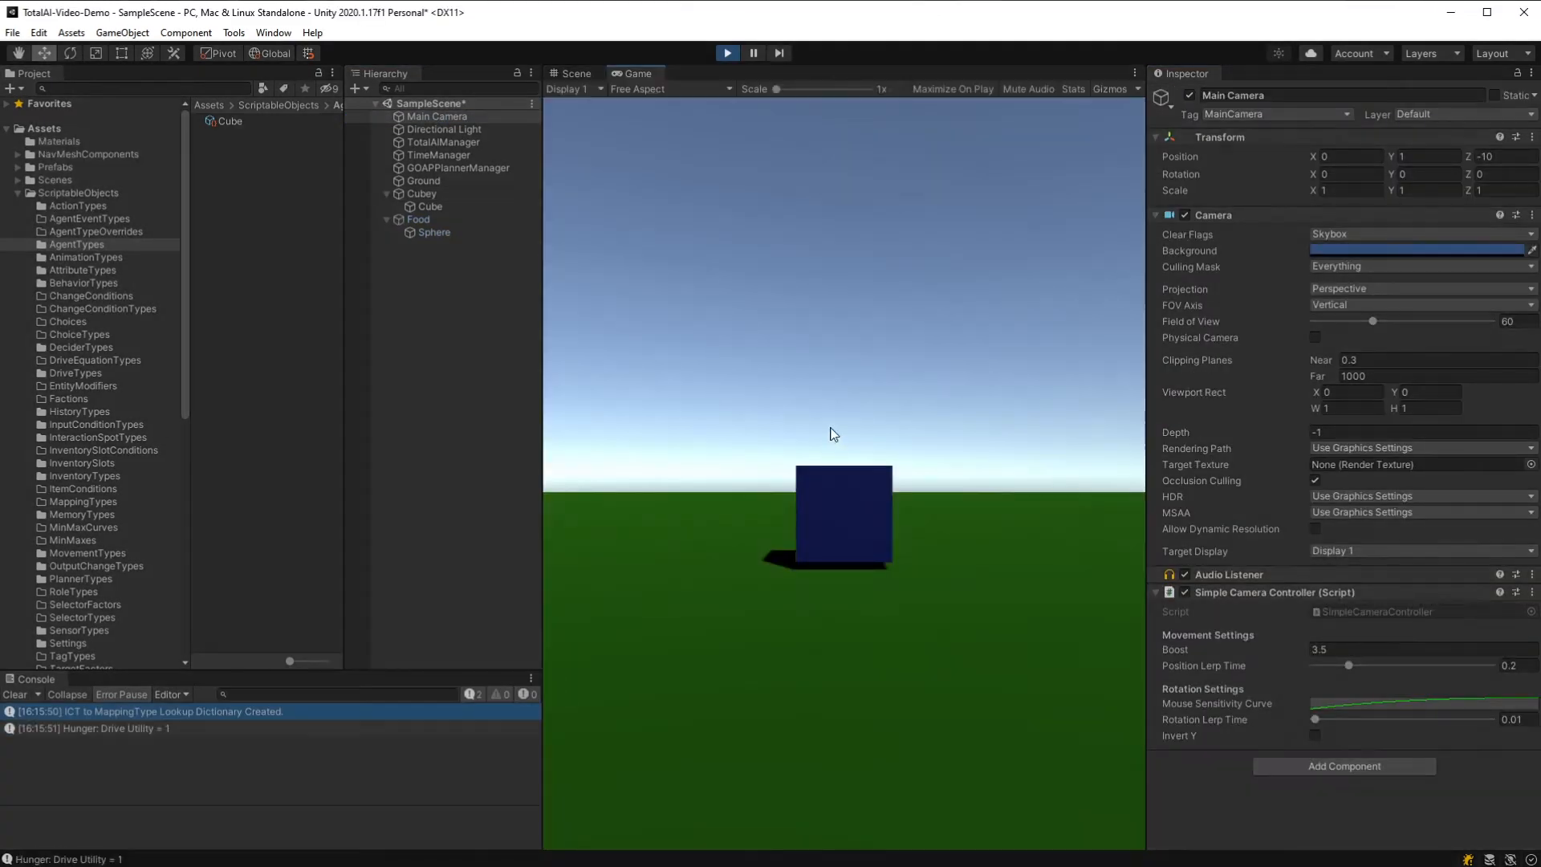
{"action": "right_click_drag", "start_coordinate": [833, 434], "coordinate": [1005, 498]}
{"action": "key", "text": "e"}
{"action": "key", "text": "a"}
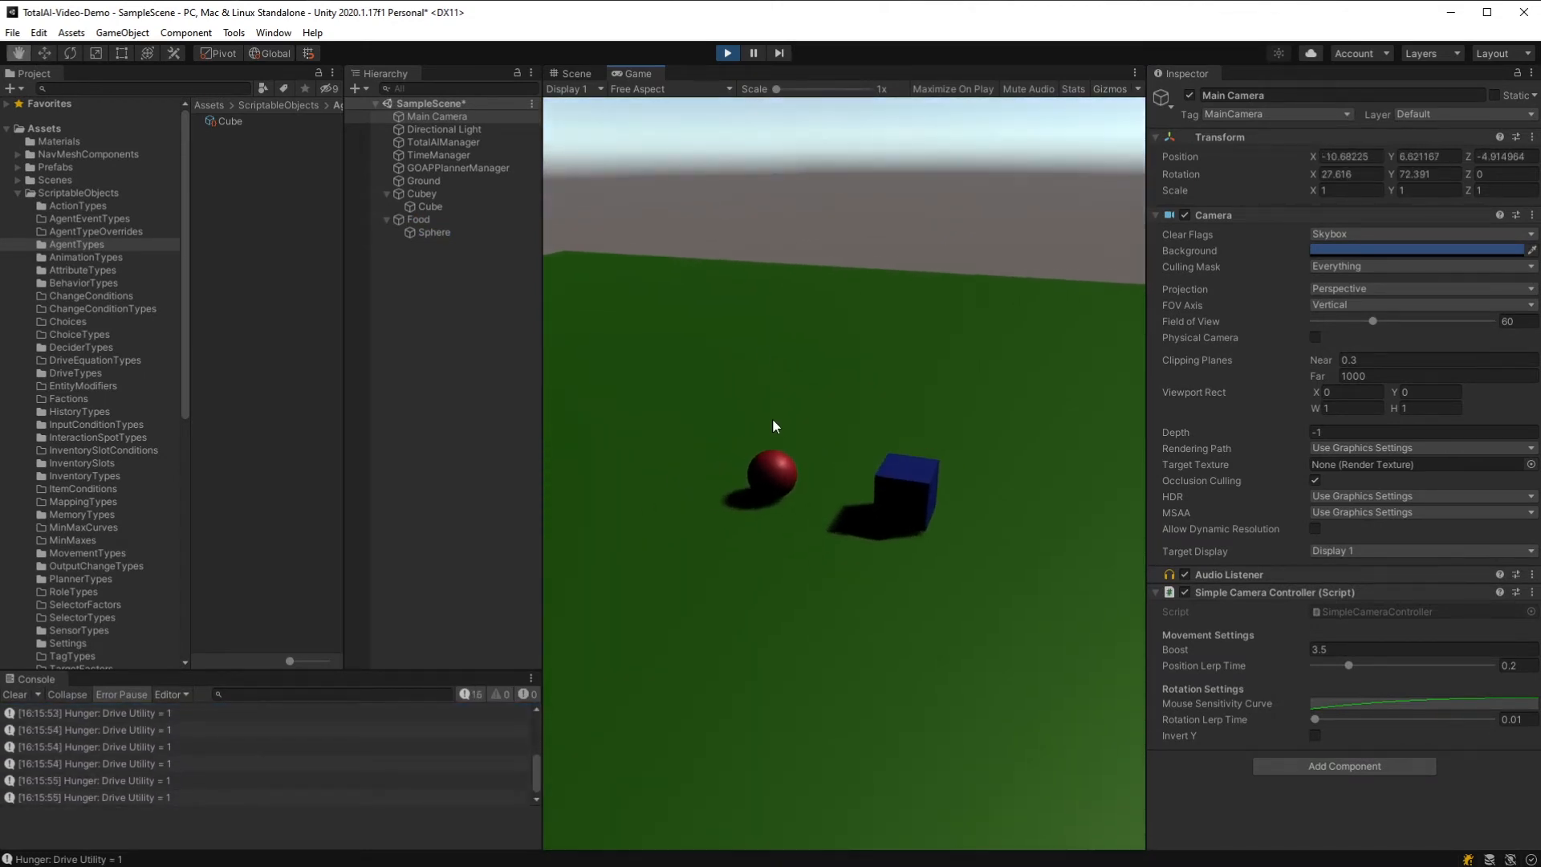
Step: Open the Total AI Agent View for Cubey and reposition its window so all of its pages are visible
{"action": "left_click", "coordinate": [234, 32]}
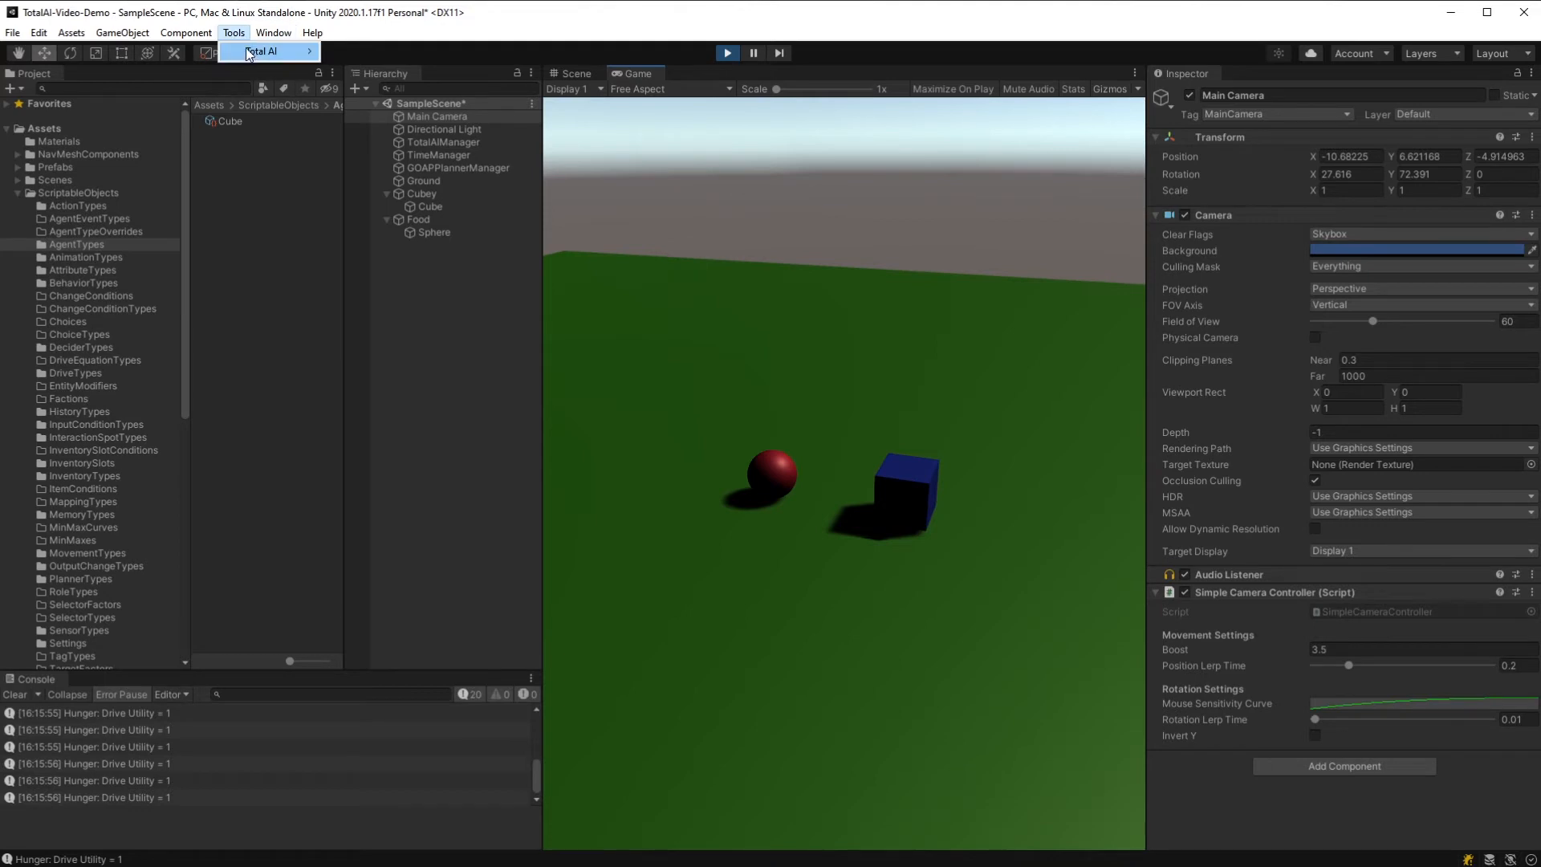
{"action": "mouse_move", "coordinate": [257, 51]}
{"action": "left_click", "coordinate": [365, 53]}
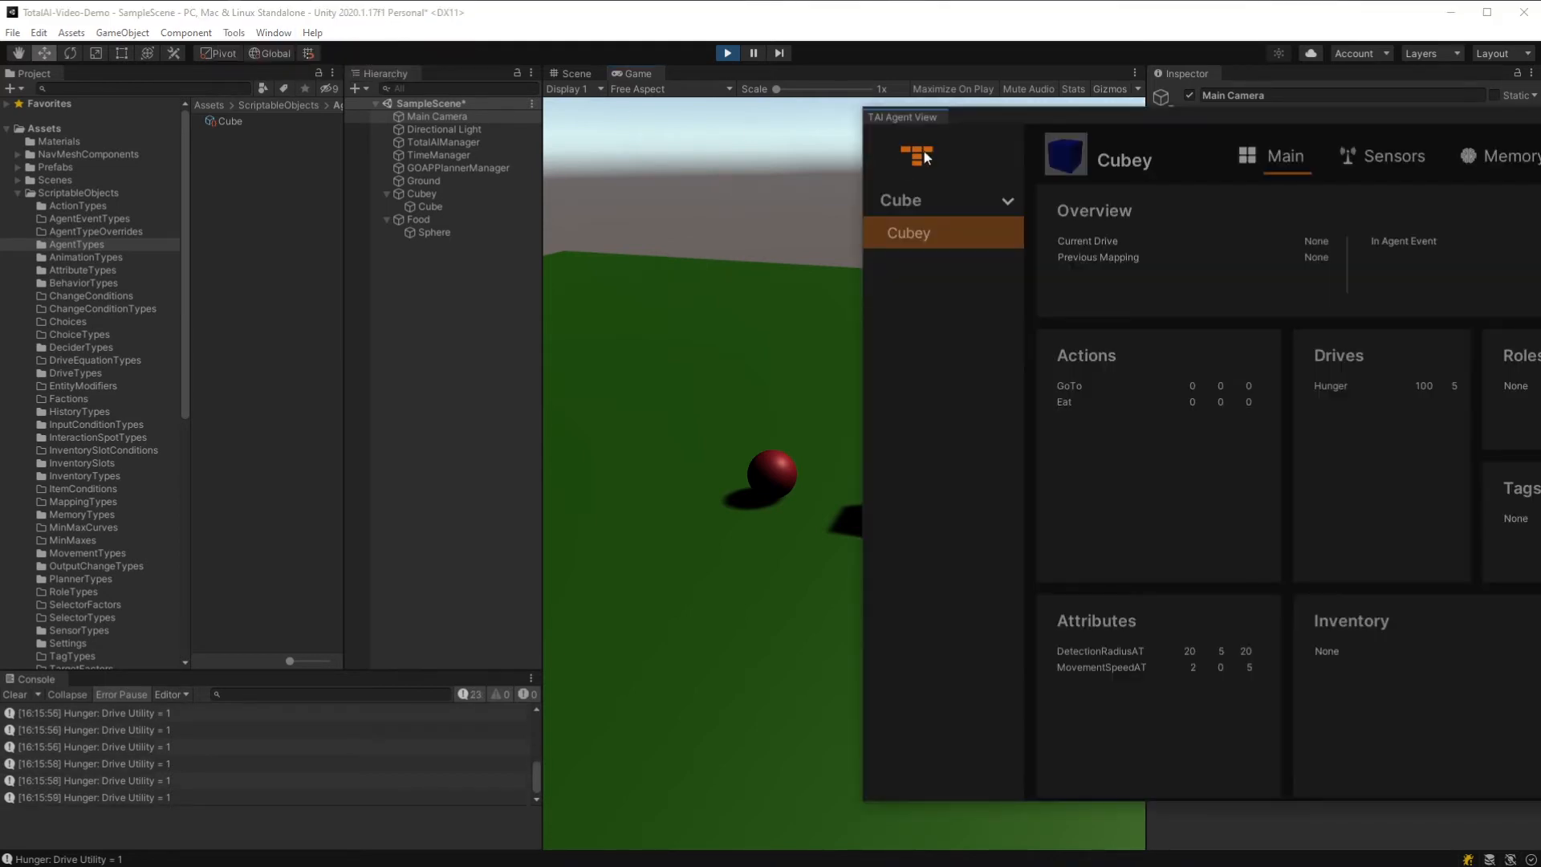
{"action": "left_click_drag", "start_coordinate": [1035, 118], "coordinate": [532, 128]}
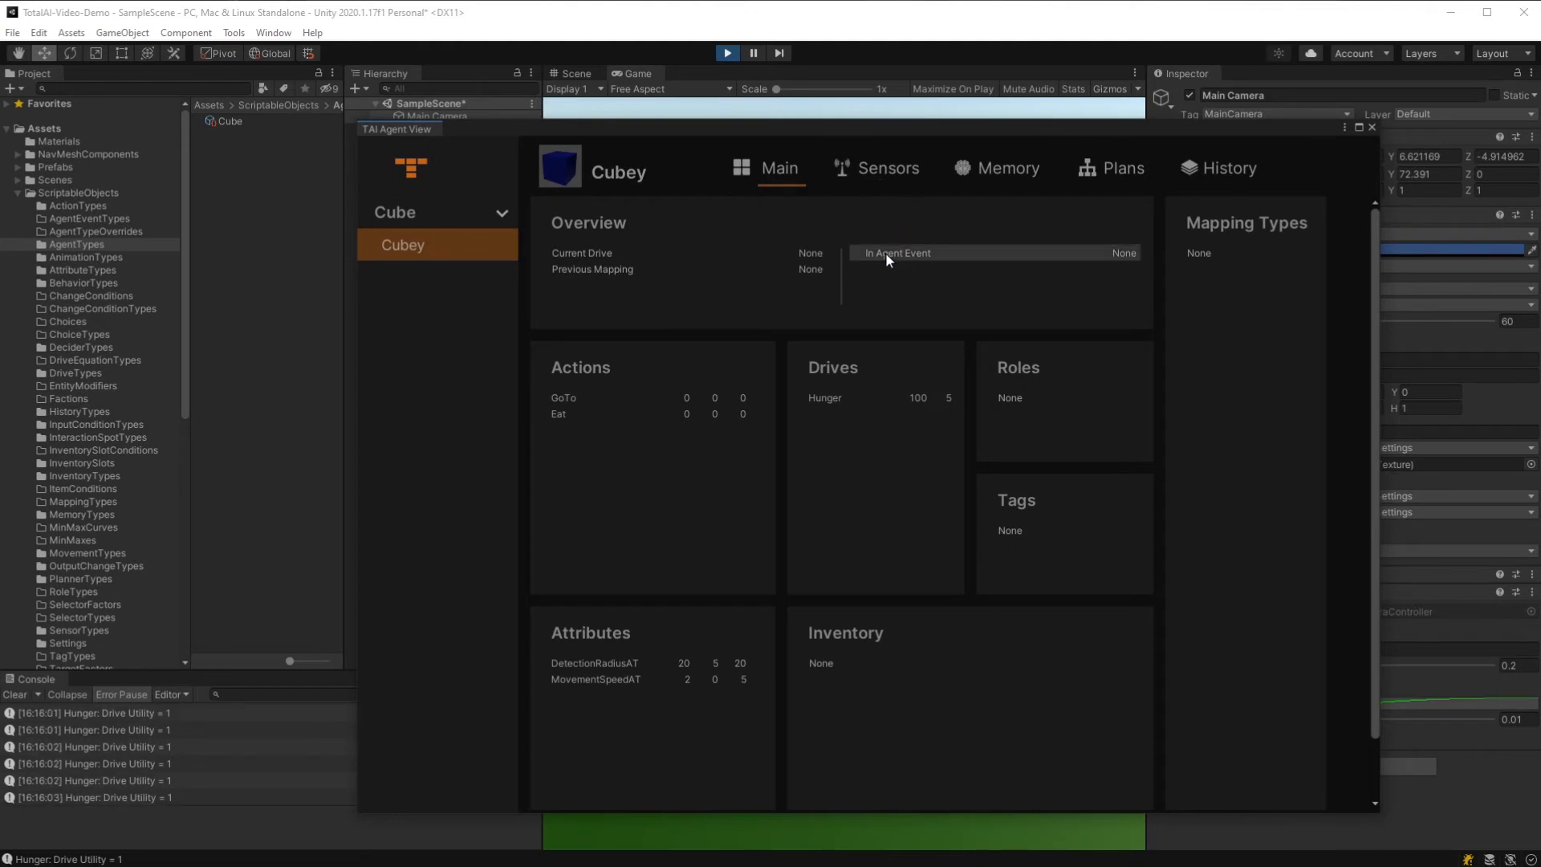
Step: Examine Cubey's sensors, memory, ranked drives and plans, and the history of its behavior, plans and output changes
{"action": "left_click", "coordinate": [866, 169]}
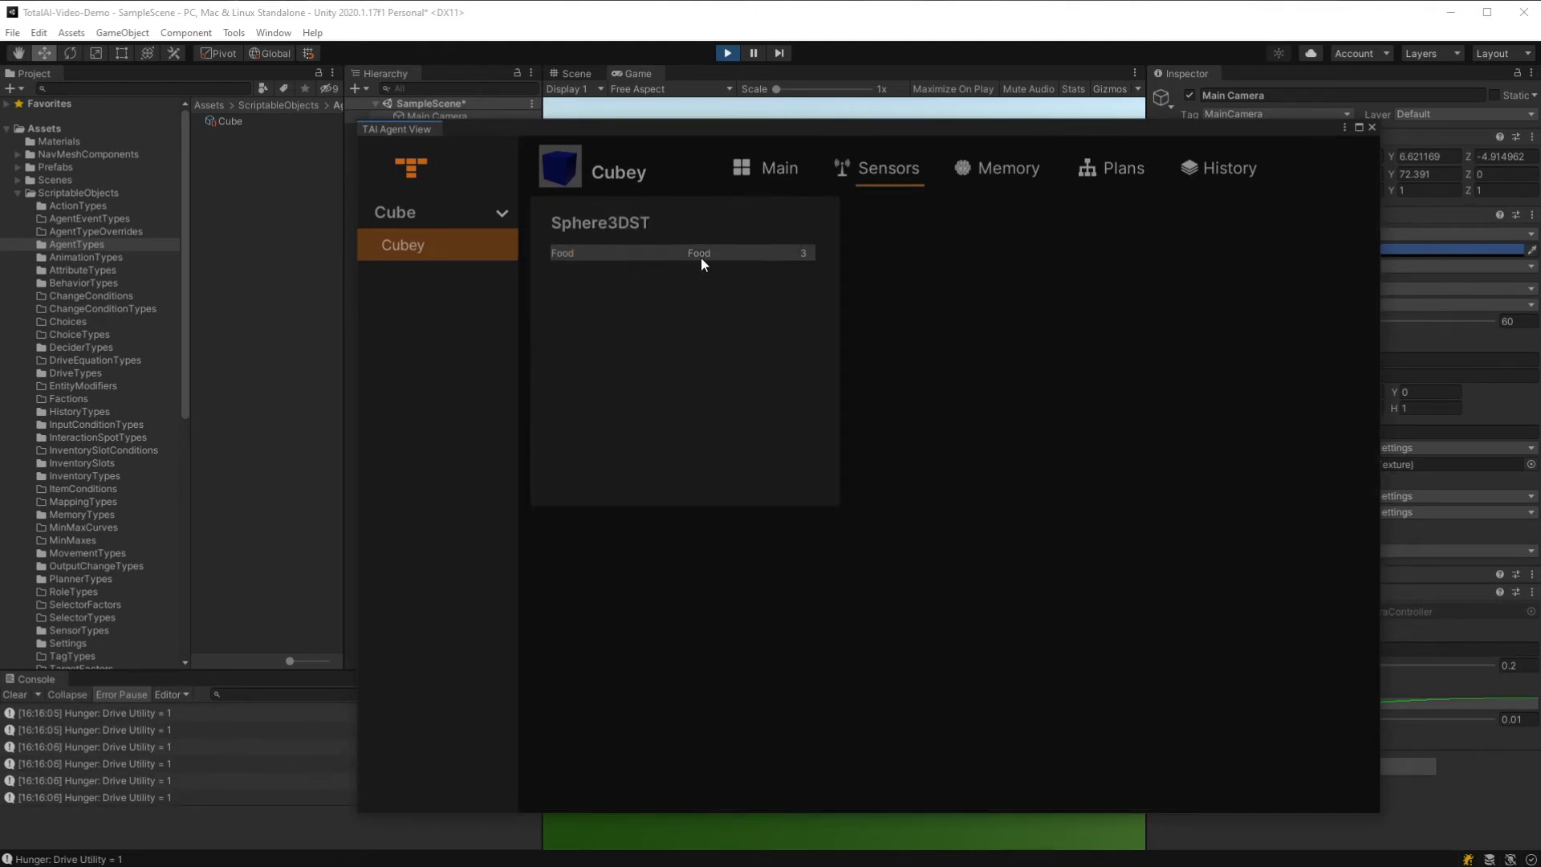
{"action": "left_click", "coordinate": [981, 174]}
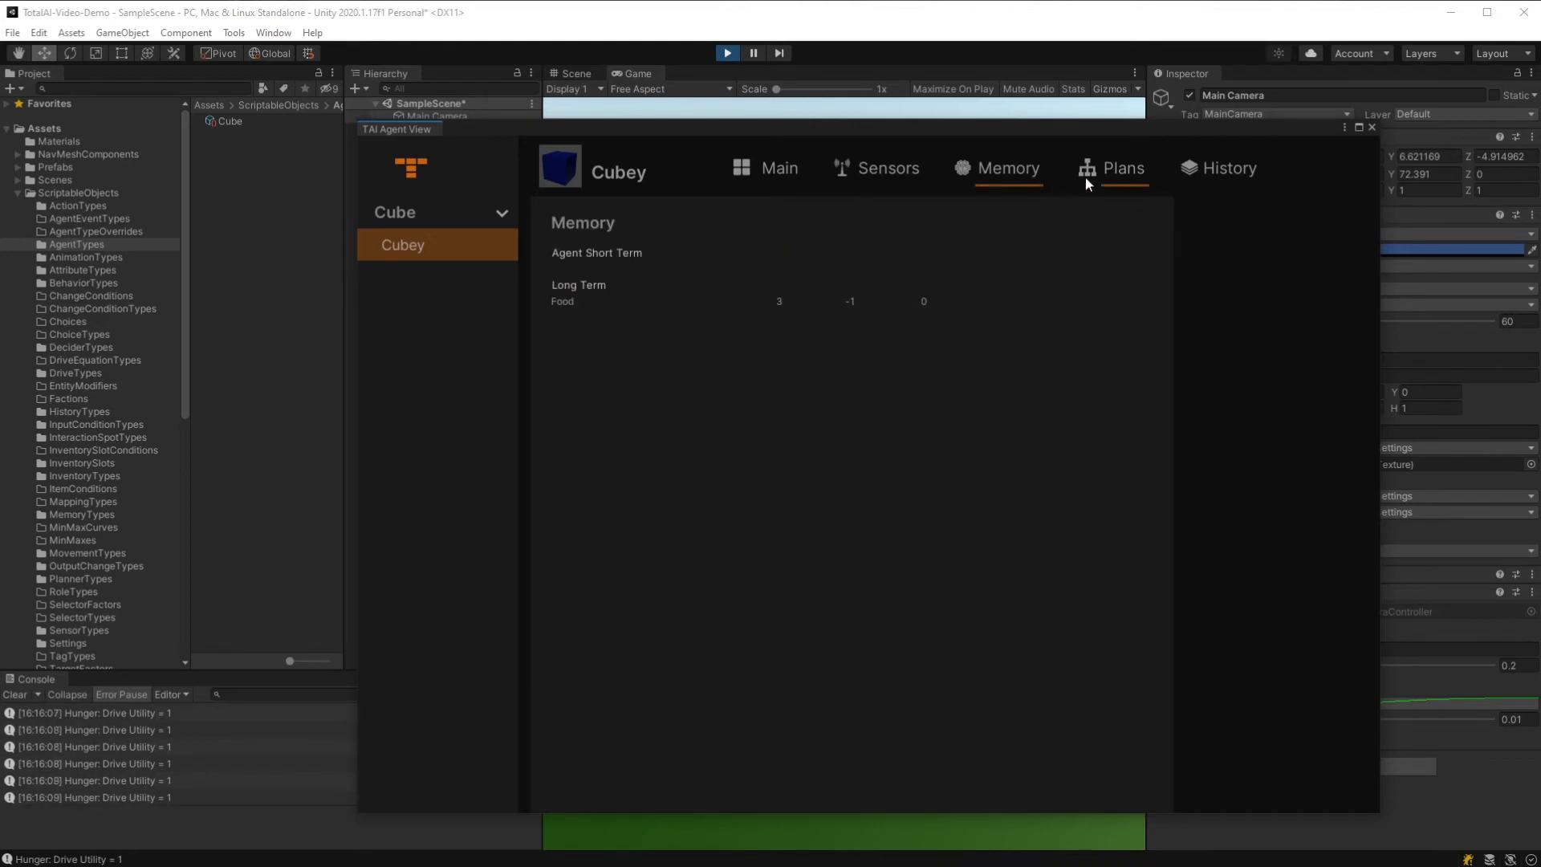
{"action": "left_click", "coordinate": [1122, 168]}
{"action": "left_click", "coordinate": [614, 236]}
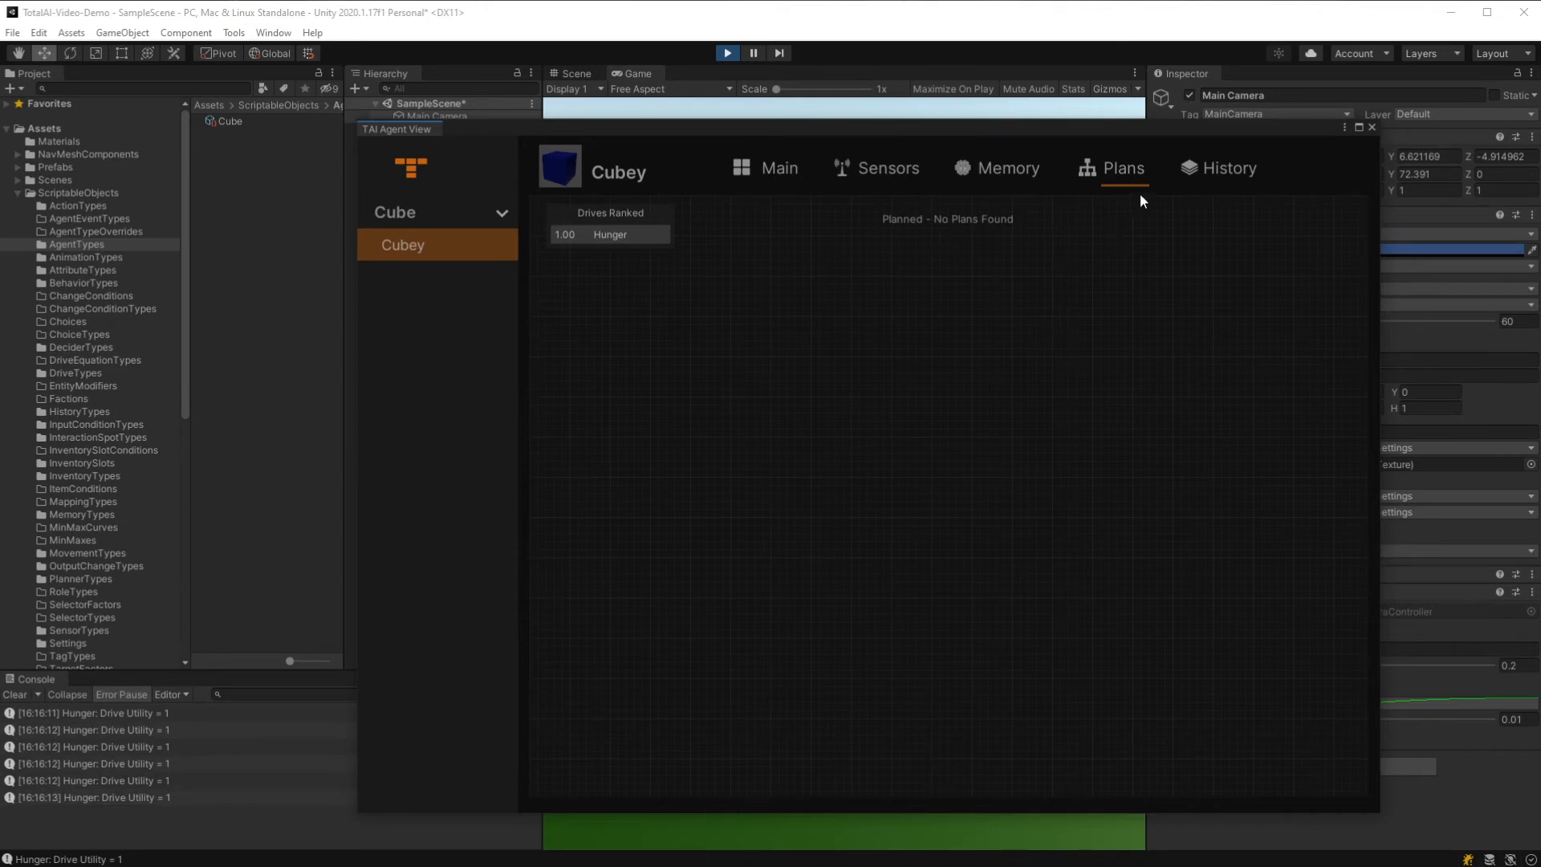
{"action": "left_click", "coordinate": [1221, 172]}
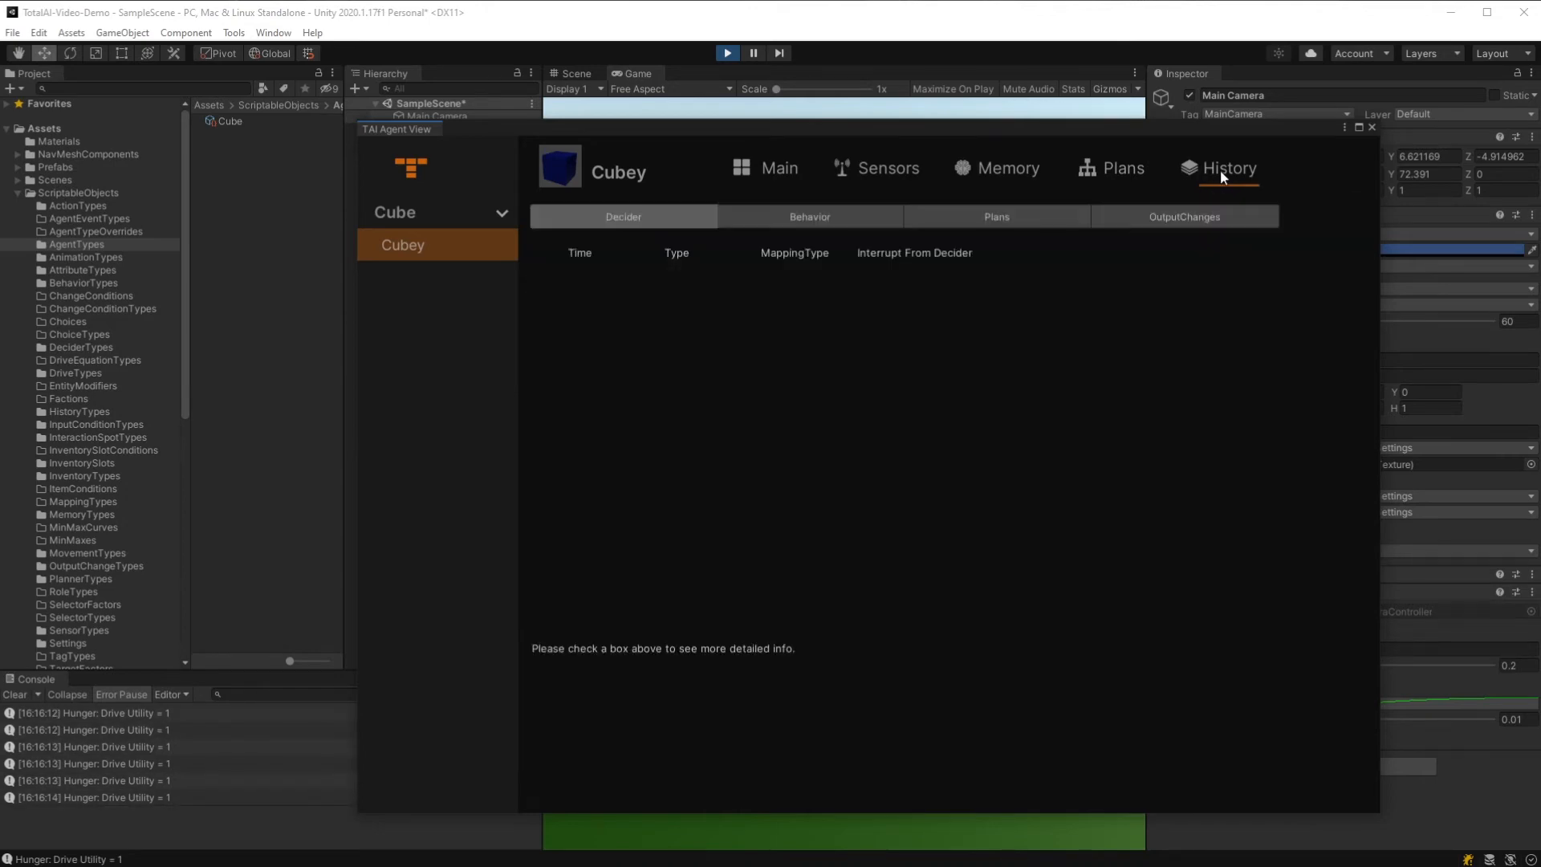
{"action": "left_click", "coordinate": [899, 213]}
{"action": "left_click", "coordinate": [924, 215]}
{"action": "left_click", "coordinate": [1147, 211]}
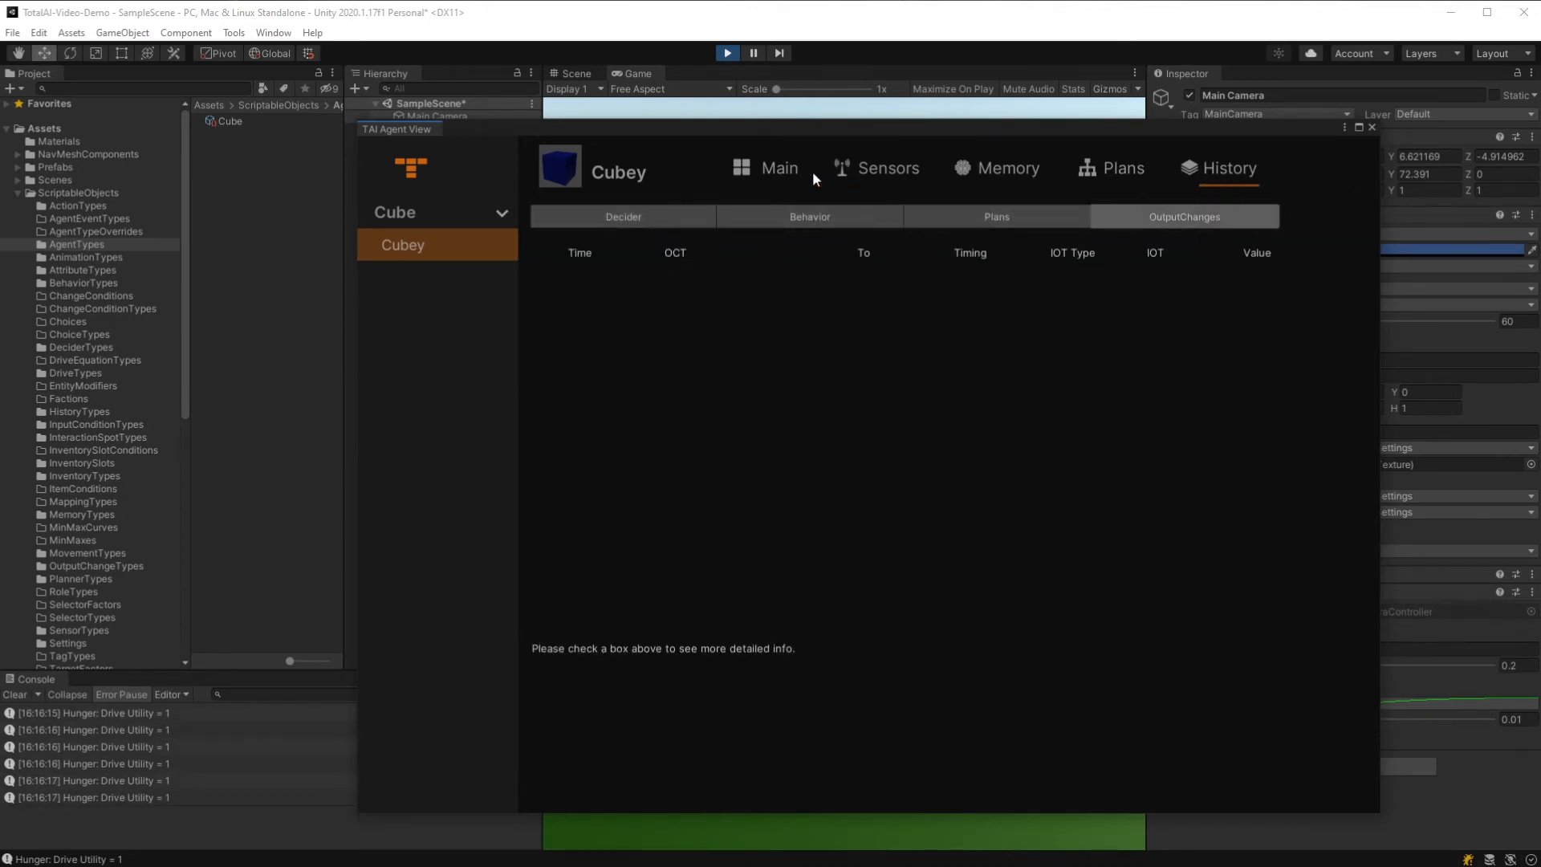
{"action": "left_click", "coordinate": [792, 170]}
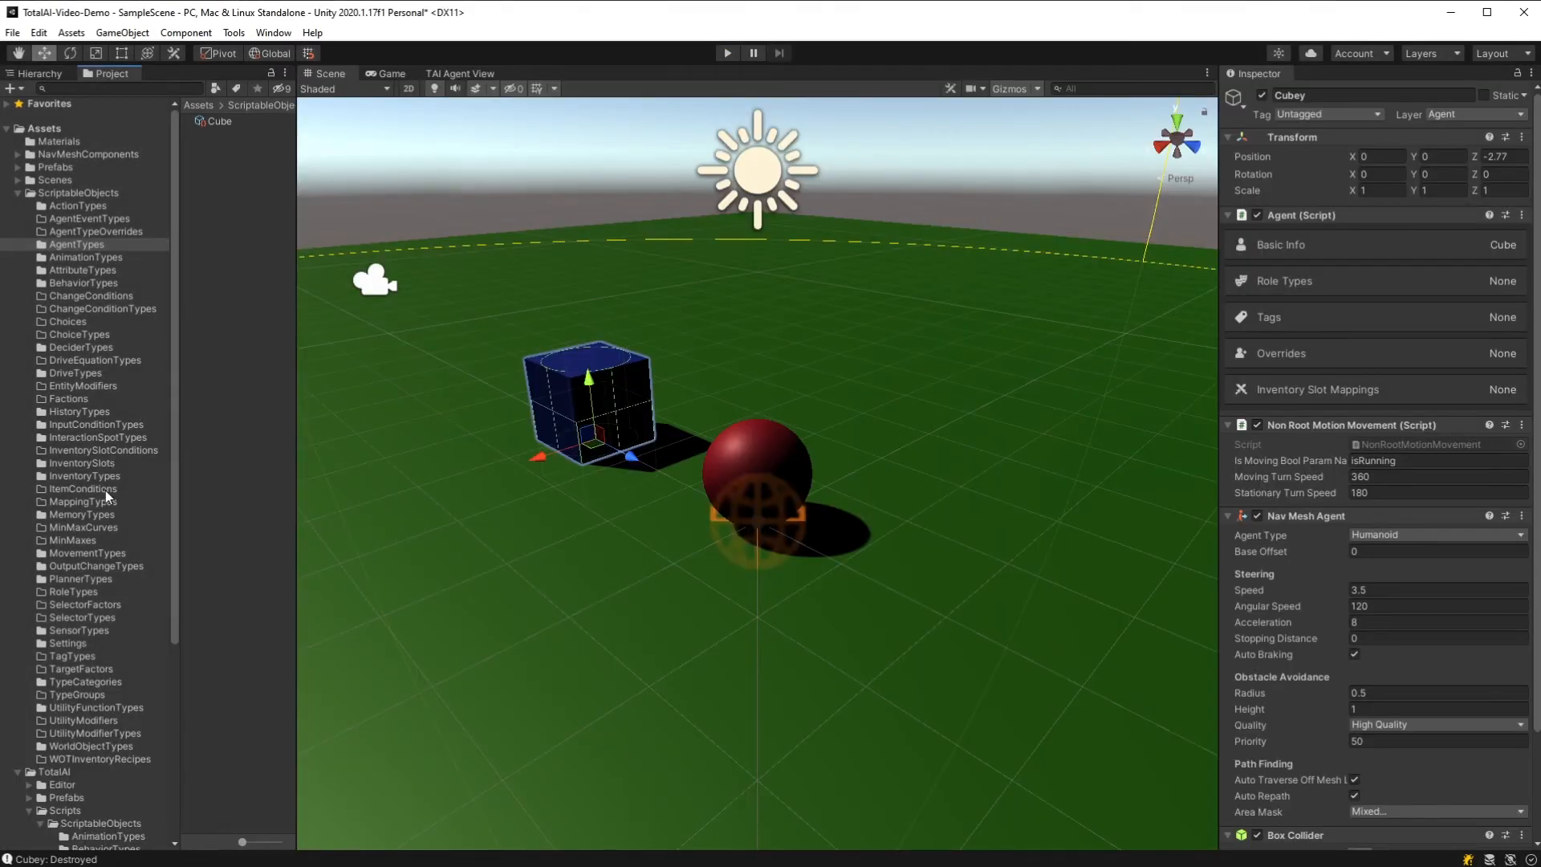
Step: Create a Total AI Mapping Type asset named EatFood in the MappingTypes folder
{"action": "left_click", "coordinate": [95, 502]}
{"action": "left_click_drag", "start_coordinate": [298, 243], "coordinate": [356, 243]}
{"action": "right_click", "coordinate": [252, 177]}
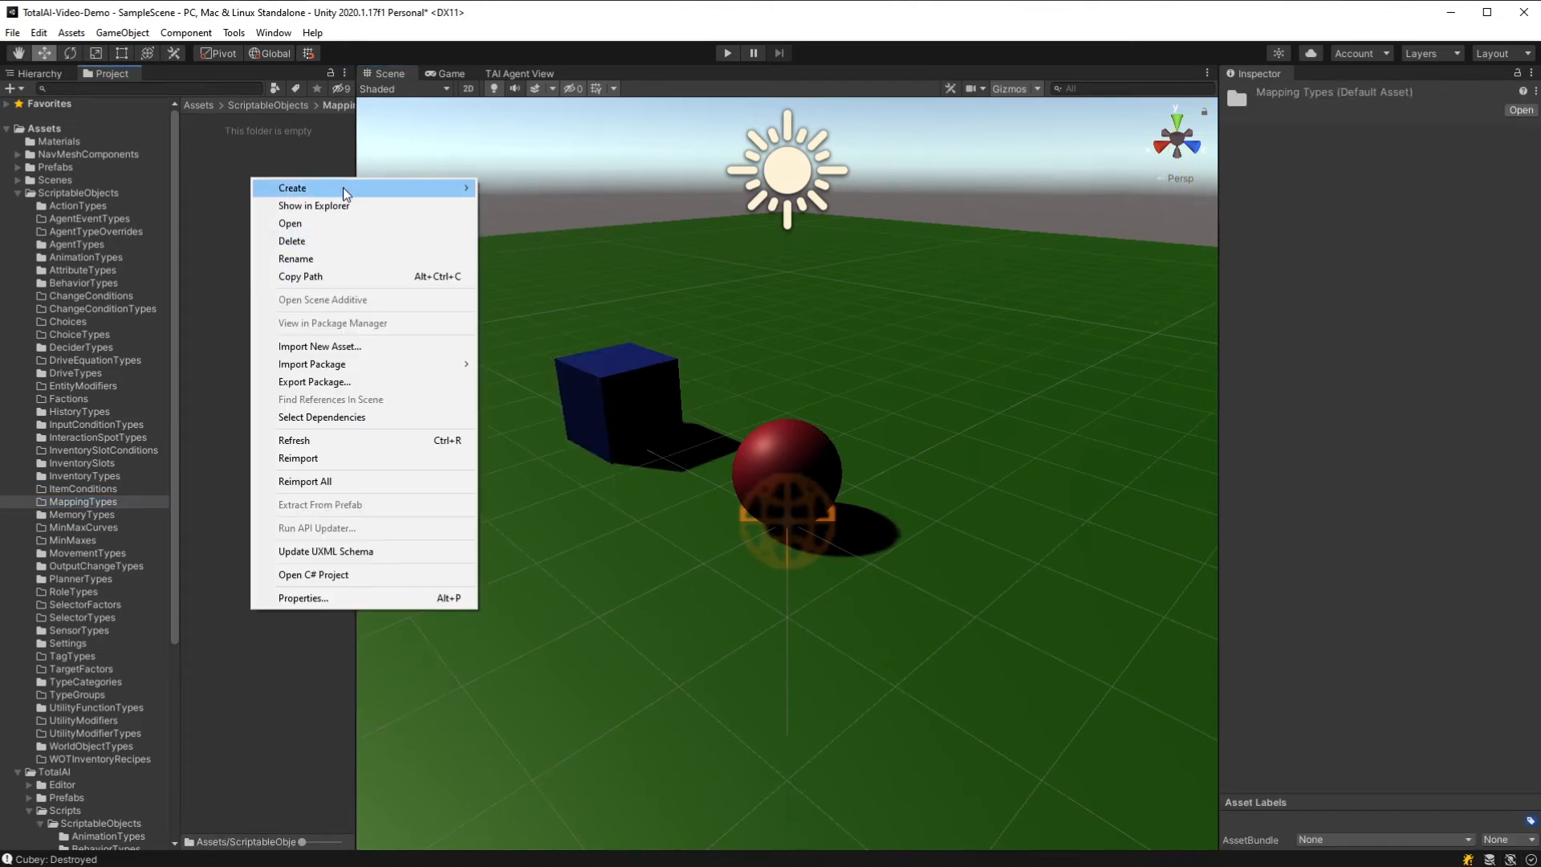
{"action": "mouse_move", "coordinate": [344, 188]}
{"action": "mouse_move", "coordinate": [561, 190]}
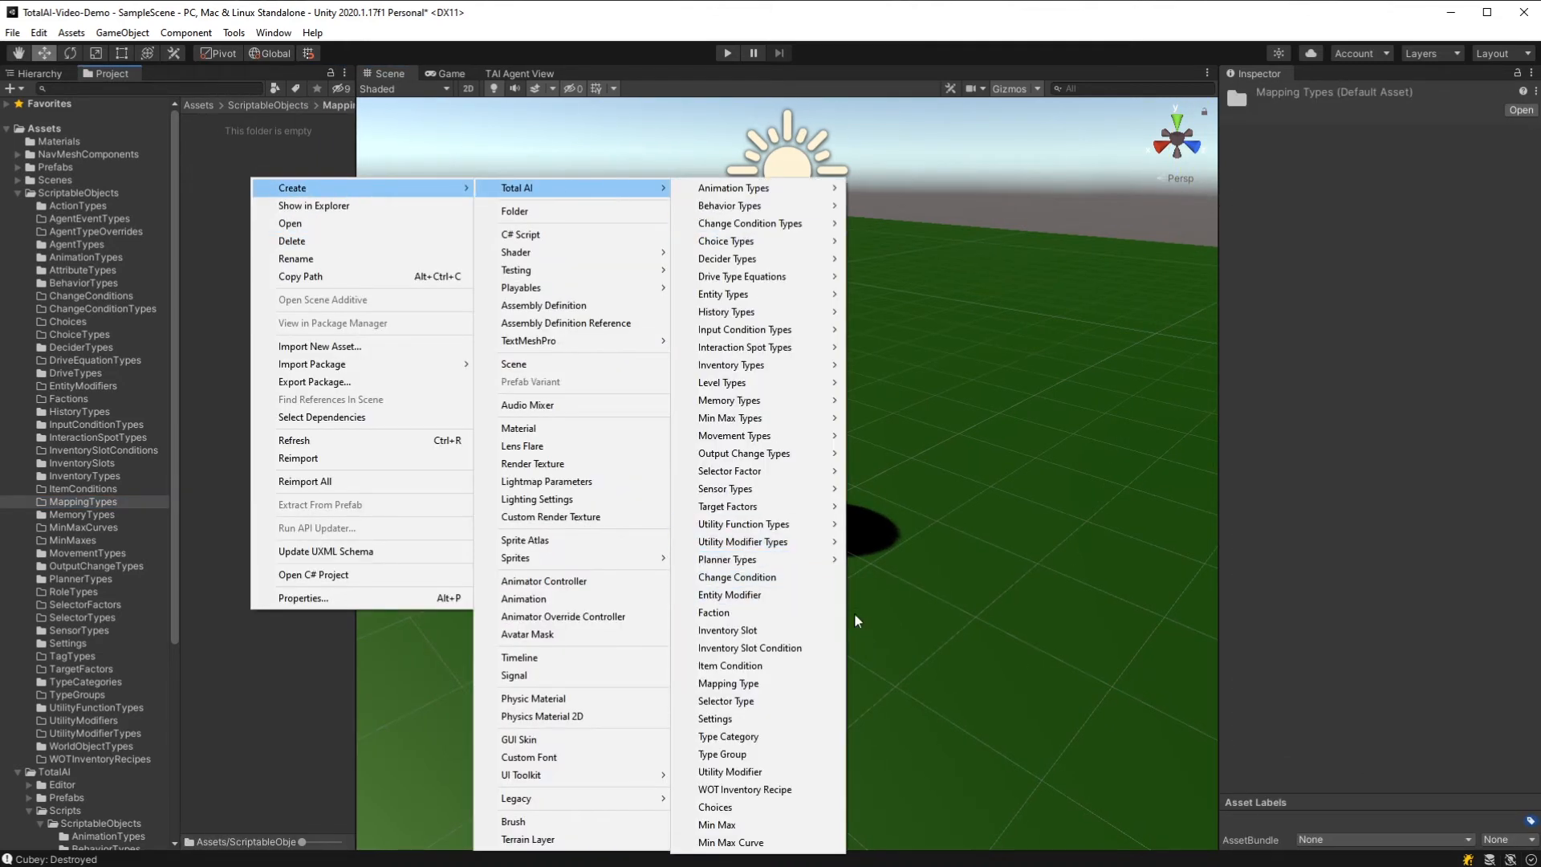
{"action": "left_click", "coordinate": [801, 683]}
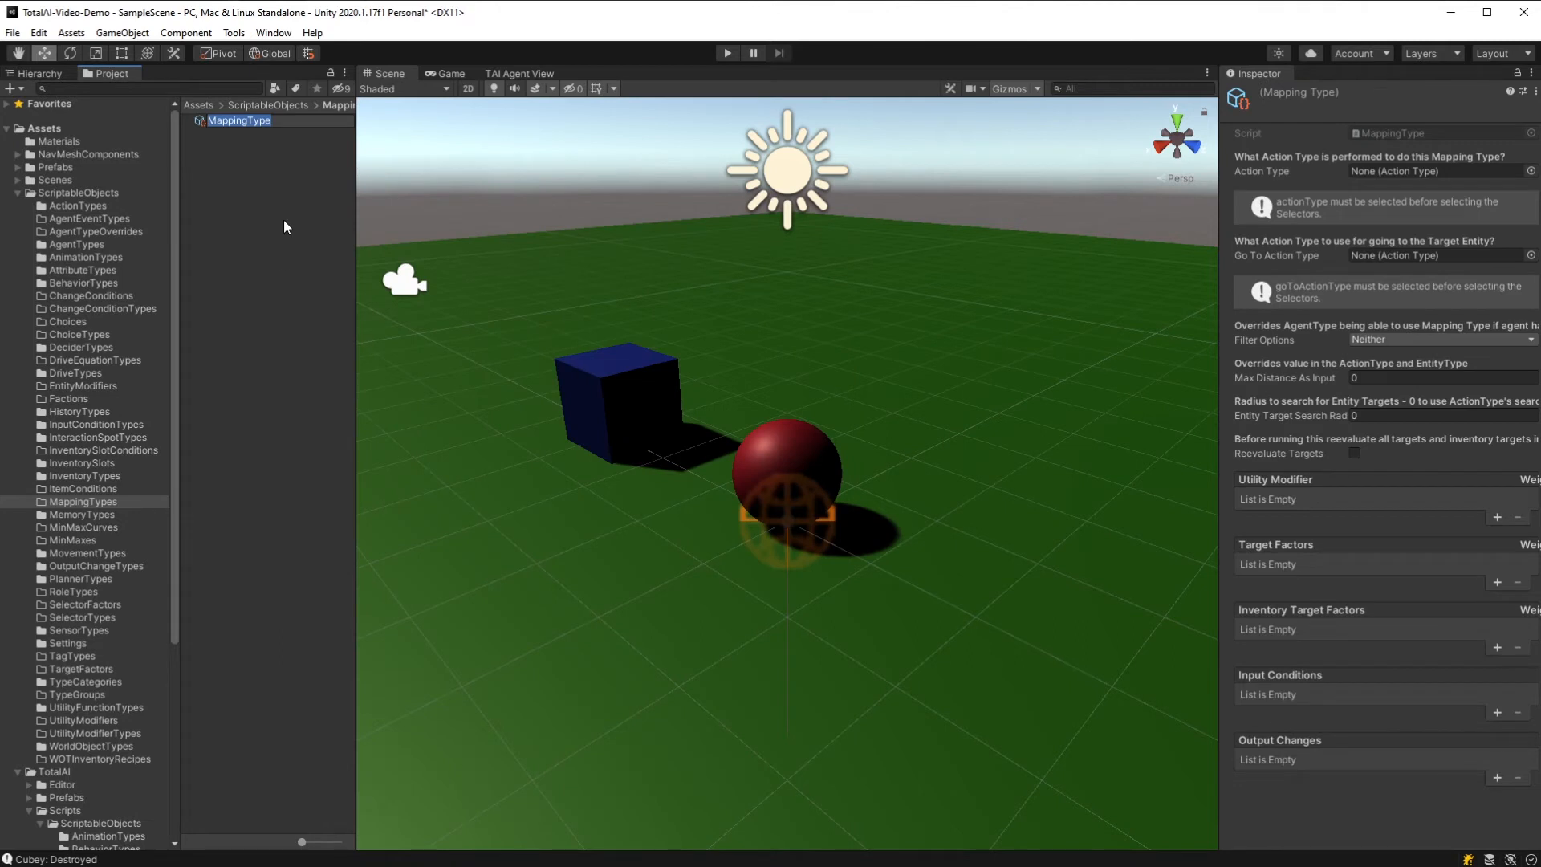
{"action": "type", "text": "EatFood"}
{"action": "key", "text": "Return"}
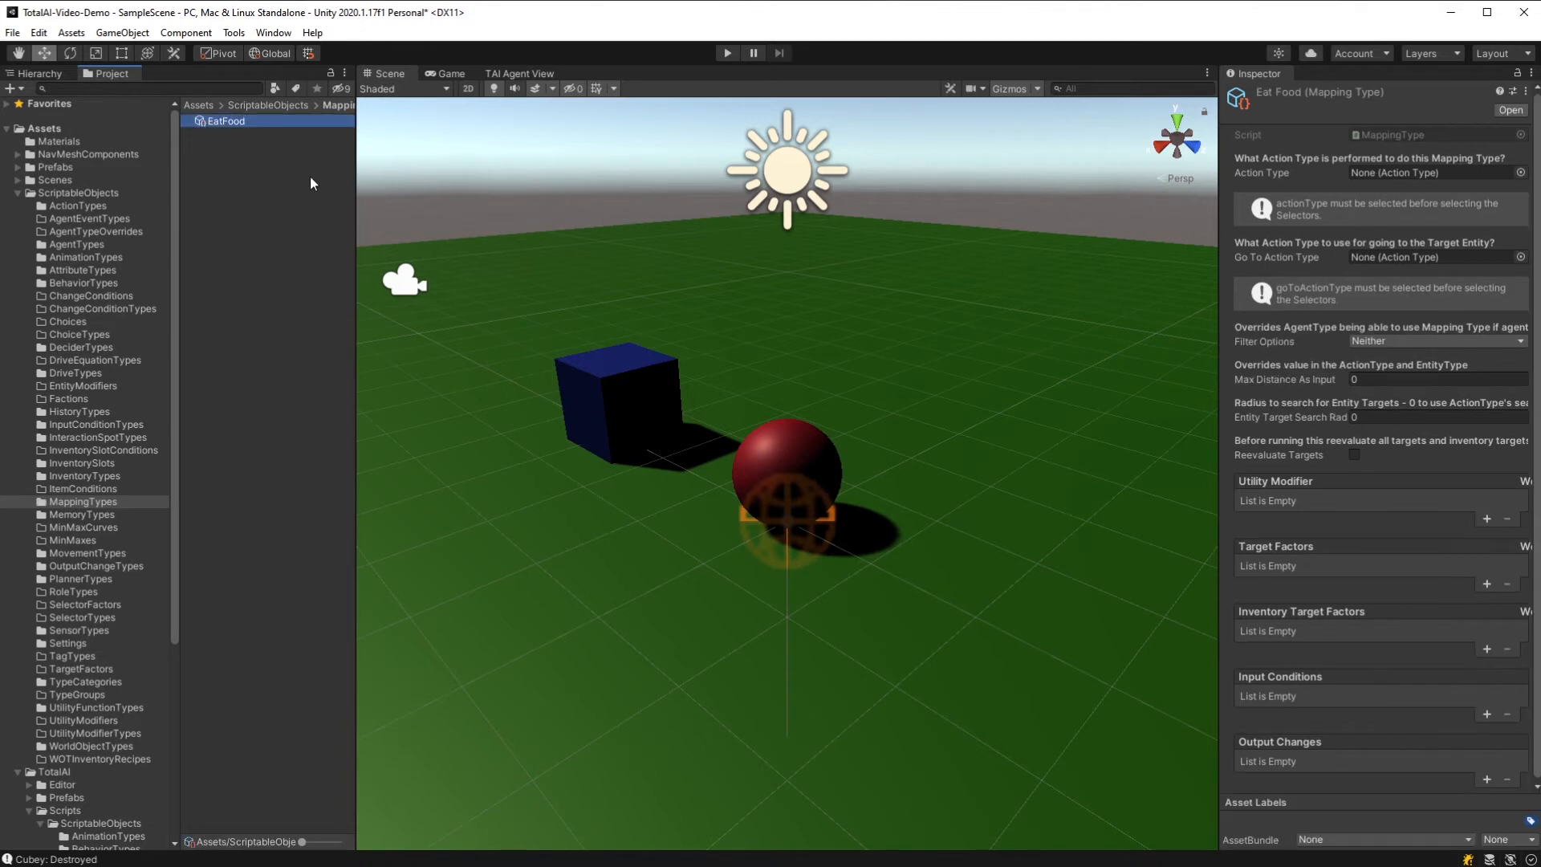
Step: Set EatFood's Action Type to Eat and its Go To Action Type to GoTo
{"action": "left_click_drag", "start_coordinate": [1217, 342], "coordinate": [1135, 351]}
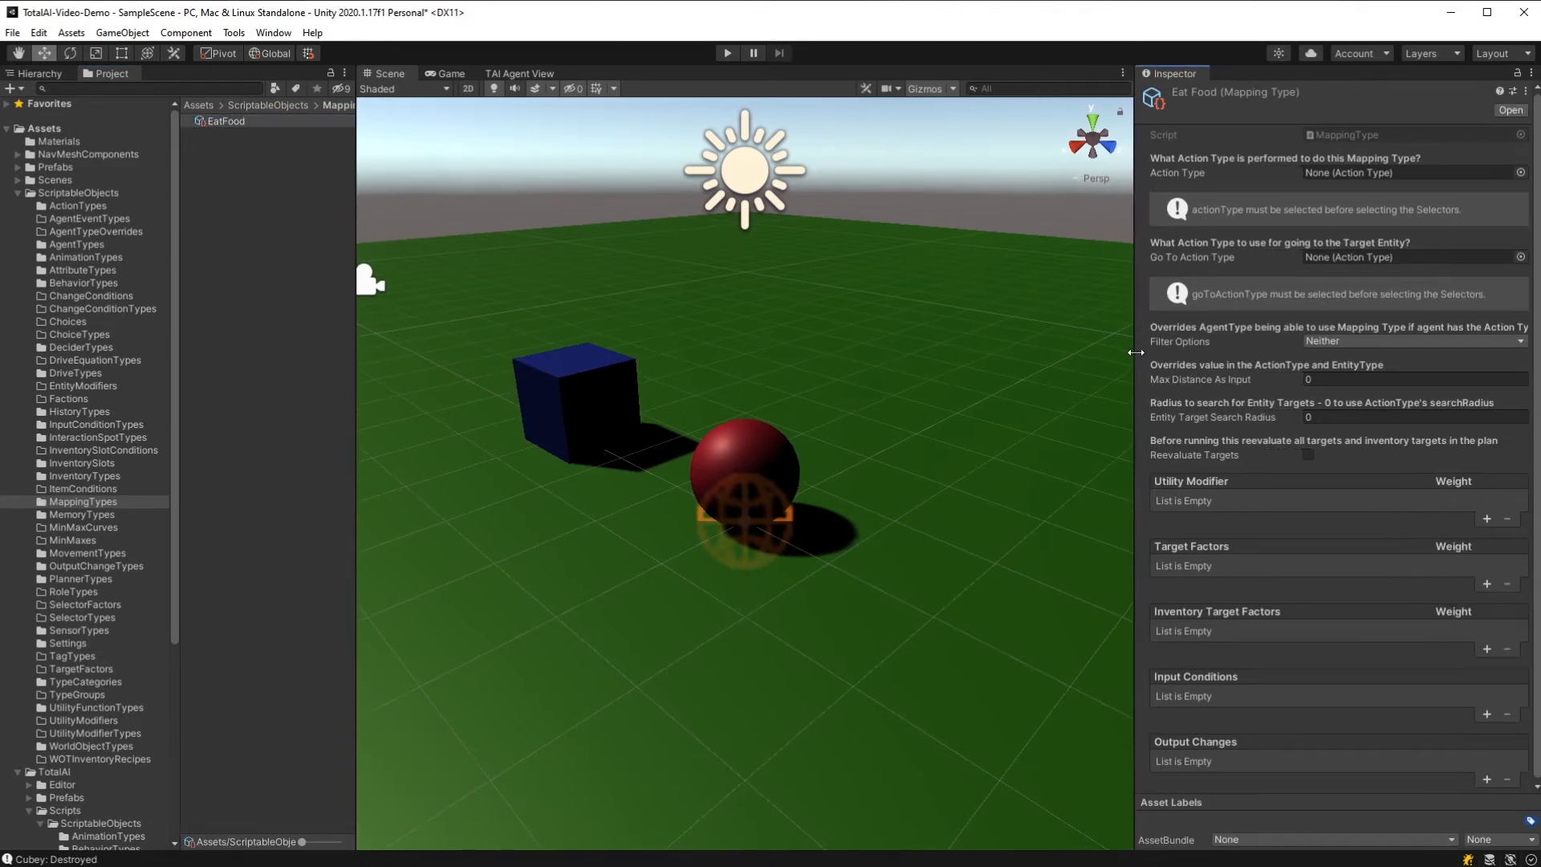
{"action": "left_click", "coordinate": [1521, 172]}
{"action": "left_click", "coordinate": [1534, 220]}
{"action": "left_click", "coordinate": [1531, 222]}
{"action": "double_click", "coordinate": [1536, 262]}
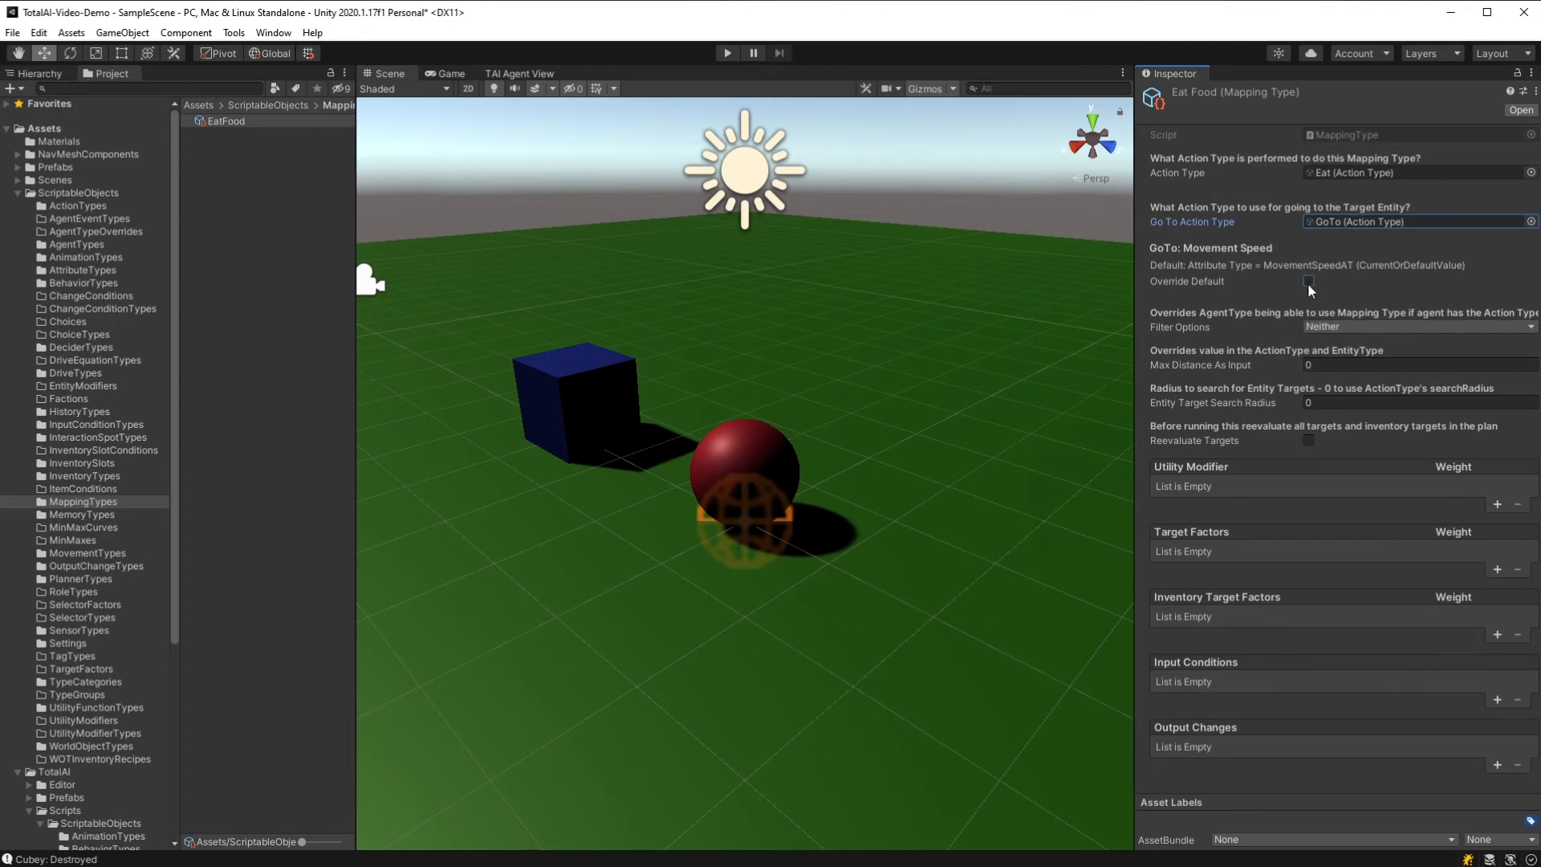
{"action": "left_click", "coordinate": [1309, 281]}
{"action": "left_click", "coordinate": [1351, 297]}
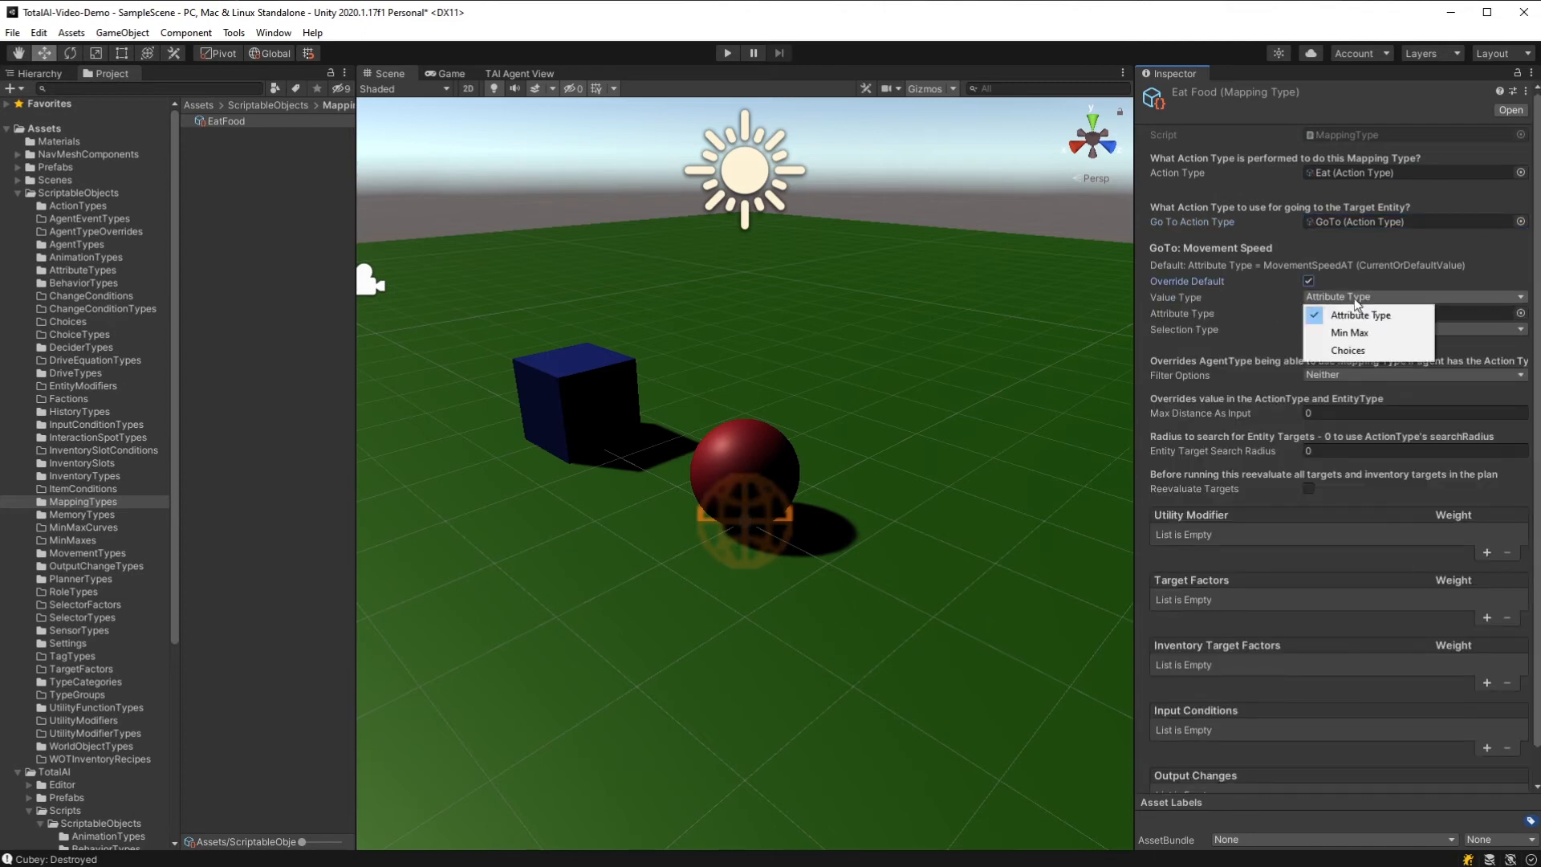
{"action": "left_click", "coordinate": [1357, 313]}
{"action": "left_click", "coordinate": [1310, 281]}
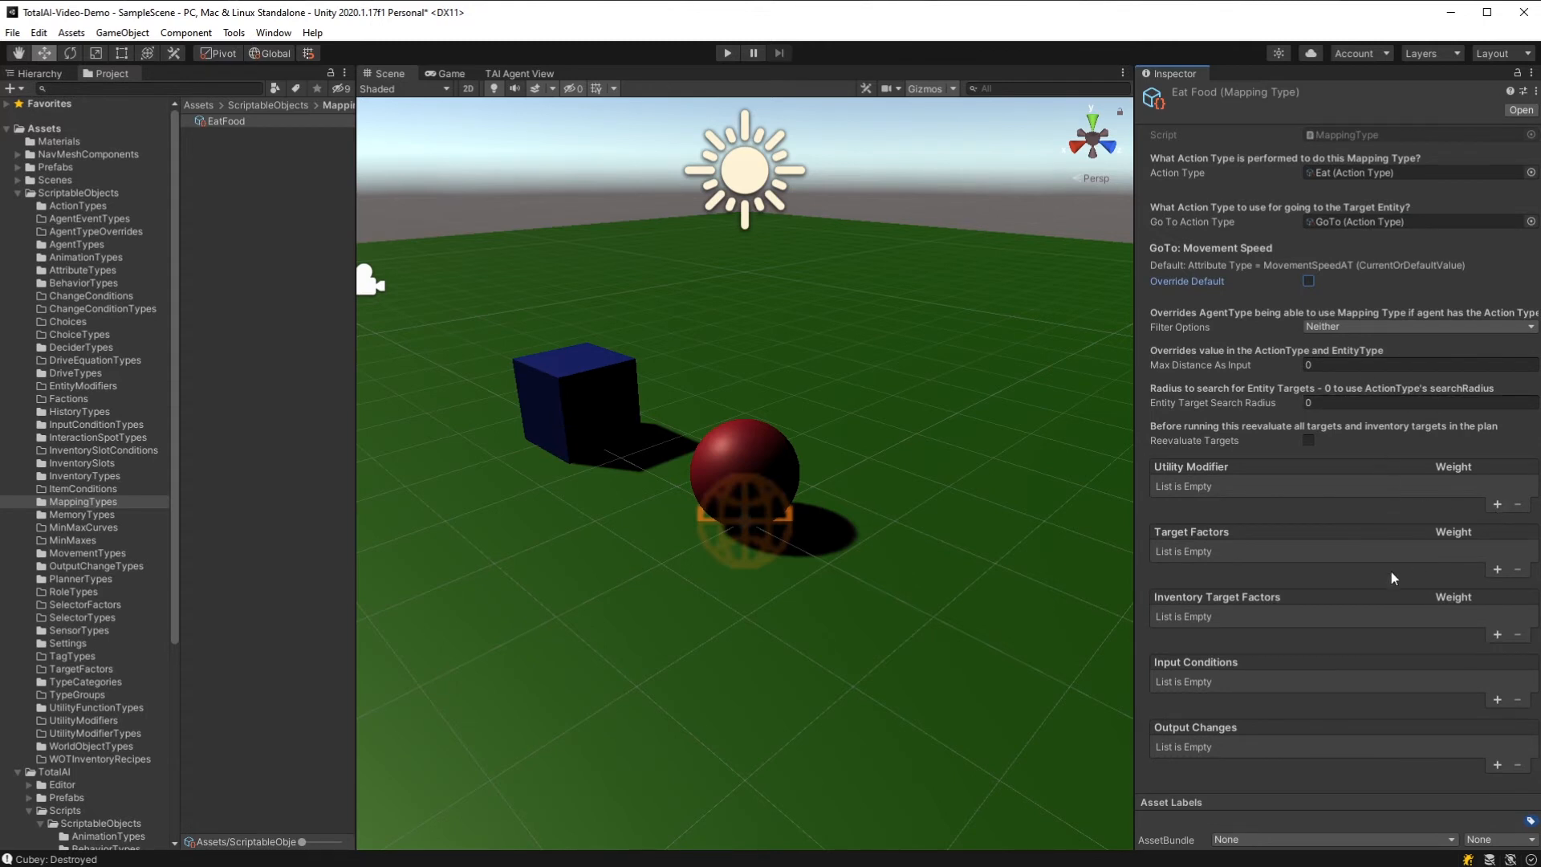
Step: Add an input condition of type NearEntityICT to the EatFood mapping type
{"action": "left_click", "coordinate": [1498, 700]}
{"action": "left_click", "coordinate": [1506, 690]}
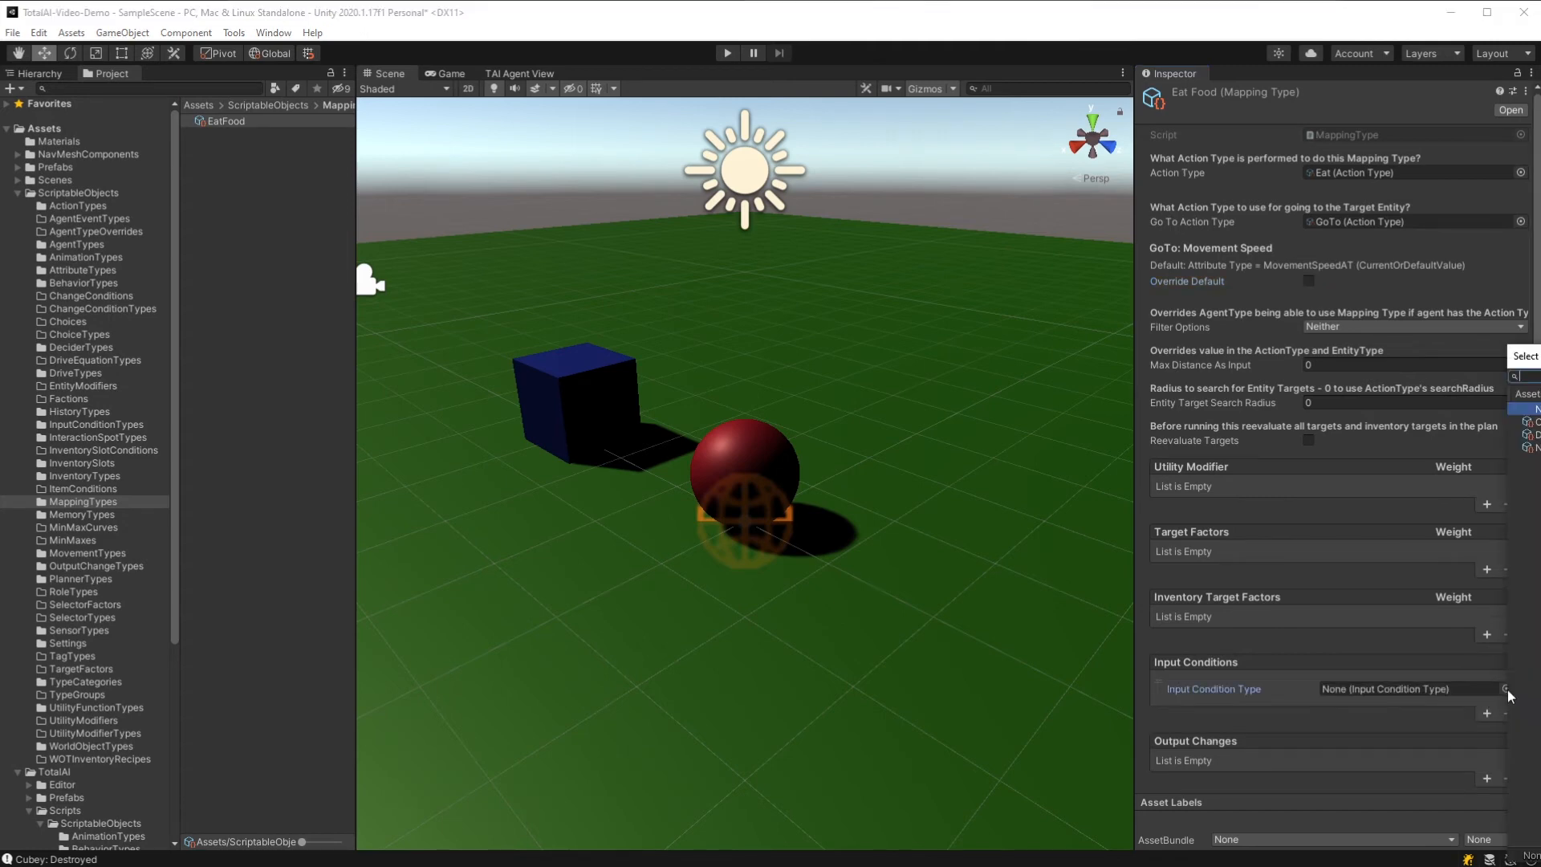
{"action": "left_click_drag", "start_coordinate": [652, 221], "coordinate": [616, 236]}
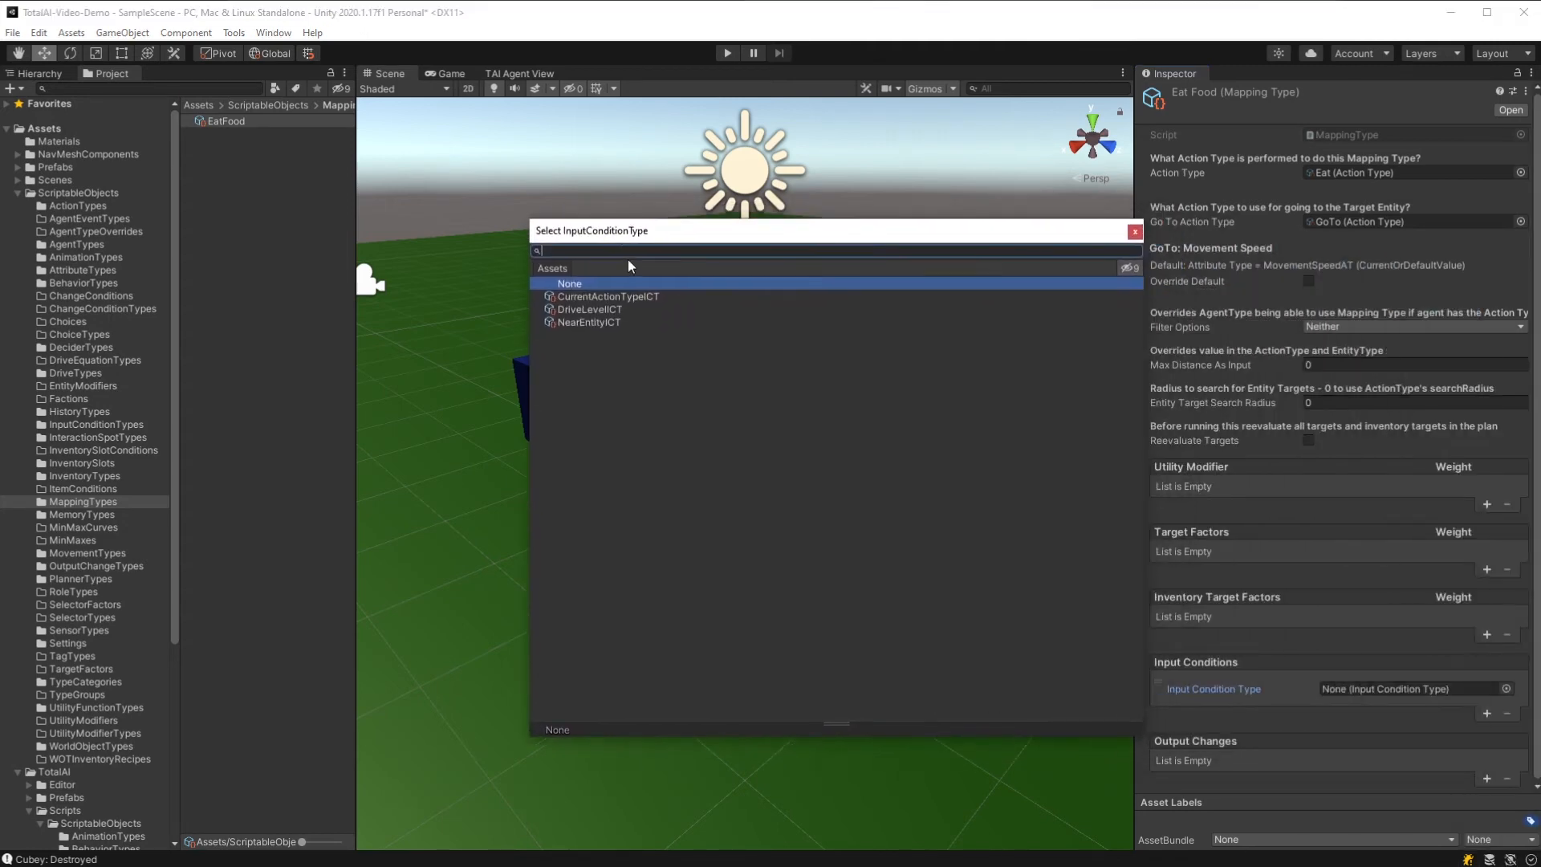
{"action": "double_click", "coordinate": [598, 323]}
Step: Set the near-entity condition's Match Type to Entity Type and its Entity Type Match to Food
{"action": "scroll", "coordinate": [1418, 698], "scroll_direction": "down", "scroll_amount": 3}
{"action": "left_click", "coordinate": [1506, 686]}
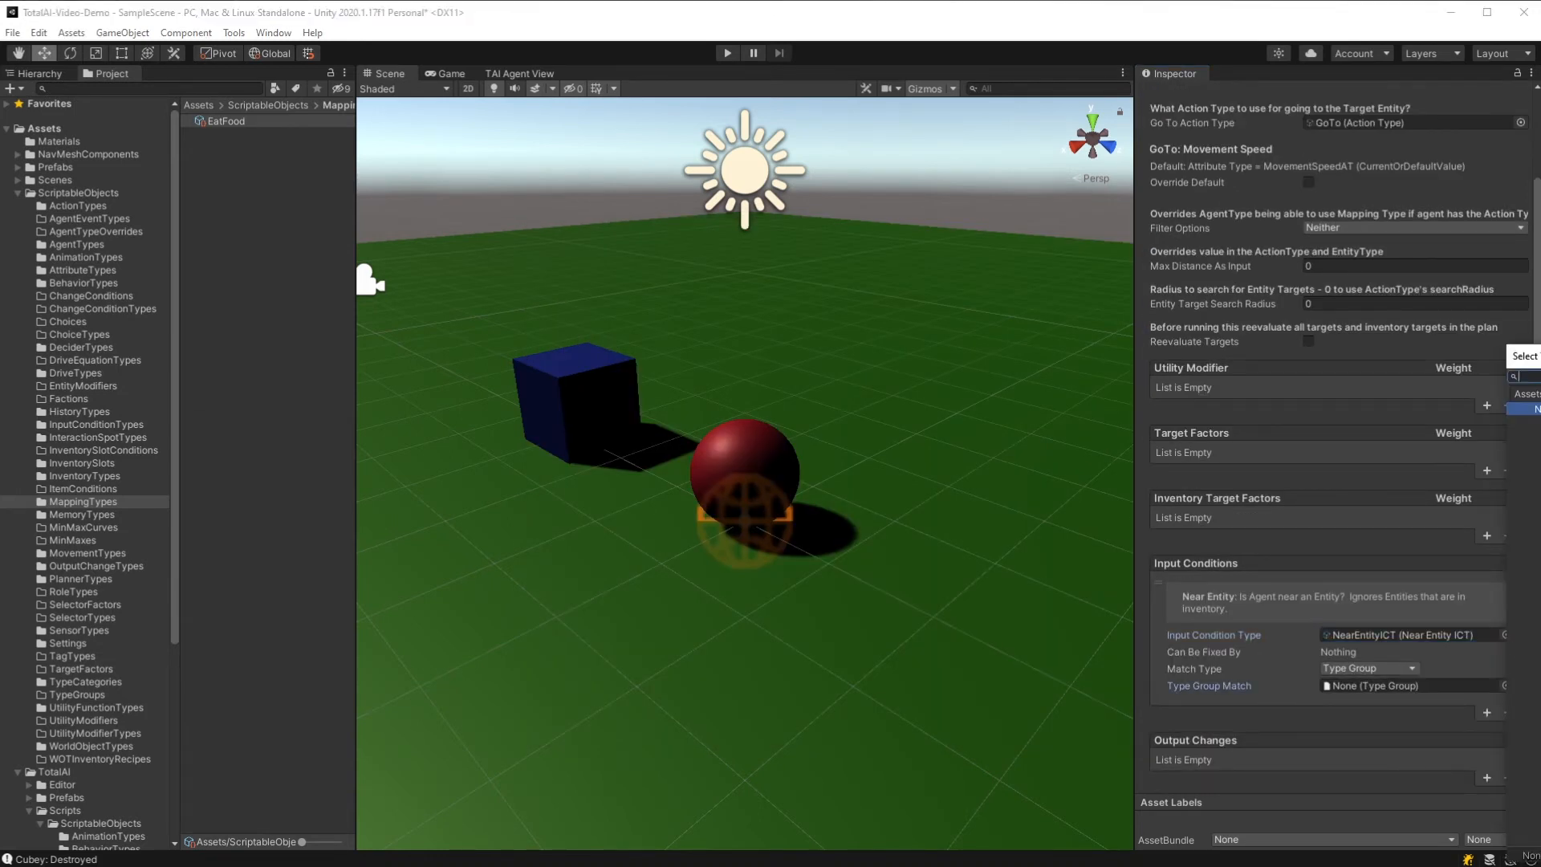
{"action": "left_click", "coordinate": [1421, 686]}
{"action": "left_click", "coordinate": [1409, 669]}
{"action": "left_click", "coordinate": [1397, 717]}
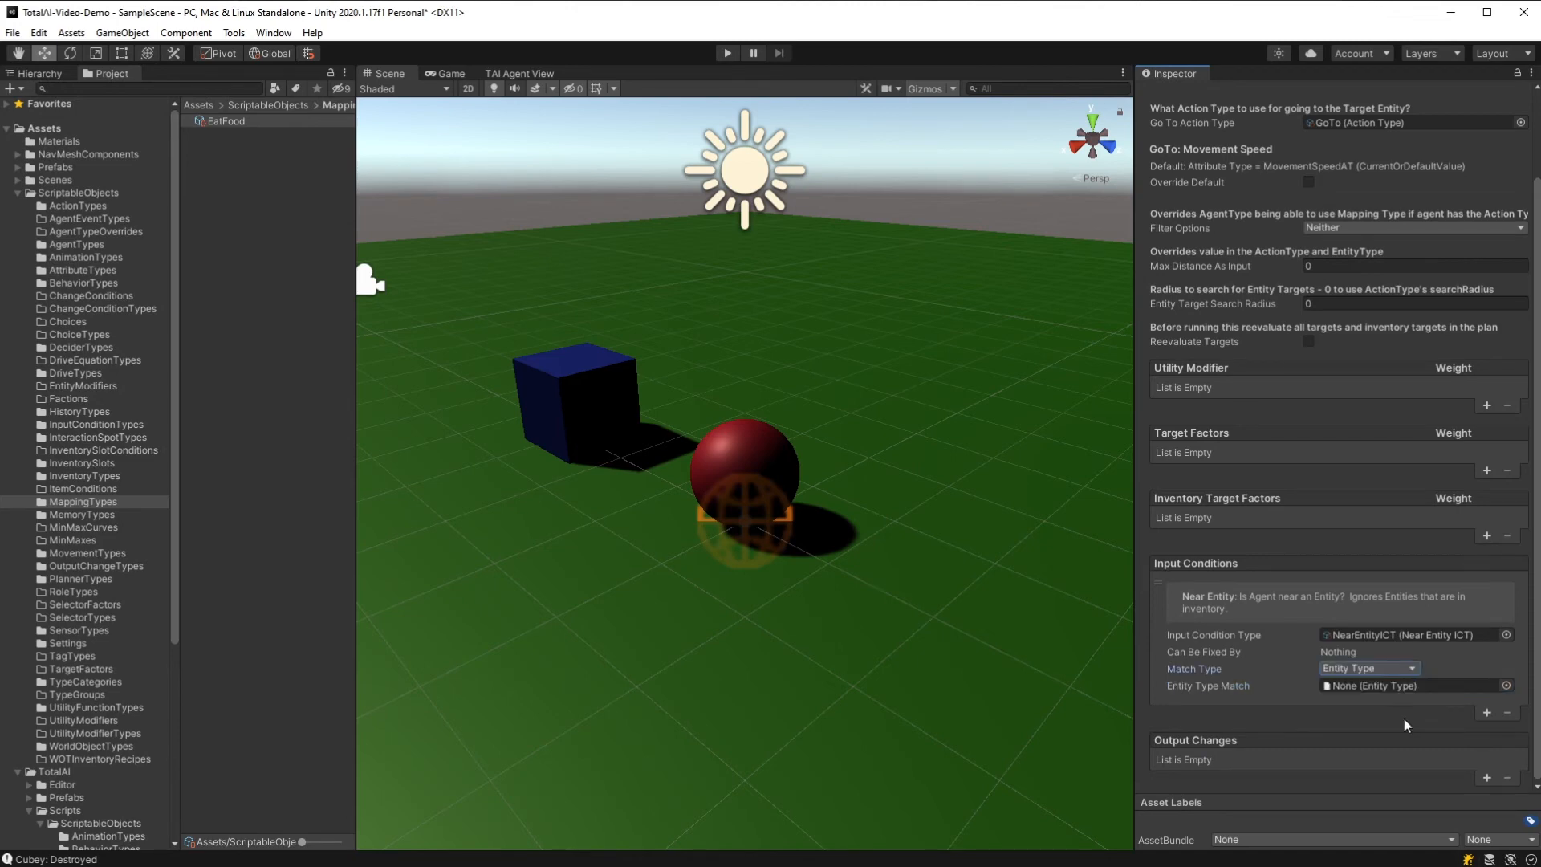
{"action": "left_click", "coordinate": [1506, 685]}
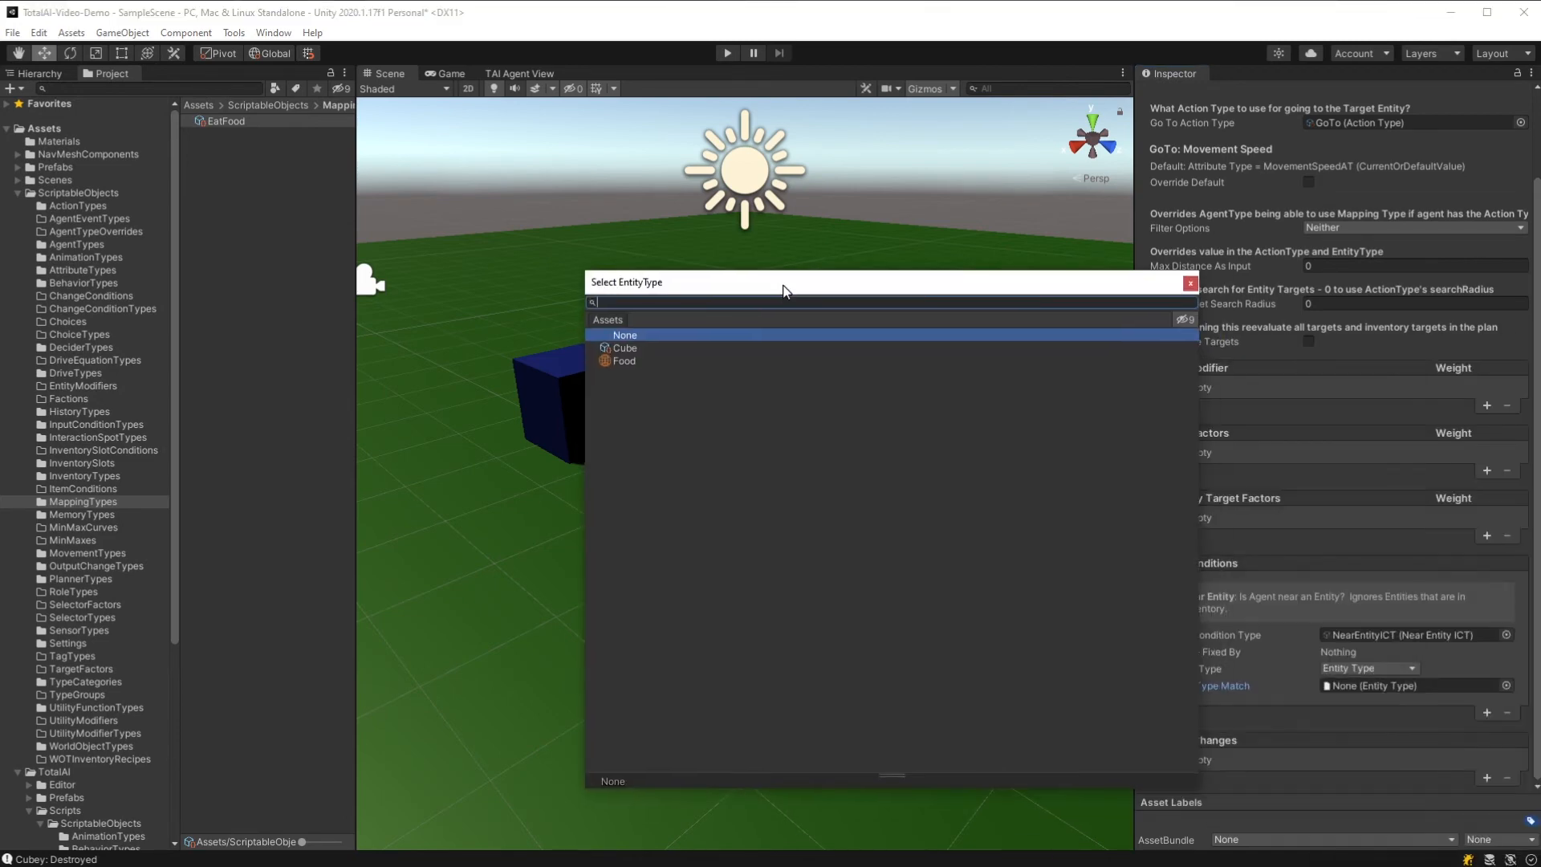
{"action": "left_click_drag", "start_coordinate": [785, 291], "coordinate": [691, 279]}
{"action": "double_click", "coordinate": [544, 359]}
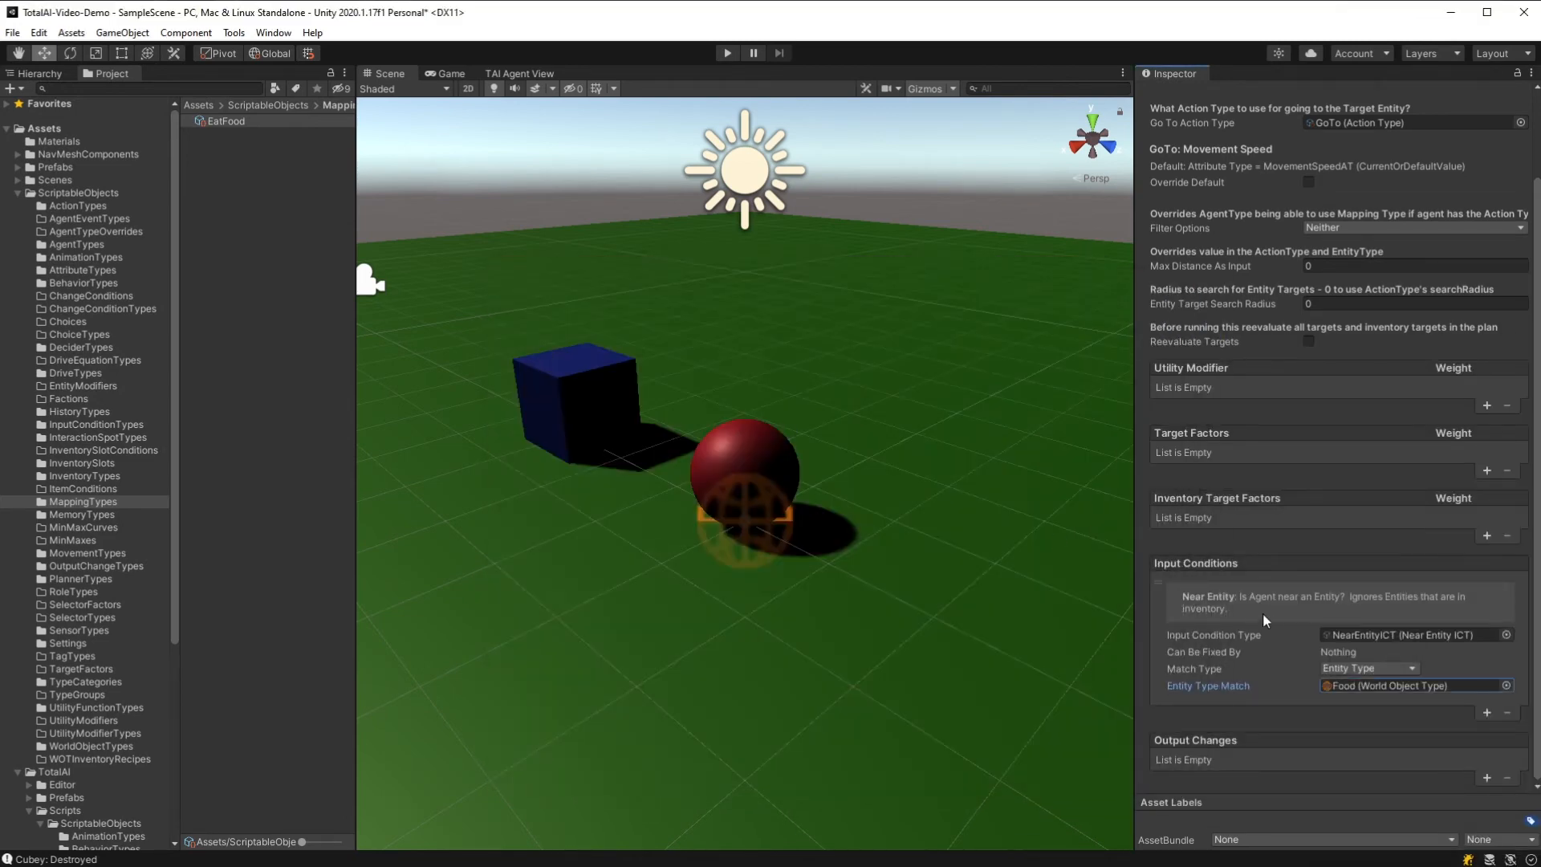
Step: Add an output change entry to EatFood and create a Destroy Entity asset named DestroyEntityOCT in the OutputChangeTypes folder
{"action": "left_click", "coordinate": [1487, 777]}
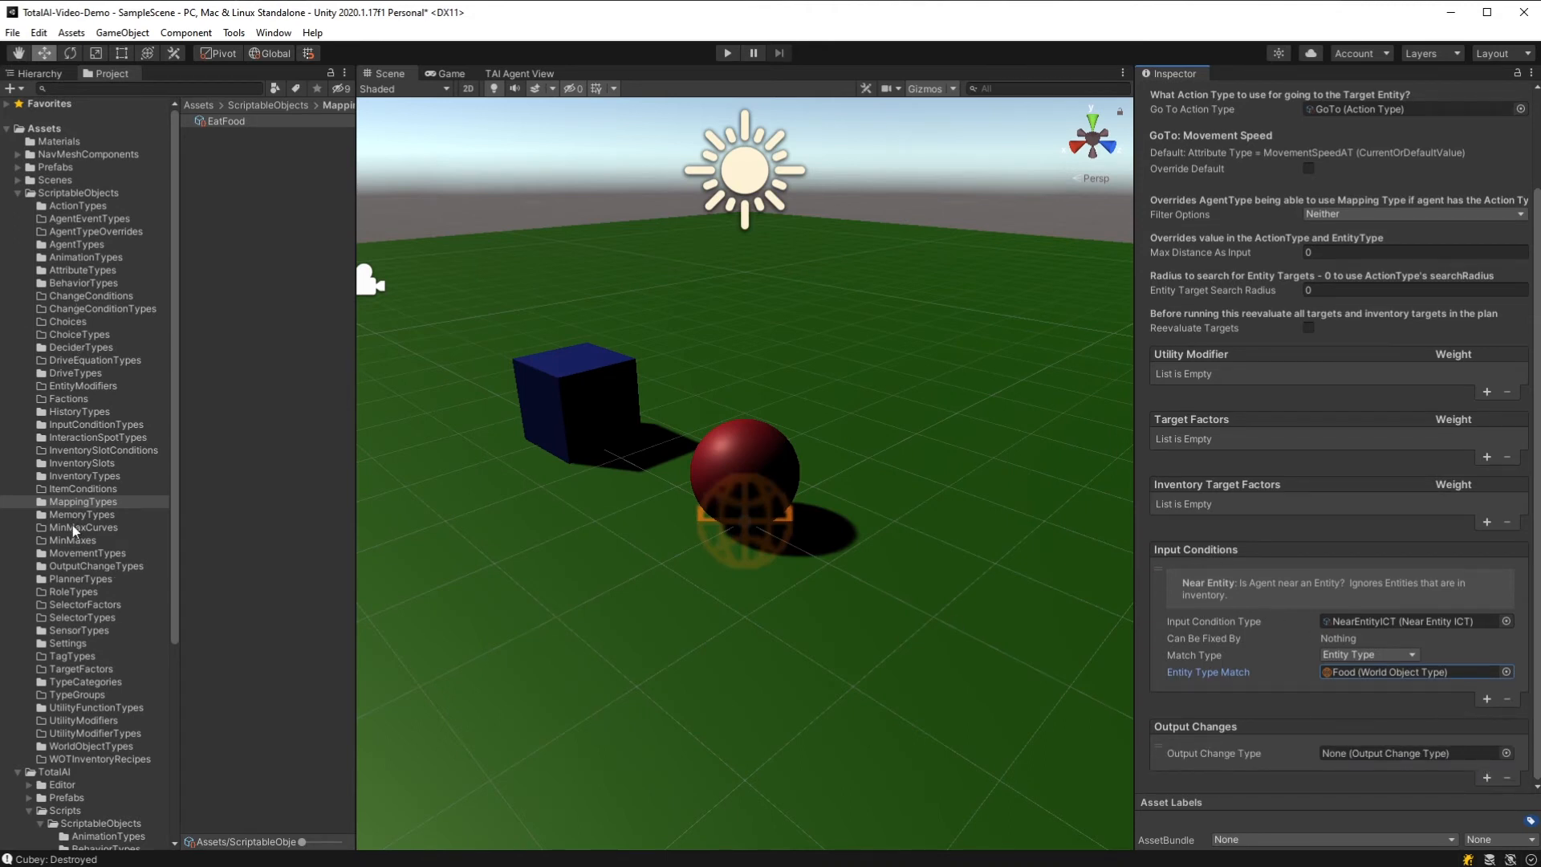
{"action": "left_click", "coordinate": [76, 566]}
{"action": "right_click", "coordinate": [274, 212]}
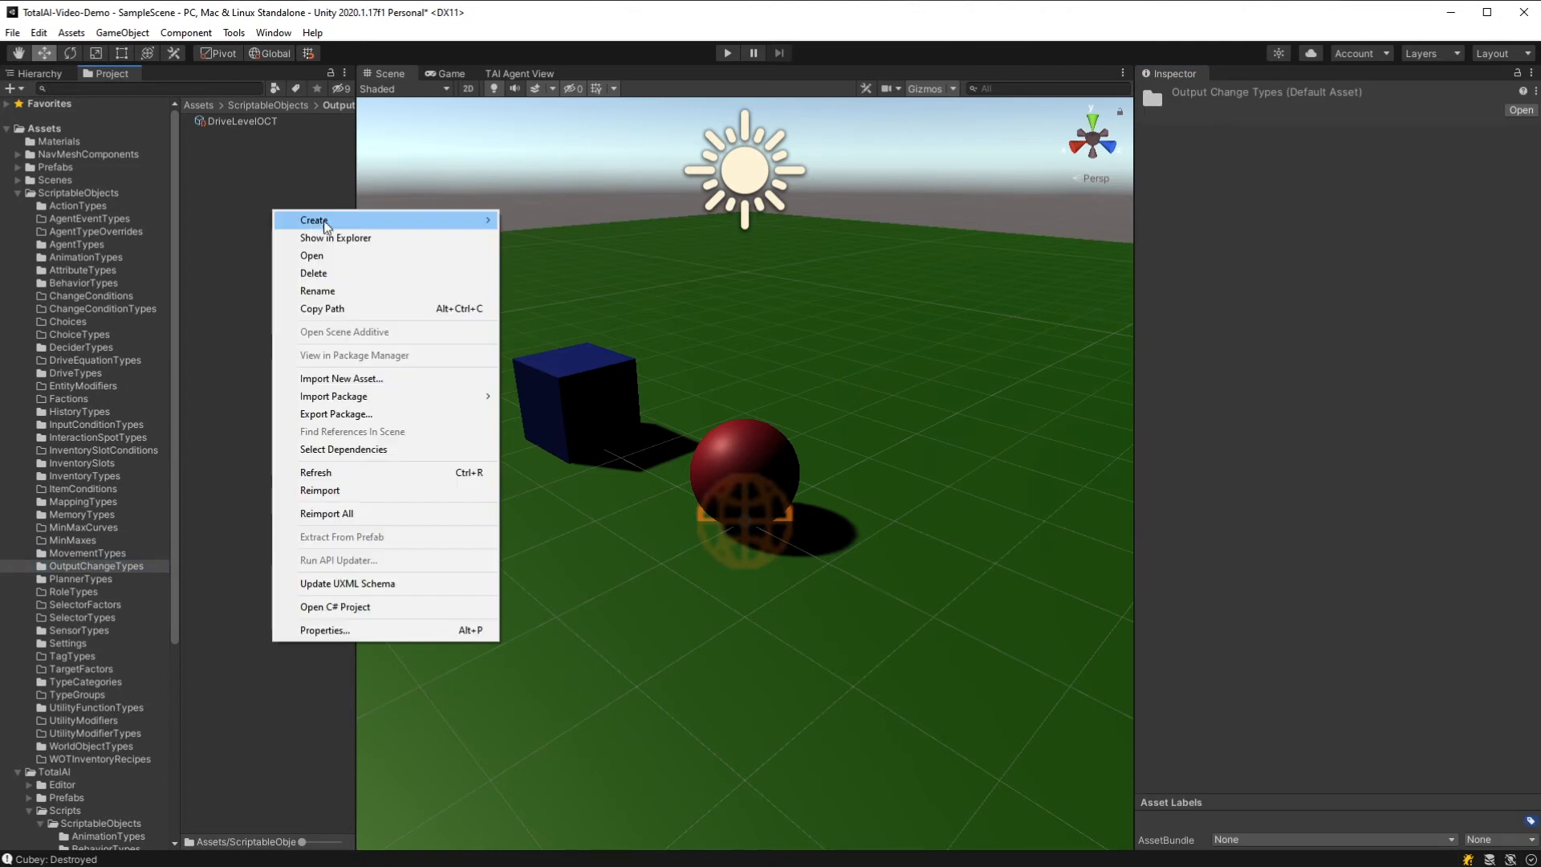
{"action": "mouse_move", "coordinate": [325, 224]}
{"action": "mouse_move", "coordinate": [608, 207]}
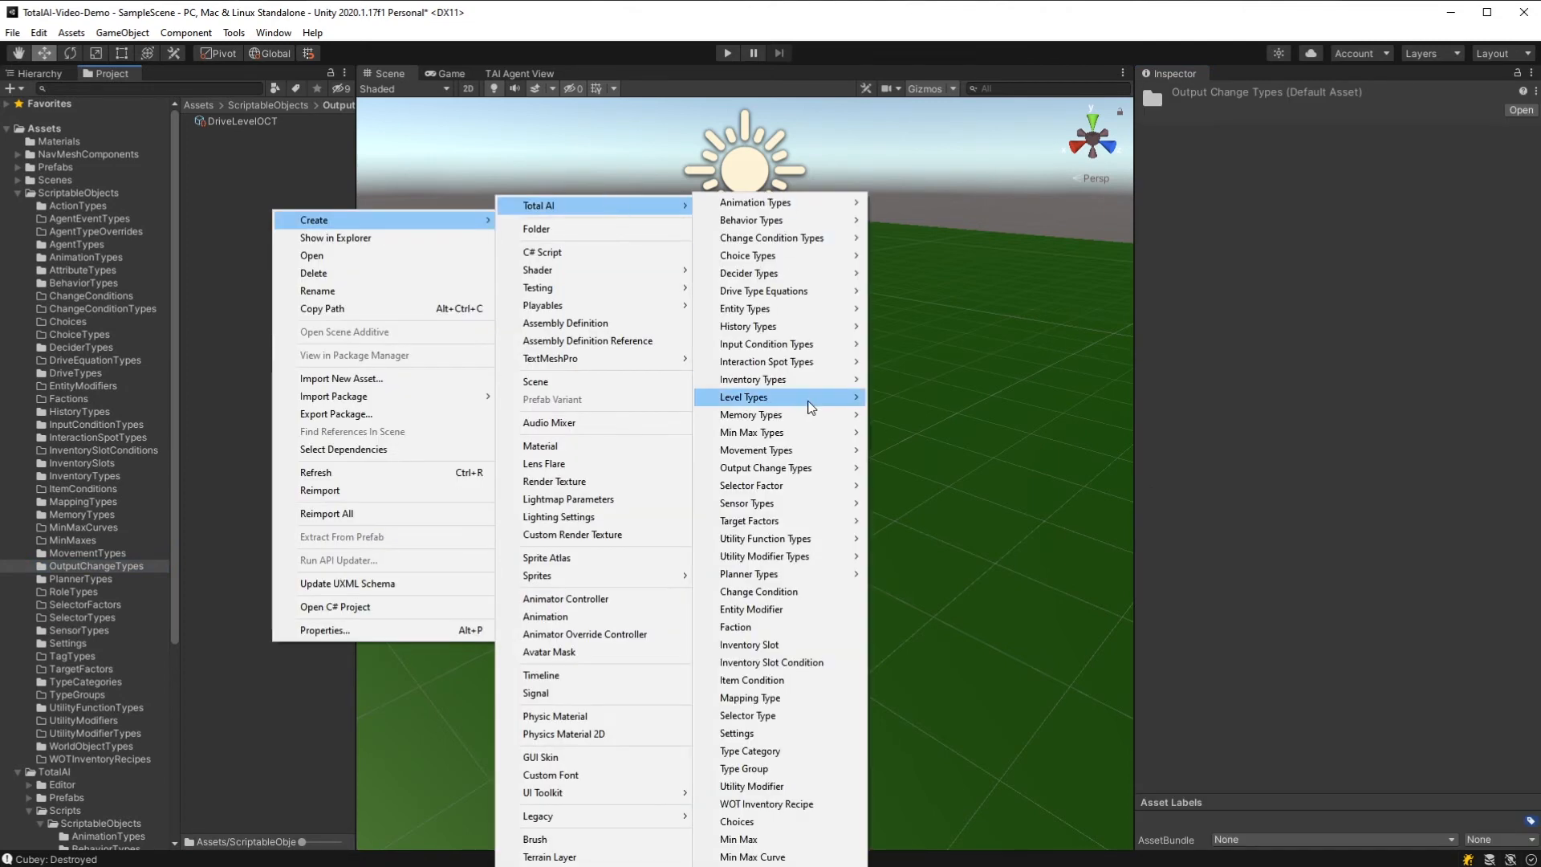
{"action": "mouse_move", "coordinate": [808, 426]}
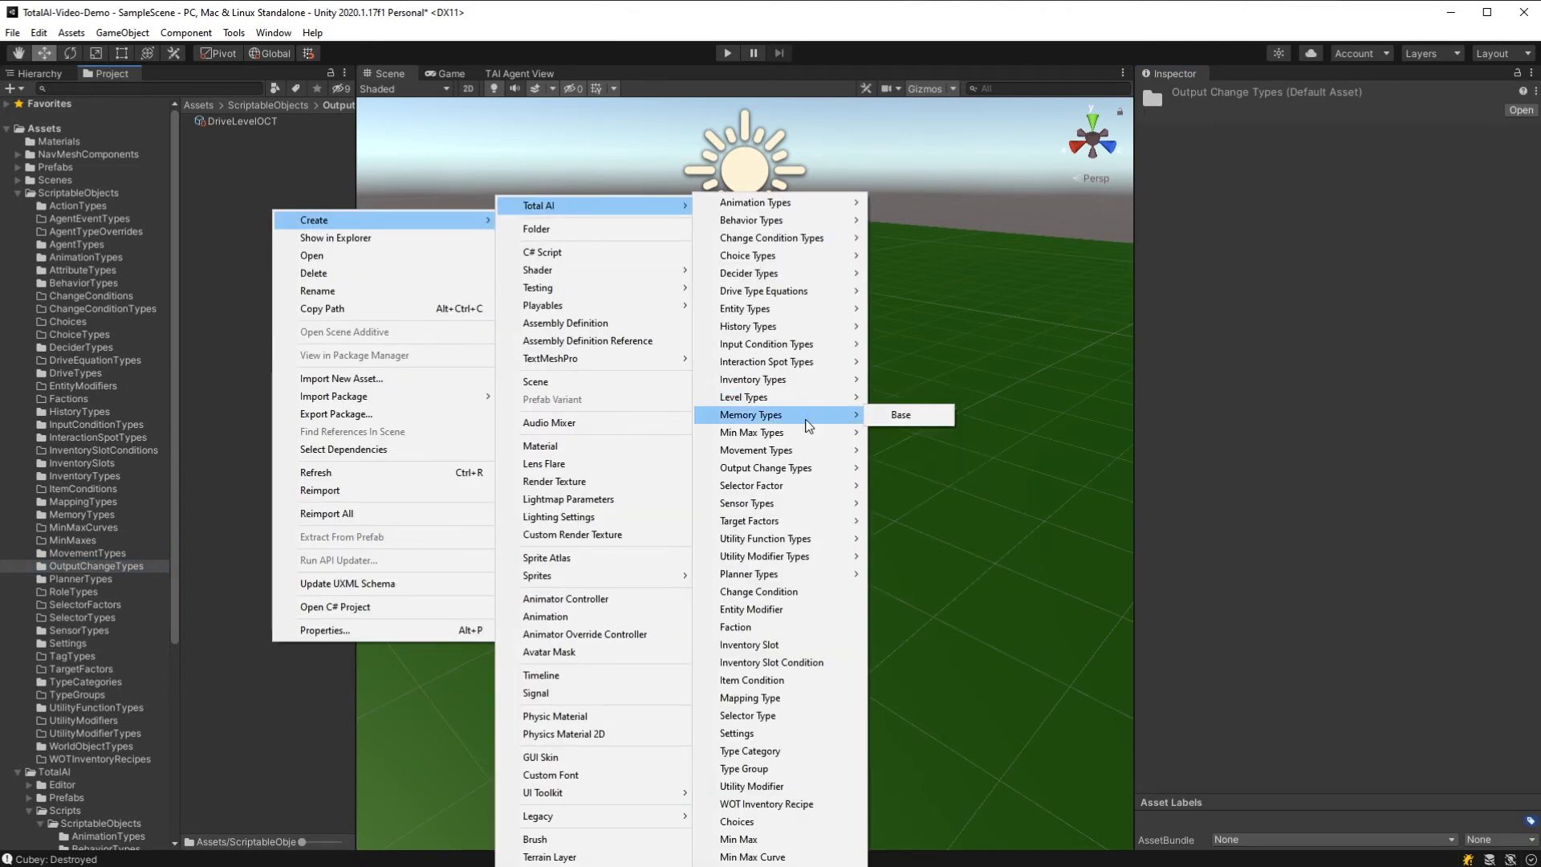
{"action": "mouse_move", "coordinate": [797, 474]}
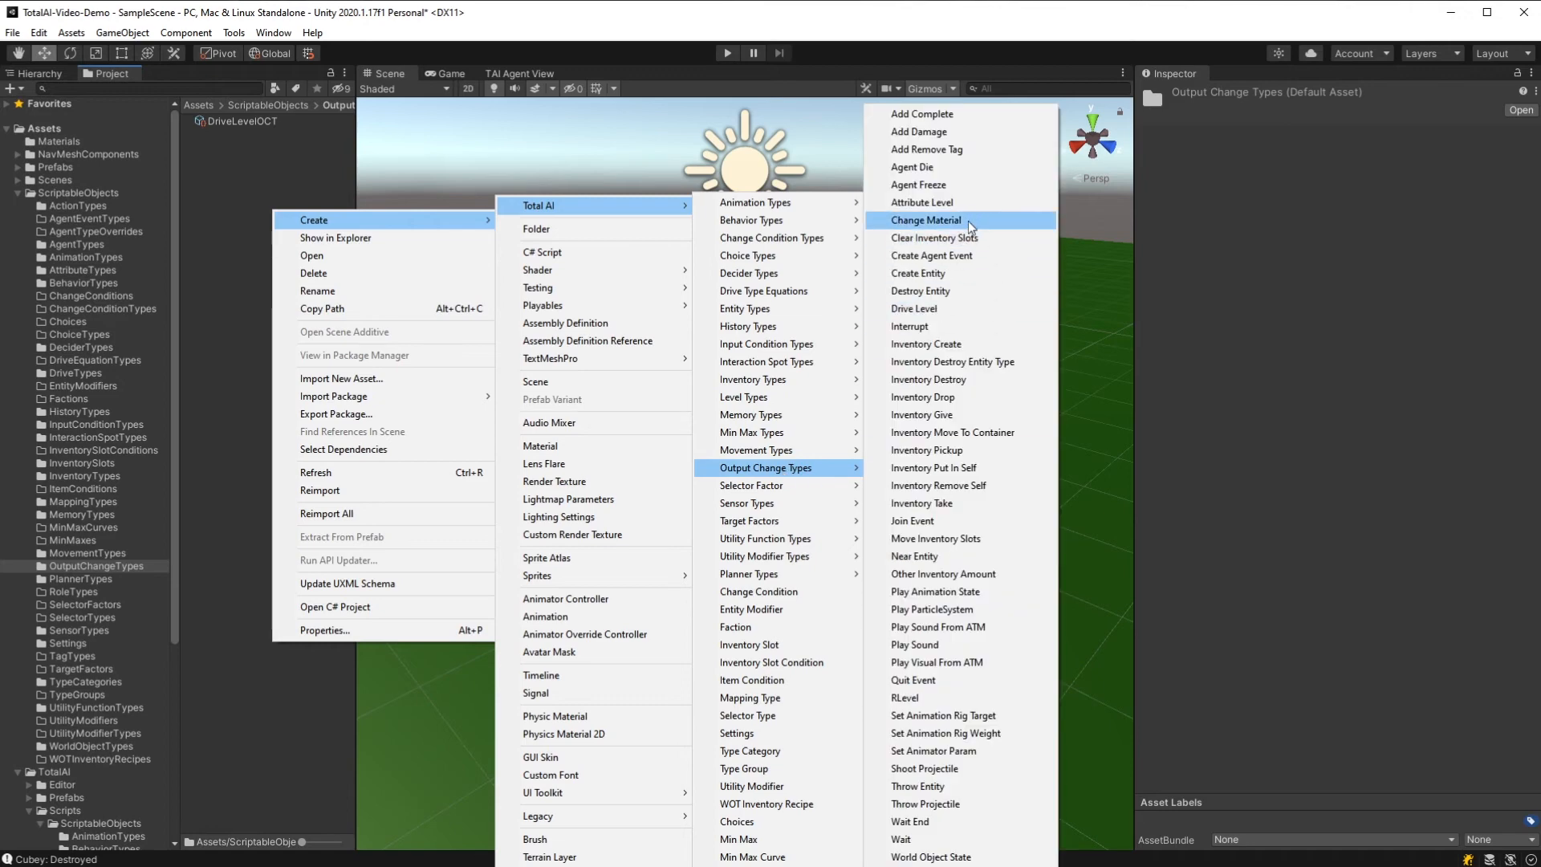
{"action": "left_click", "coordinate": [963, 289]}
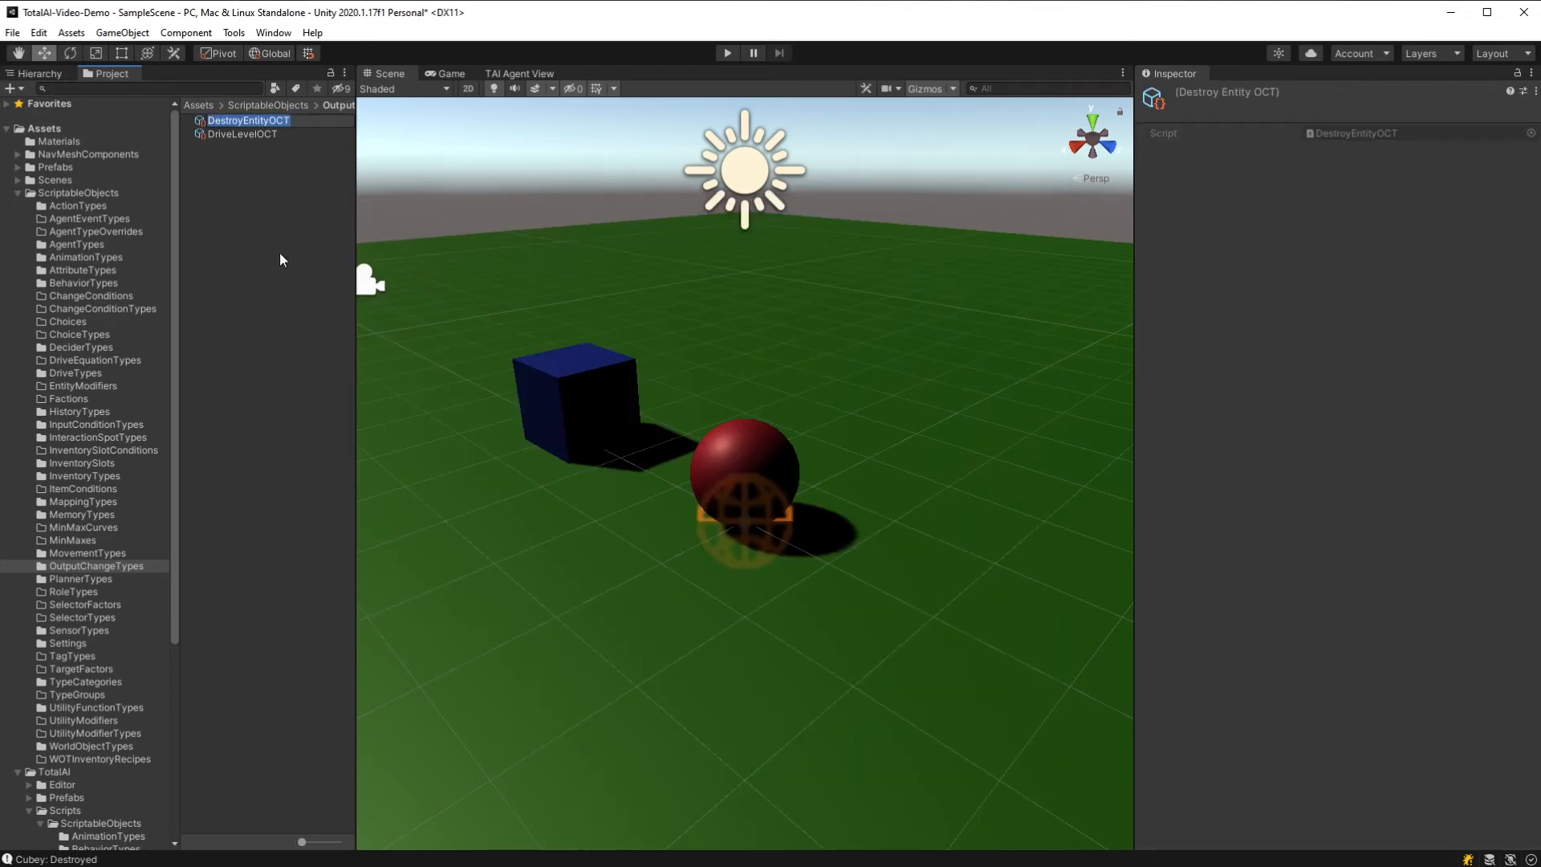
{"action": "key", "text": "Return"}
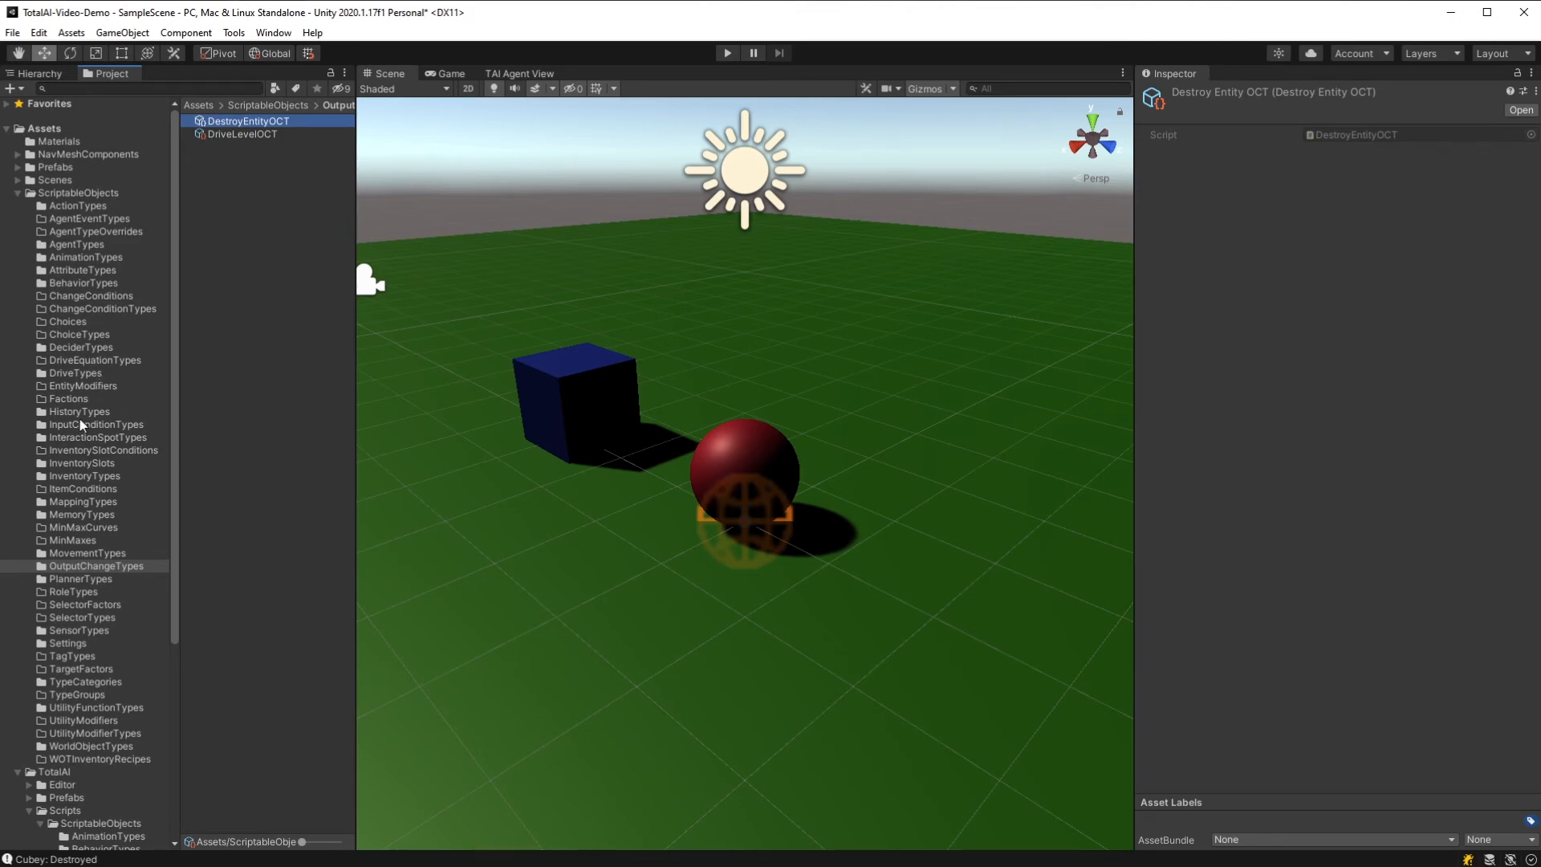
Step: Set the Output Change Type of EatFood's output change entry to DestroyEntityOCT
{"action": "left_click", "coordinate": [78, 503]}
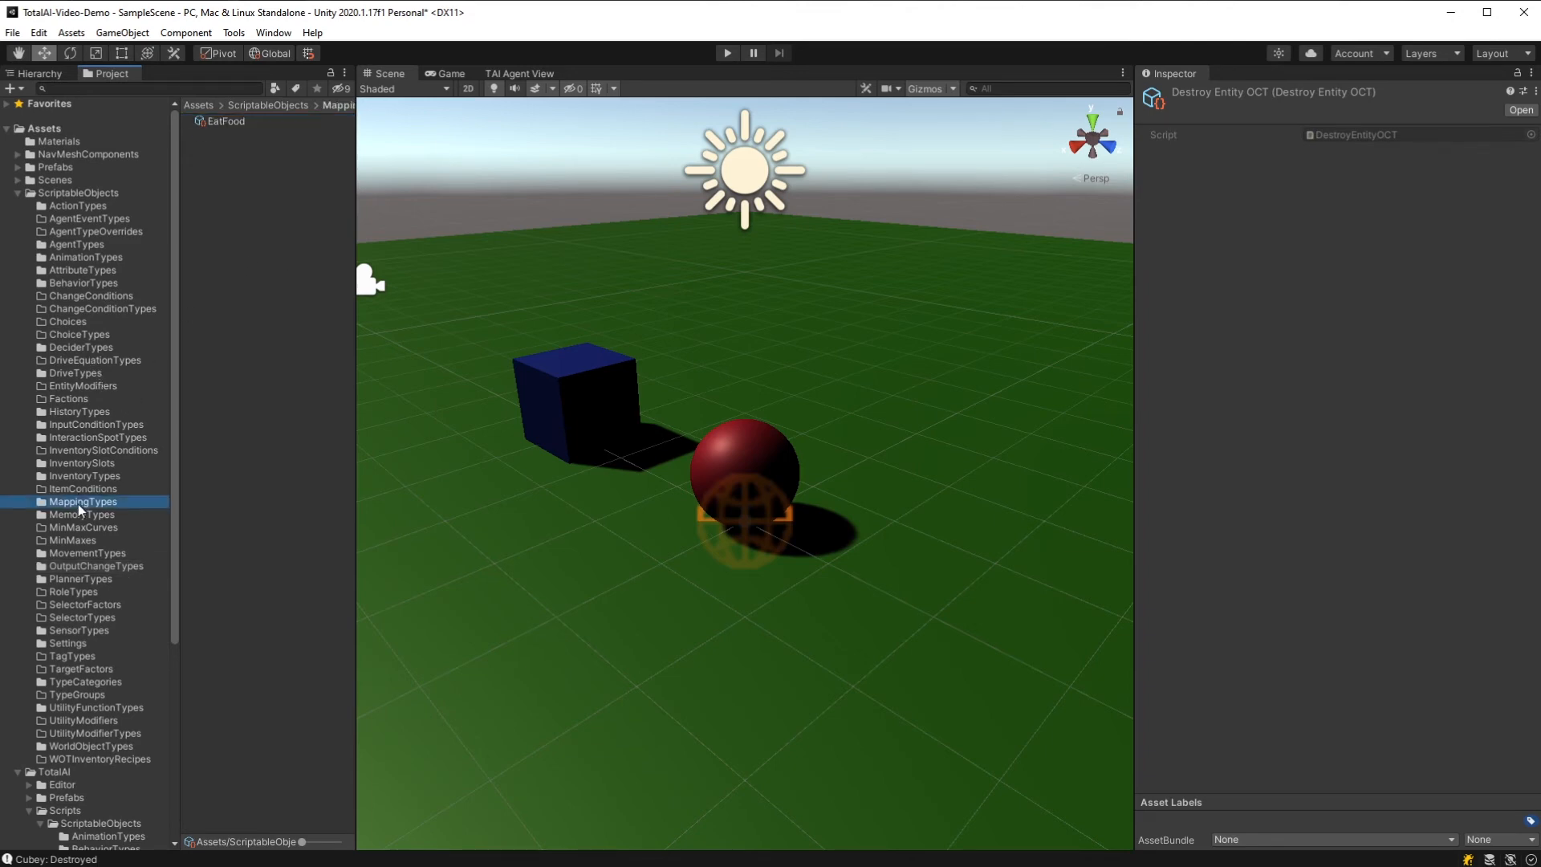
{"action": "left_click", "coordinate": [232, 123]}
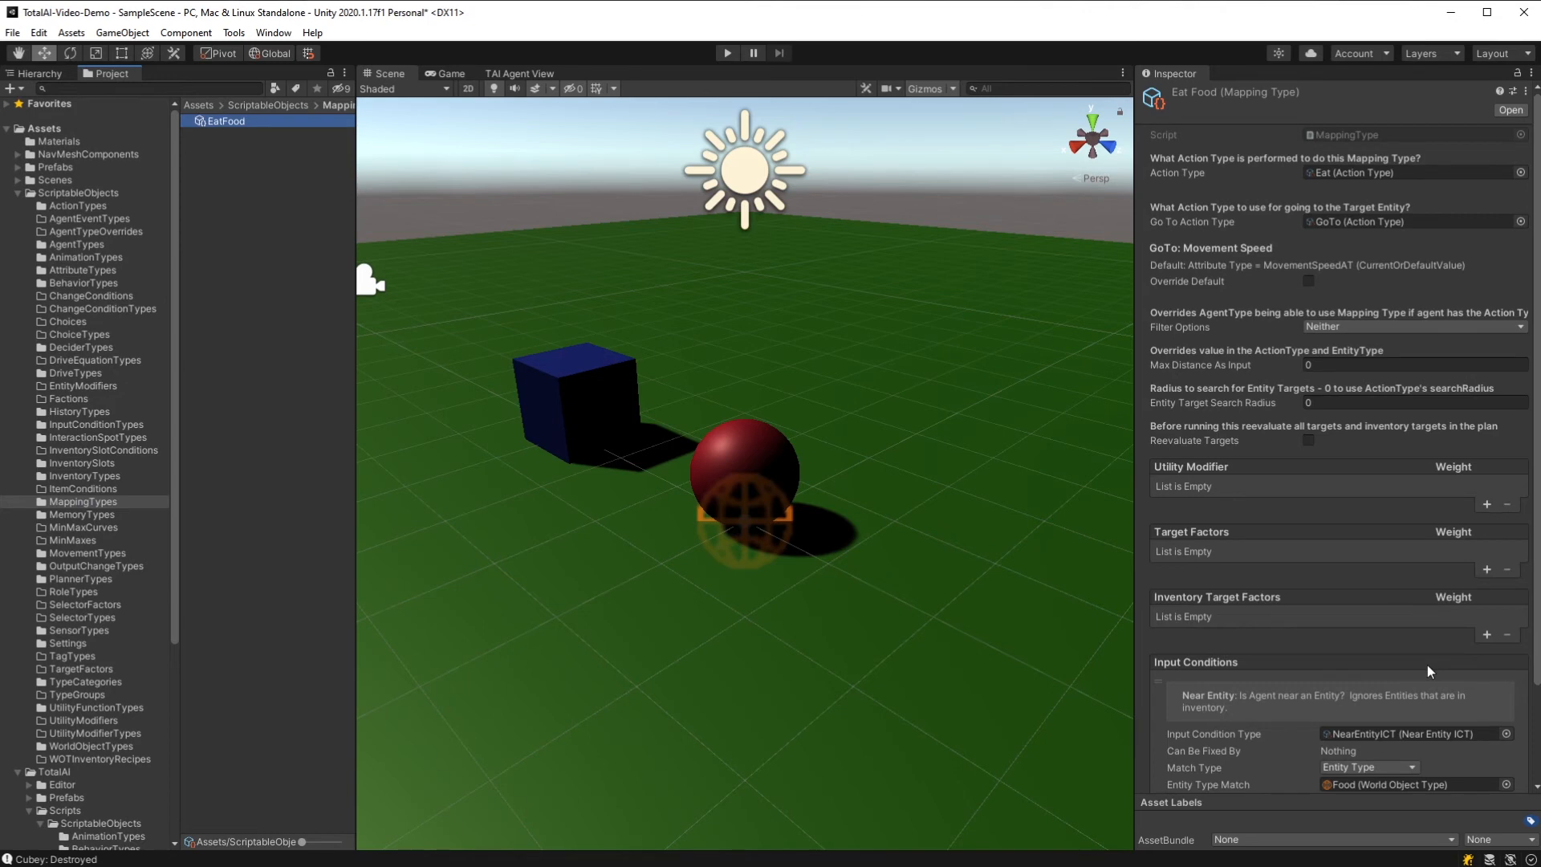
{"action": "scroll", "coordinate": [1427, 665], "scroll_direction": "down", "scroll_amount": 3}
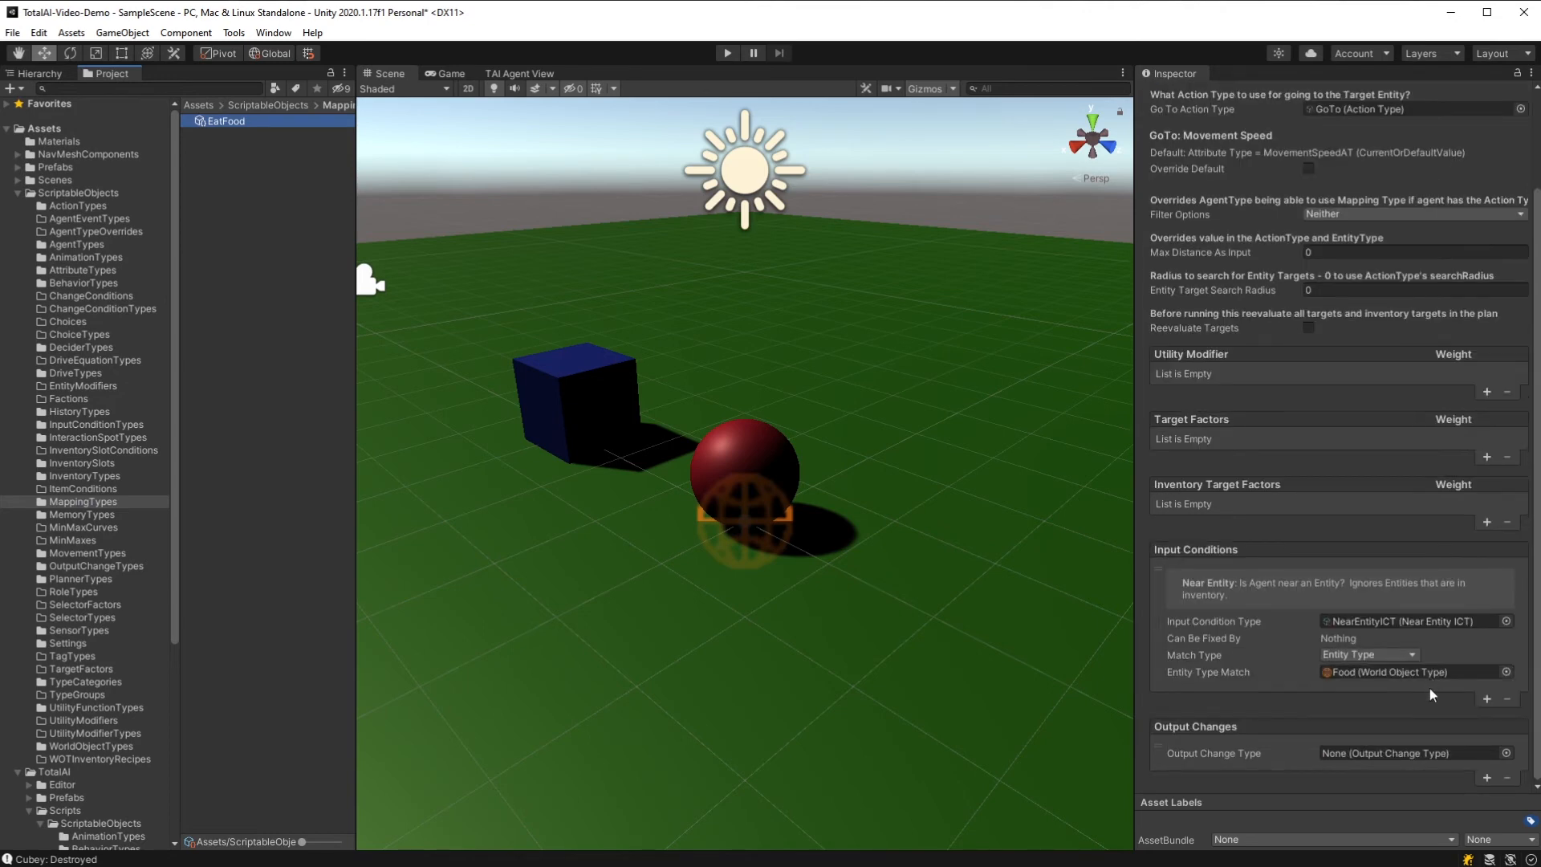
{"action": "left_click", "coordinate": [1506, 753]}
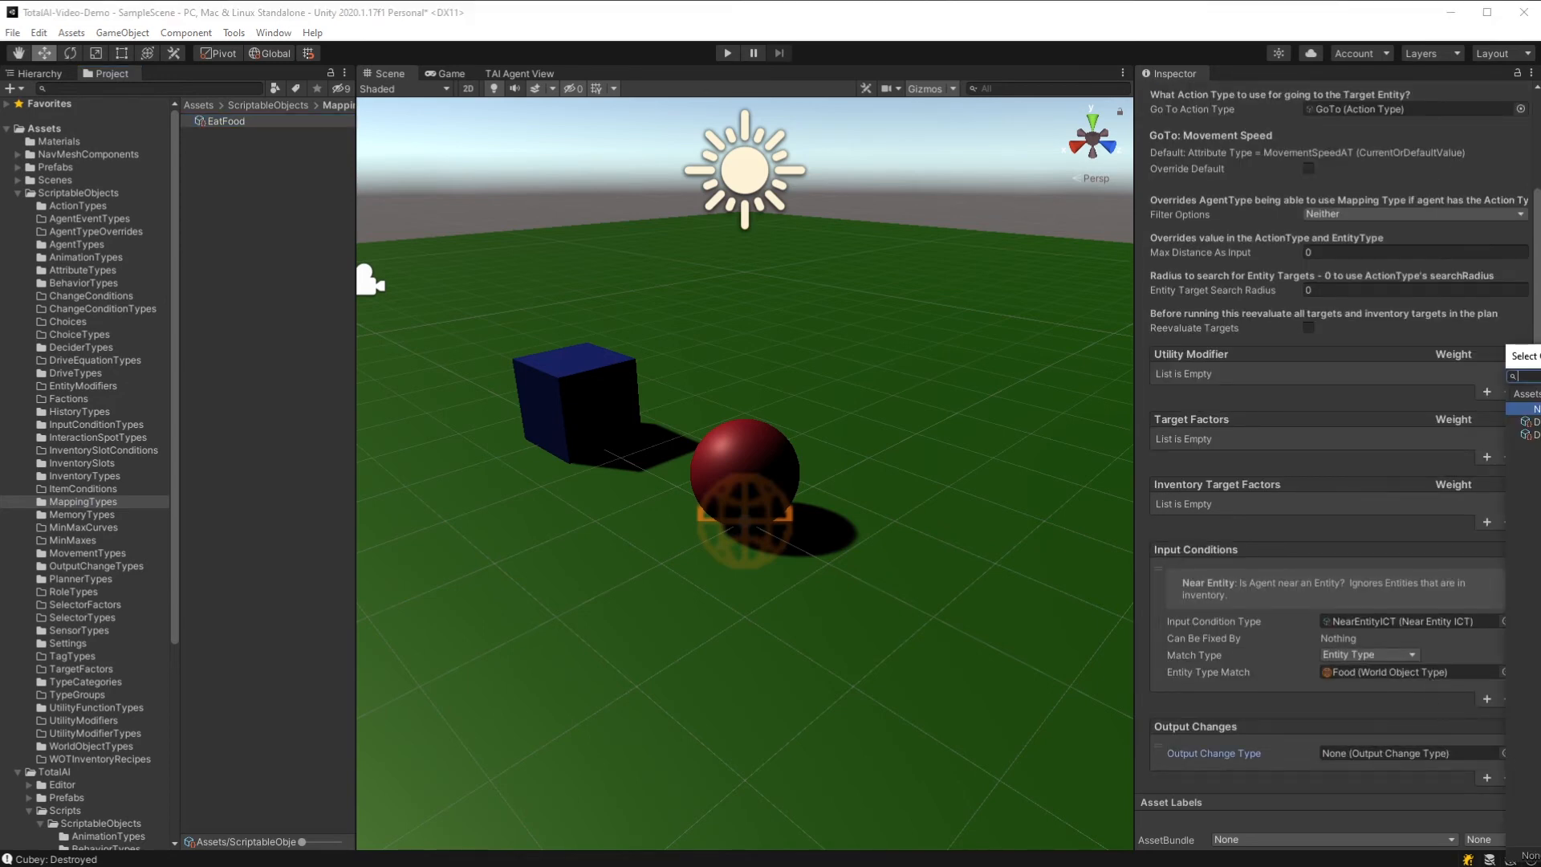
{"action": "double_click", "coordinate": [904, 360]}
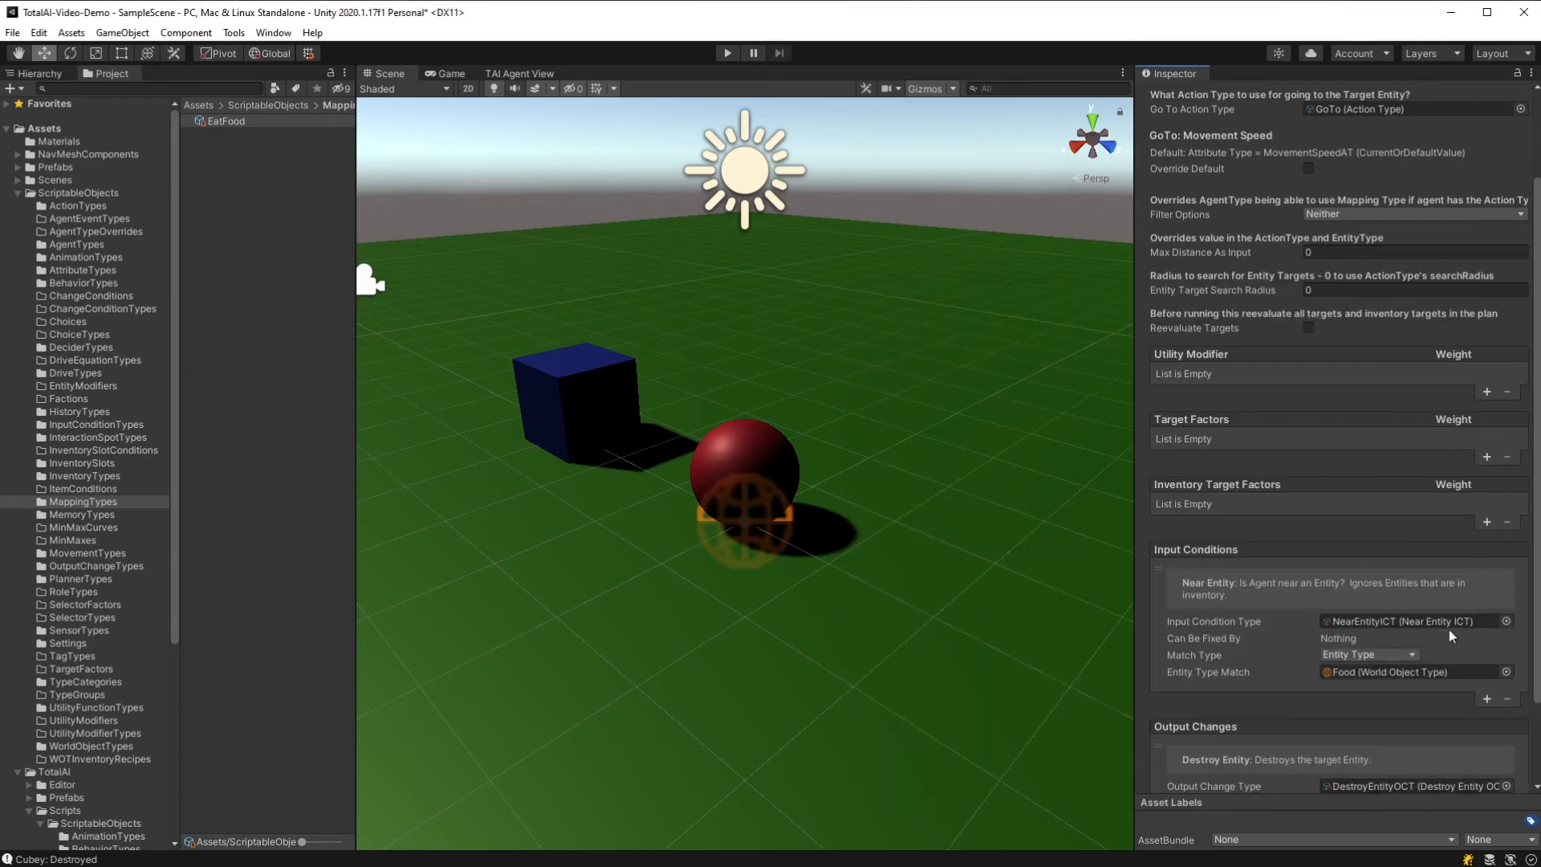
{"action": "scroll", "coordinate": [1448, 630], "scroll_direction": "down", "scroll_amount": 3}
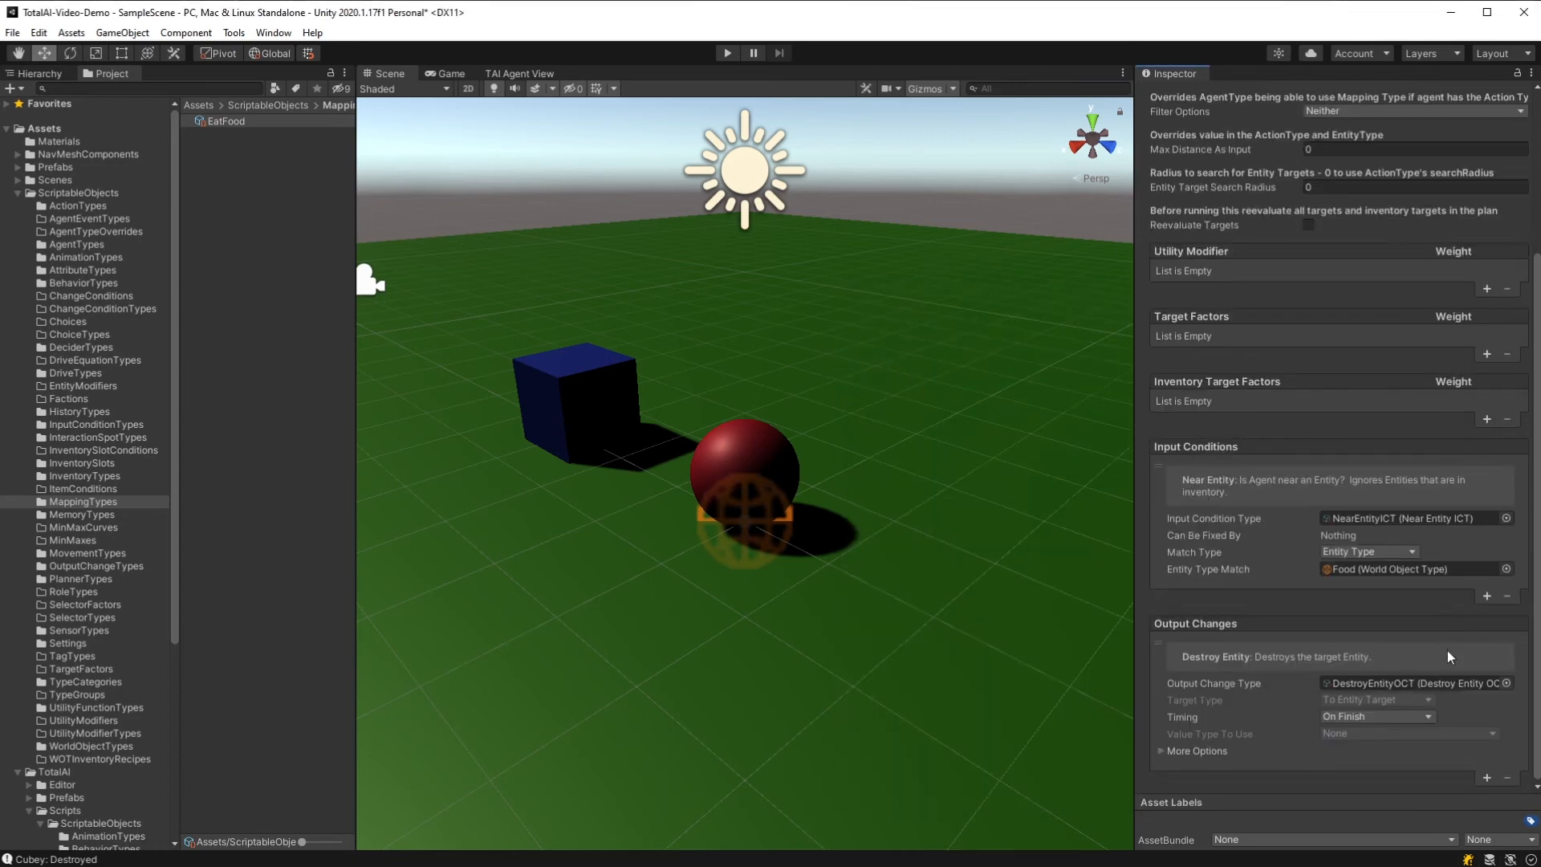
{"action": "left_click", "coordinate": [1428, 715]}
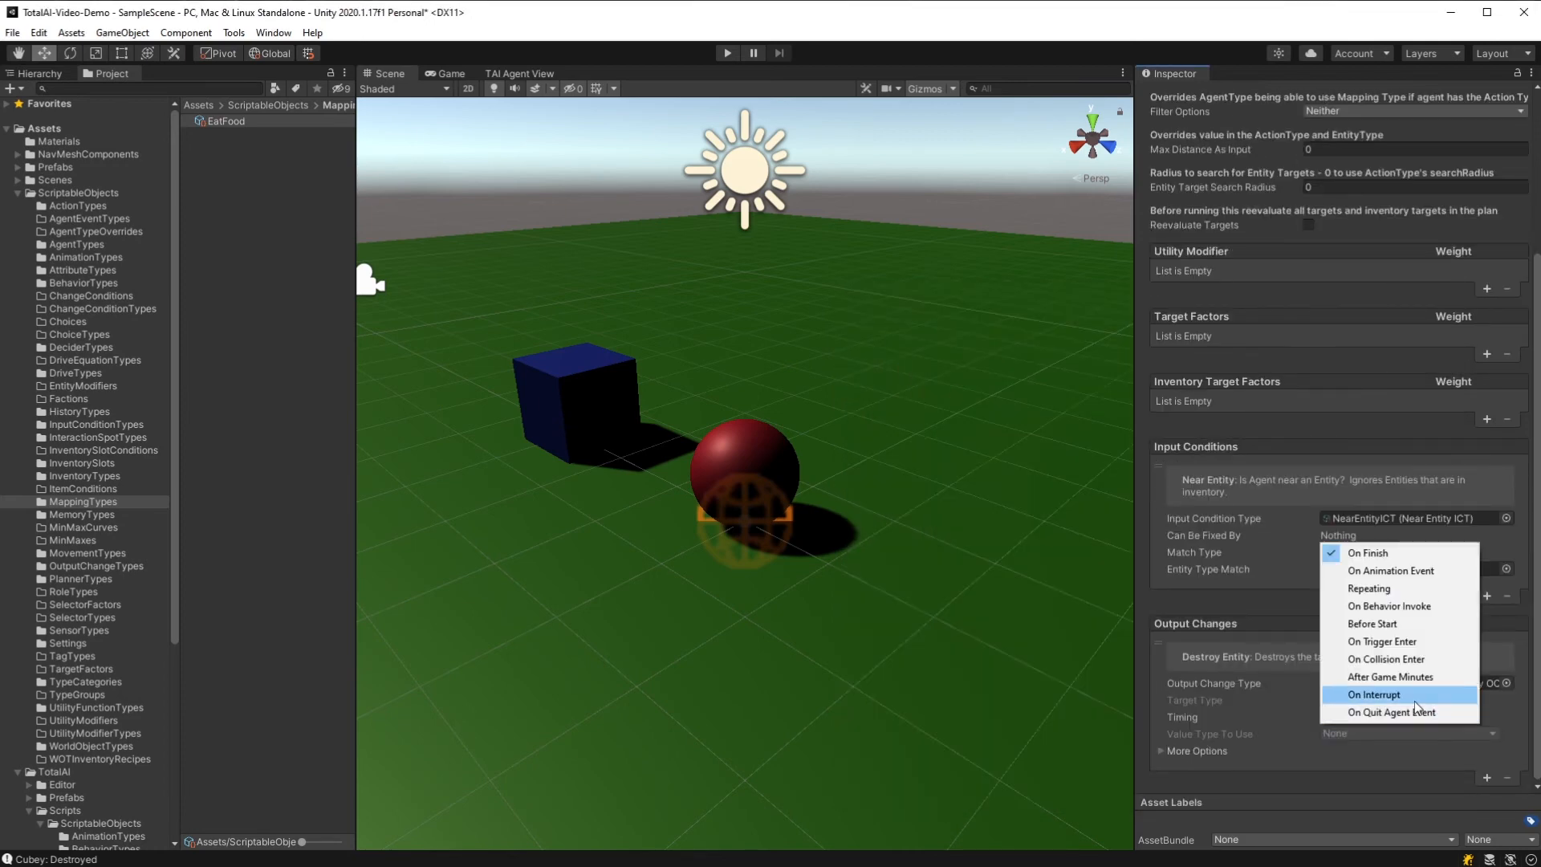
{"action": "left_click", "coordinate": [1396, 790]}
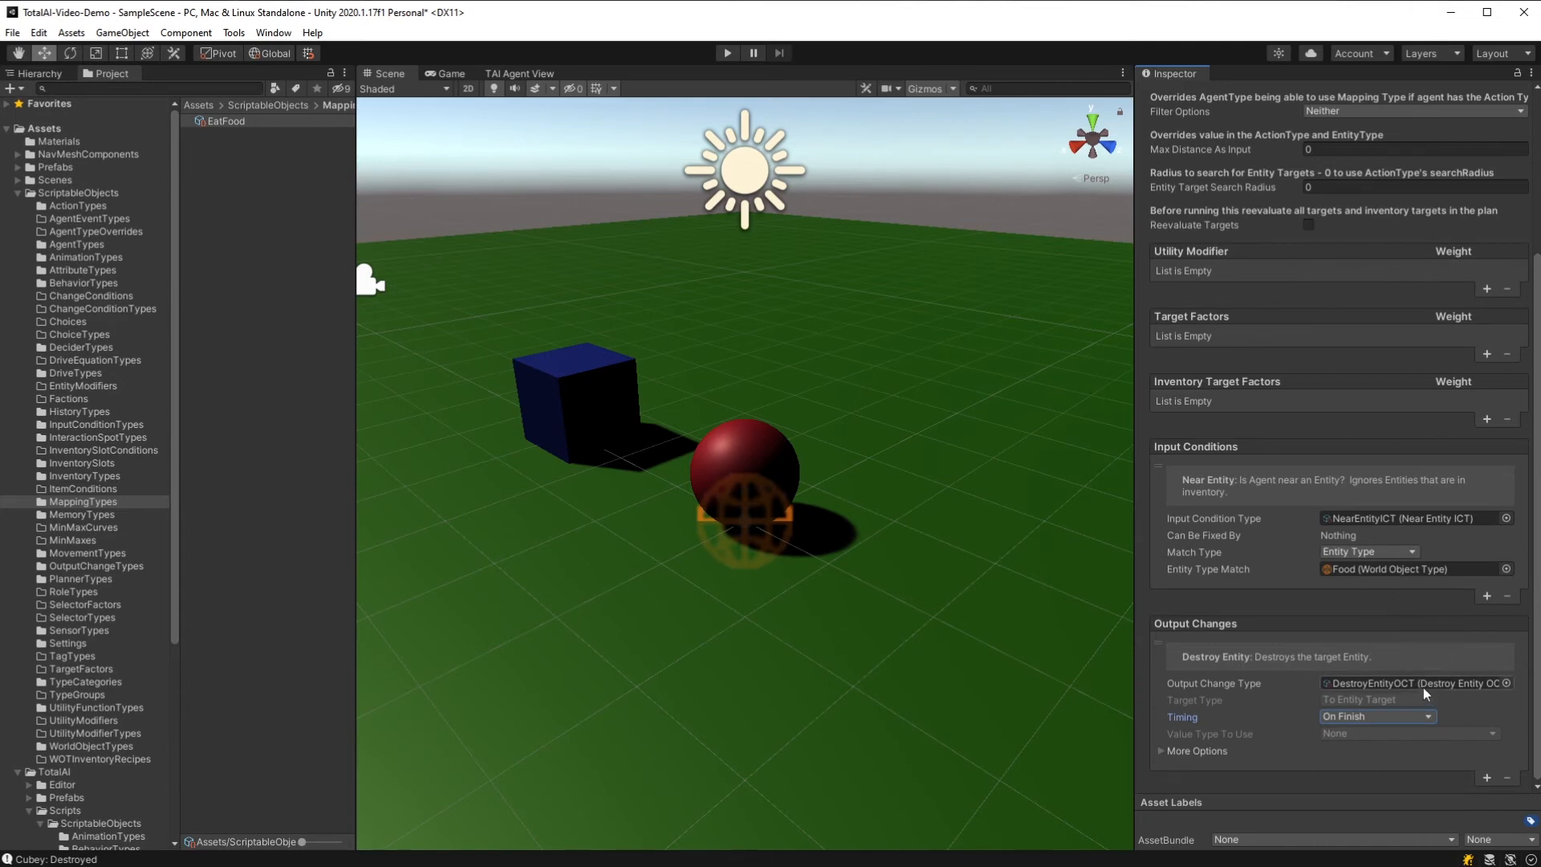
Step: Add a second output change entry to EatFood and set its Output Change Type to DriveLevelOCT
{"action": "left_click", "coordinate": [1484, 776]}
{"action": "scroll", "coordinate": [1472, 773], "scroll_direction": "down", "scroll_amount": 1}
{"action": "left_click", "coordinate": [1507, 752]}
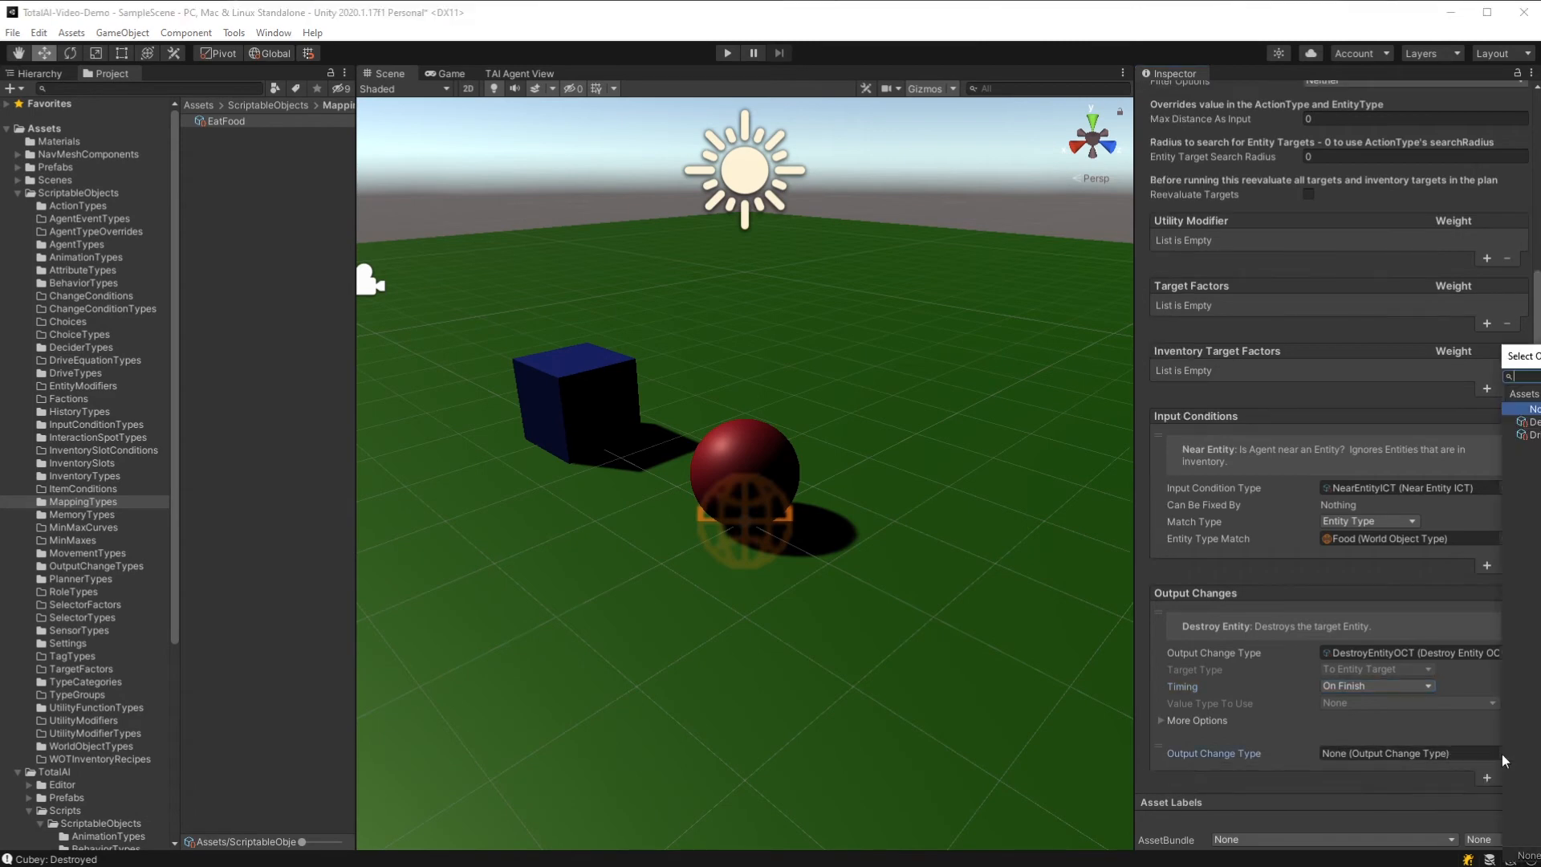
{"action": "left_click", "coordinate": [1024, 366]}
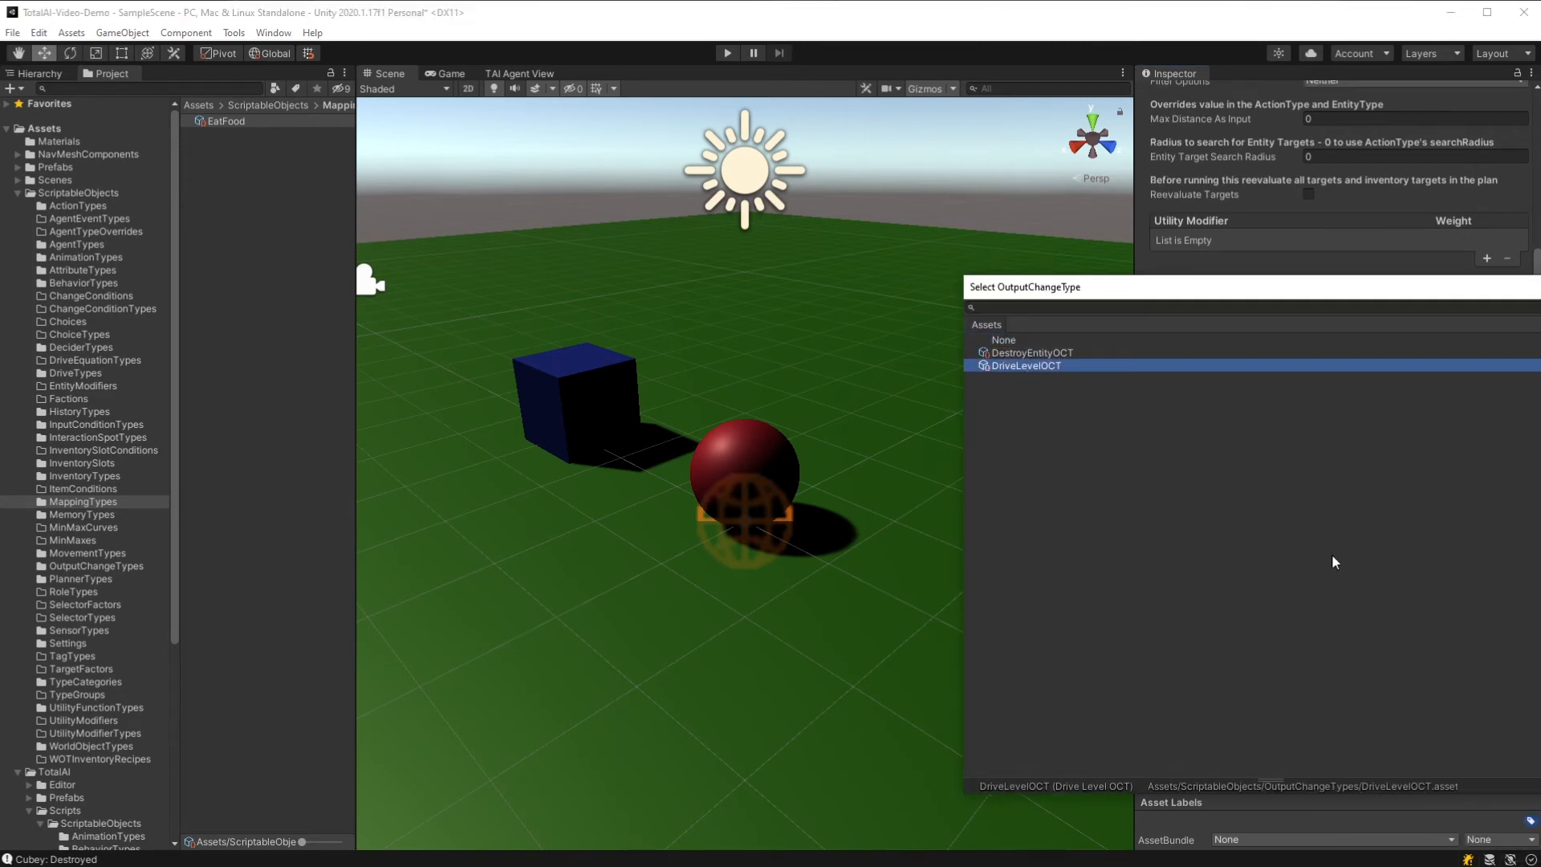
{"action": "double_click", "coordinate": [1014, 366]}
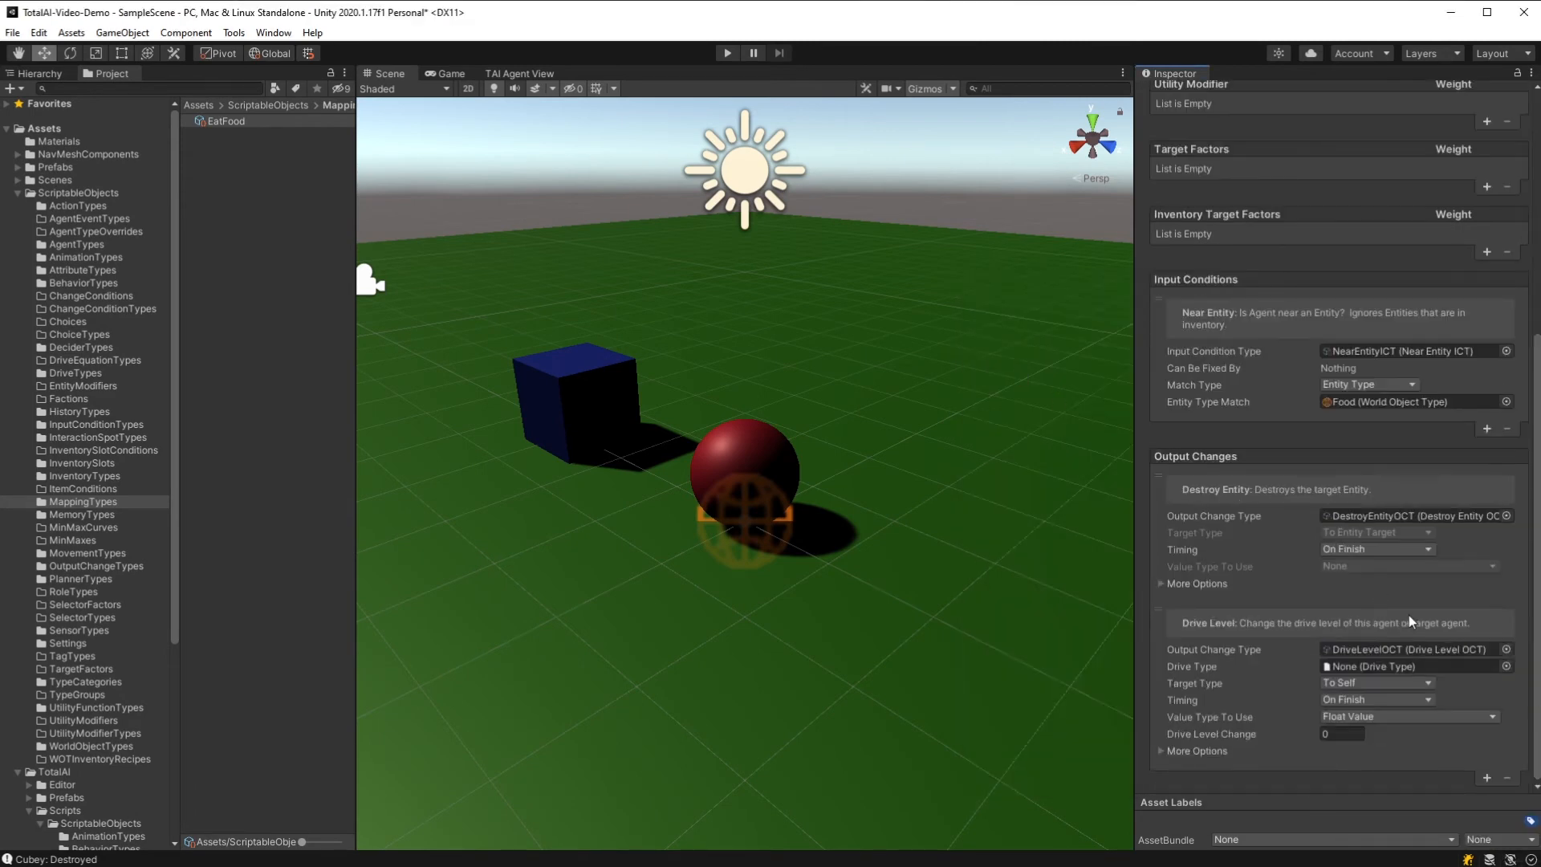
Step: Set the drive-level output change's Drive Type to Hunger and its Drive Level Change to -5
{"action": "left_click", "coordinate": [1507, 666]}
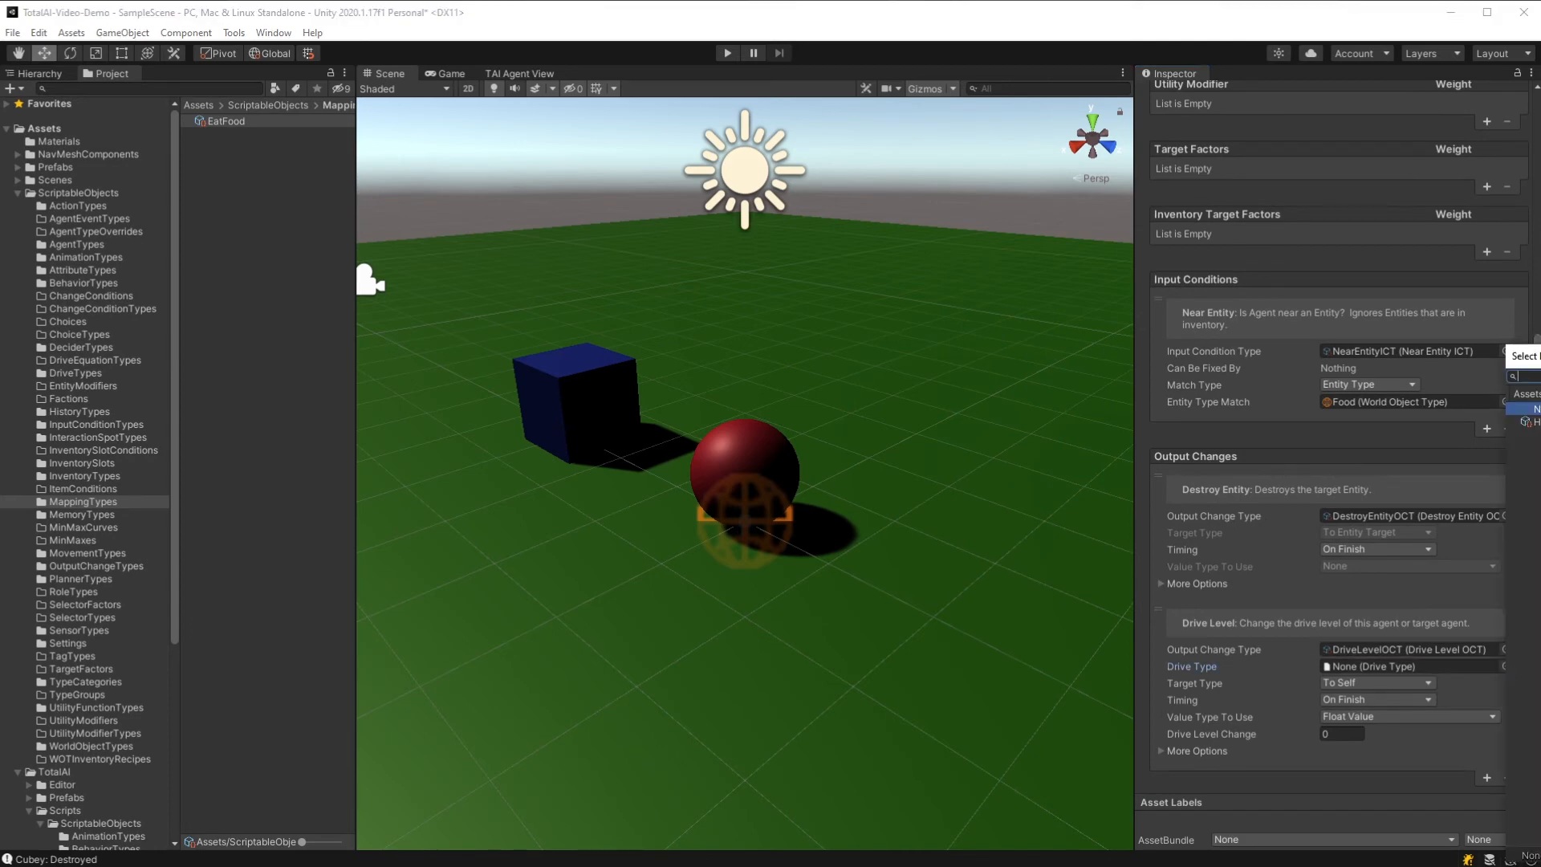
{"action": "double_click", "coordinate": [1153, 364]}
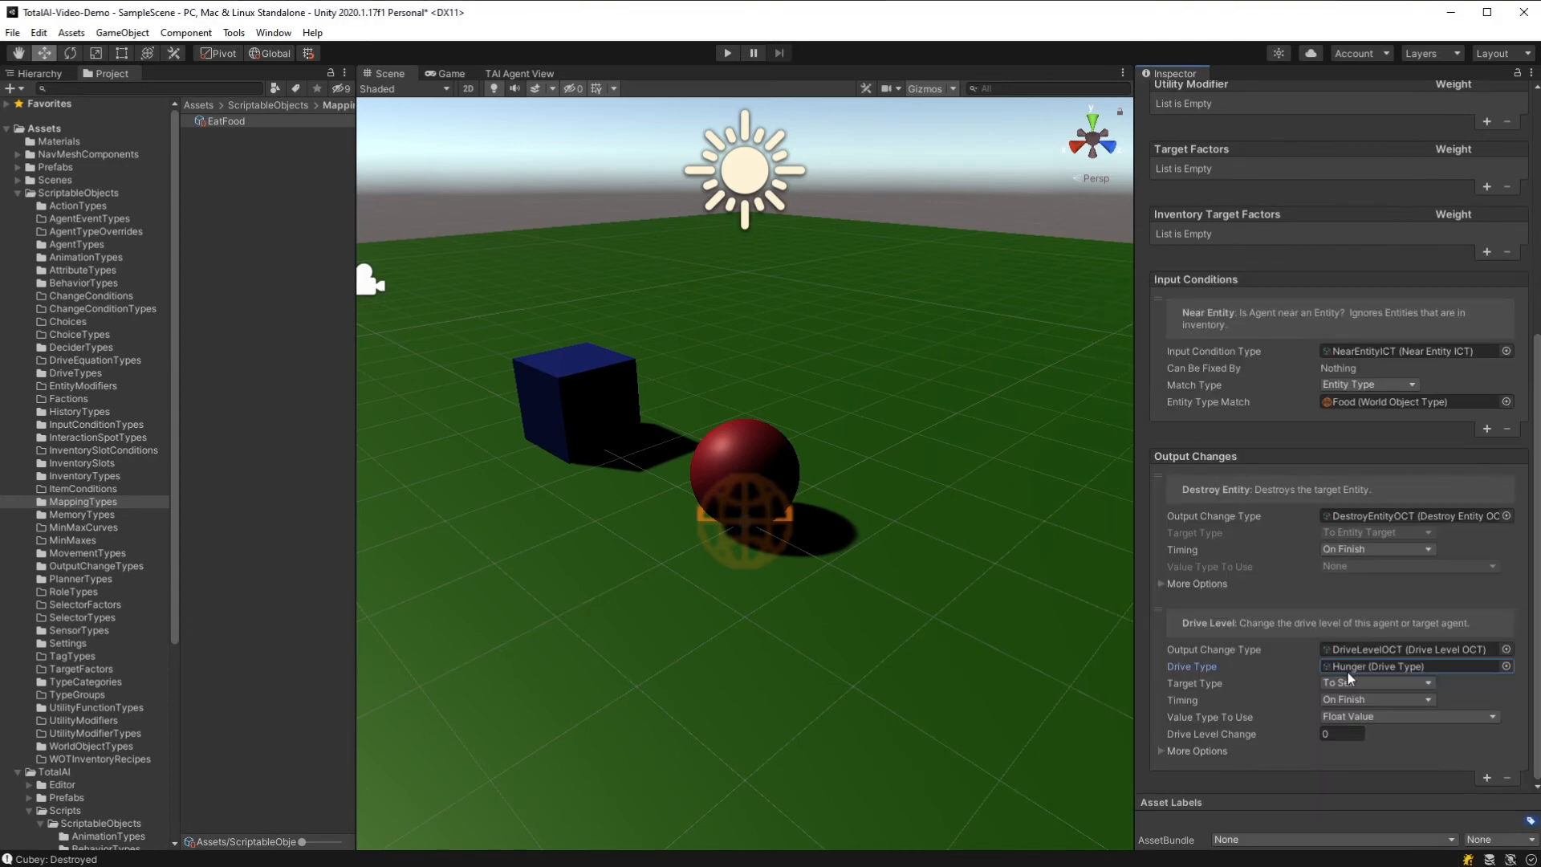
{"action": "left_click", "coordinate": [1333, 734]}
{"action": "type", "text": "-5"}
Step: Add an empty entry to EatFood's Target Factors list
{"action": "scroll", "coordinate": [1424, 710], "scroll_direction": "up", "scroll_amount": 5}
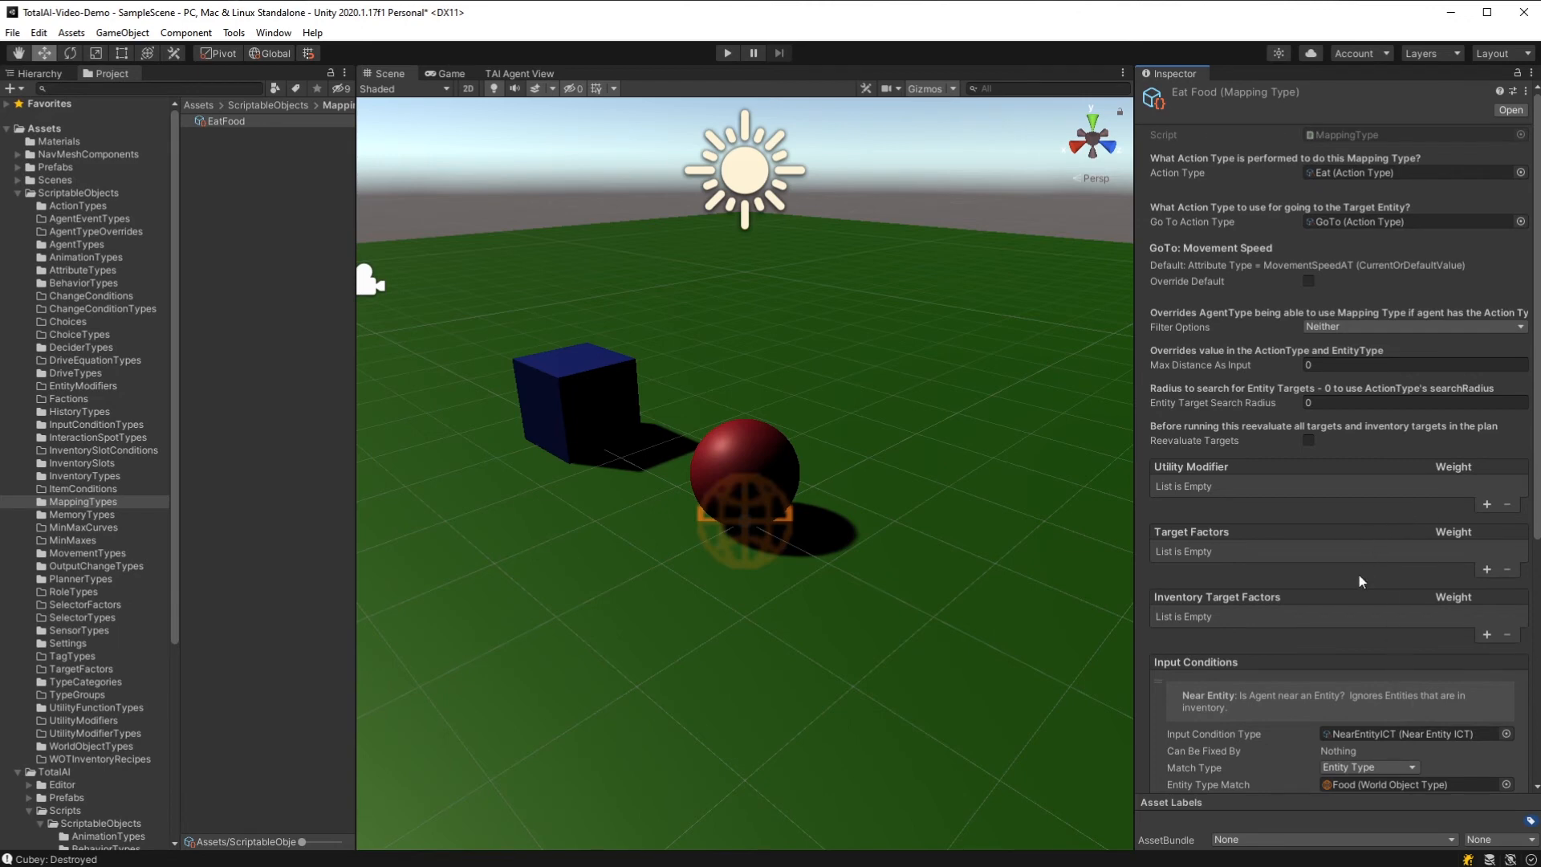
{"action": "scroll", "coordinate": [1360, 574], "scroll_direction": "down", "scroll_amount": 2}
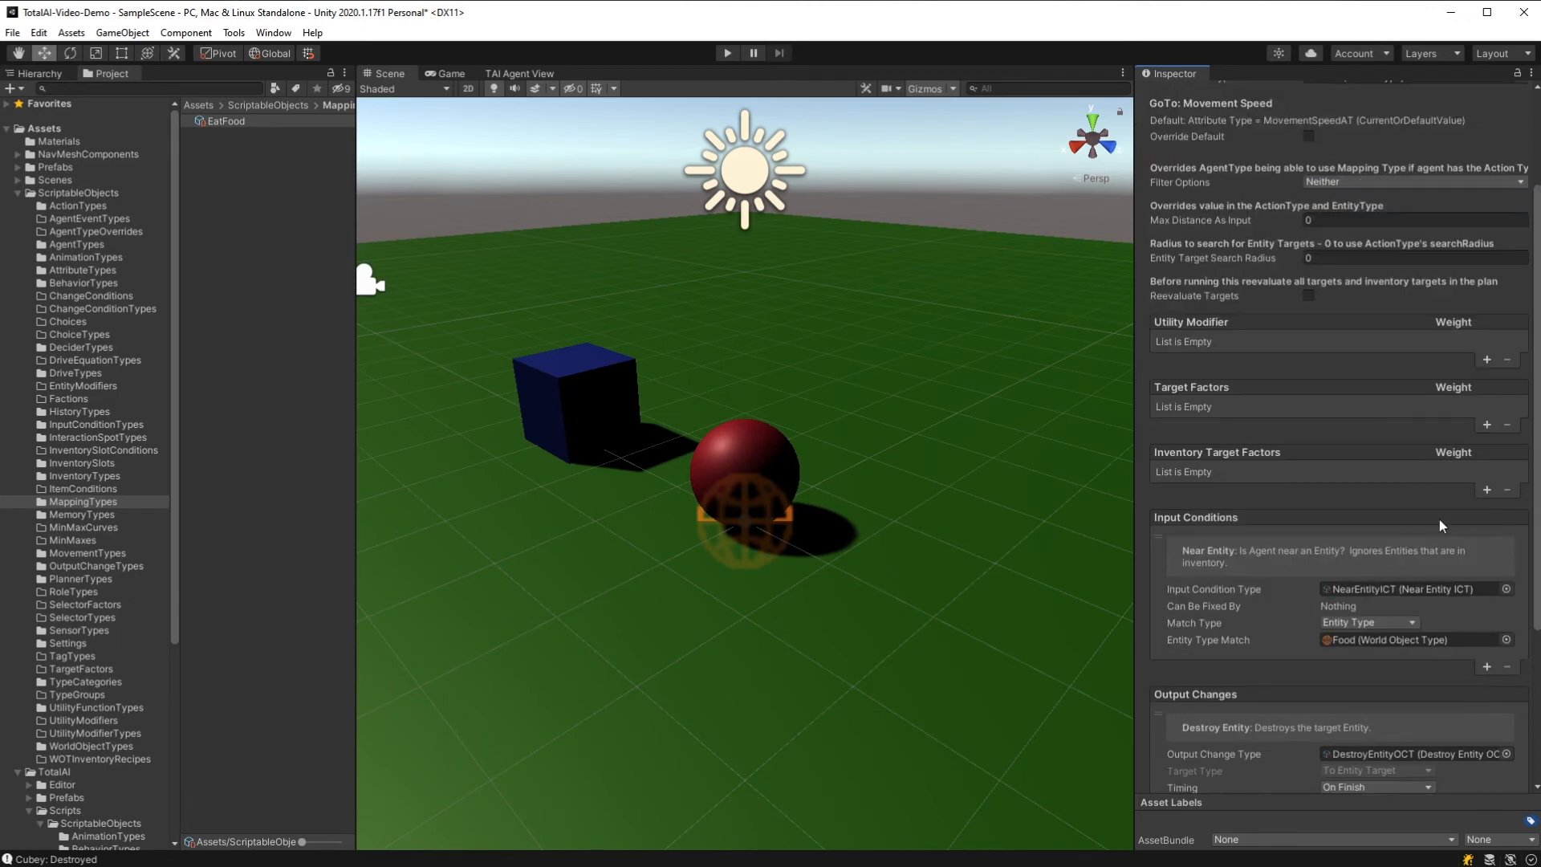
{"action": "left_click", "coordinate": [1489, 428]}
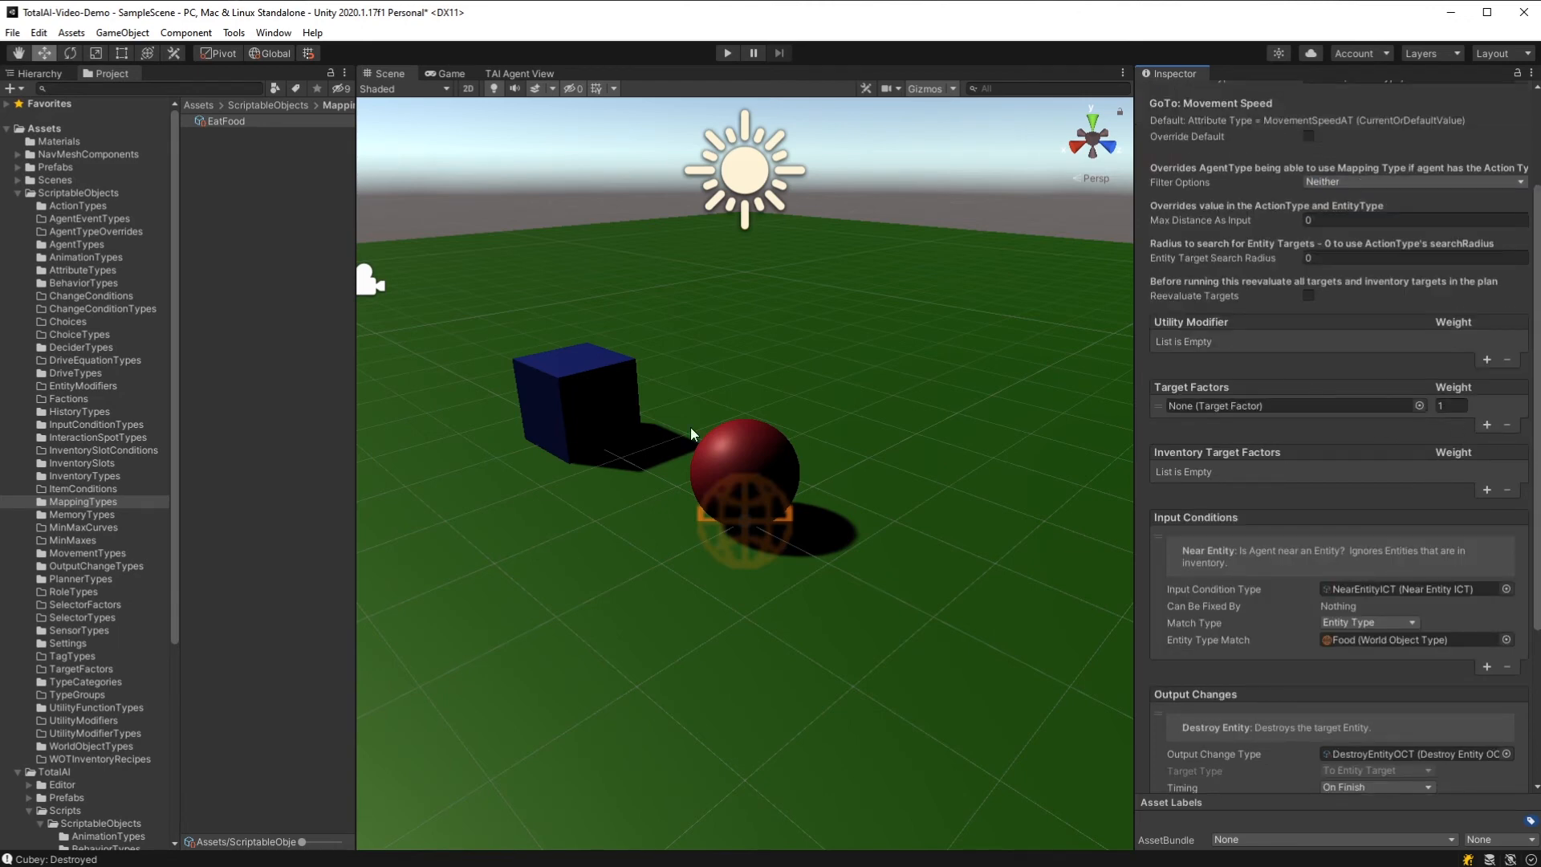
Step: Create a Total AI target factor asset of type Random in the TargetFactors folder, keeping its default name
{"action": "left_click", "coordinate": [103, 669]}
{"action": "right_click", "coordinate": [235, 179]}
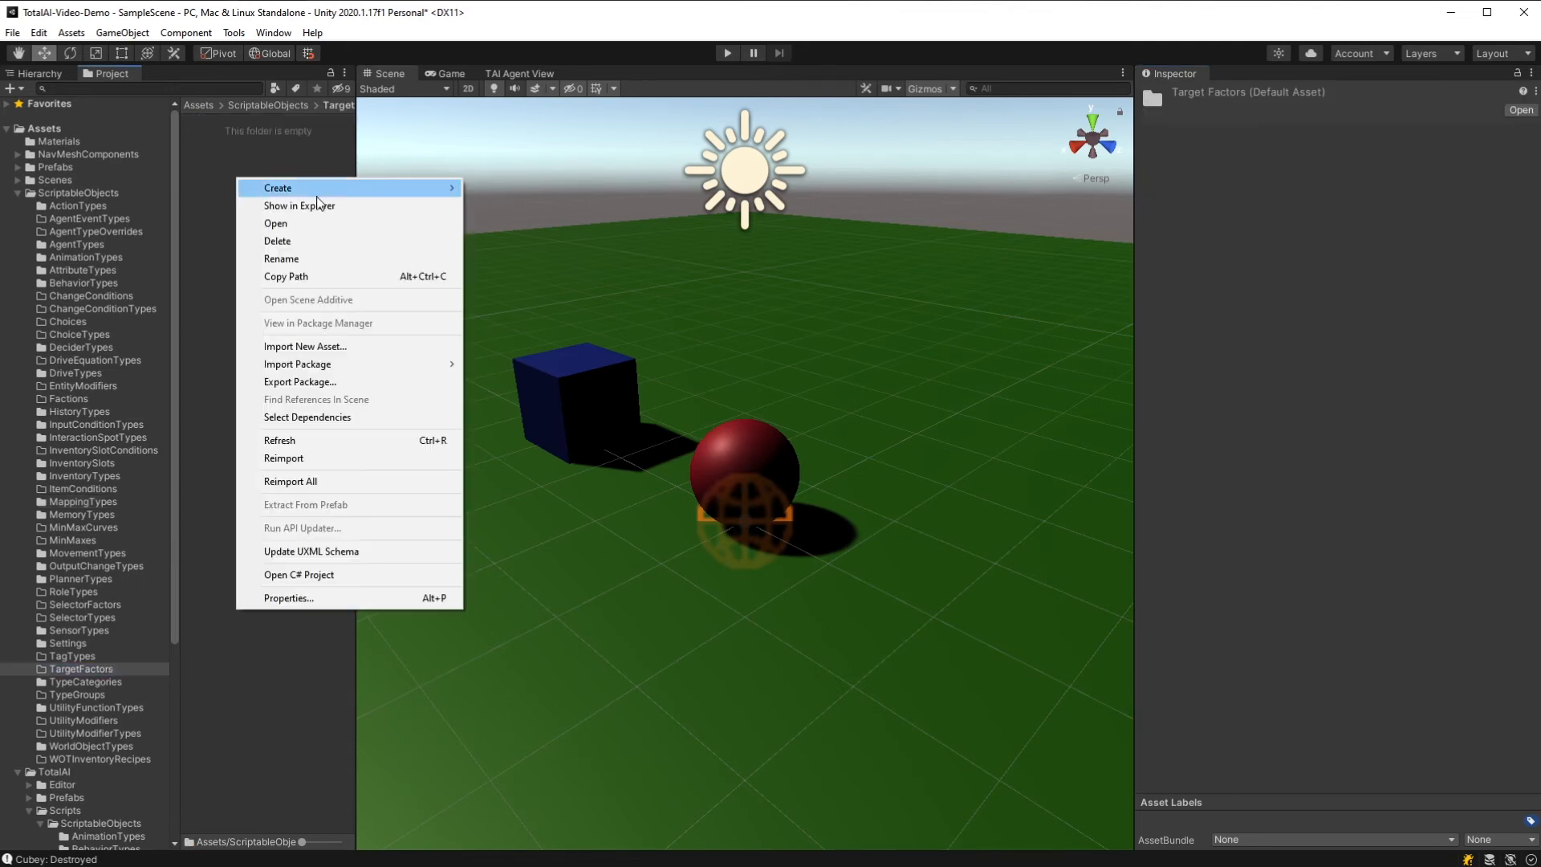
{"action": "mouse_move", "coordinate": [321, 189]}
{"action": "mouse_move", "coordinate": [585, 193]}
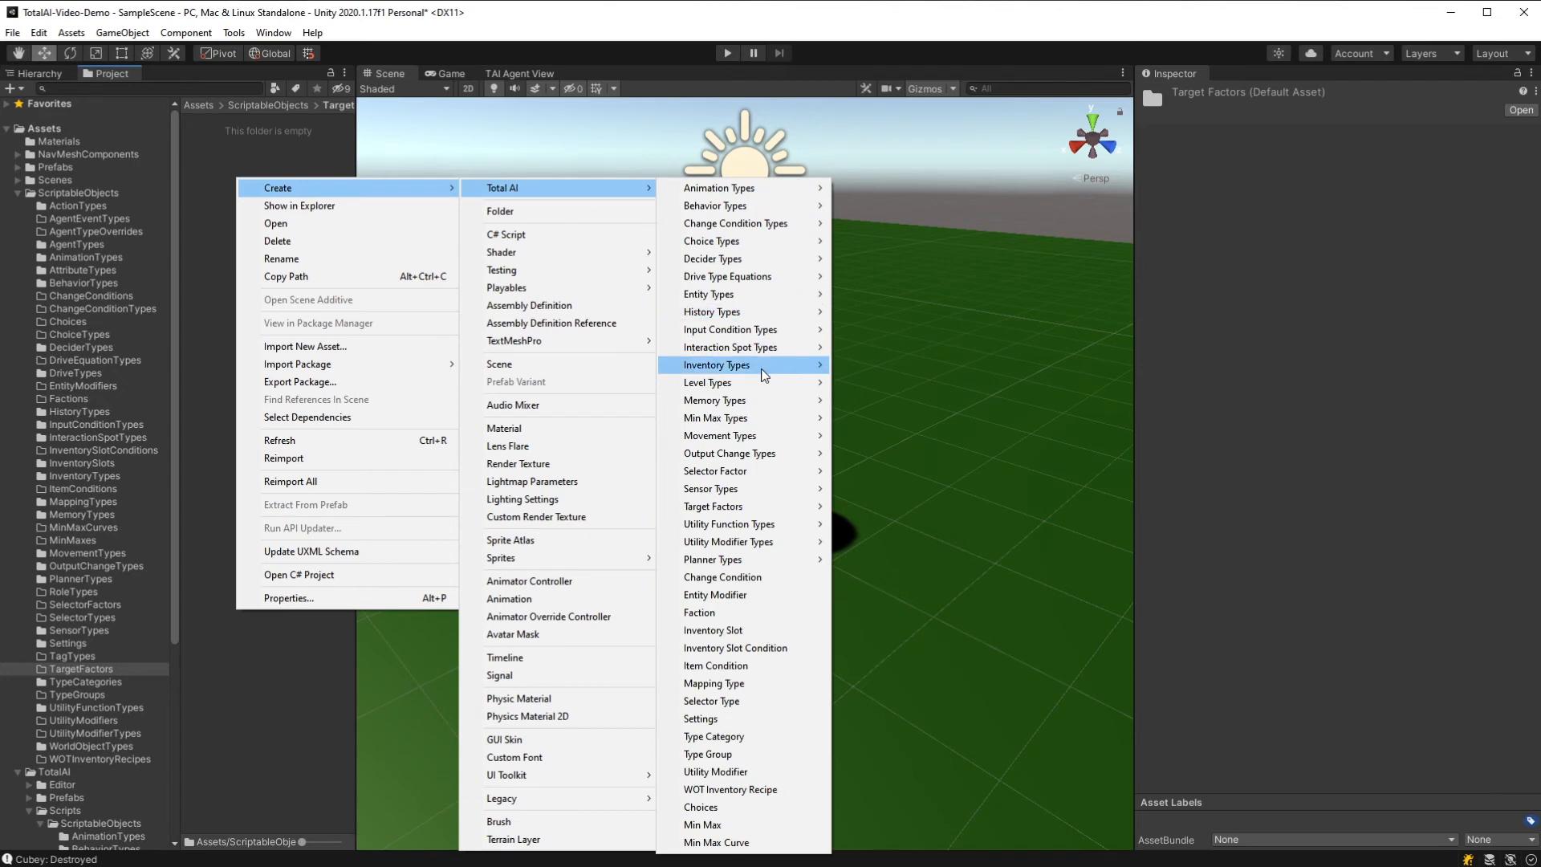
{"action": "mouse_move", "coordinate": [777, 507]}
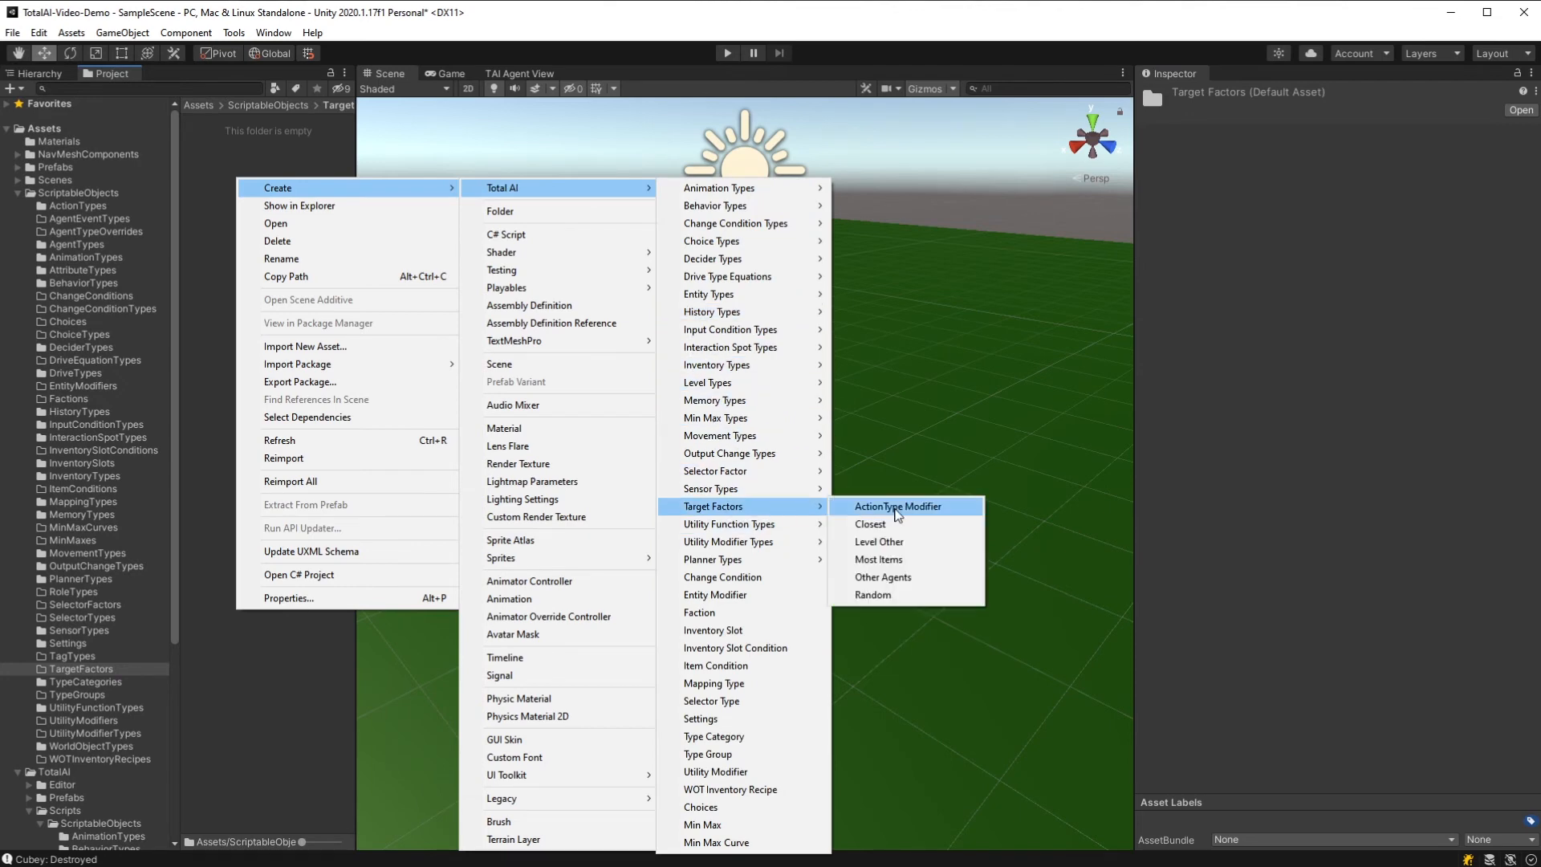
{"action": "left_click", "coordinate": [899, 595]}
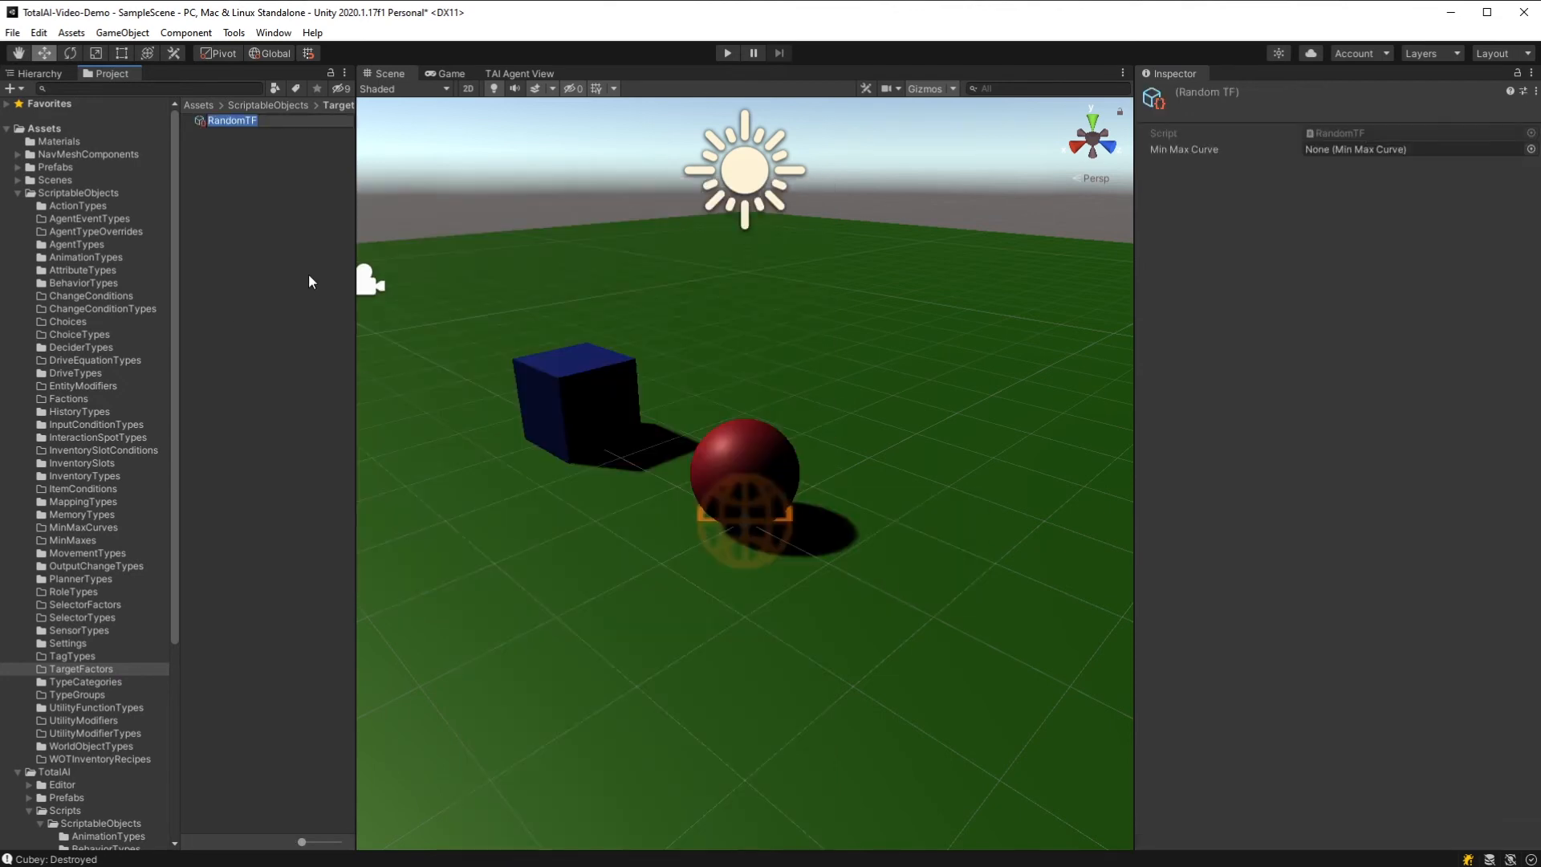
{"action": "key", "text": "Return"}
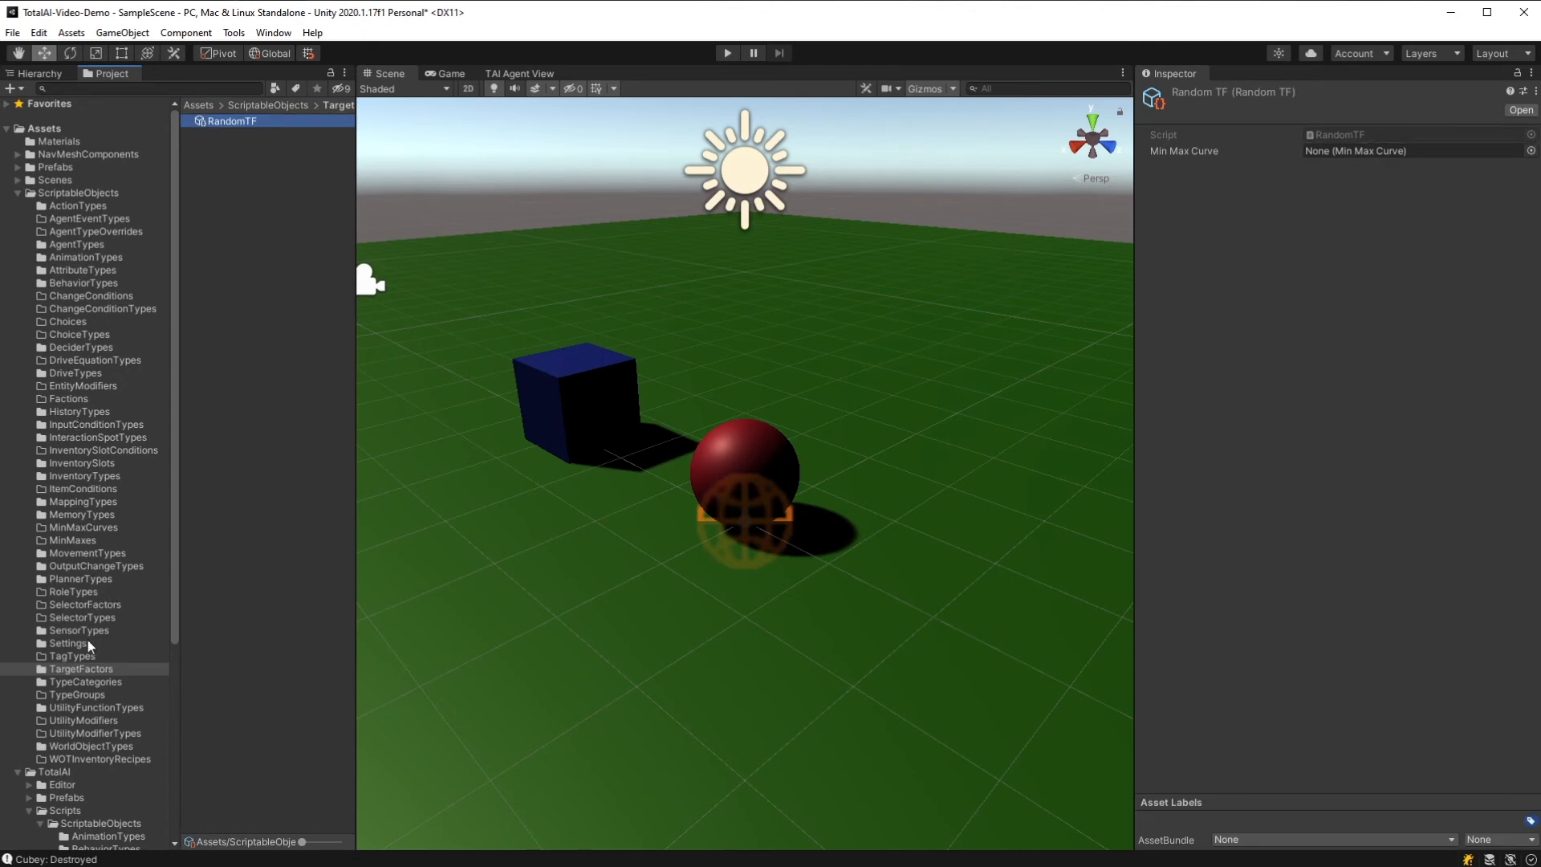
Step: Create a Total AI Min Max Curve asset named "Linear 0-1" in the MinMaxCurves folder
{"action": "left_click", "coordinate": [82, 527]}
{"action": "right_click", "coordinate": [227, 177]}
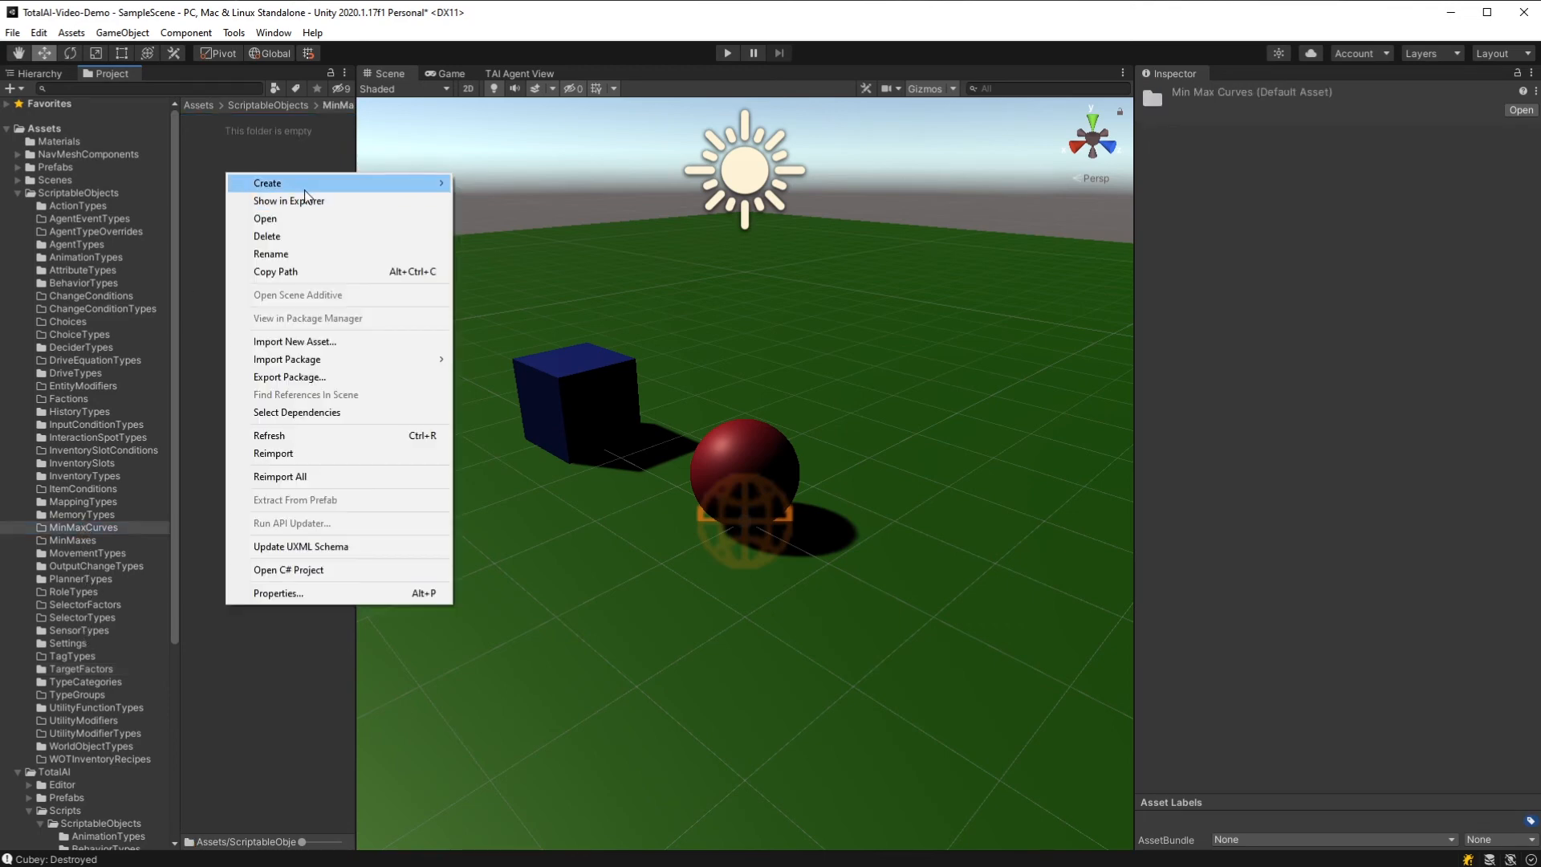
{"action": "mouse_move", "coordinate": [348, 188]}
{"action": "mouse_move", "coordinate": [594, 183]}
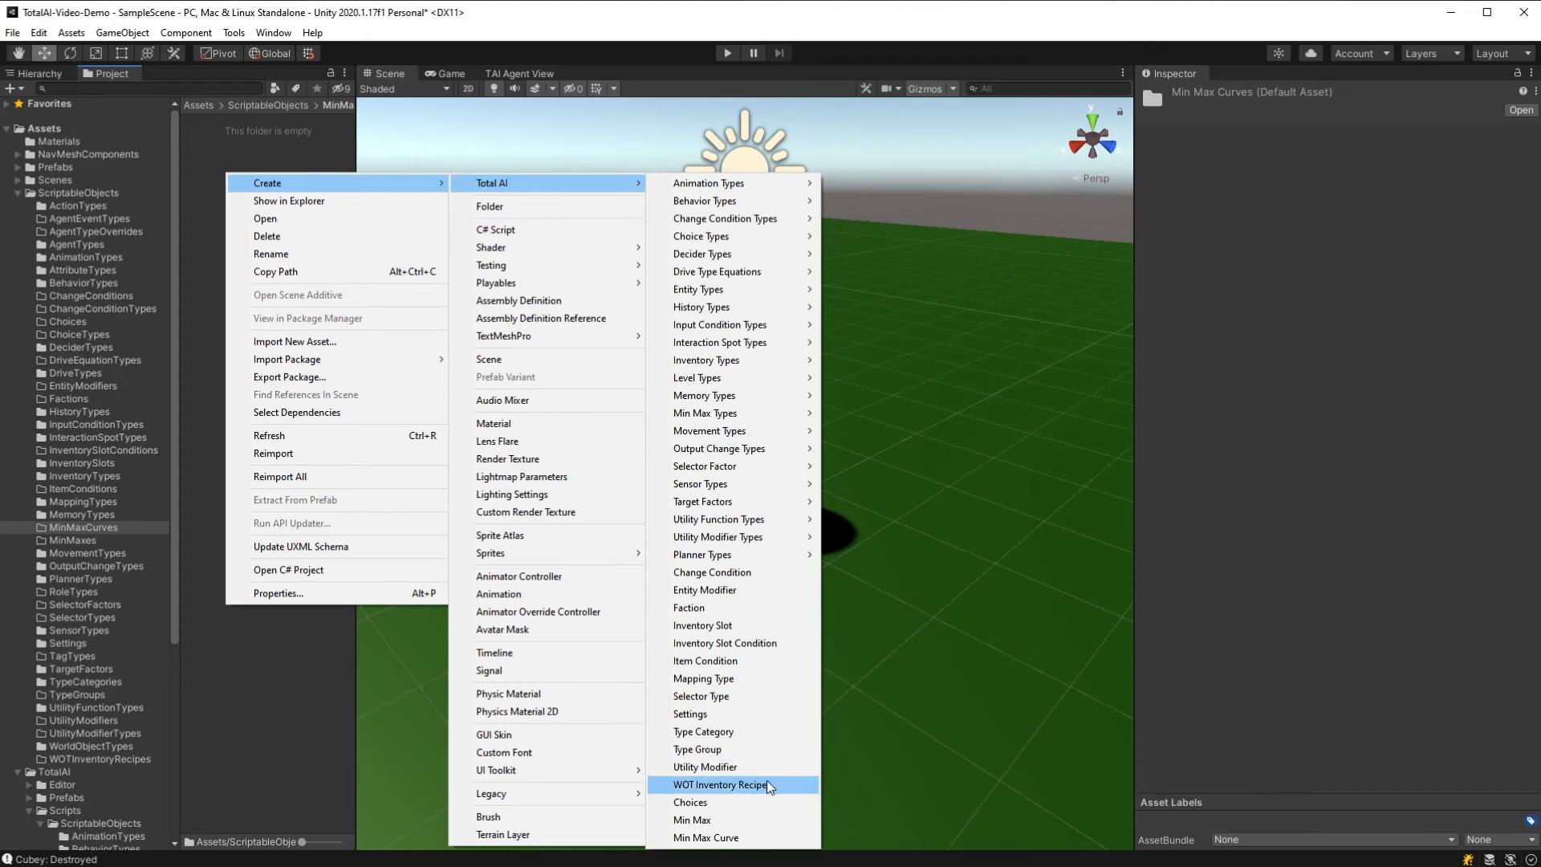
{"action": "left_click", "coordinate": [754, 837]}
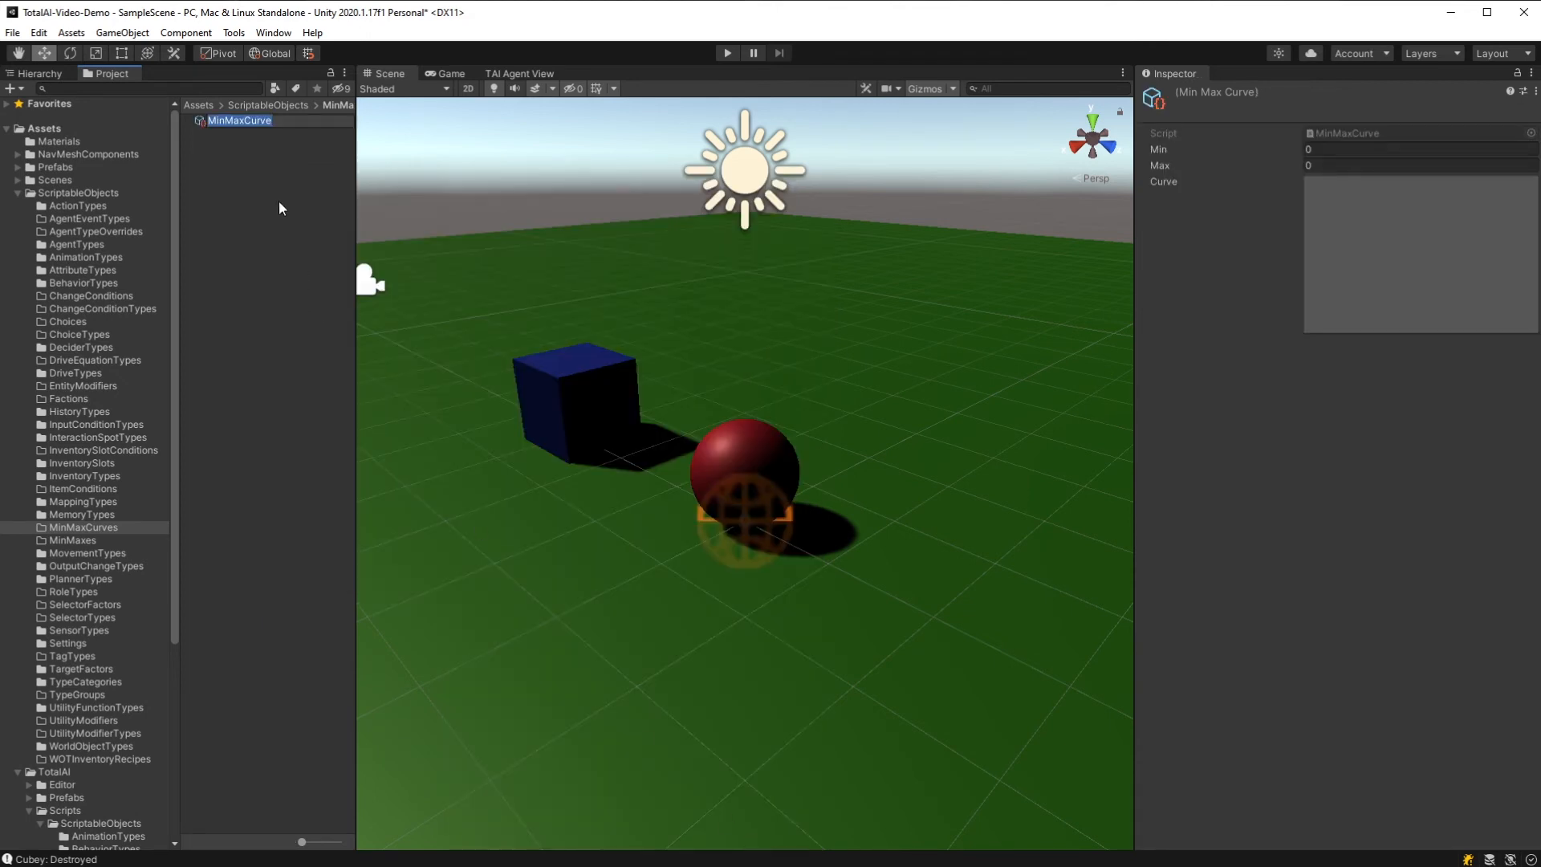
{"action": "type", "text": "Linear 0-1"}
{"action": "key", "text": "Return"}
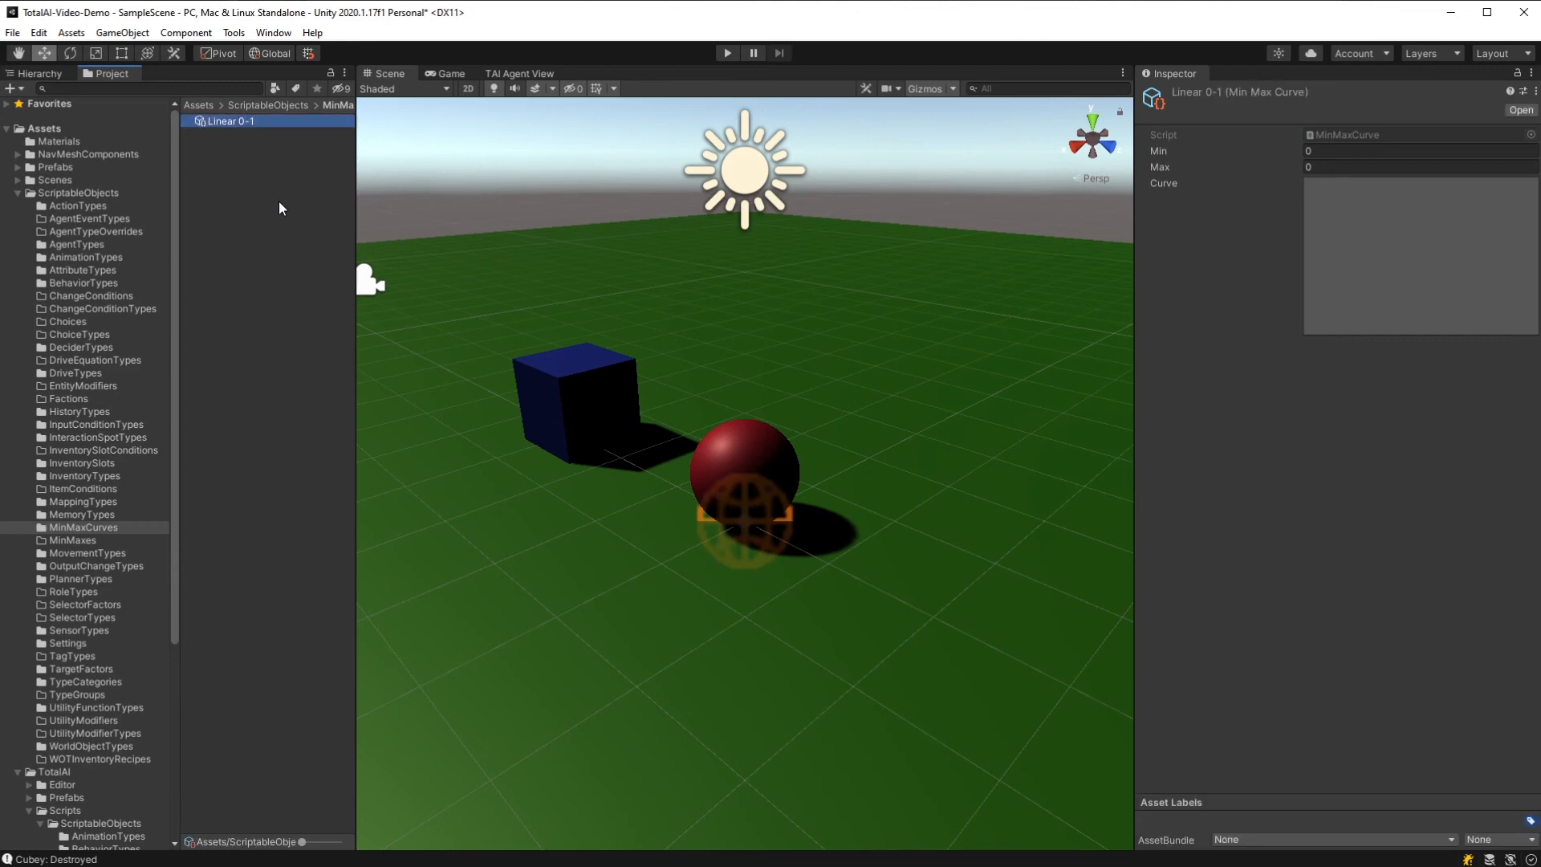
Step: Set the Linear 0-1 curve asset's Max to 1 and apply the linear preset to its curve
{"action": "left_click", "coordinate": [1365, 167]}
{"action": "type", "text": "1"}
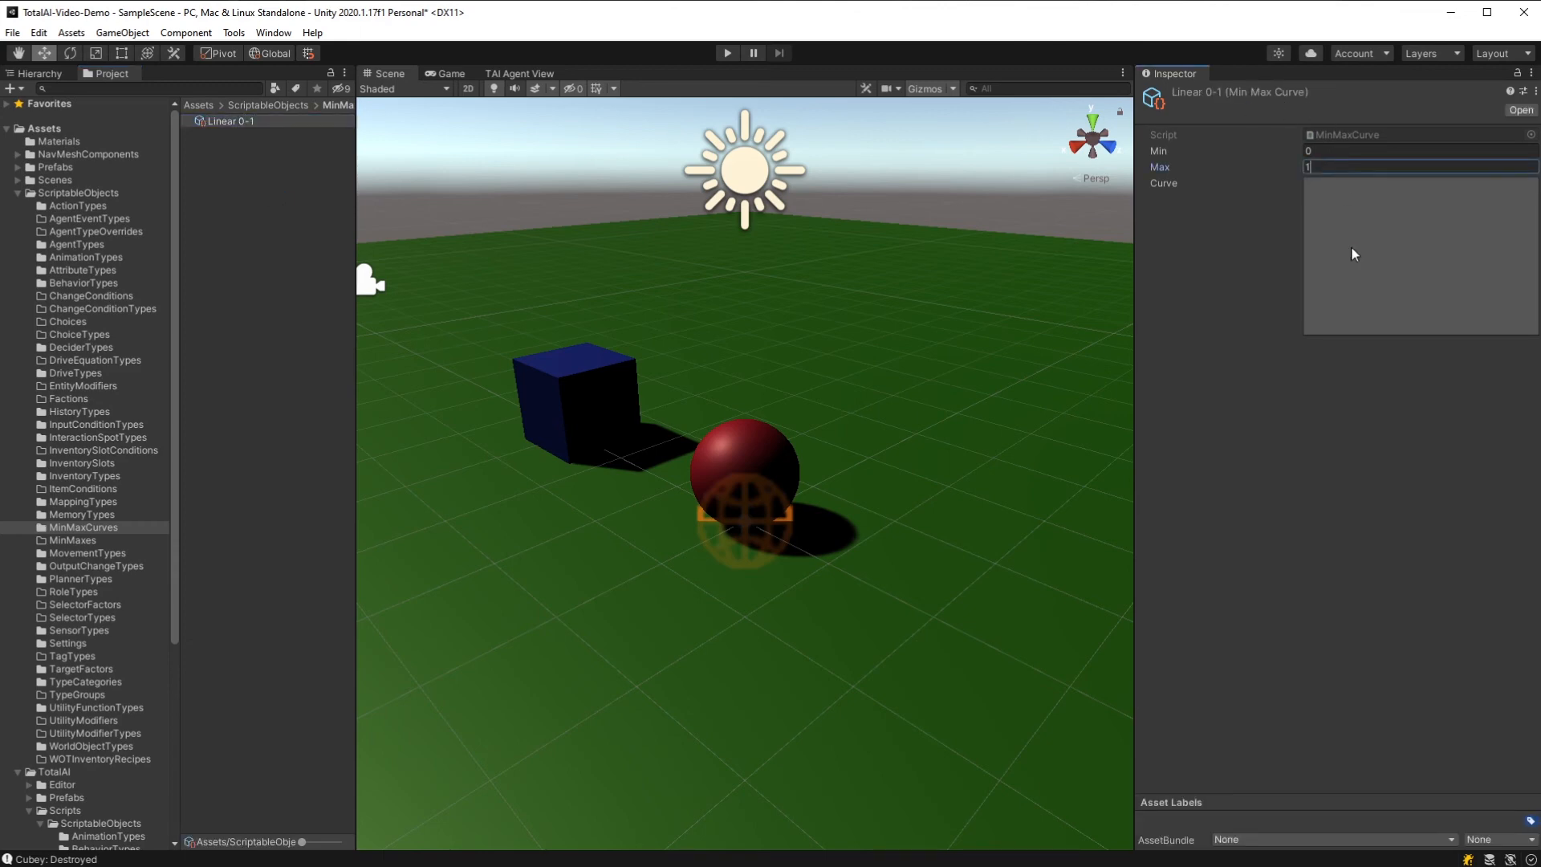
{"action": "left_click", "coordinate": [1353, 249]}
{"action": "left_click", "coordinate": [1403, 844]}
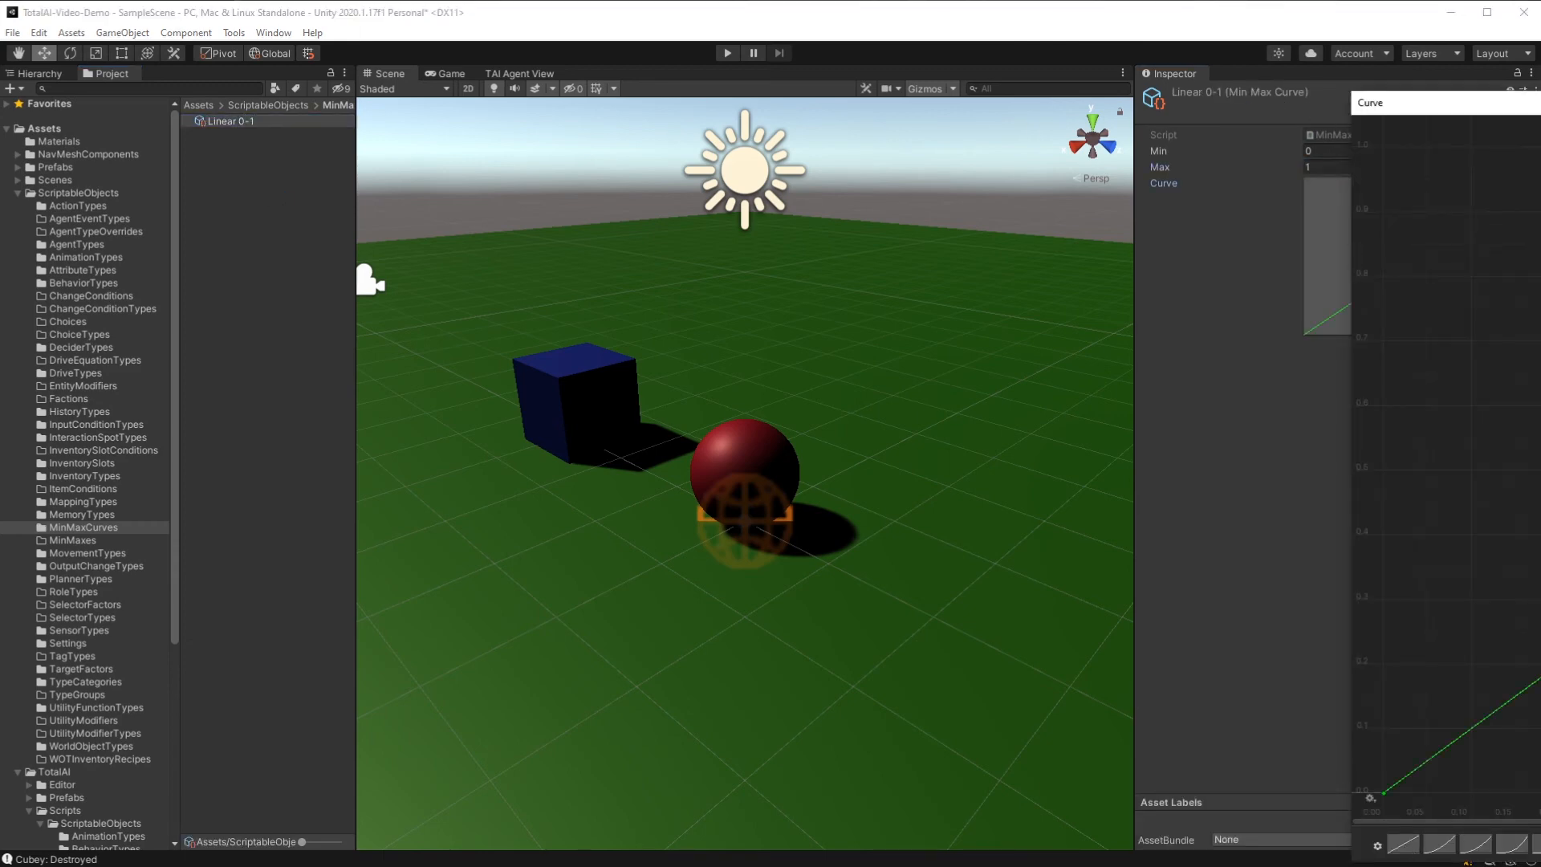
Step: Try several easing presets, ending with CubicEaseInOut, on the Linear 0-1 curve
{"action": "left_click_drag", "start_coordinate": [1381, 103], "coordinate": [1310, 93]}
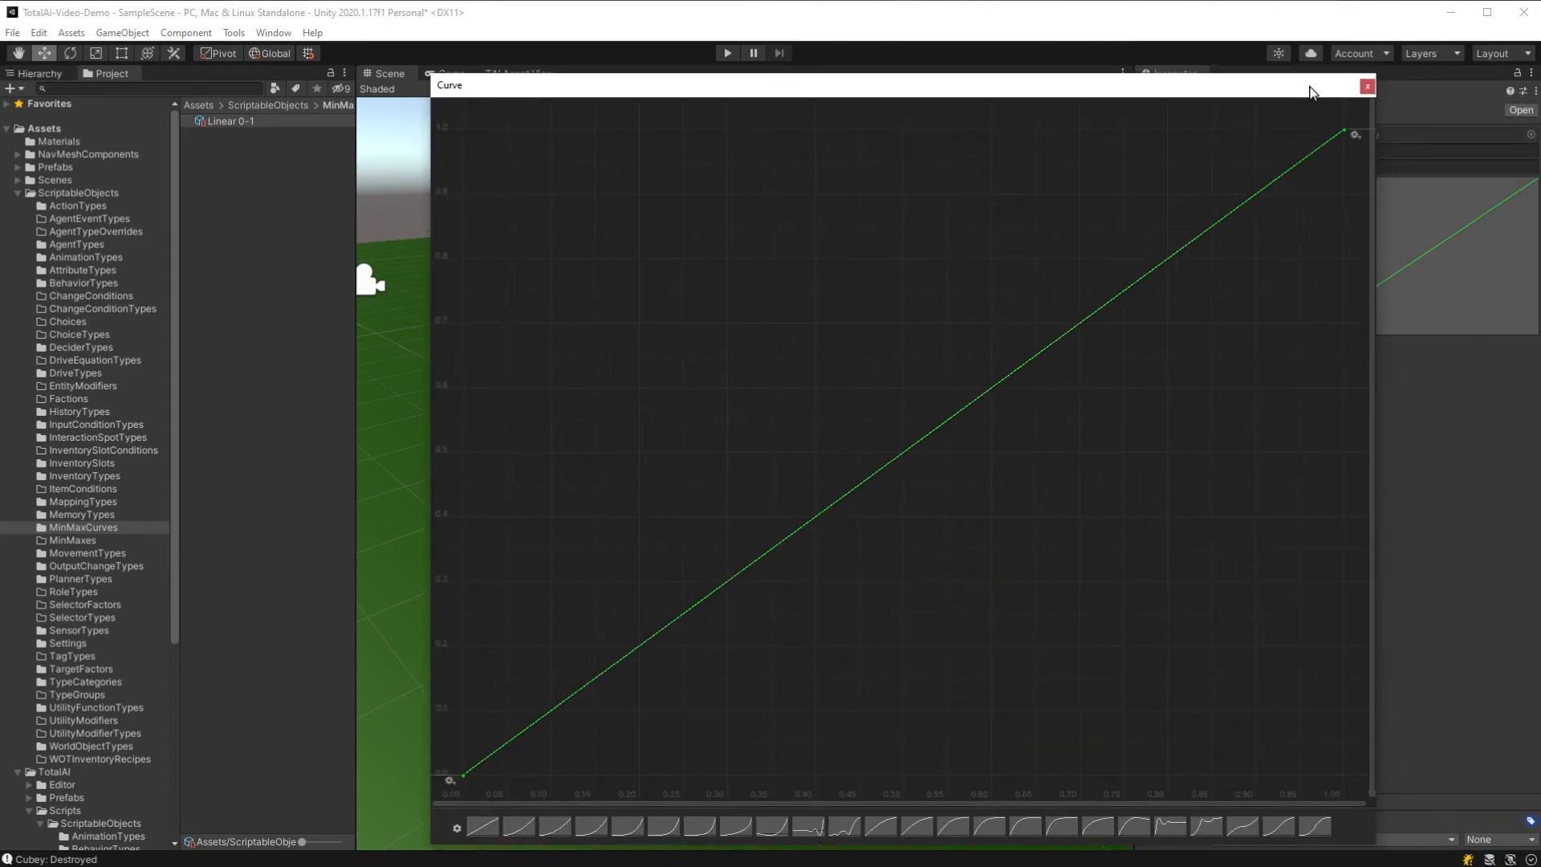
{"action": "left_click", "coordinate": [548, 827]}
{"action": "left_click", "coordinate": [956, 827]}
{"action": "left_click", "coordinate": [1099, 825]}
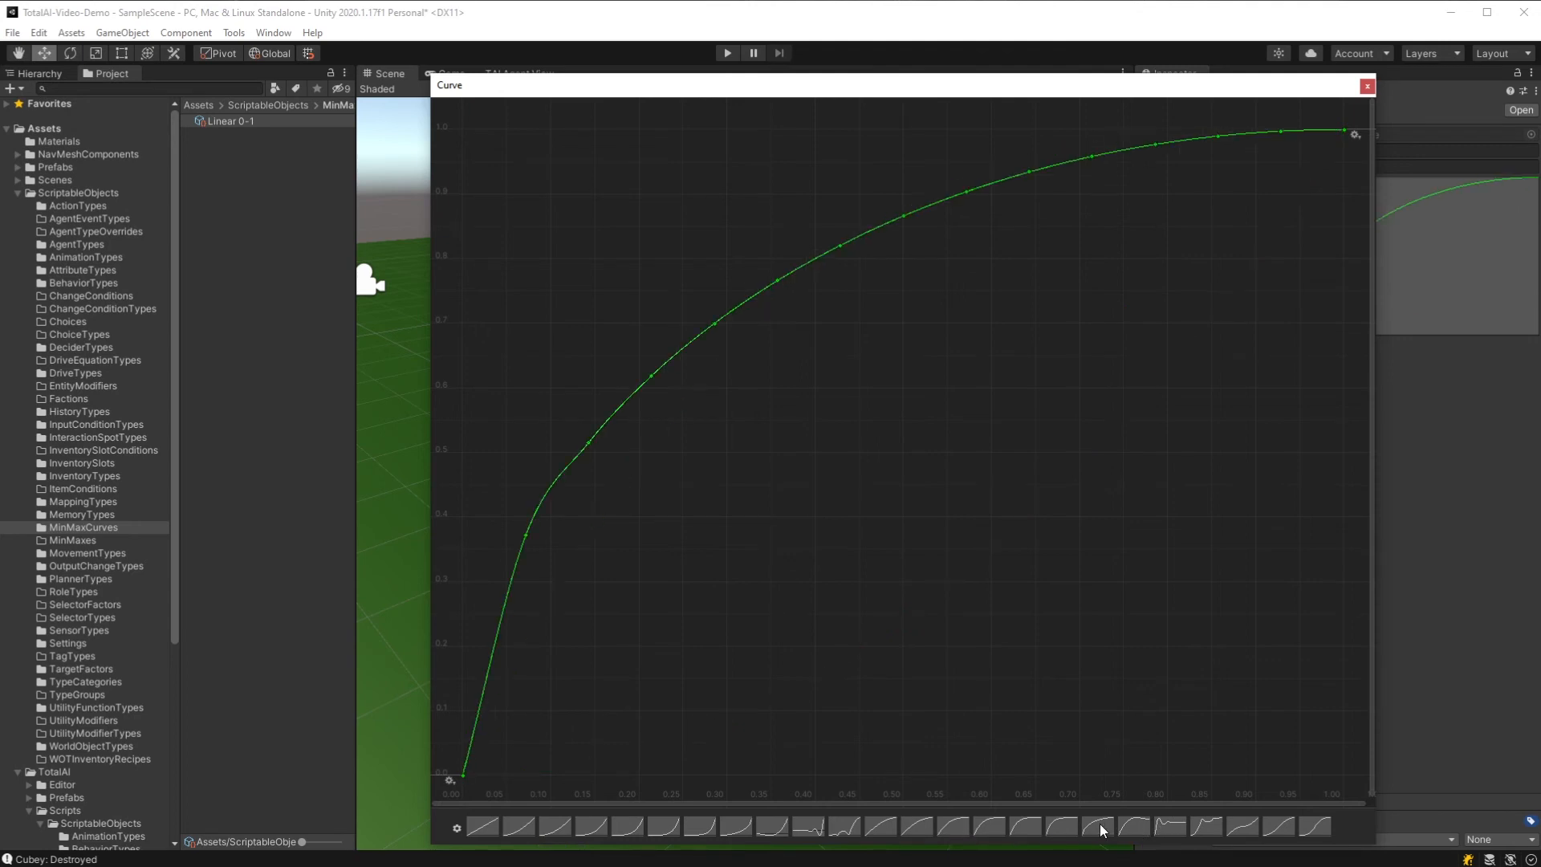
{"action": "left_click", "coordinate": [1272, 825]}
{"action": "left_click", "coordinate": [1318, 827]}
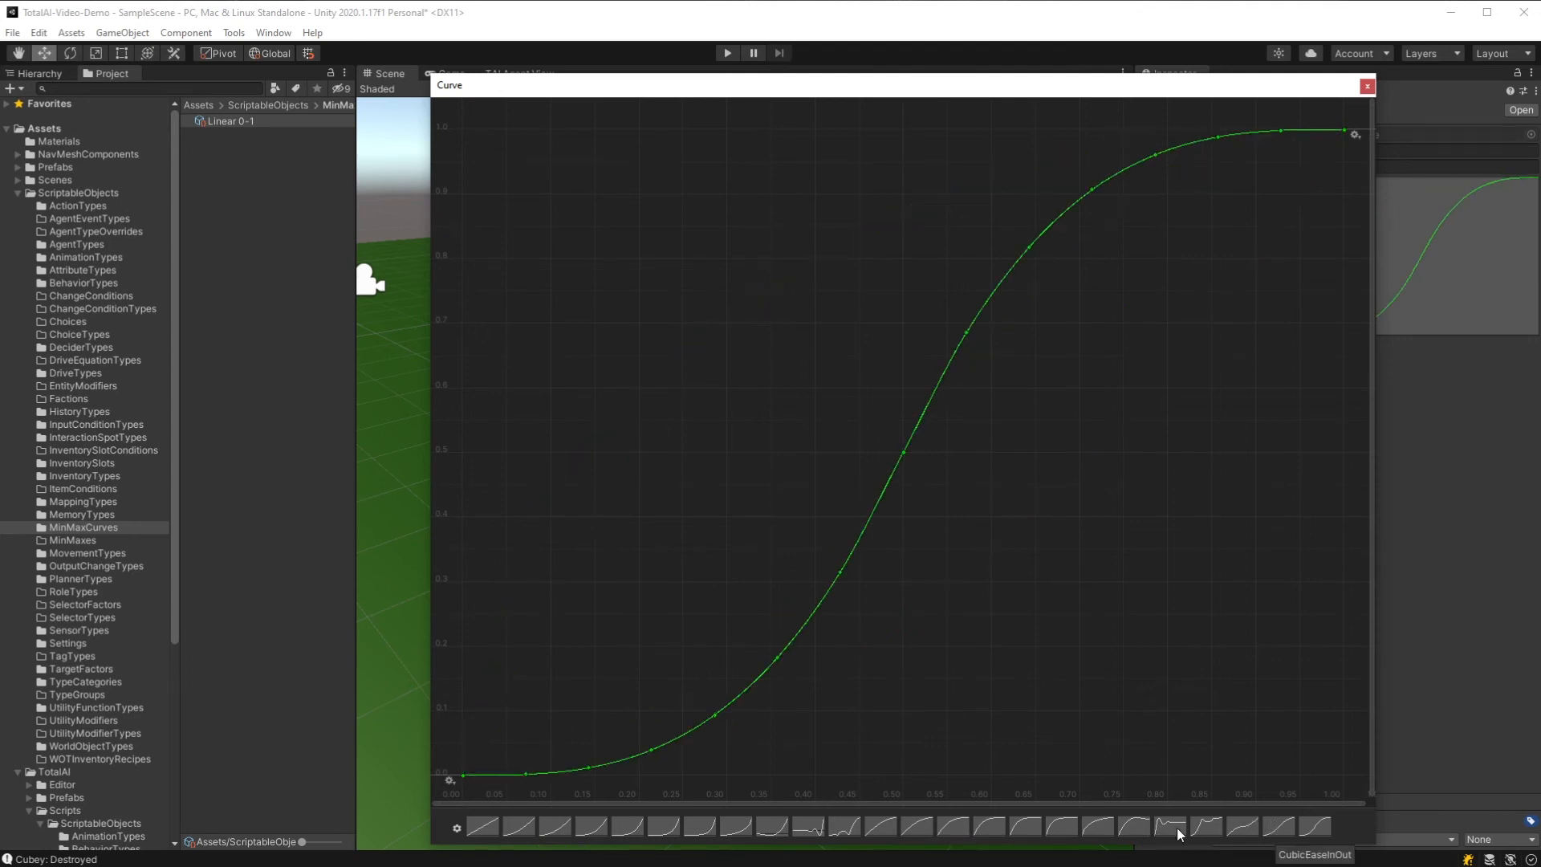
Step: Apply the linear preset to the curve again and close the curve editor
{"action": "left_click", "coordinate": [483, 827]}
{"action": "left_click", "coordinate": [1367, 86]}
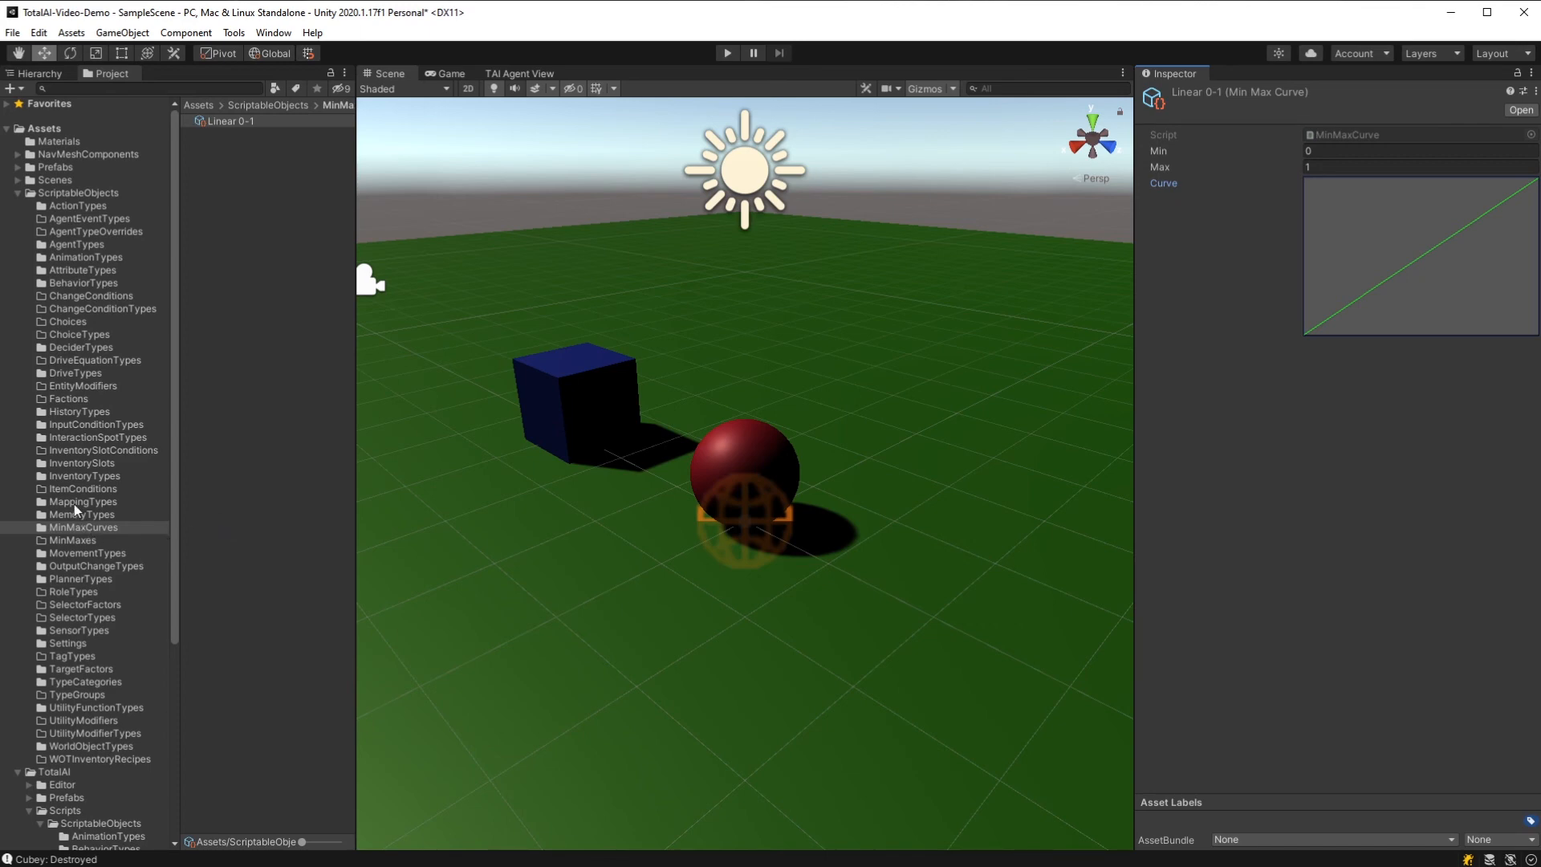
Step: Assign Linear 0-1 as the Min Max Curve of the RandomTF target factor
{"action": "left_click", "coordinate": [71, 670]}
{"action": "left_click", "coordinate": [239, 120]}
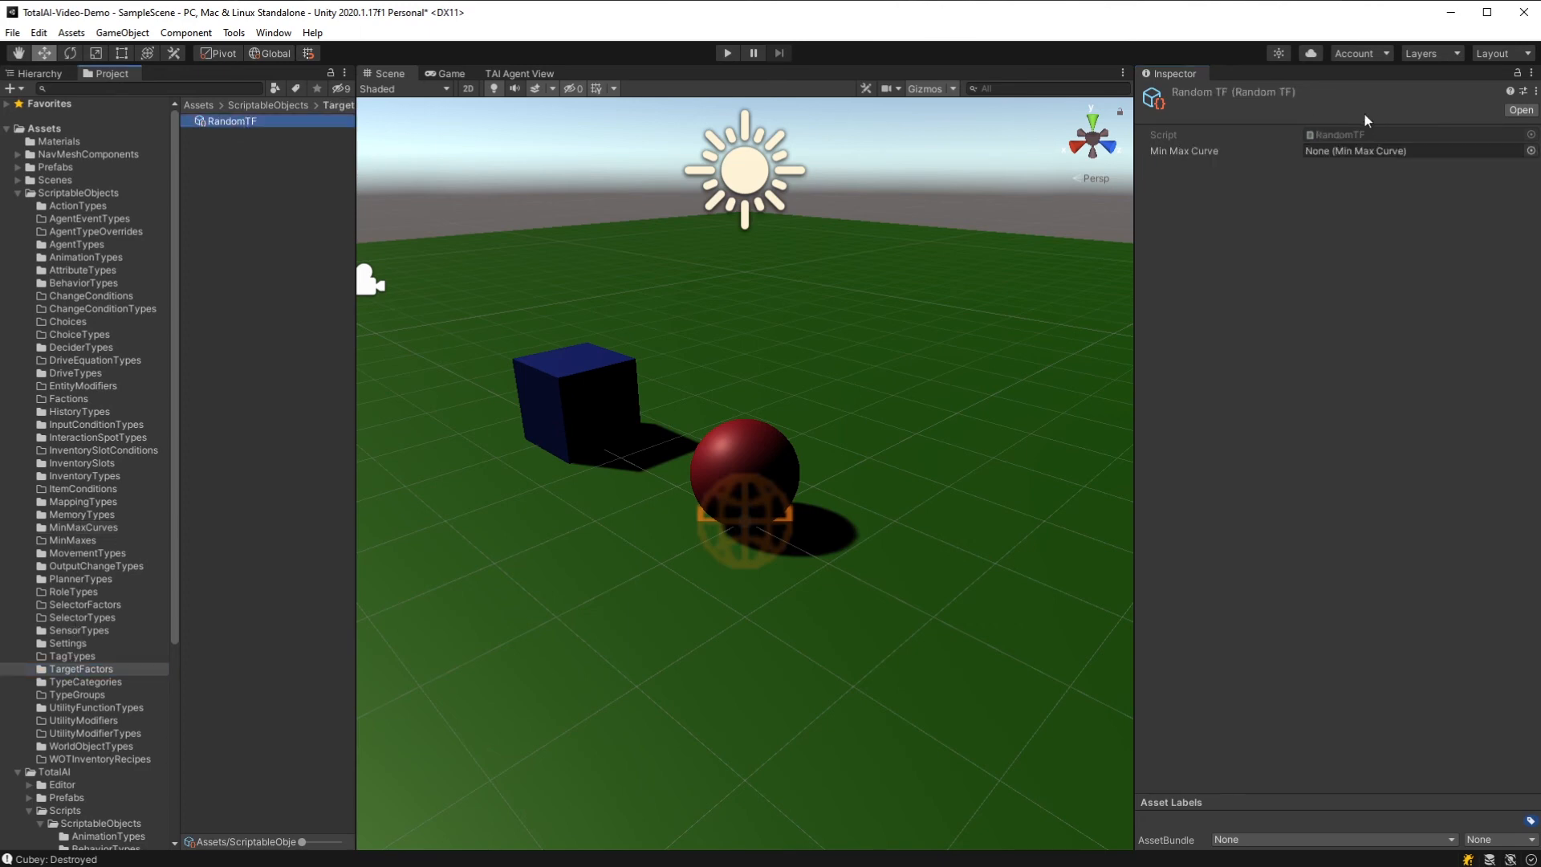
{"action": "left_click", "coordinate": [1531, 151]}
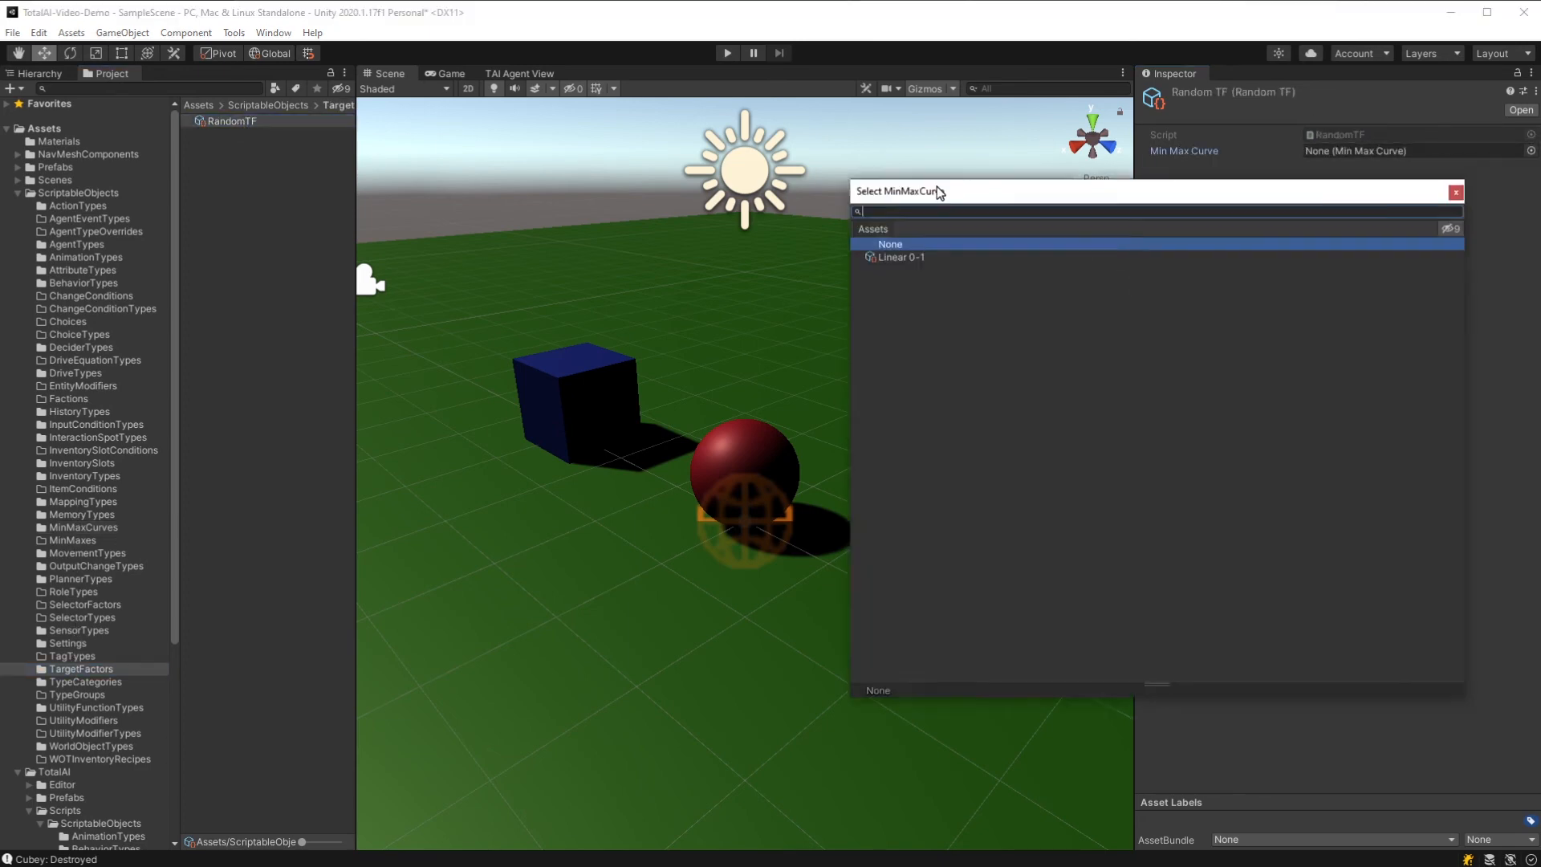
{"action": "double_click", "coordinate": [803, 281]}
Step: Rename the RandomTF asset as UniformRandomTF
{"action": "left_click", "coordinate": [233, 124]}
{"action": "left_click", "coordinate": [229, 122]}
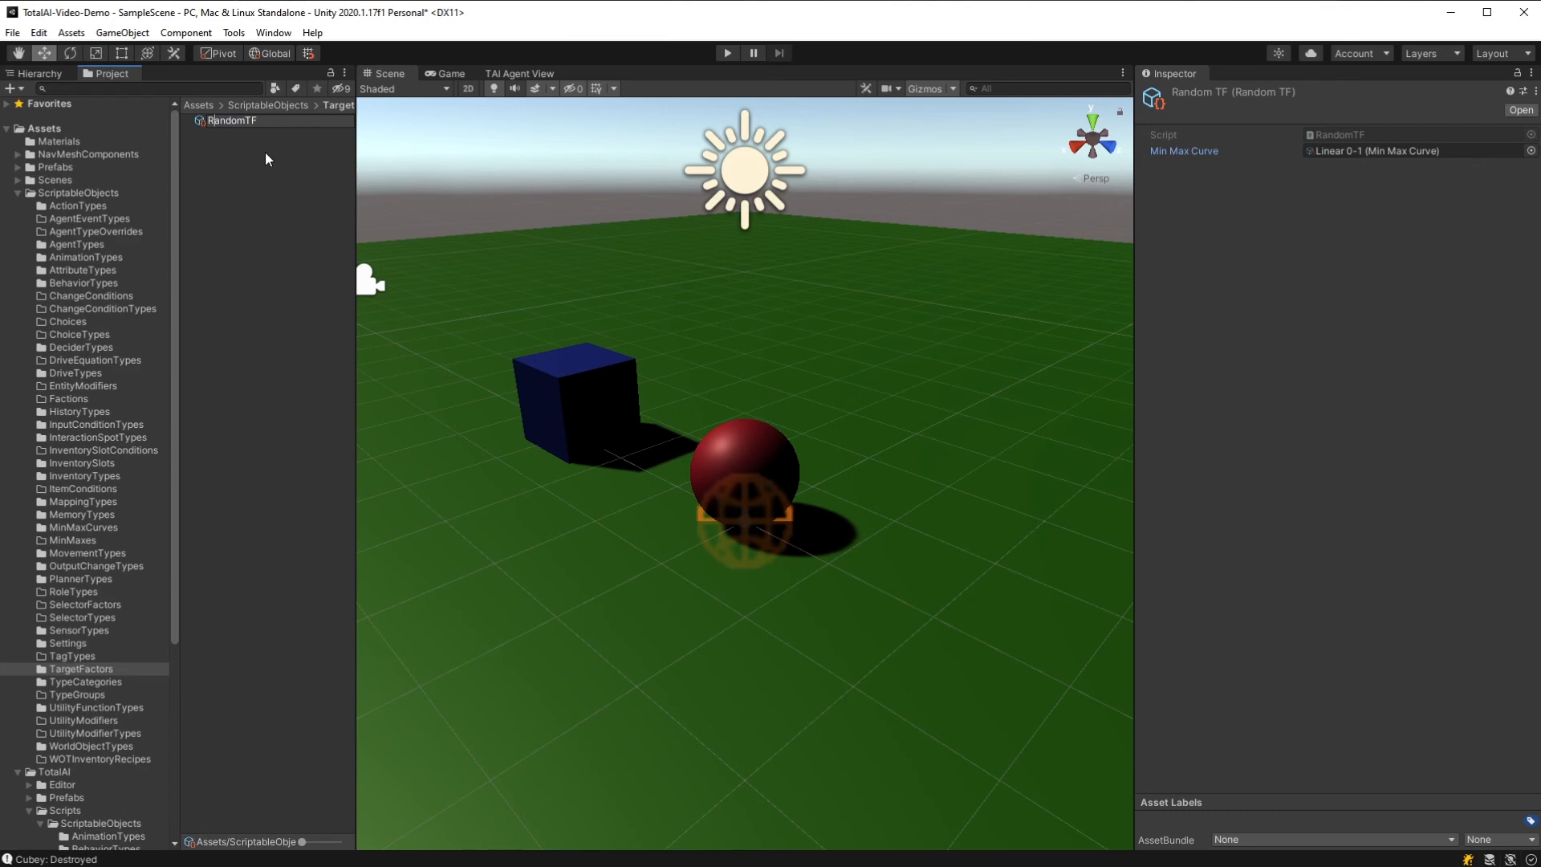
{"action": "type", "text": "Uniform"}
{"action": "key", "text": "Return"}
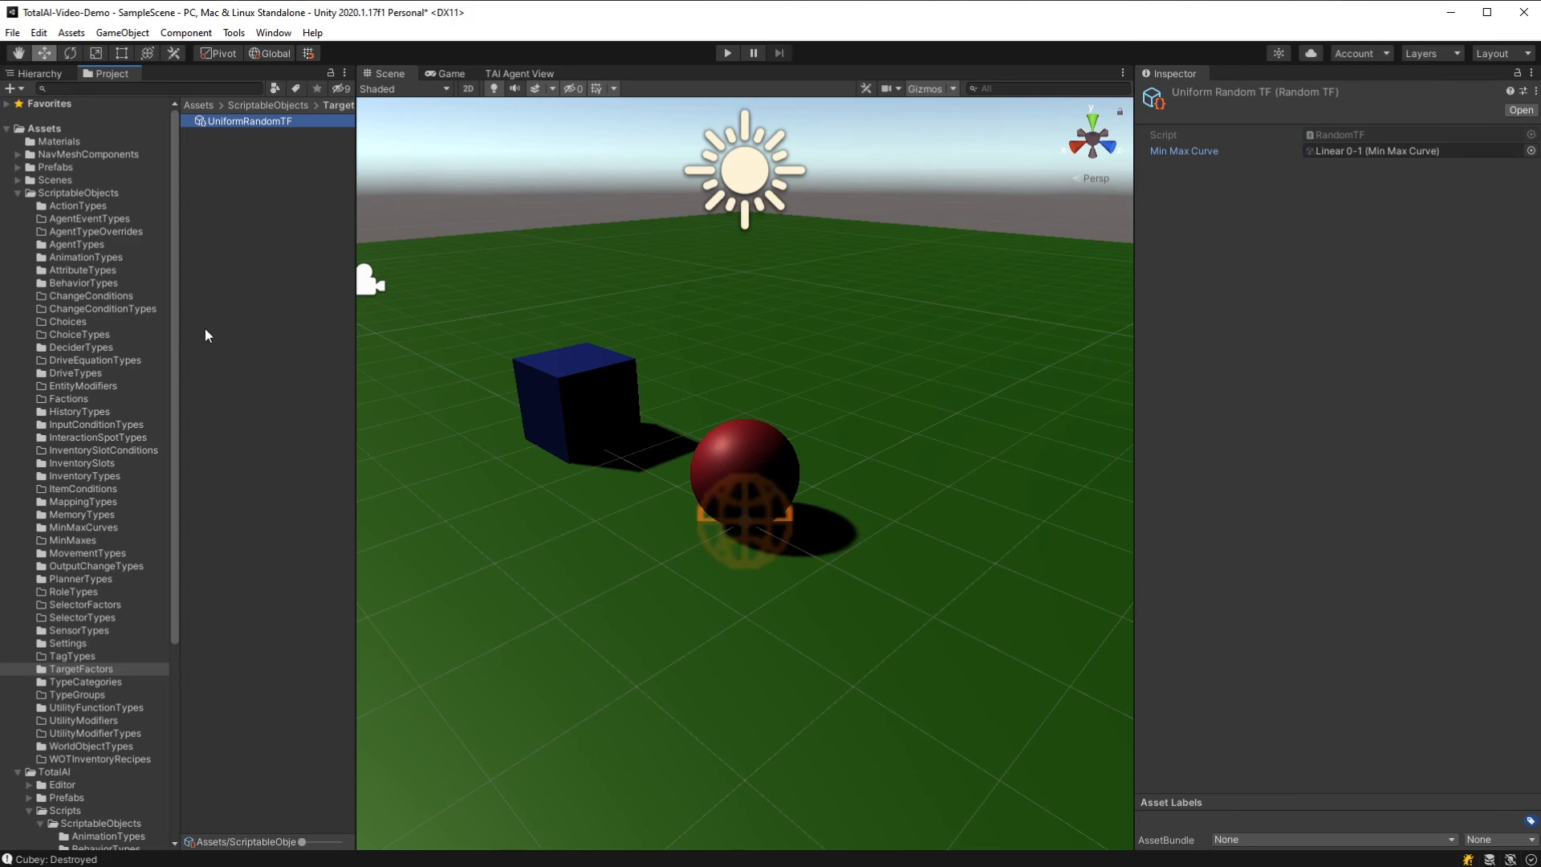
Step: Assign UniformRandomTF to the empty Target Factors entry of the EatFood mapping type
{"action": "left_click", "coordinate": [84, 502]}
{"action": "left_click", "coordinate": [228, 122]}
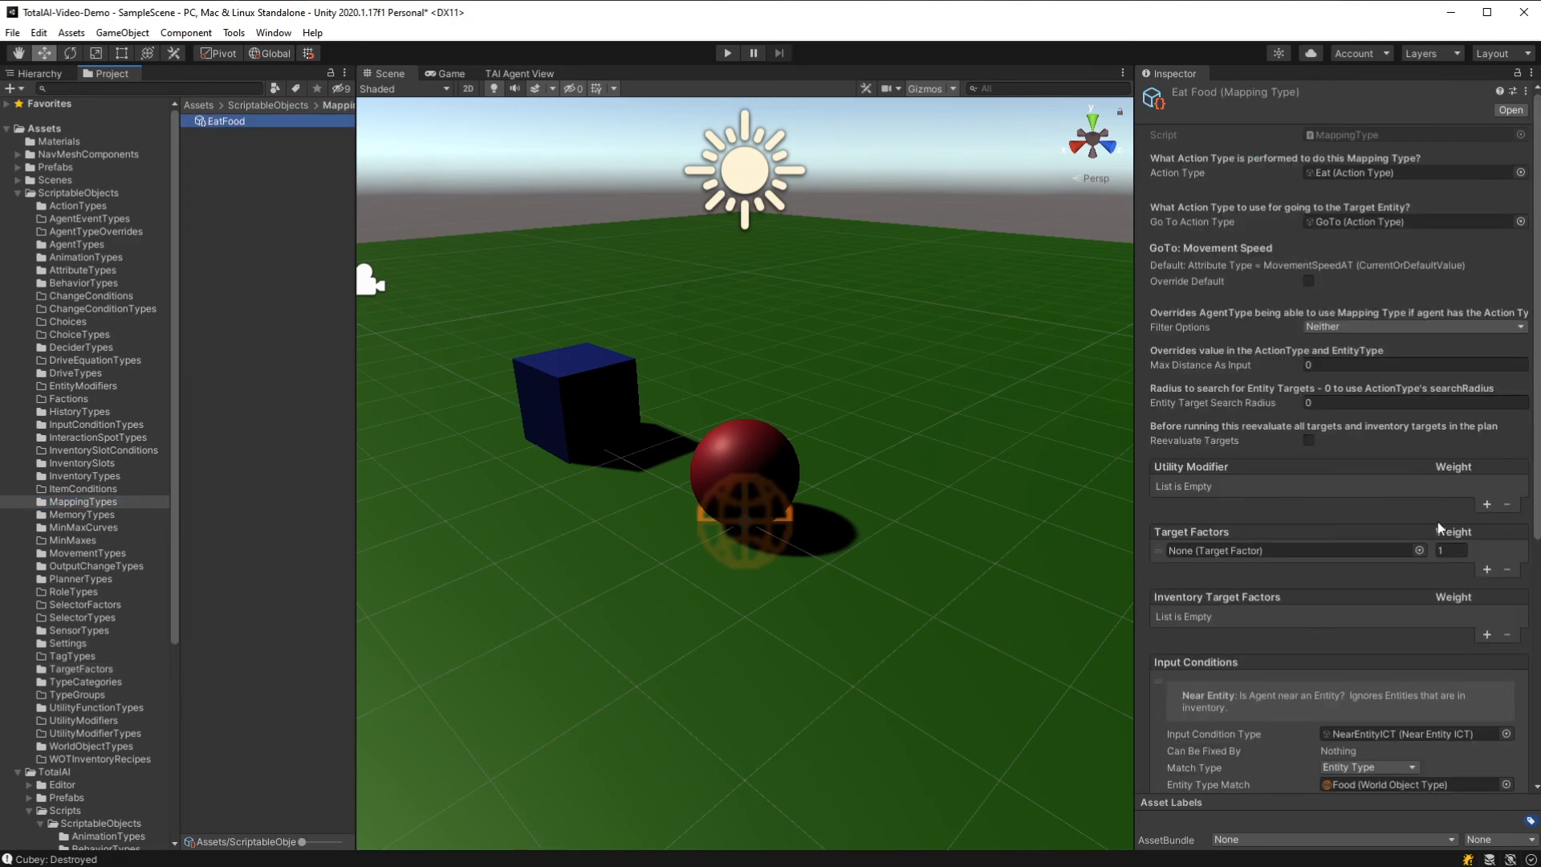
{"action": "left_click", "coordinate": [1420, 550]}
{"action": "double_click", "coordinate": [552, 340]}
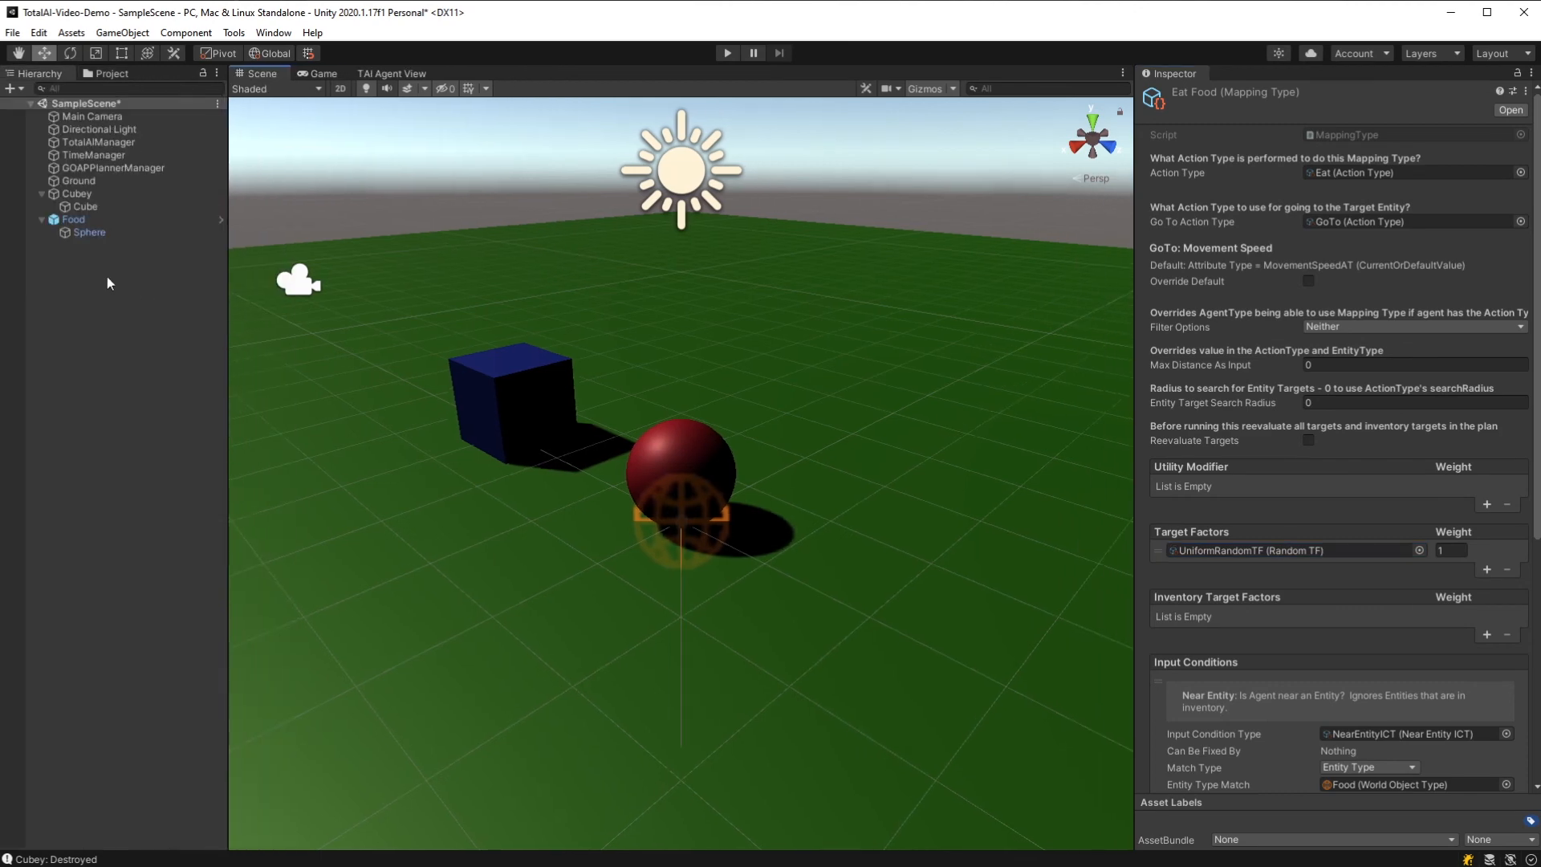
Step: Move the Food object away from the cube along the Z axis to about Z 2.72
{"action": "left_click", "coordinate": [74, 219]}
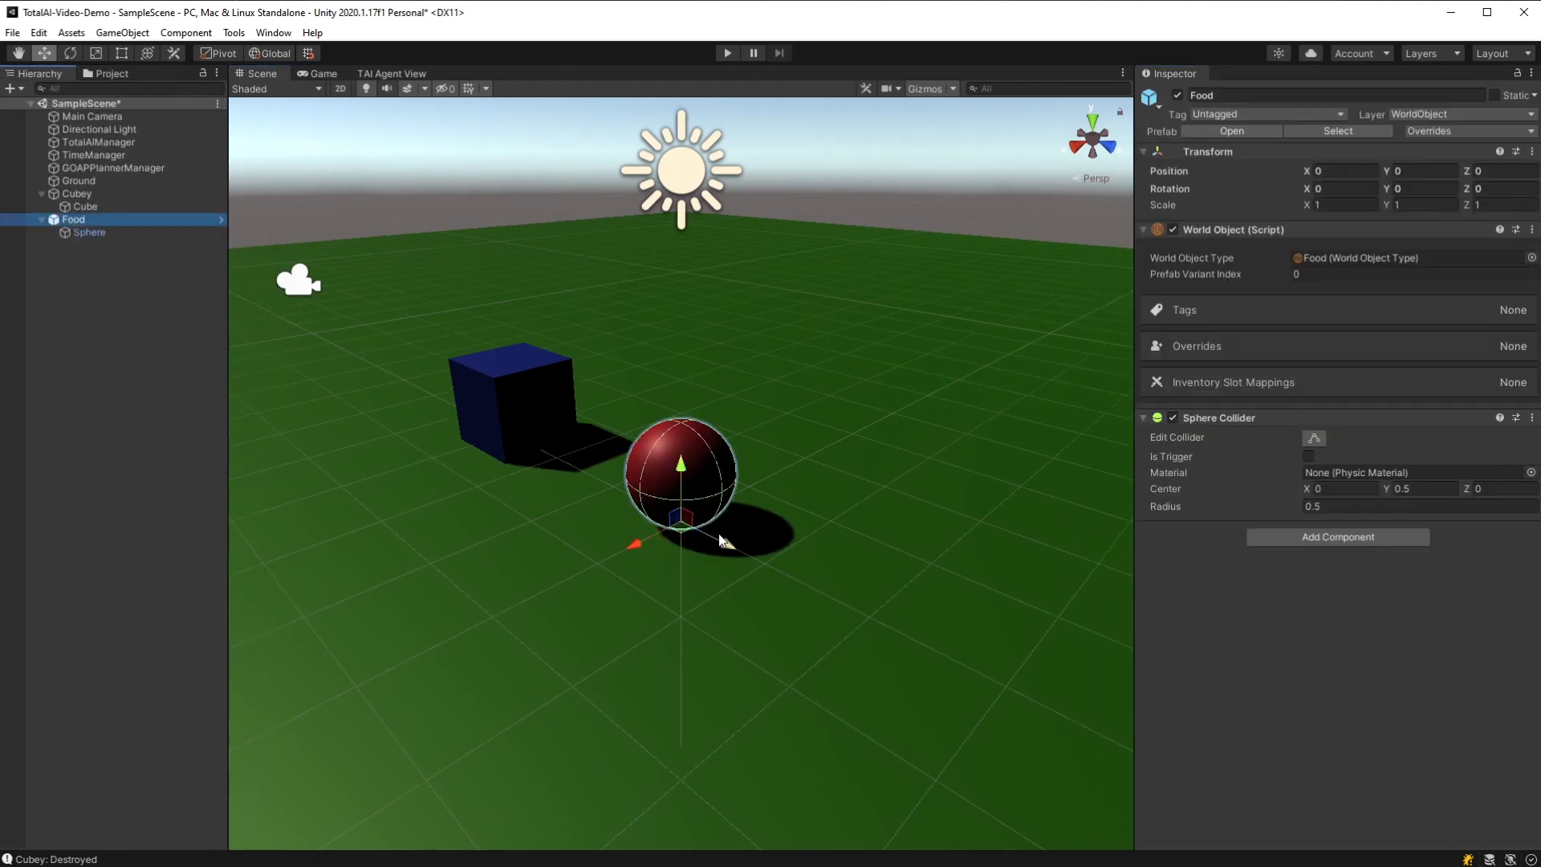
{"action": "left_click_drag", "start_coordinate": [720, 540], "coordinate": [1028, 695]}
{"action": "left_click_drag", "start_coordinate": [682, 466], "coordinate": [788, 461], "text": "alt"}
{"action": "right_click_drag", "start_coordinate": [789, 460], "coordinate": [713, 463]}
{"action": "key", "text": "s"}
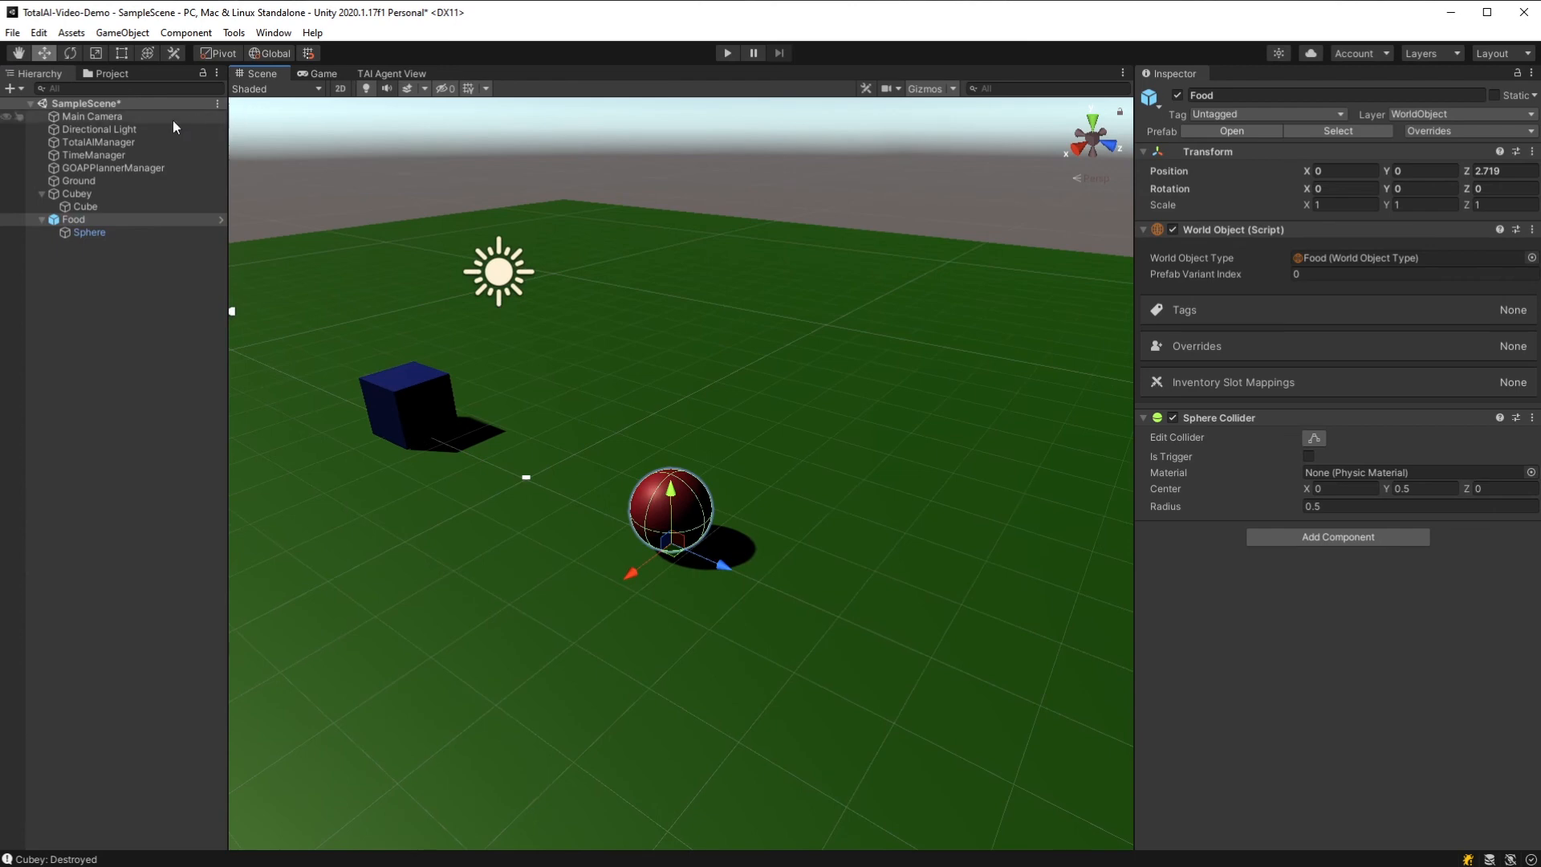
Step: Align the Main Camera with the current scene view
{"action": "left_click", "coordinate": [172, 119]}
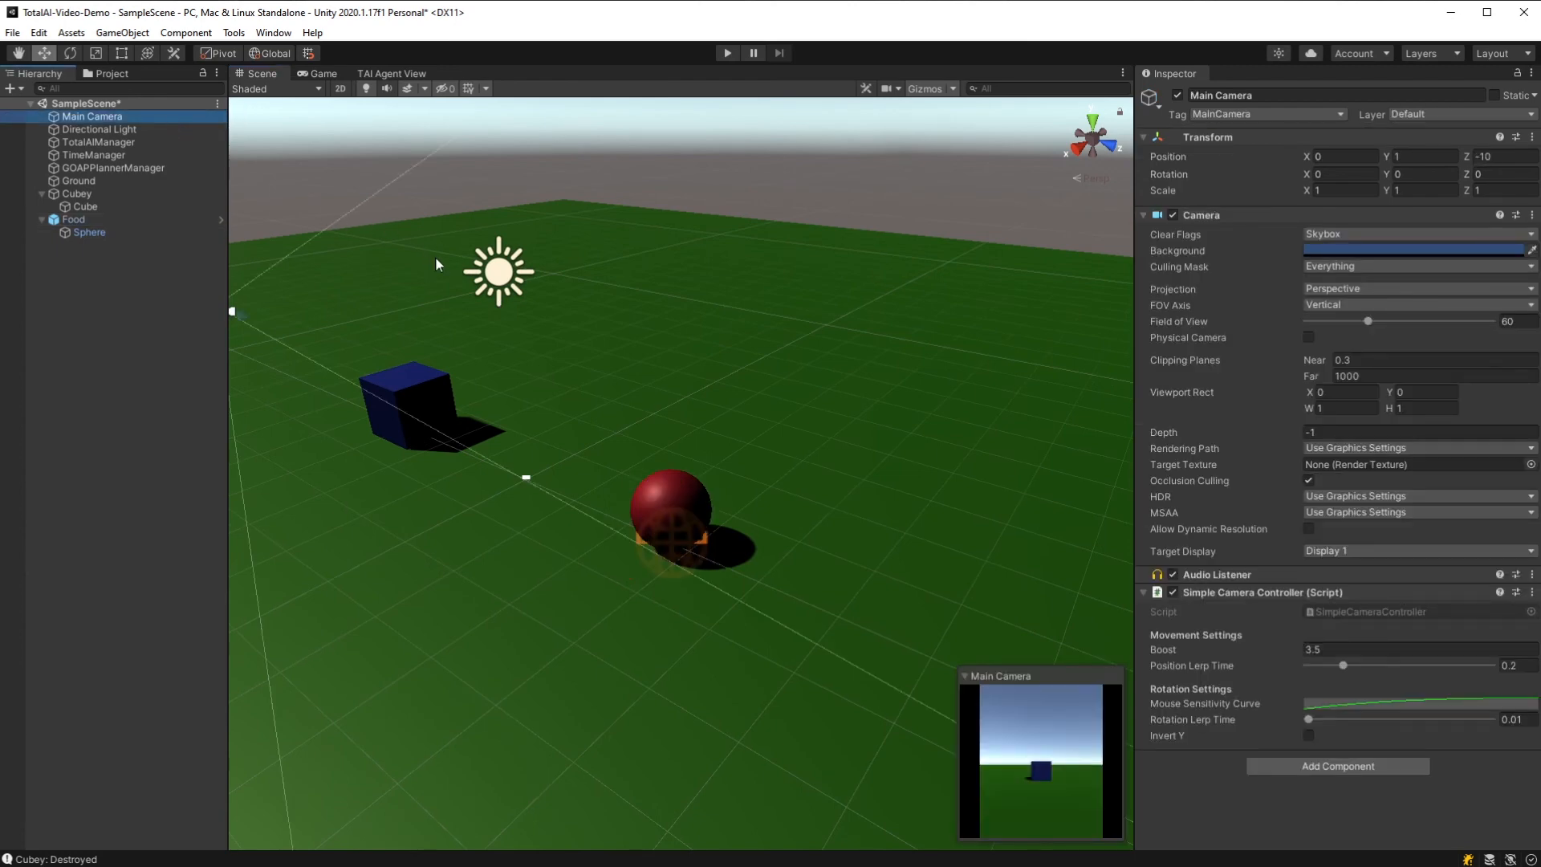
{"action": "left_click", "coordinate": [132, 35]}
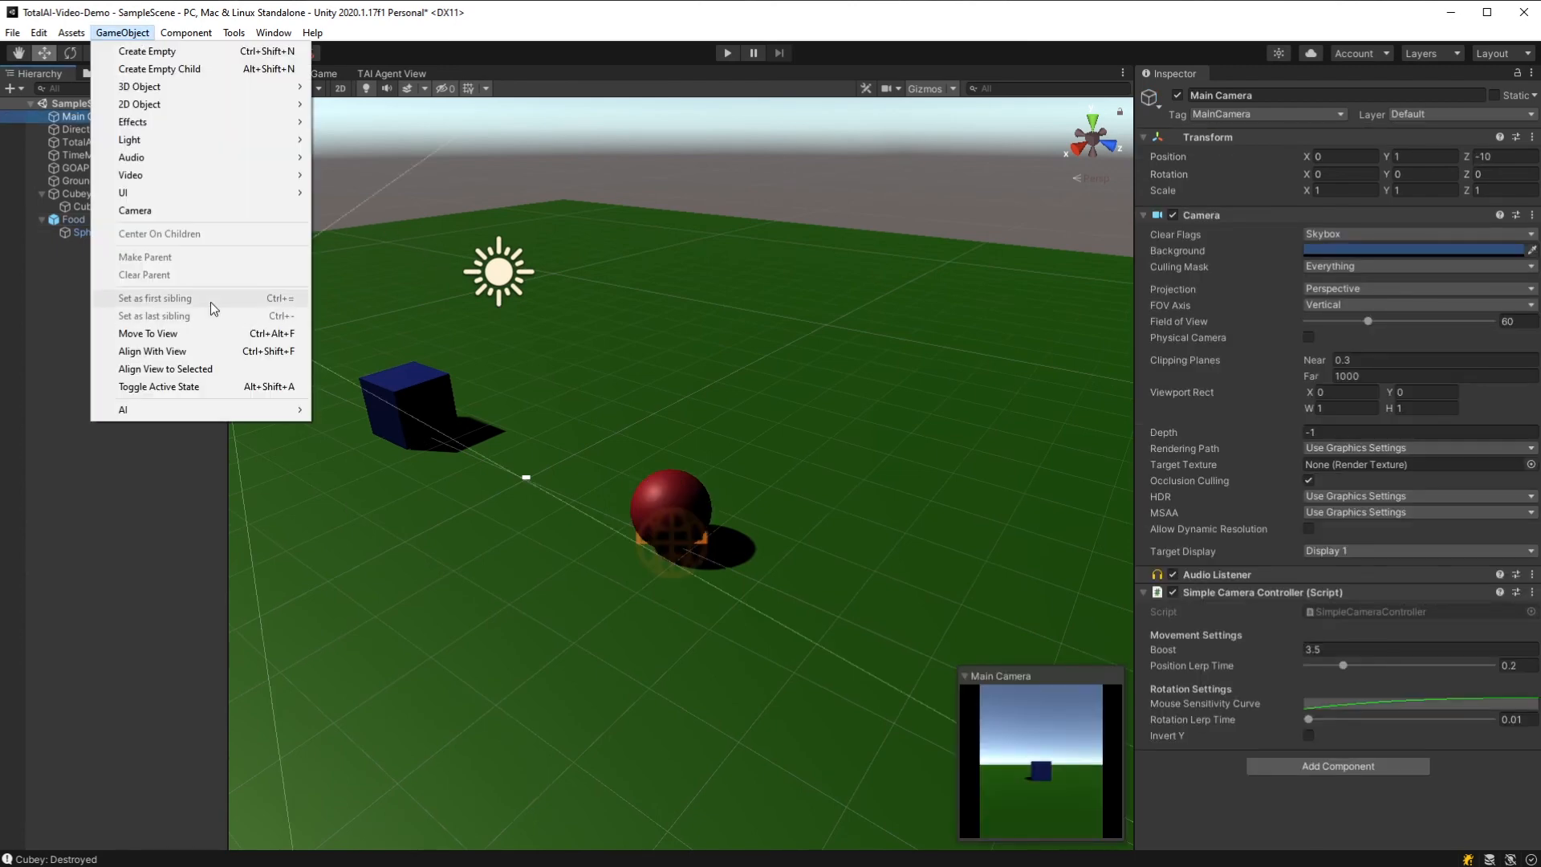
{"action": "left_click", "coordinate": [190, 355]}
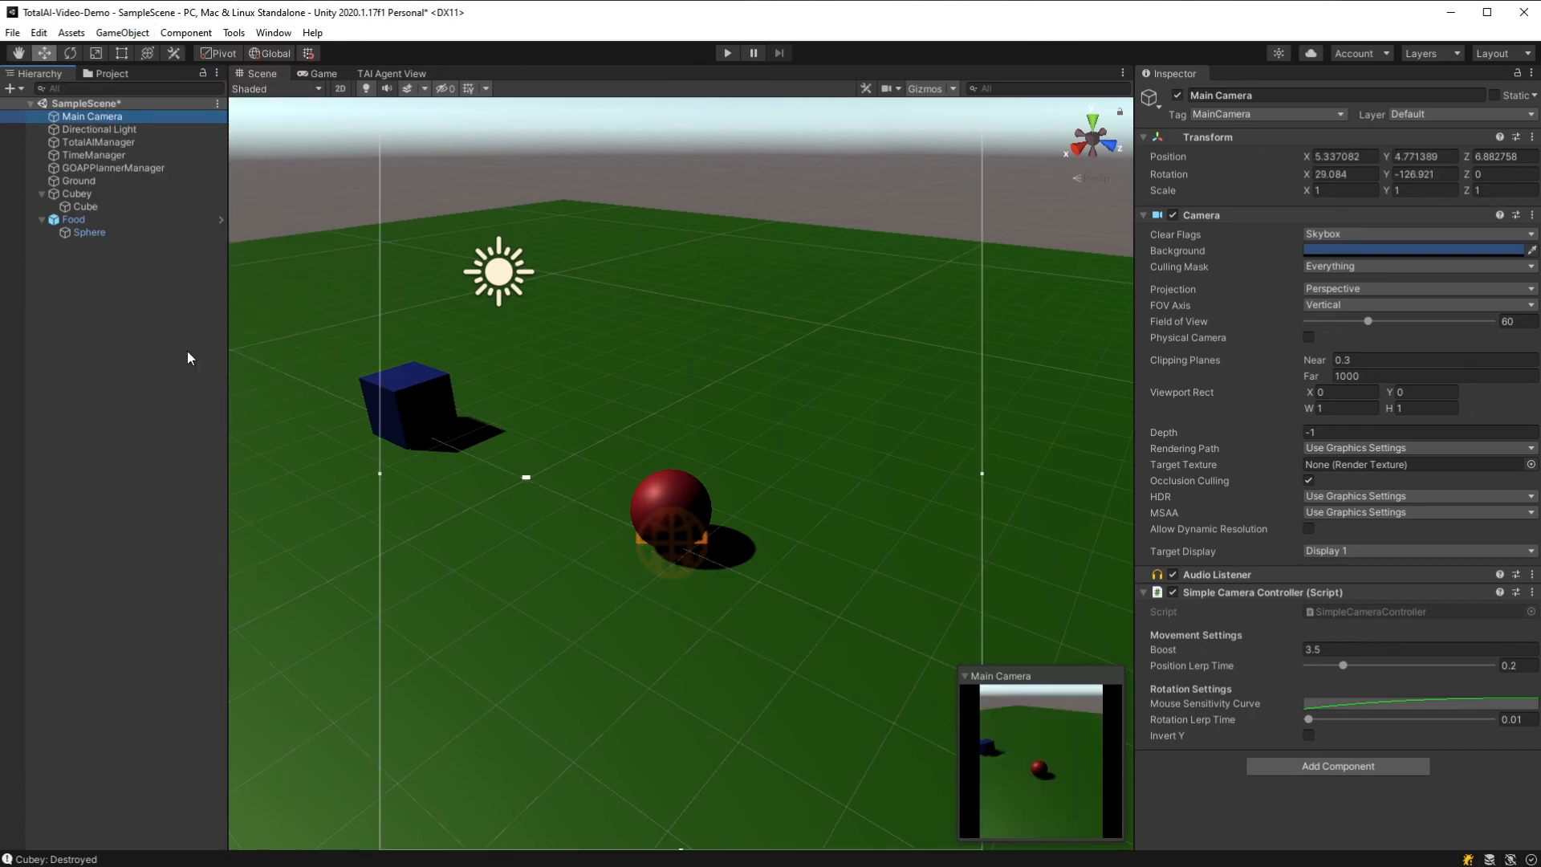
Step: Run the scene and check the console output
{"action": "left_click", "coordinate": [728, 53]}
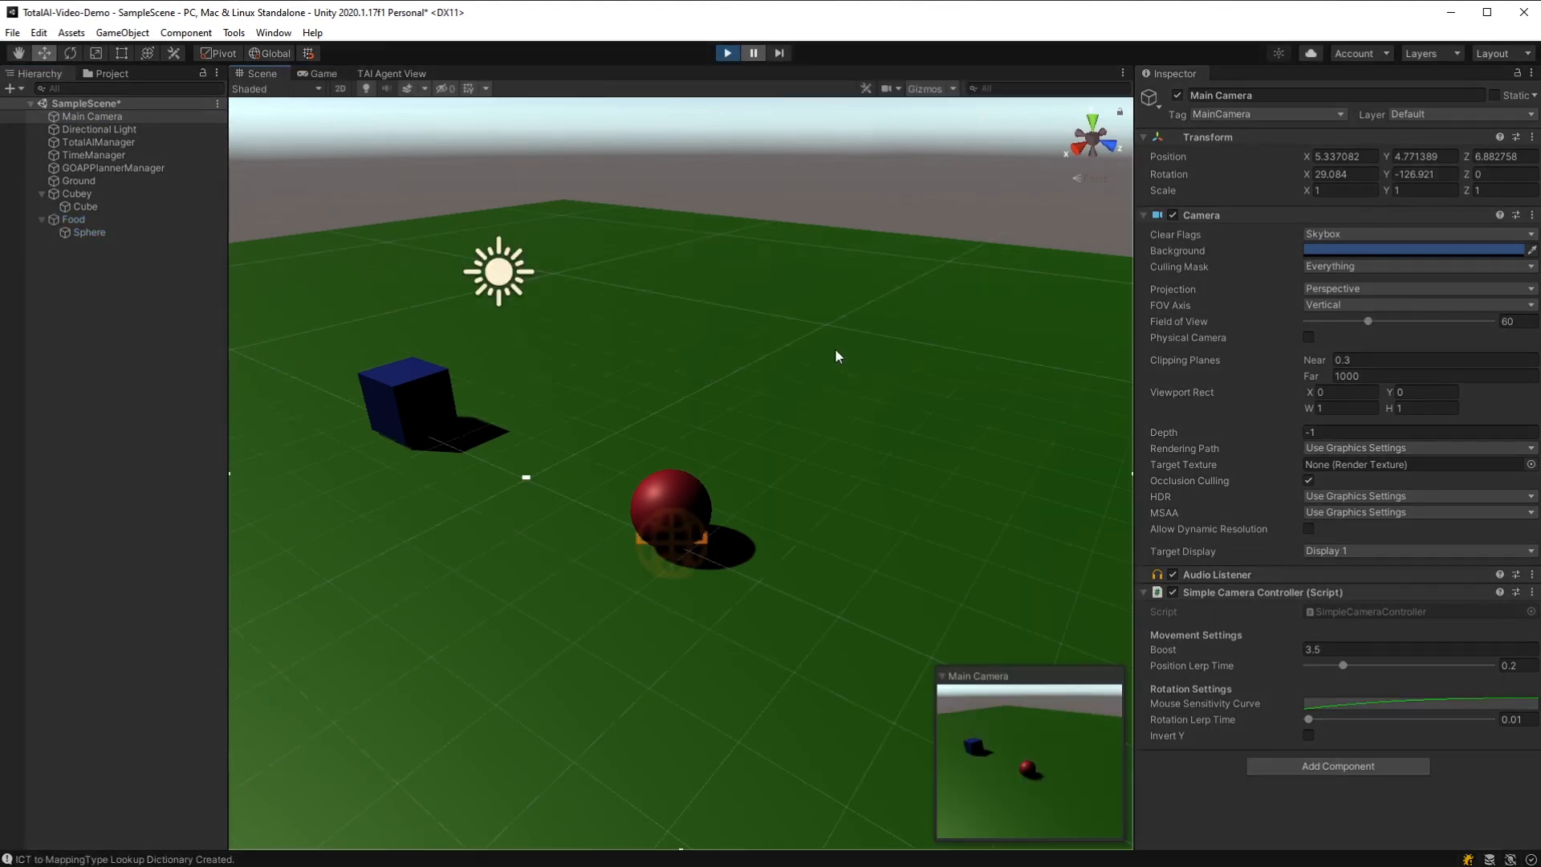
{"action": "left_click", "coordinate": [223, 858]}
{"action": "left_click", "coordinate": [547, 344]}
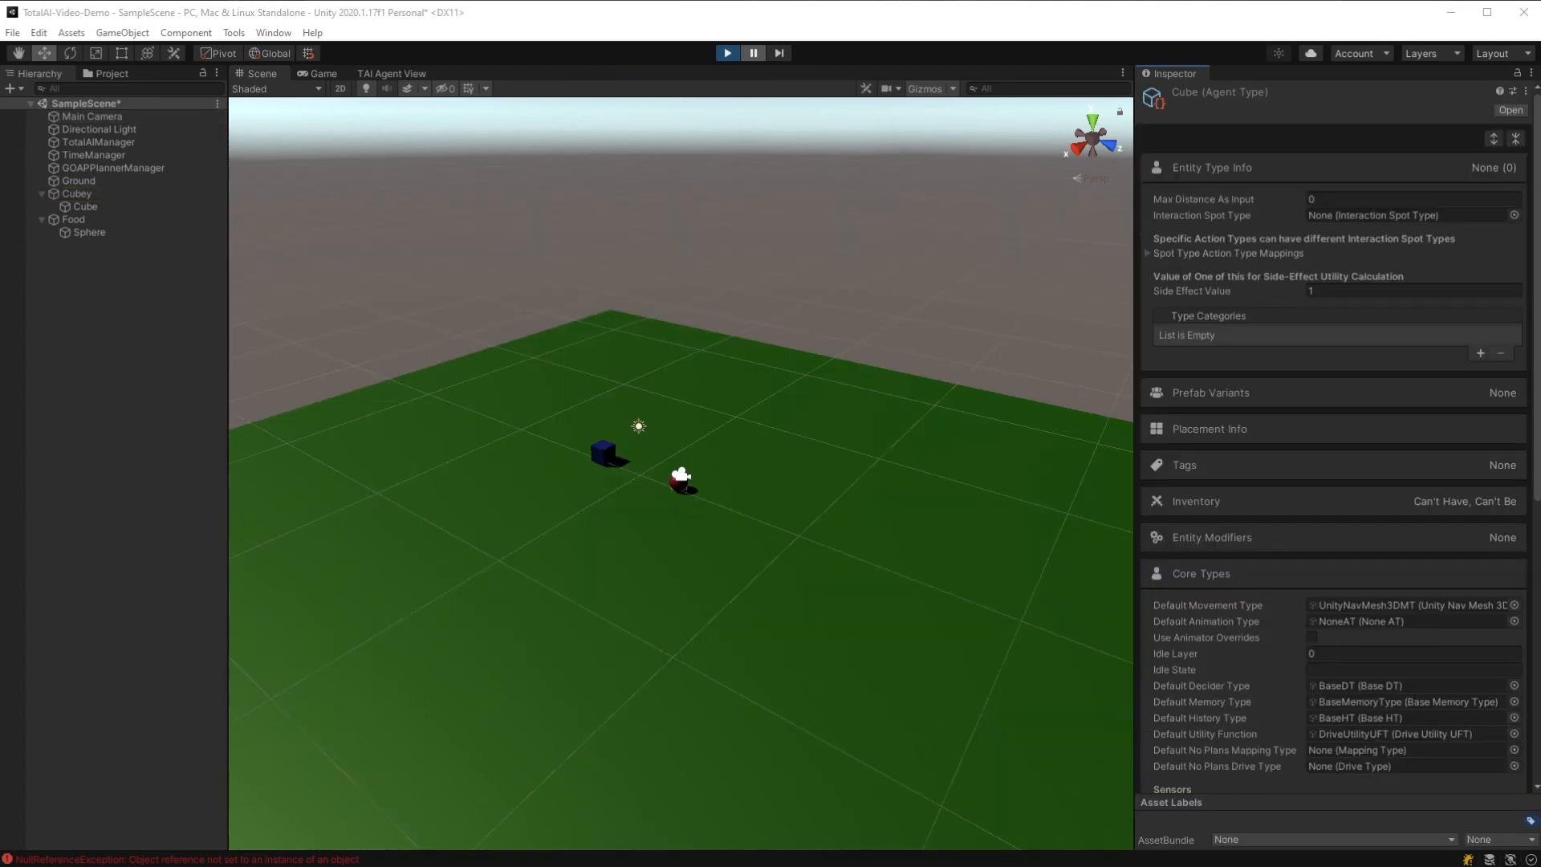
Step: Set the Cube agent type's Interaction Spot Type to NearestInteractionDistanceIST and its Max Distance As Input to 1
{"action": "left_click", "coordinate": [1514, 216]}
{"action": "left_click_drag", "start_coordinate": [1525, 200], "coordinate": [554, 288]}
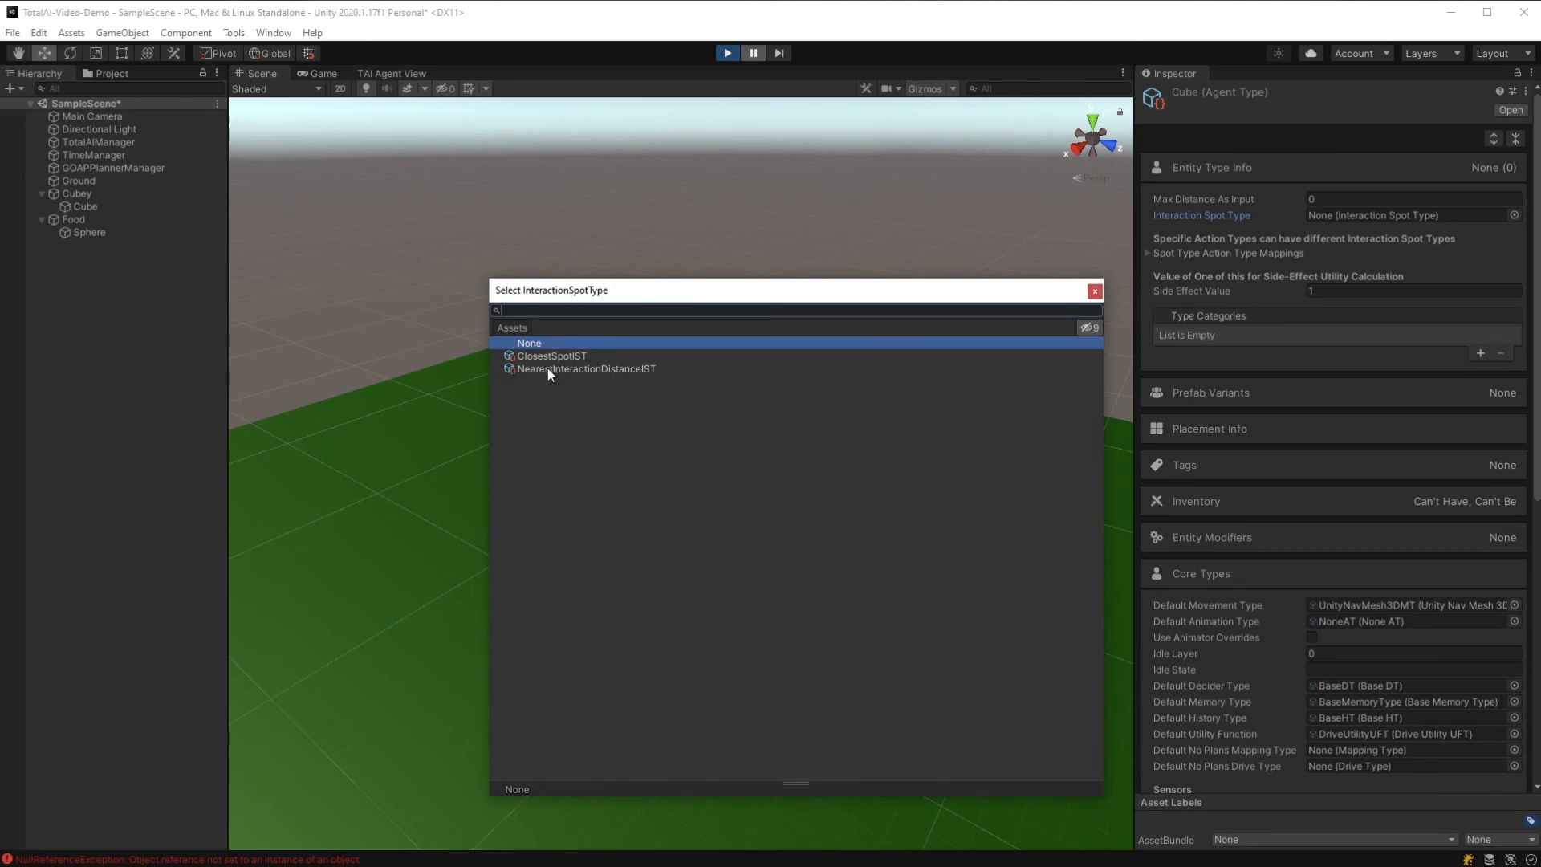
{"action": "double_click", "coordinate": [547, 369]}
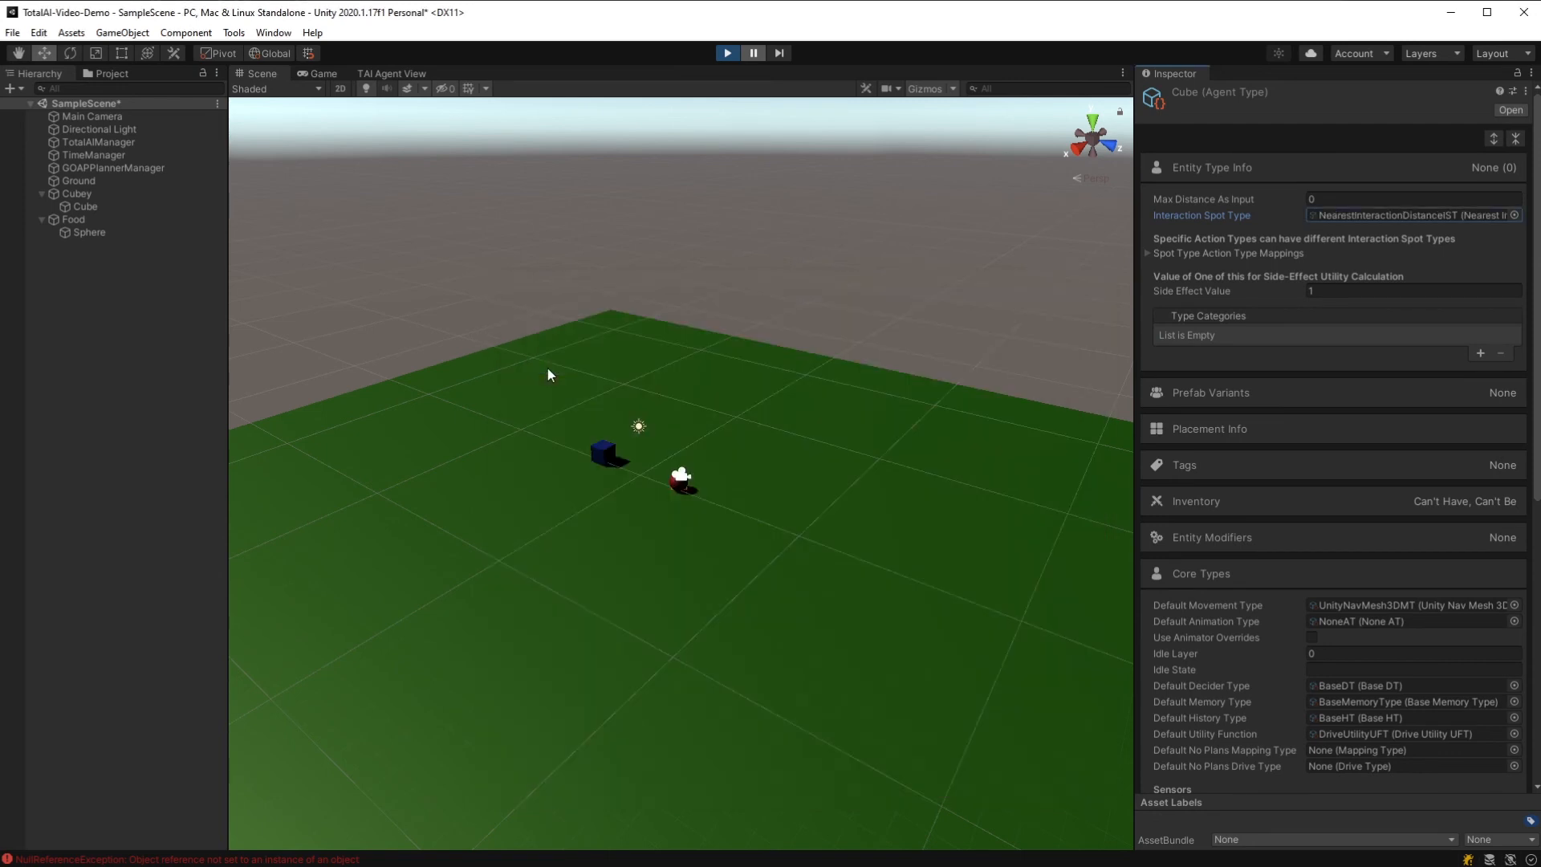
{"action": "left_click", "coordinate": [1329, 197]}
{"action": "type", "text": "1"}
{"action": "left_click", "coordinate": [1321, 292]}
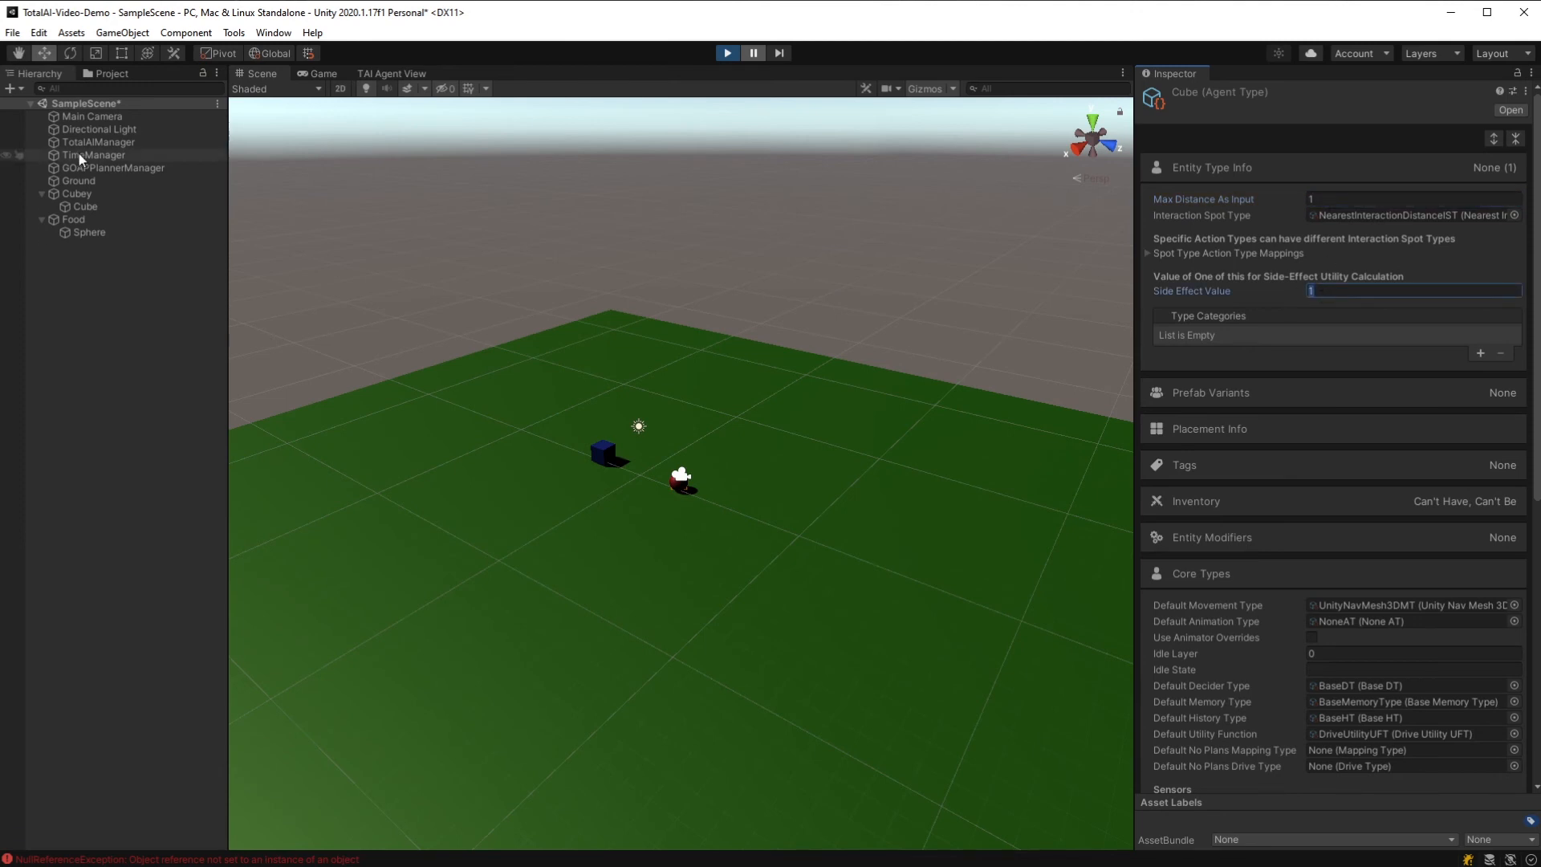
Step: Set the Food world object type's Interaction Spot Type to NearestInteractionDistanceIST and its Max Distance As Input to 1
{"action": "left_click", "coordinate": [112, 73]}
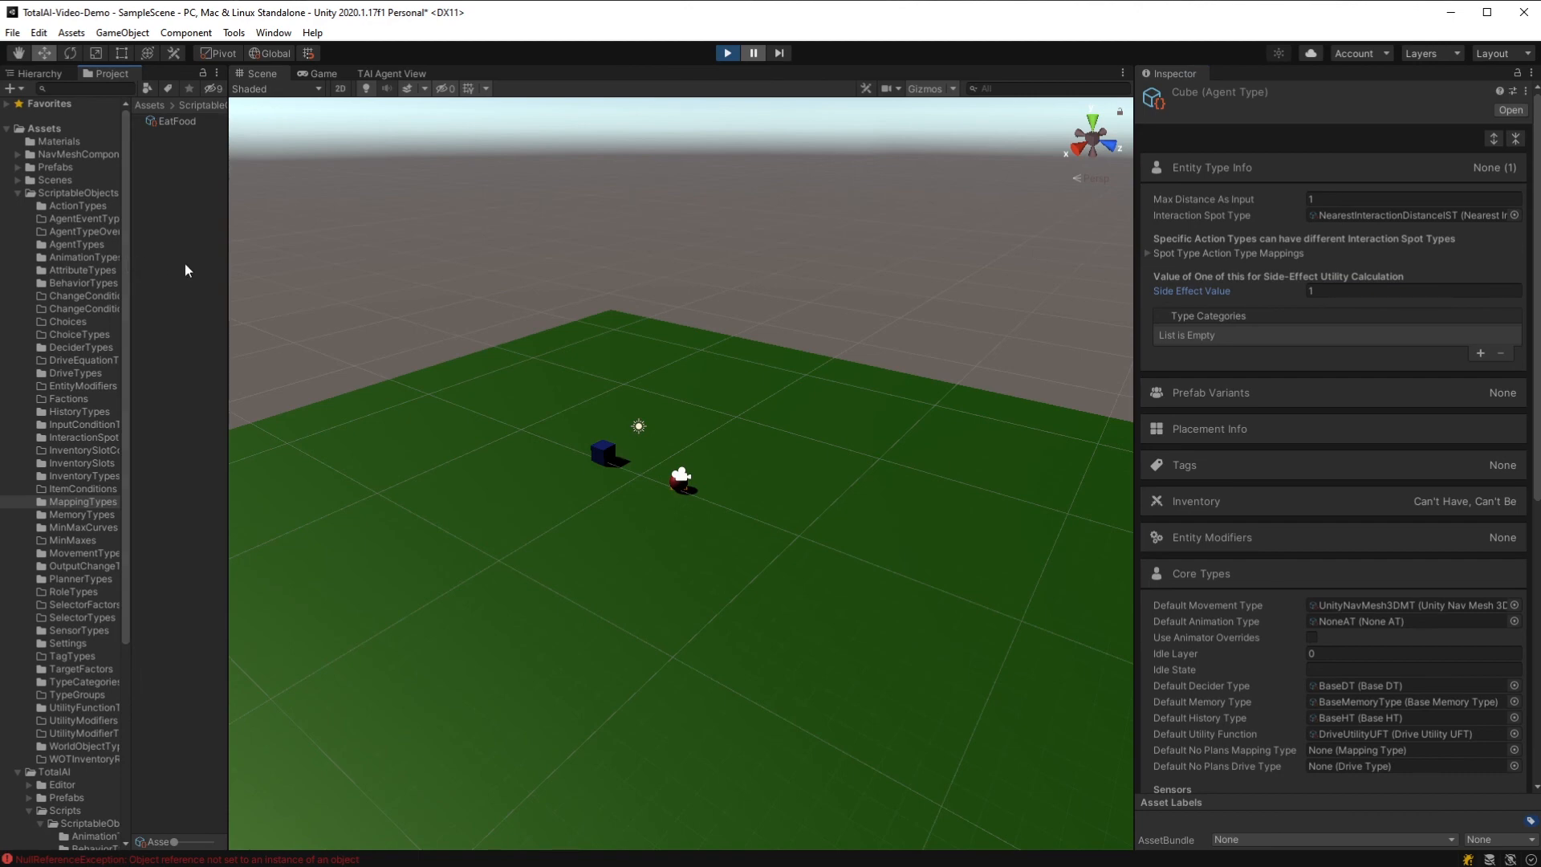
{"action": "left_click_drag", "start_coordinate": [231, 281], "coordinate": [310, 287]}
{"action": "left_click_drag", "start_coordinate": [130, 305], "coordinate": [198, 305]}
{"action": "left_click", "coordinate": [116, 747]}
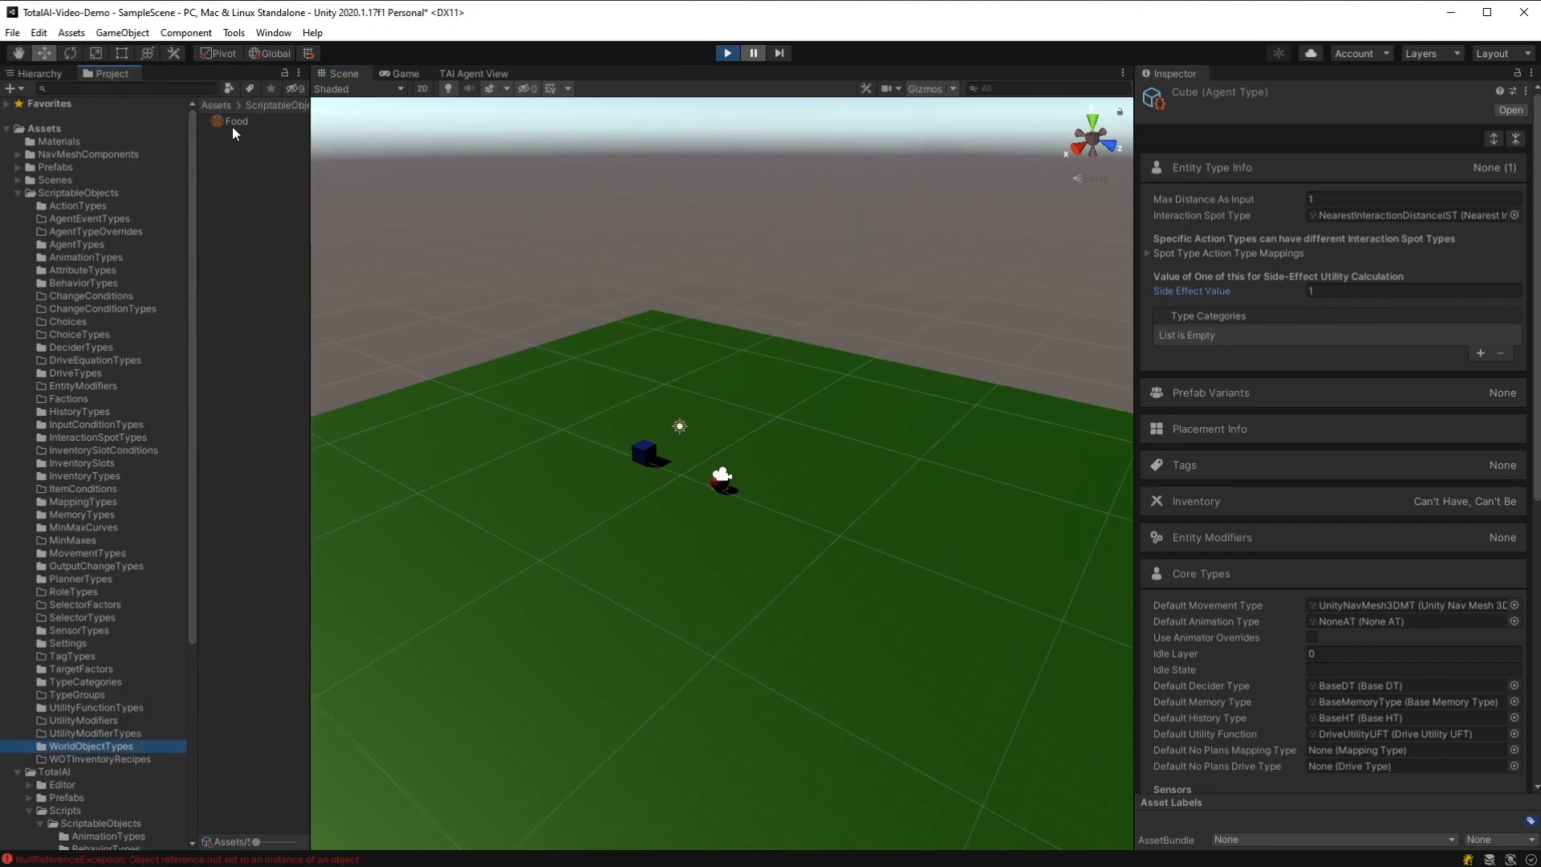
{"action": "left_click", "coordinate": [238, 122]}
{"action": "left_click", "coordinate": [1525, 215]}
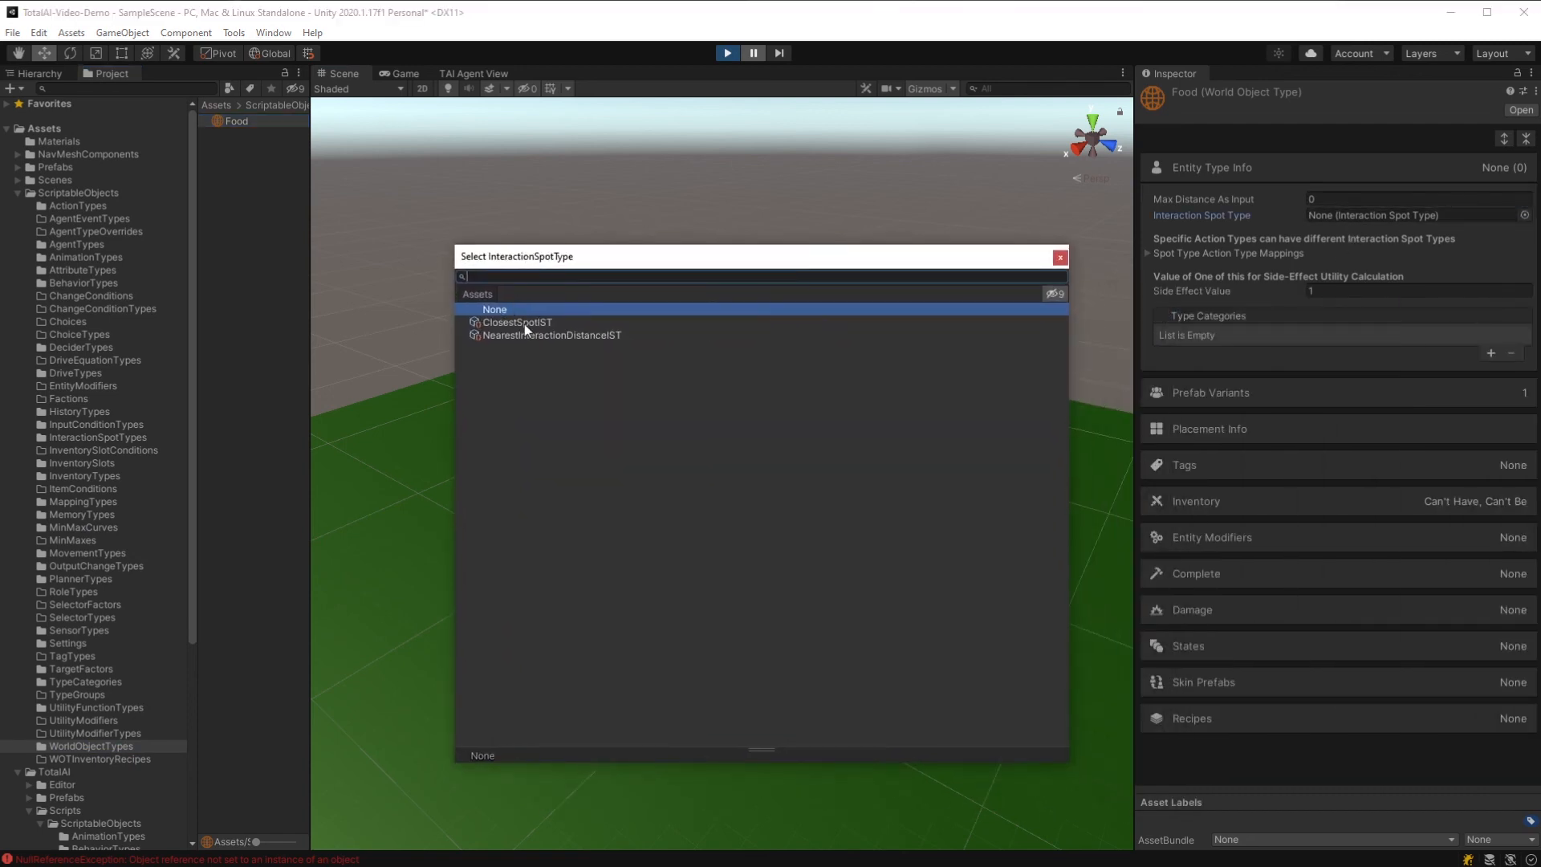
{"action": "double_click", "coordinate": [534, 336]}
{"action": "left_click", "coordinate": [1339, 199]}
{"action": "type", "text": "1"}
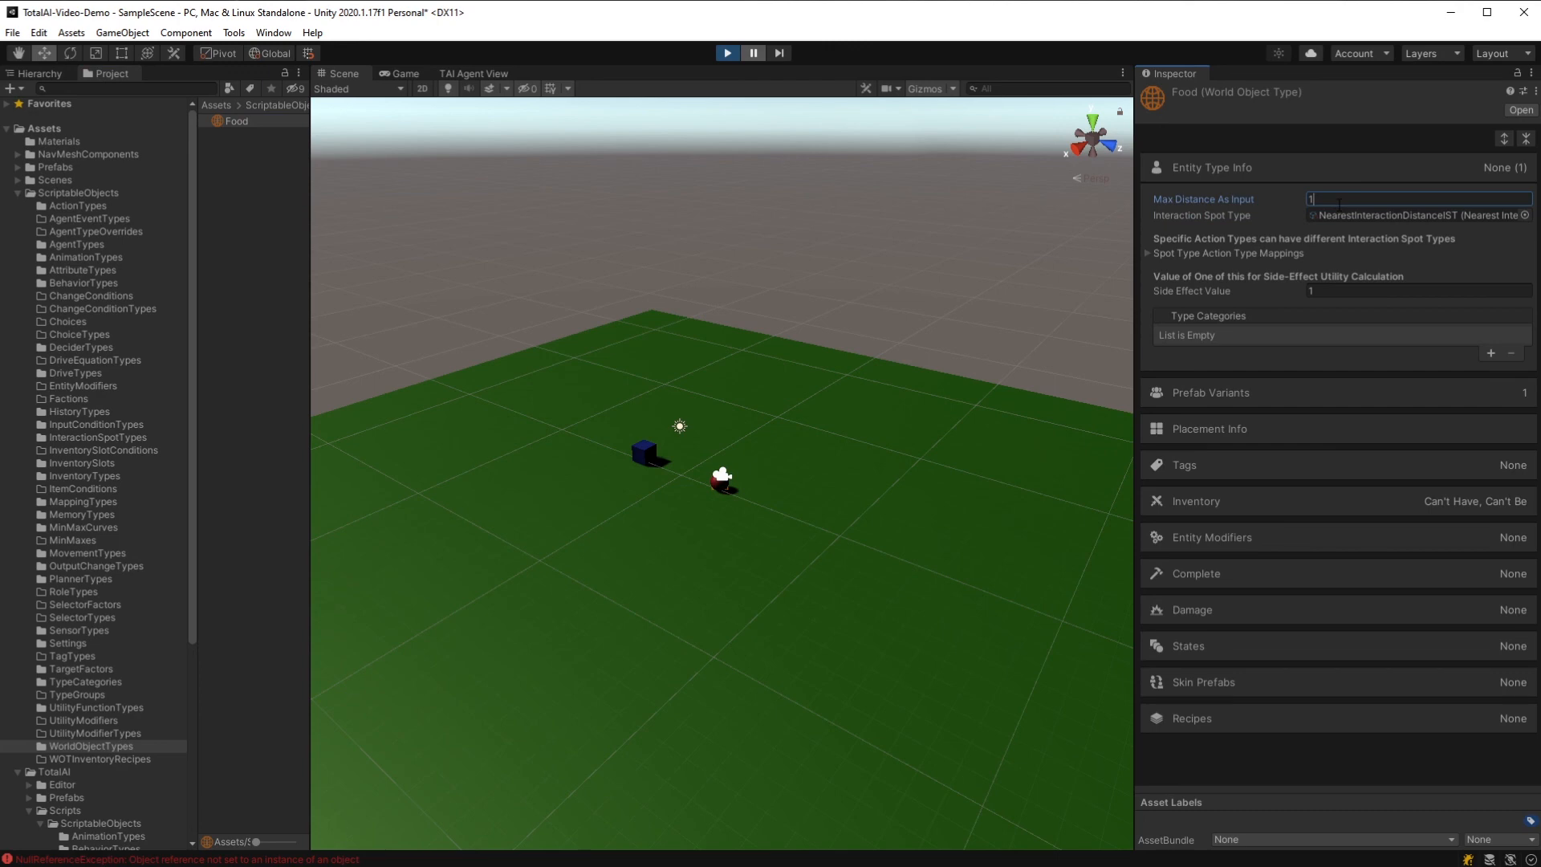
{"action": "key", "text": "Tab"}
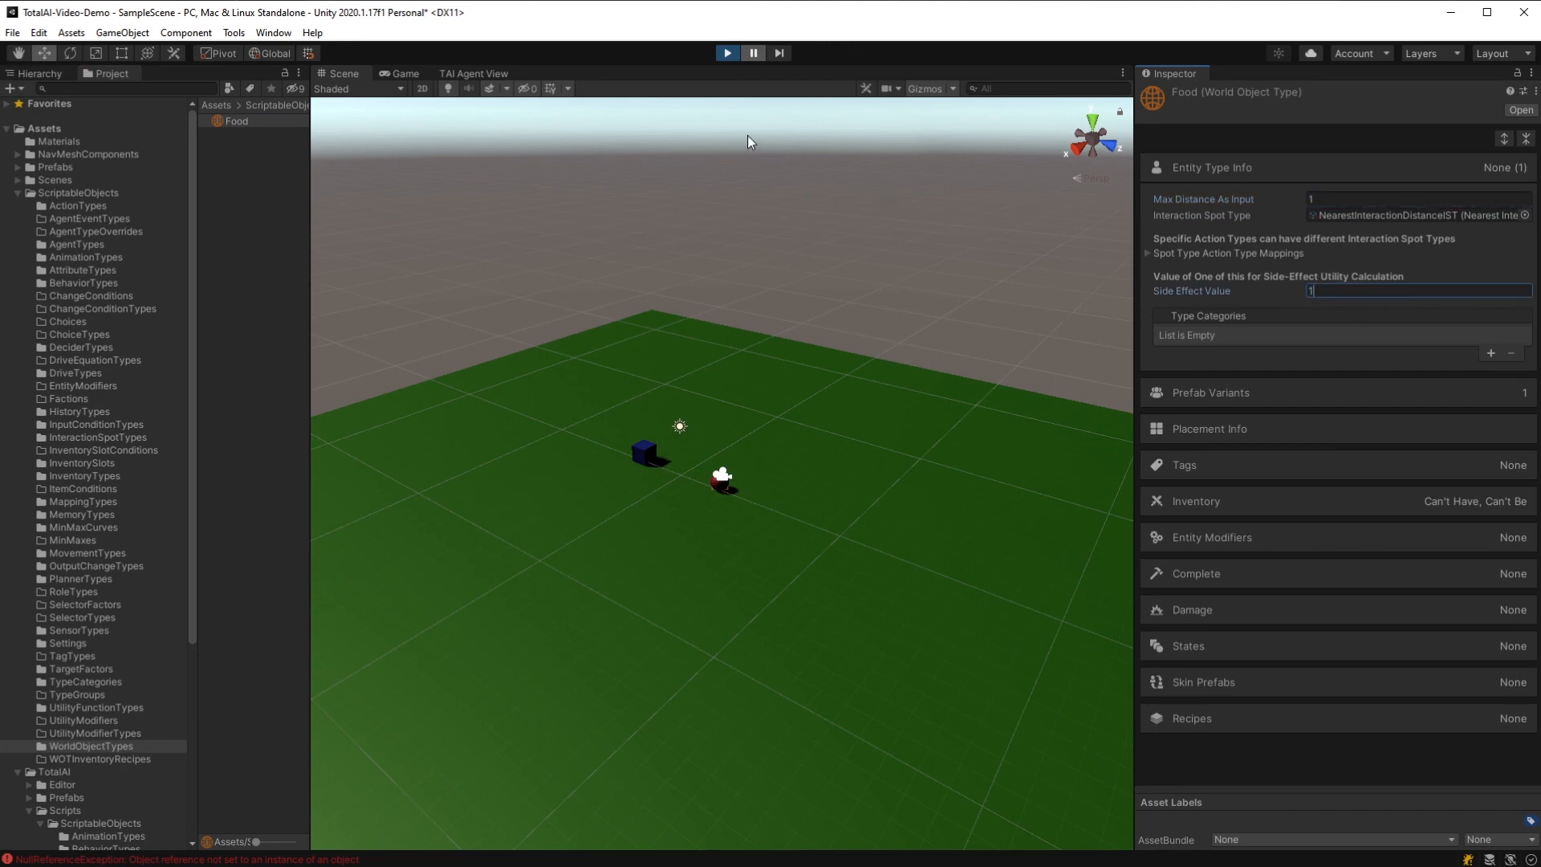
Step: Restart the scene, examine Cubey's main overview and plans in the agent view, and show the scene hierarchy
{"action": "left_click", "coordinate": [728, 53]}
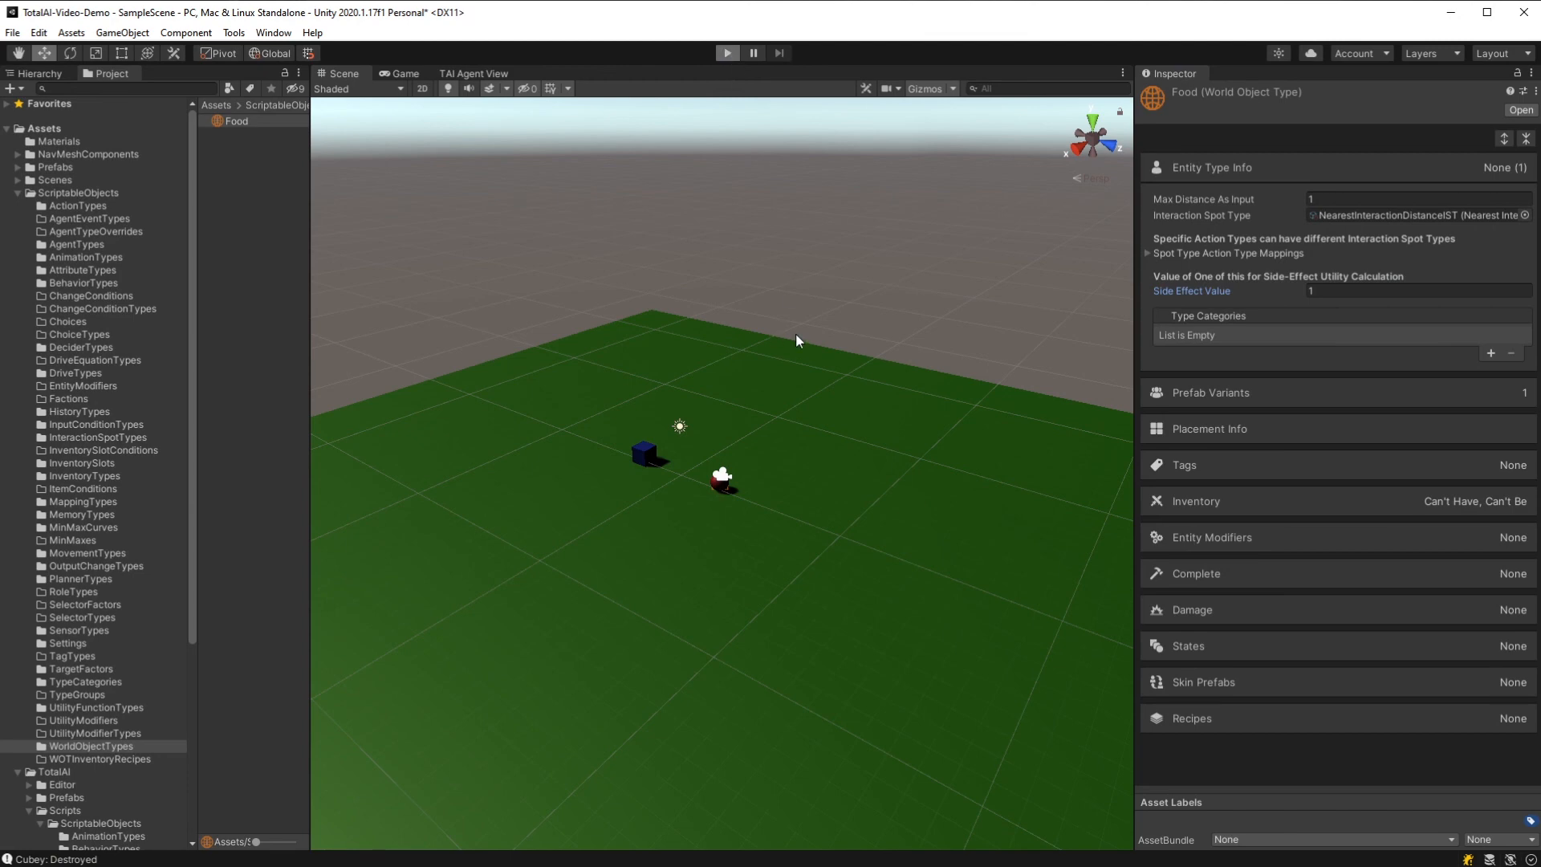
{"action": "key", "text": "ctrl+p"}
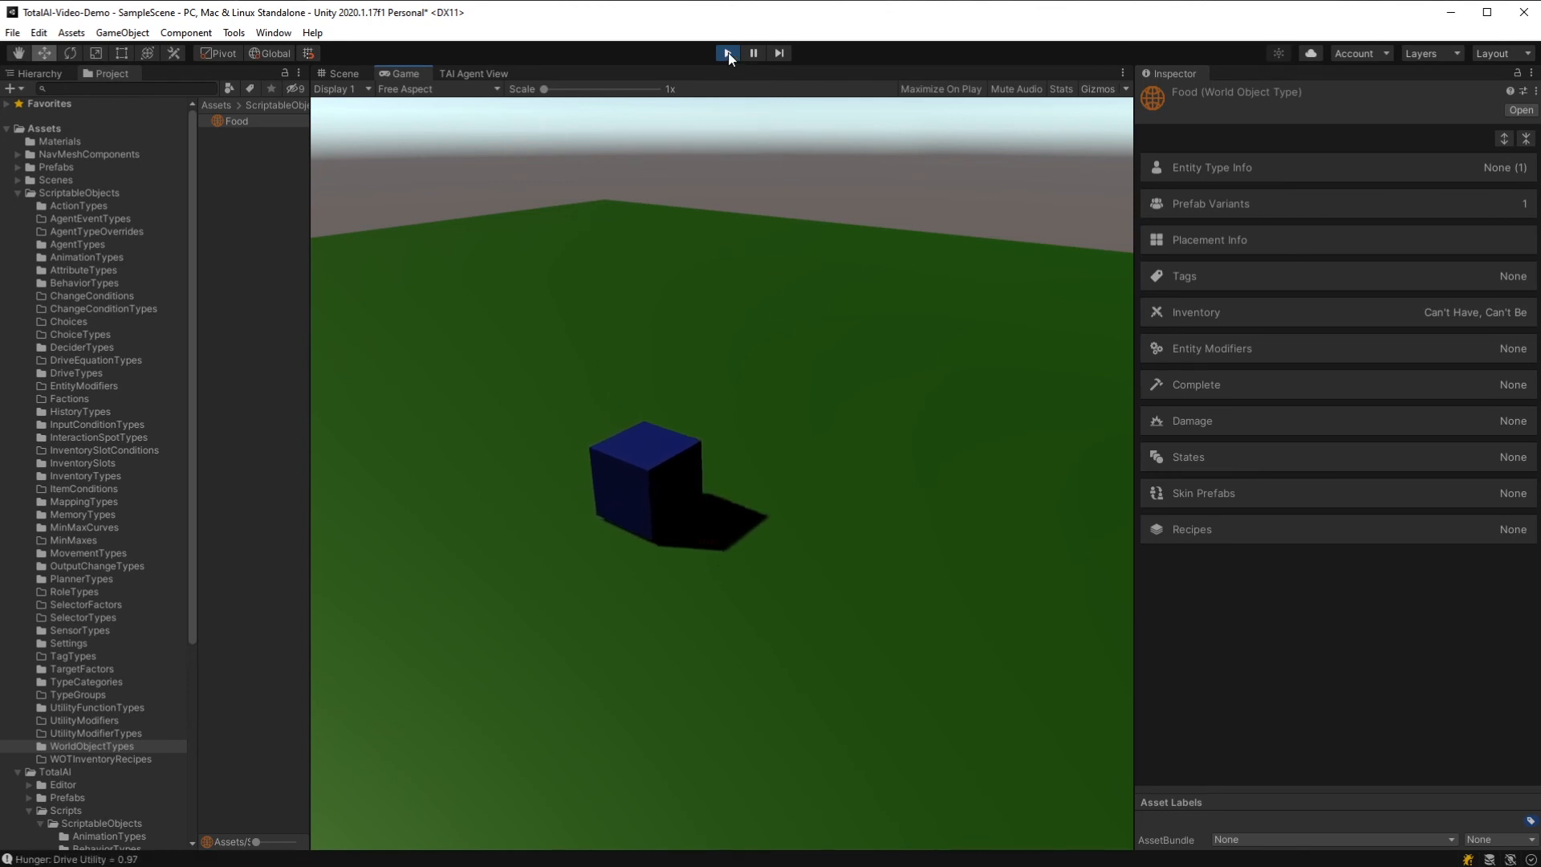
{"action": "left_click", "coordinate": [480, 74]}
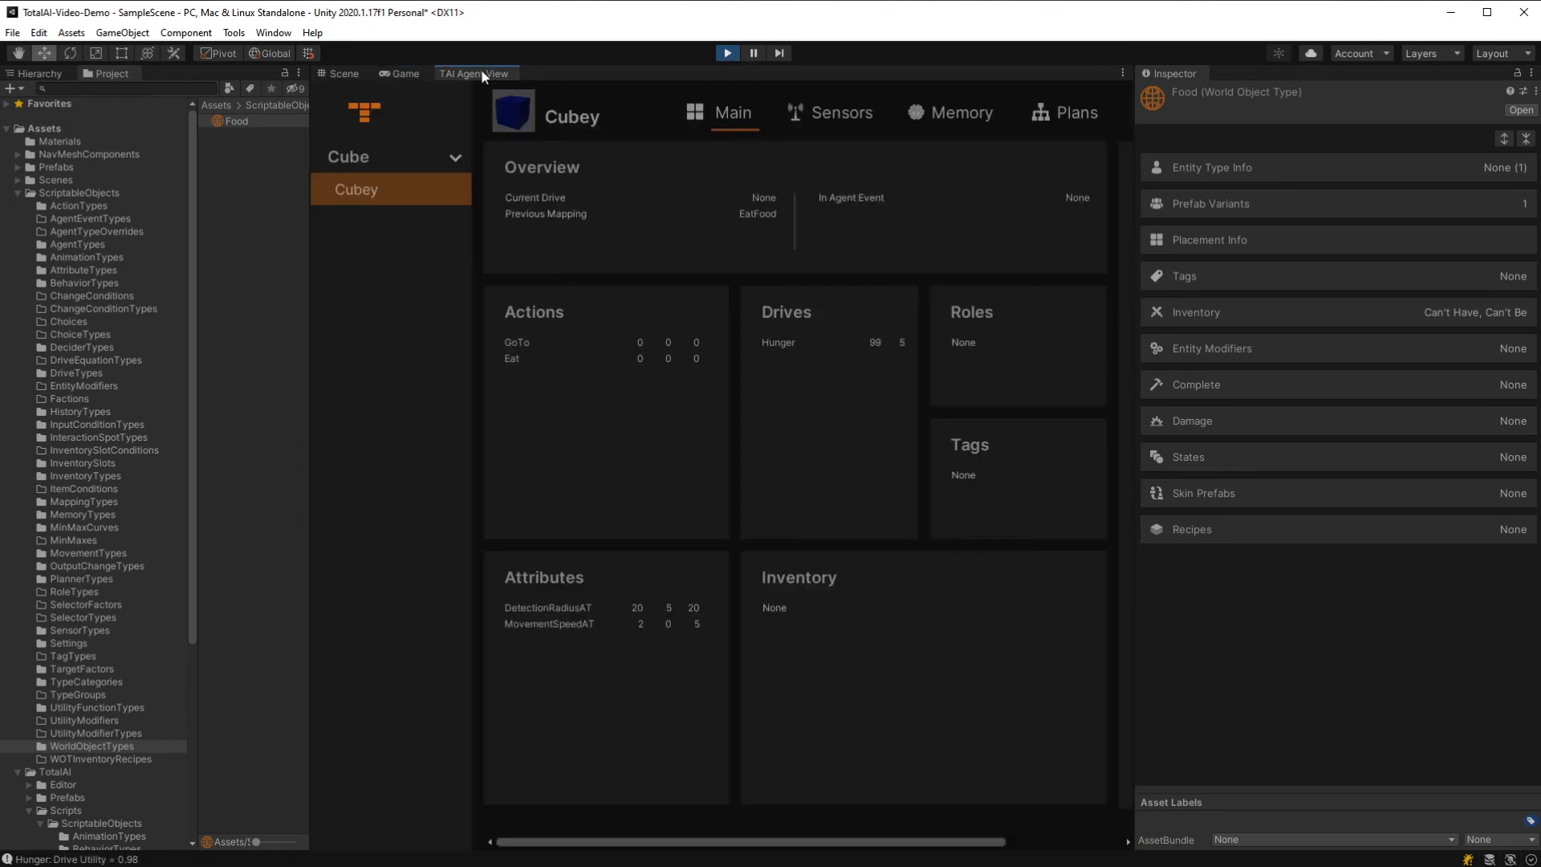
{"action": "left_click", "coordinate": [1077, 118]}
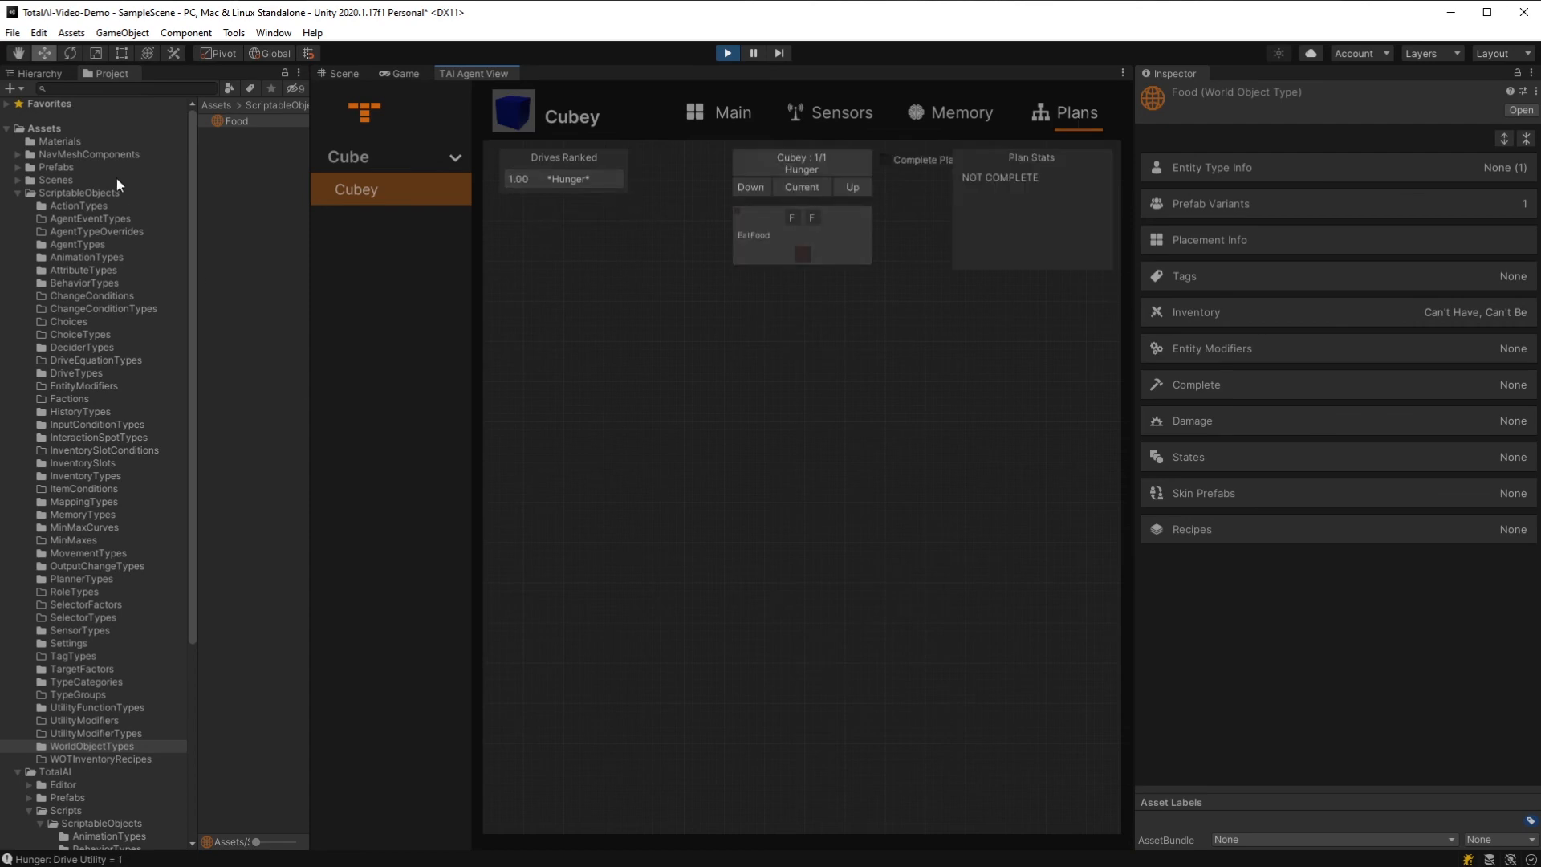
{"action": "left_click", "coordinate": [40, 74]}
{"action": "left_click_drag", "start_coordinate": [310, 355], "coordinate": [207, 335]}
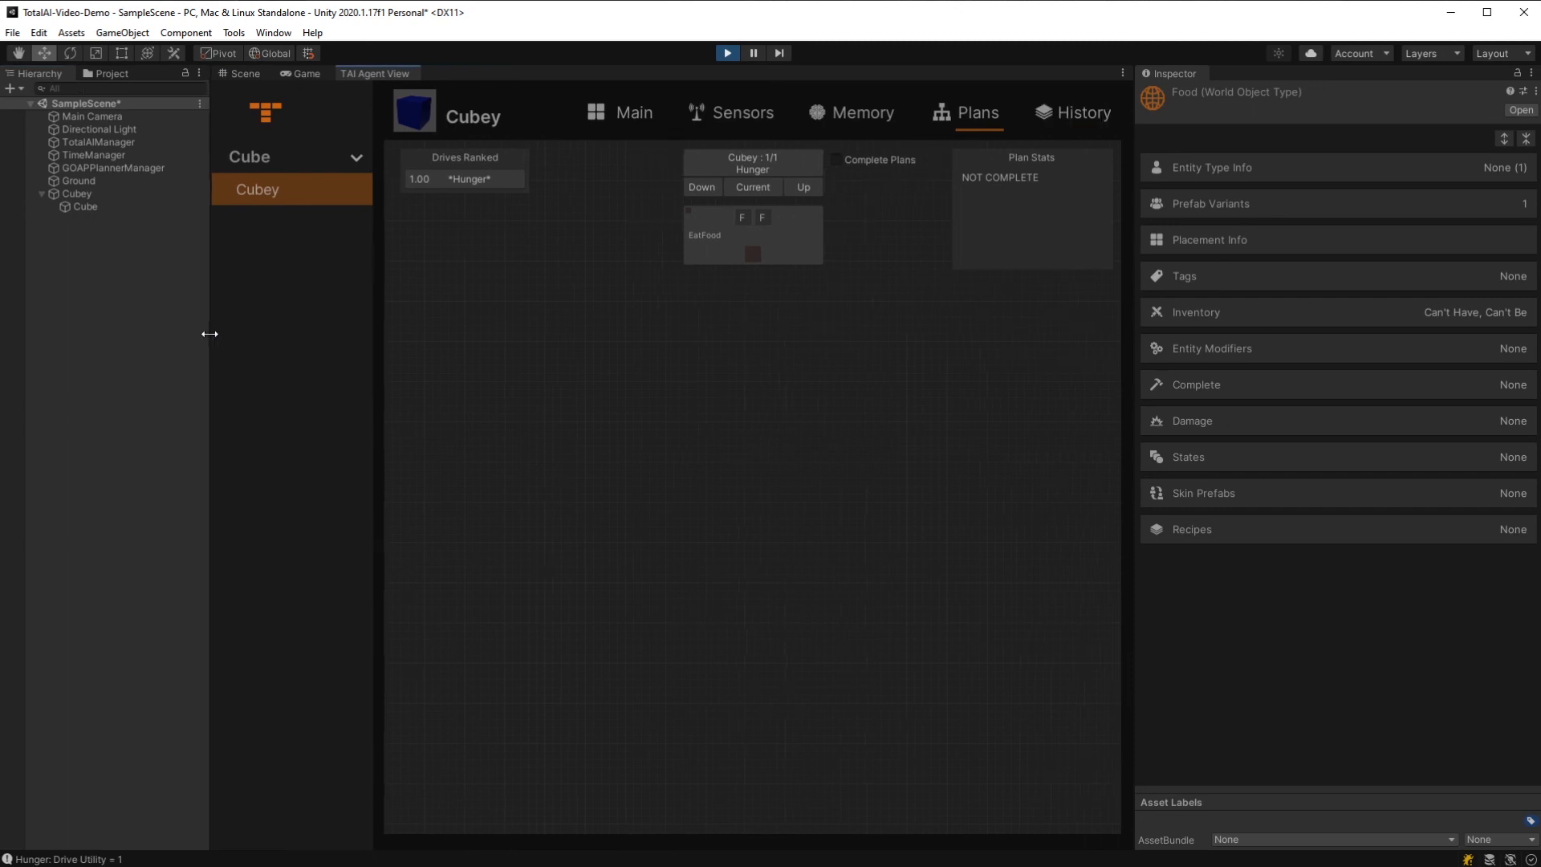
Step: Restart the scene and display Cubey's plans in the agent view while the cube heads for the food
{"action": "left_click", "coordinate": [734, 50]}
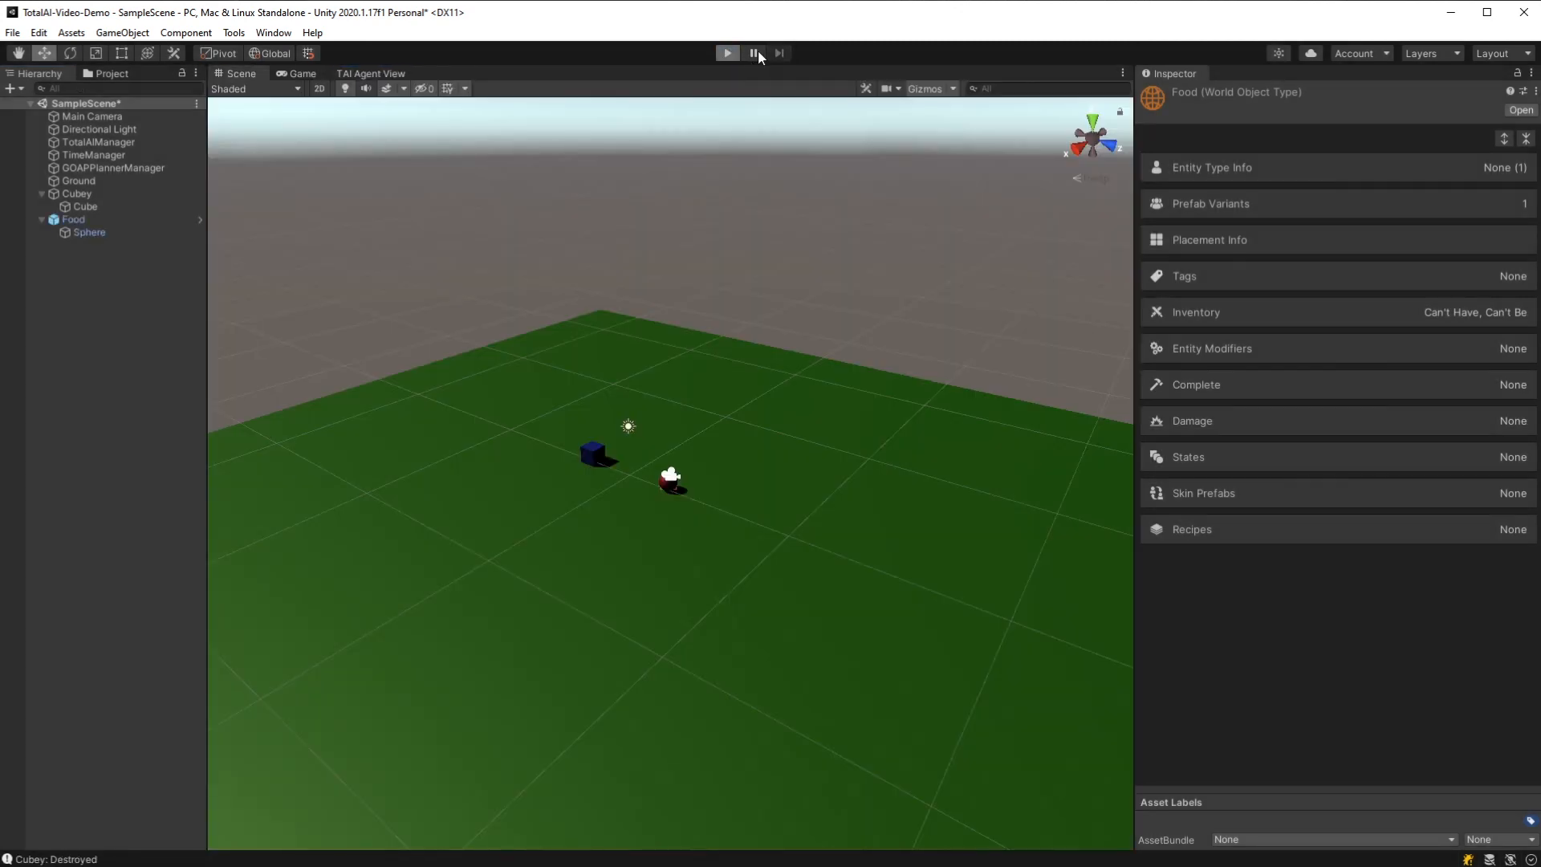
{"action": "key", "text": "ctrl+p"}
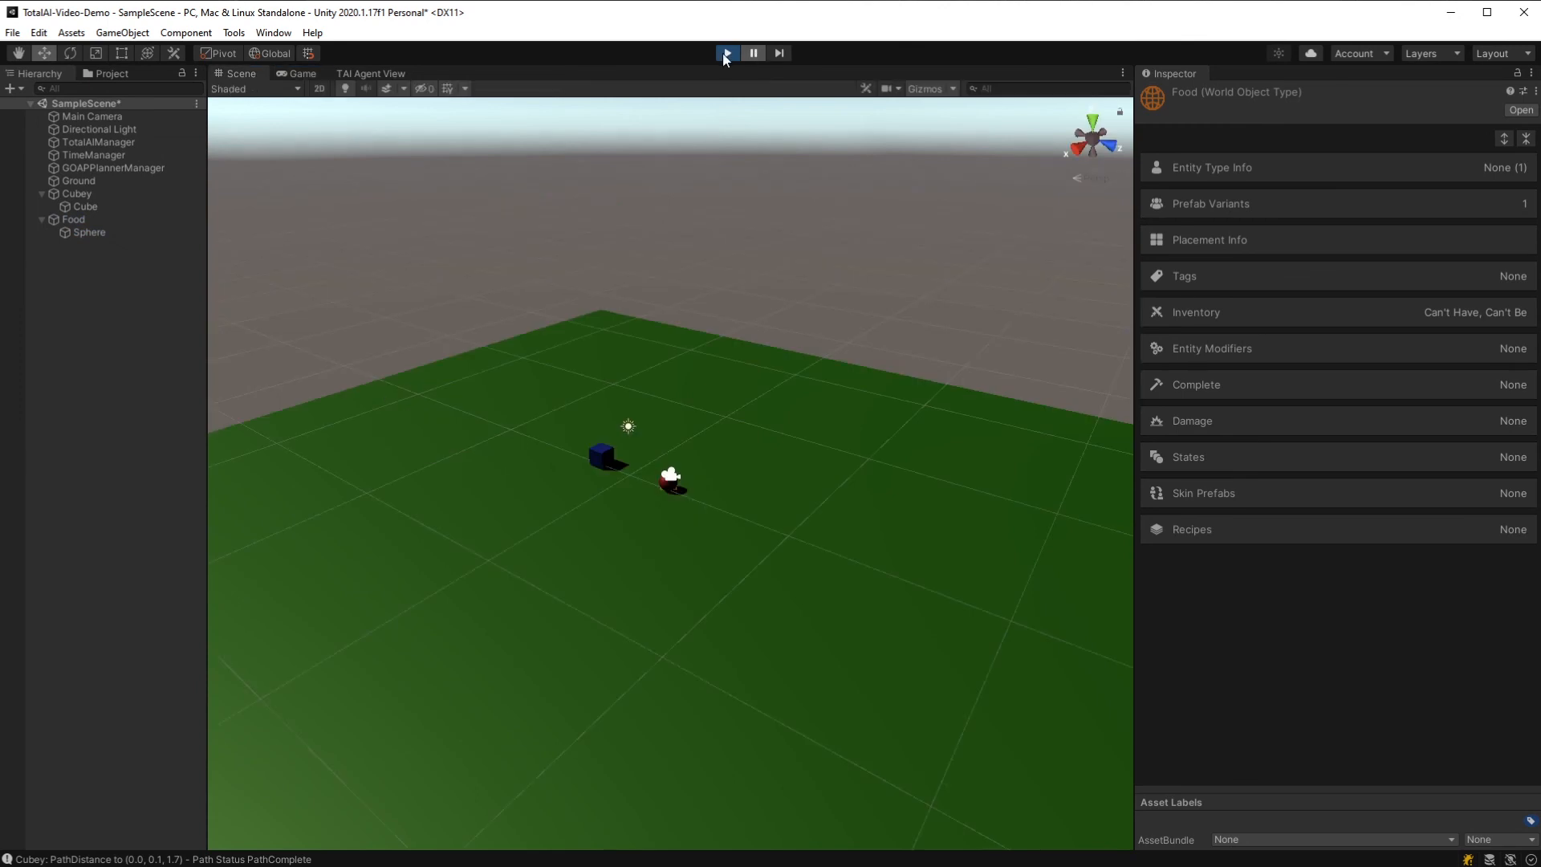
{"action": "left_click", "coordinate": [368, 74]}
{"action": "left_click", "coordinate": [965, 106]}
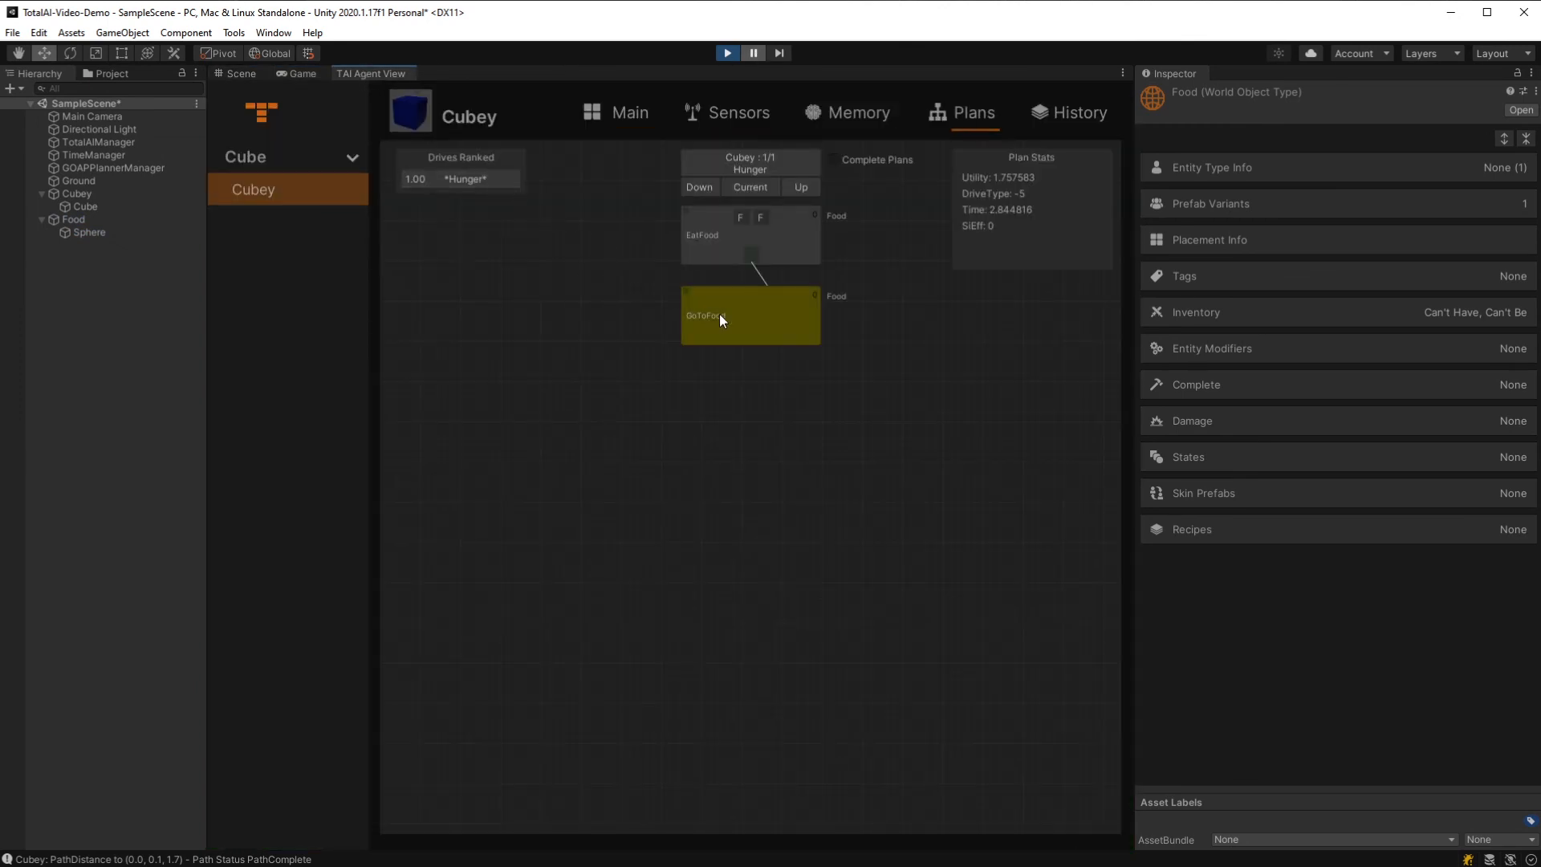
Step: Inspect the EatFood and GoToFood mapping types in Cubey's plan, check the agent's main overview, and stop the scene
{"action": "left_click", "coordinate": [792, 234]}
{"action": "left_click", "coordinate": [784, 308]}
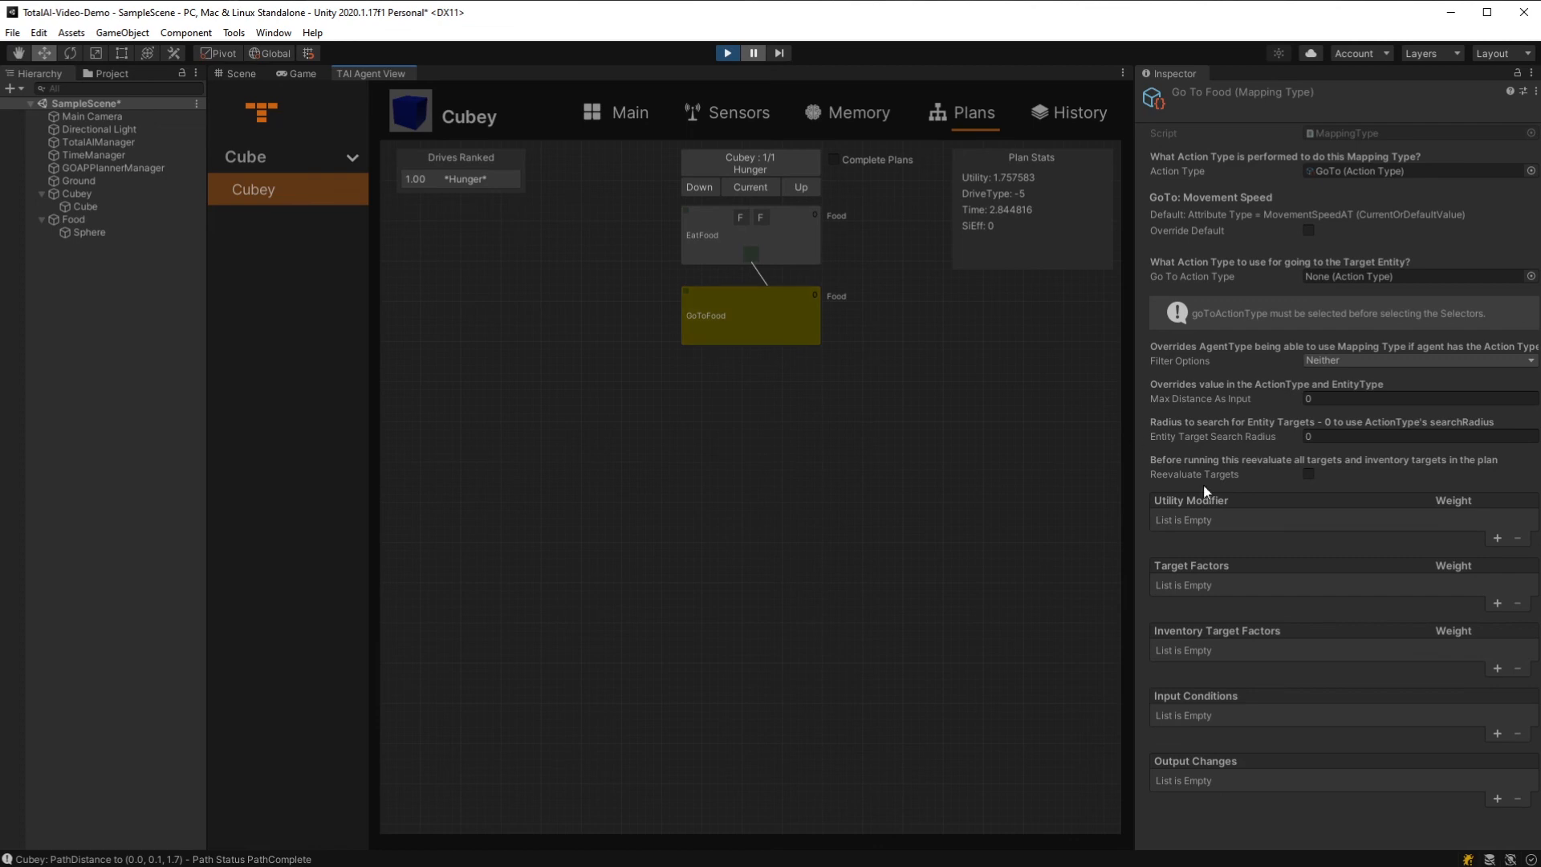
{"action": "left_click", "coordinate": [793, 234]}
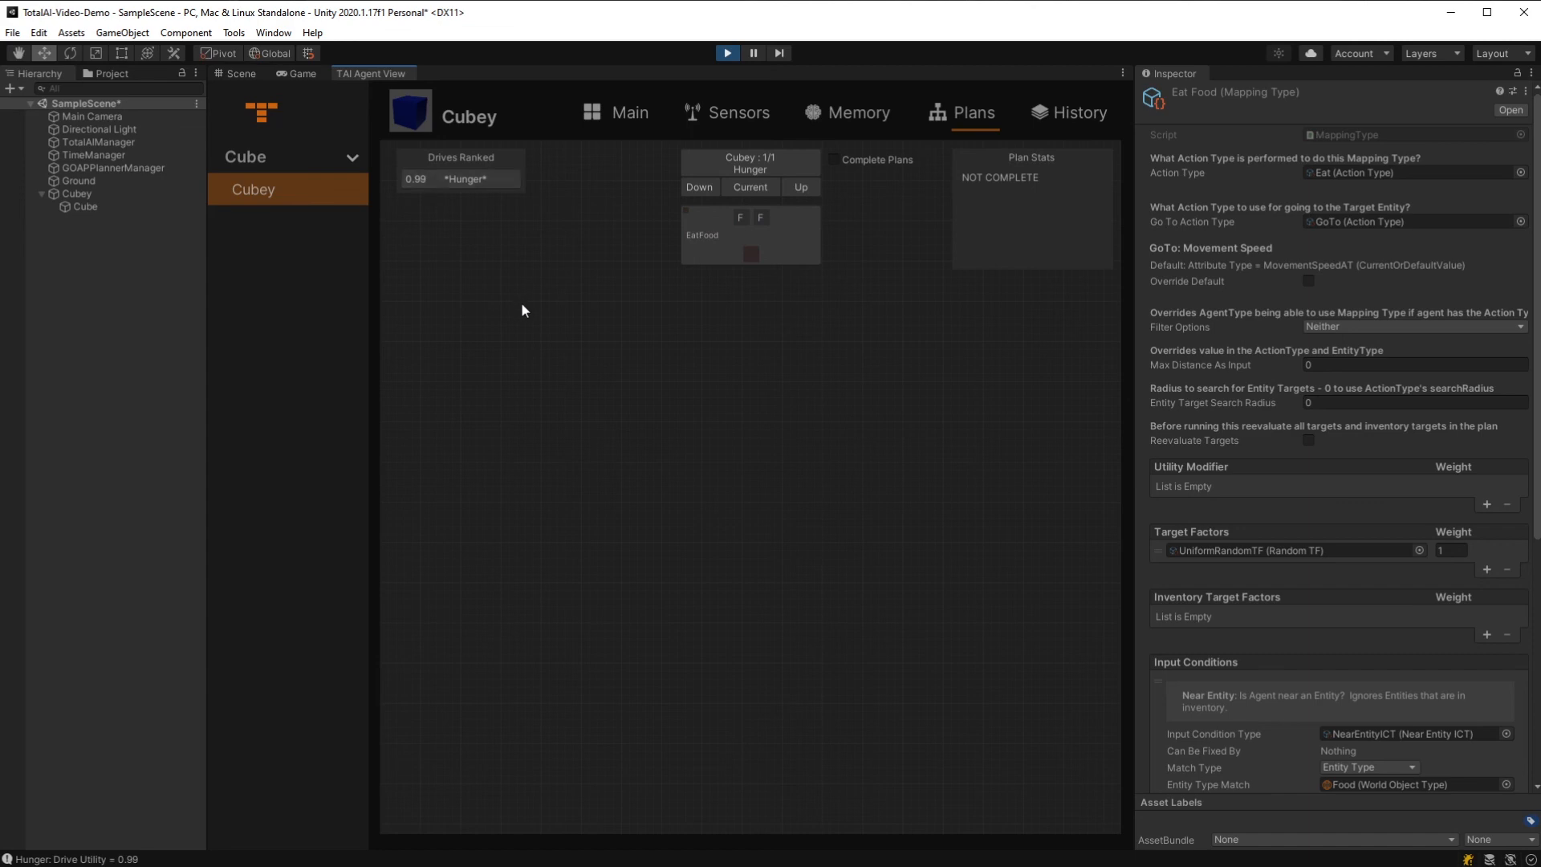
{"action": "left_click", "coordinate": [608, 105]}
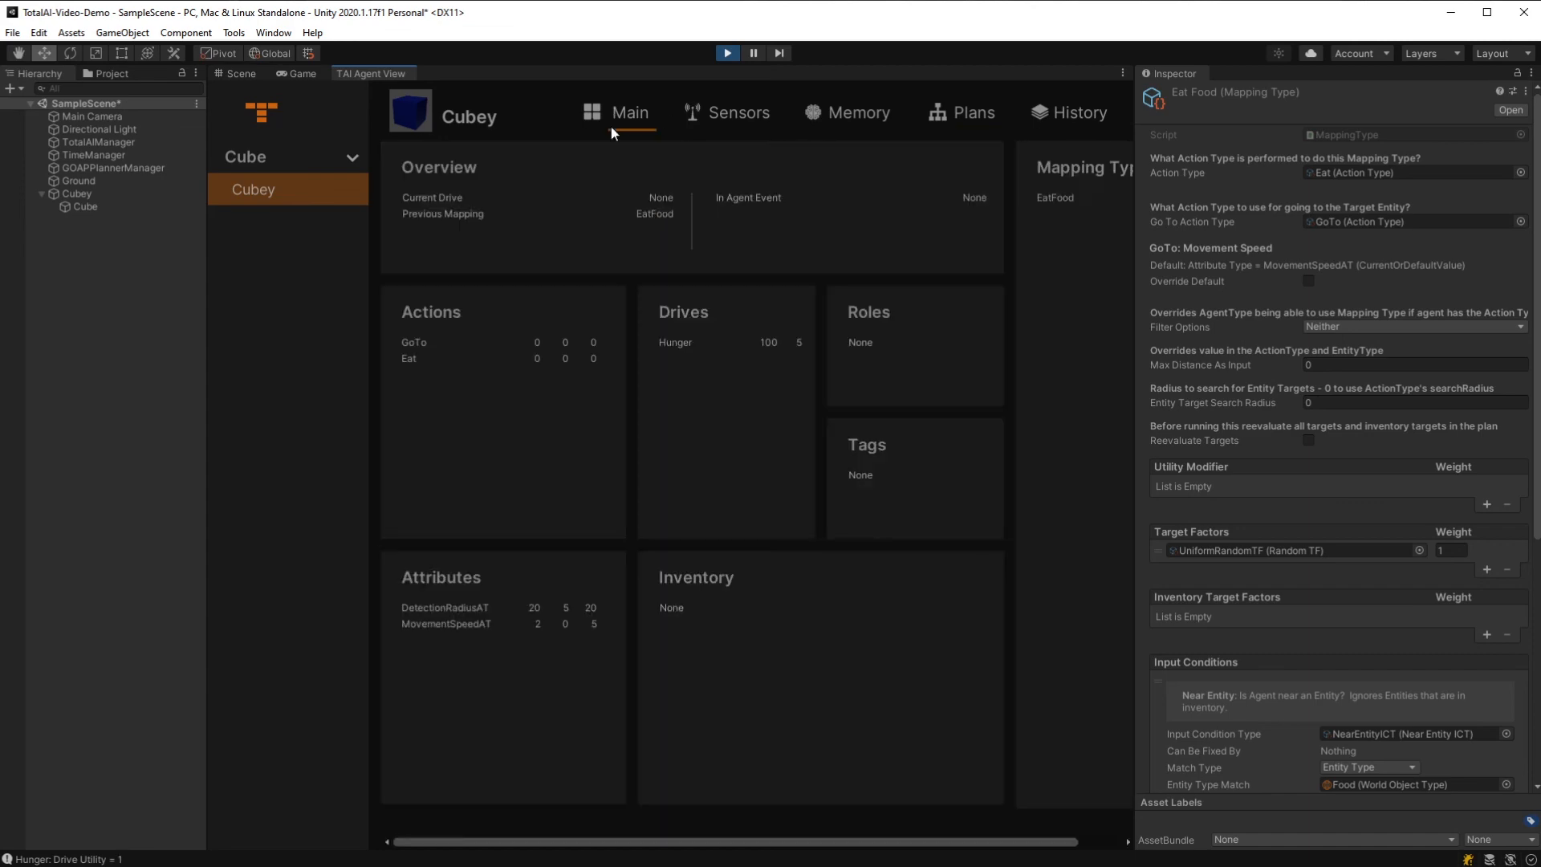
{"action": "left_click", "coordinate": [727, 53]}
Step: Duplicate the Food object four times and spread the copies over the ground, the last at about X -7.51, Z -6.23
{"action": "left_click", "coordinate": [107, 221]}
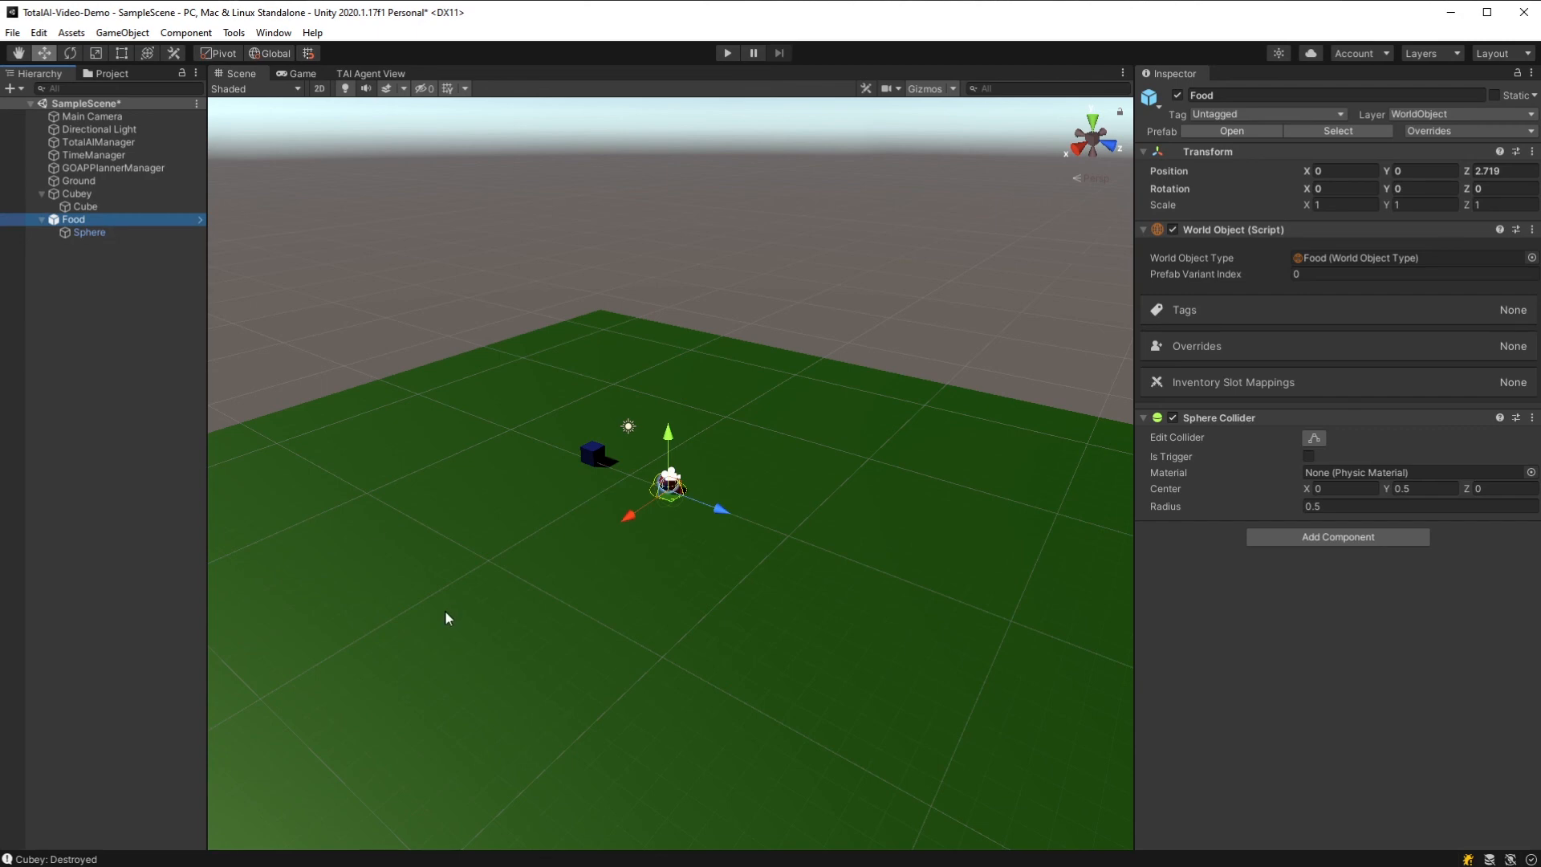
{"action": "key", "text": "ctrl+d"}
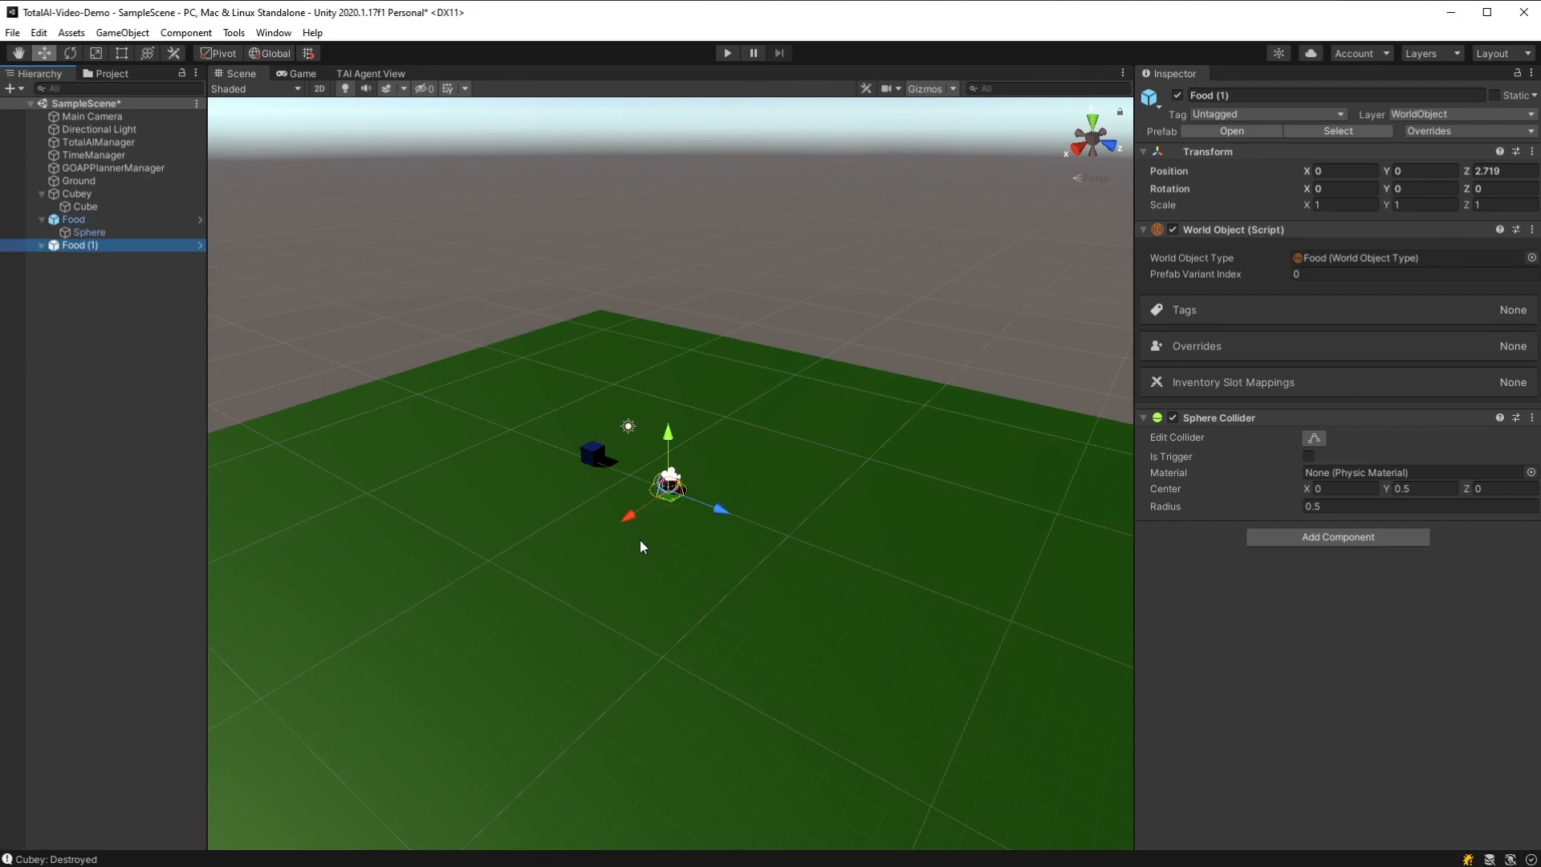
{"action": "left_click_drag", "start_coordinate": [631, 517], "coordinate": [644, 419]}
{"action": "key", "text": "ctrl+d"}
{"action": "key", "text": "ctrl+d"}
{"action": "key", "text": "ctrl+d"}
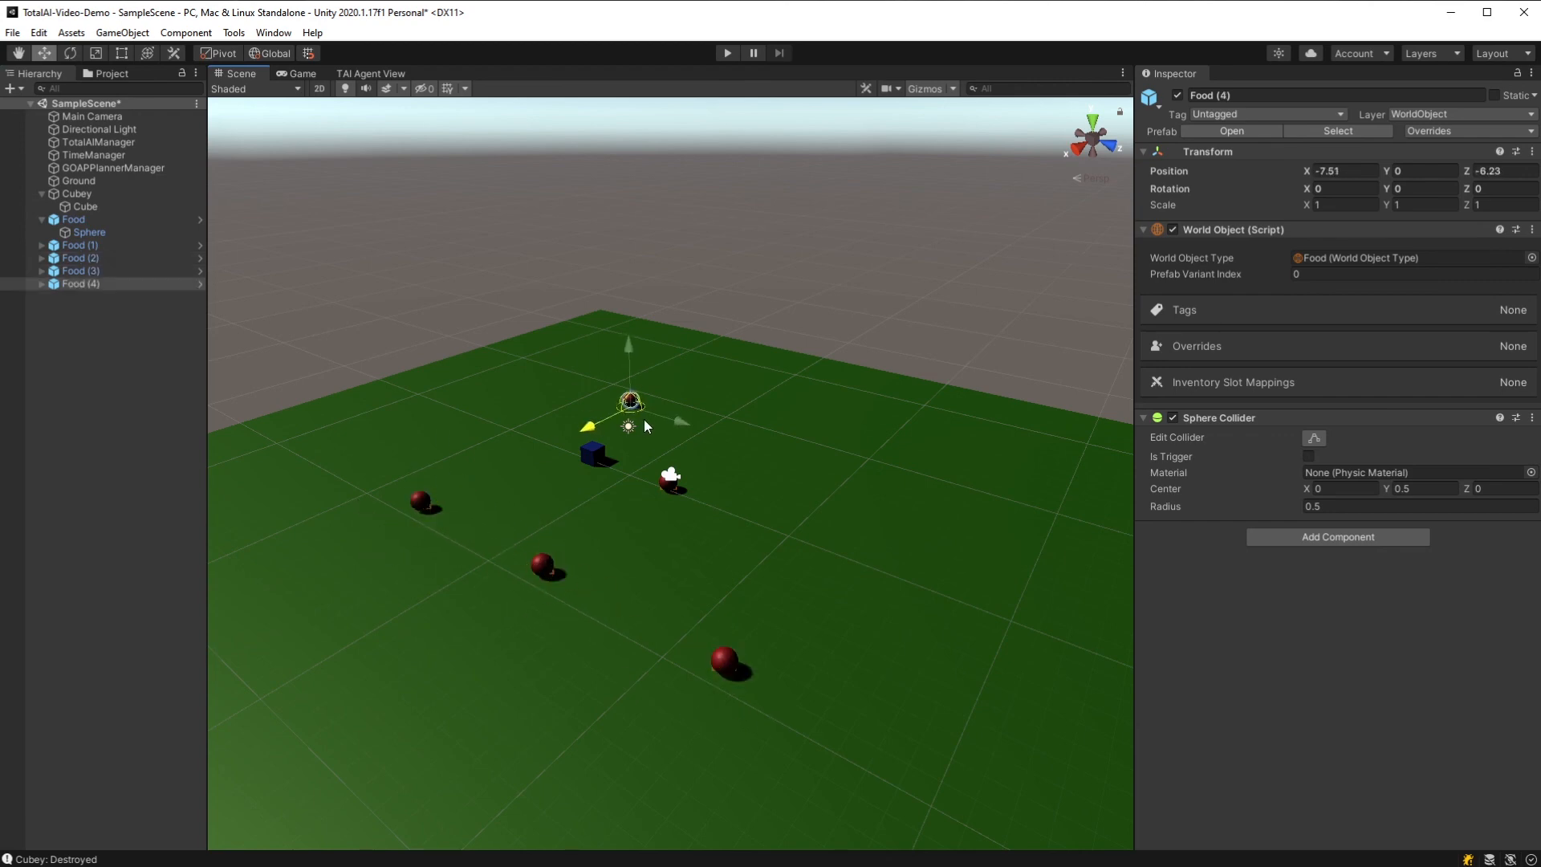
Step: Run the scene and reposition the game camera to watch the cube move among all the food objects
{"action": "left_click", "coordinate": [727, 53]}
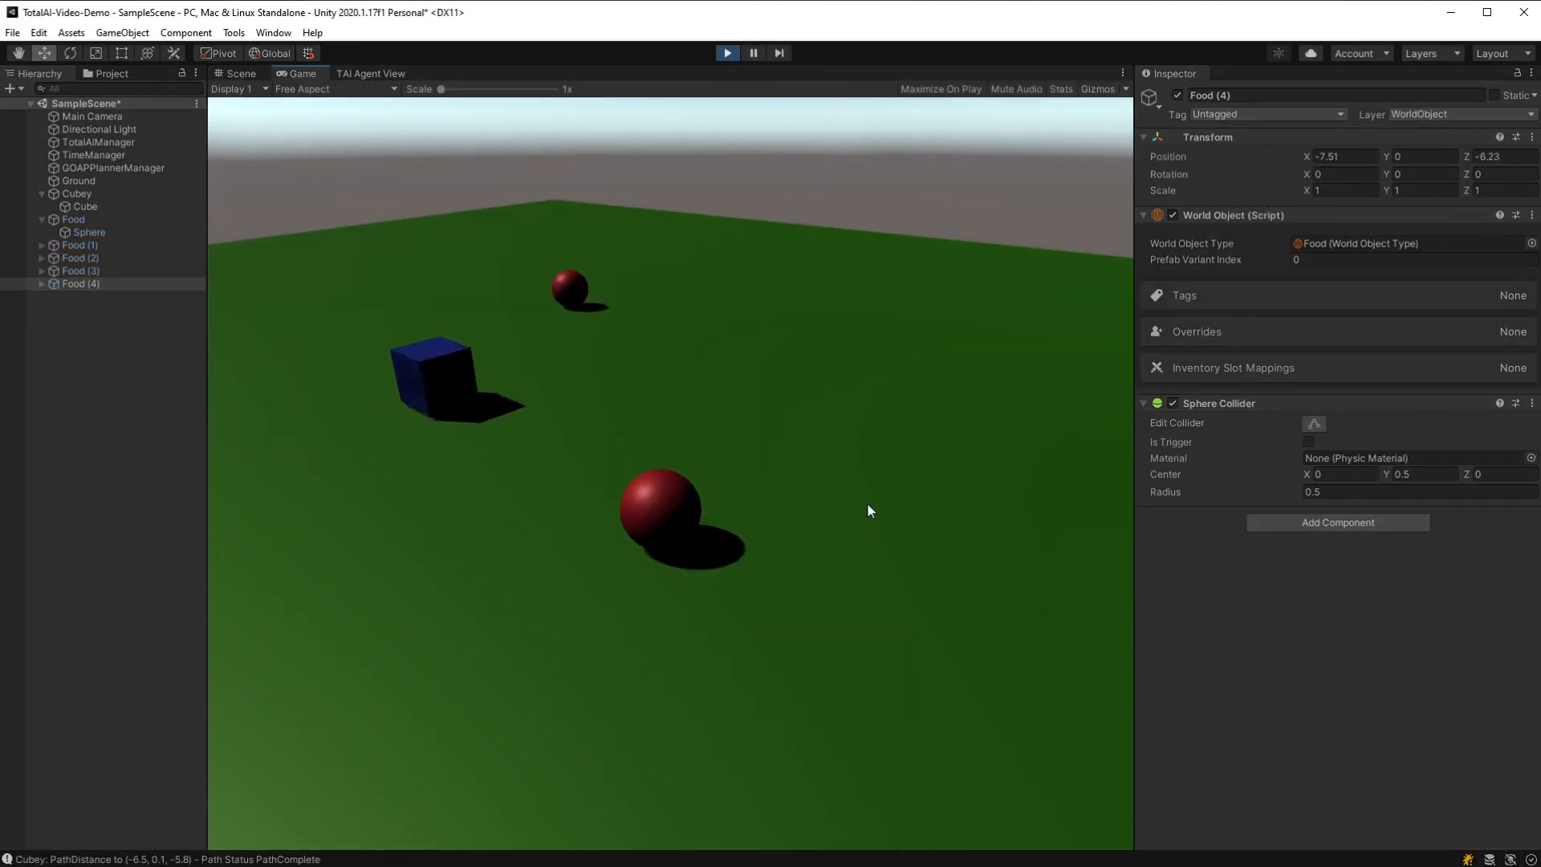
{"action": "right_click_drag", "start_coordinate": [860, 484], "coordinate": [1043, 481]}
{"action": "key", "text": "s"}
{"action": "key", "text": "a"}
{"action": "key", "text": "a"}
{"action": "key", "text": "a"}
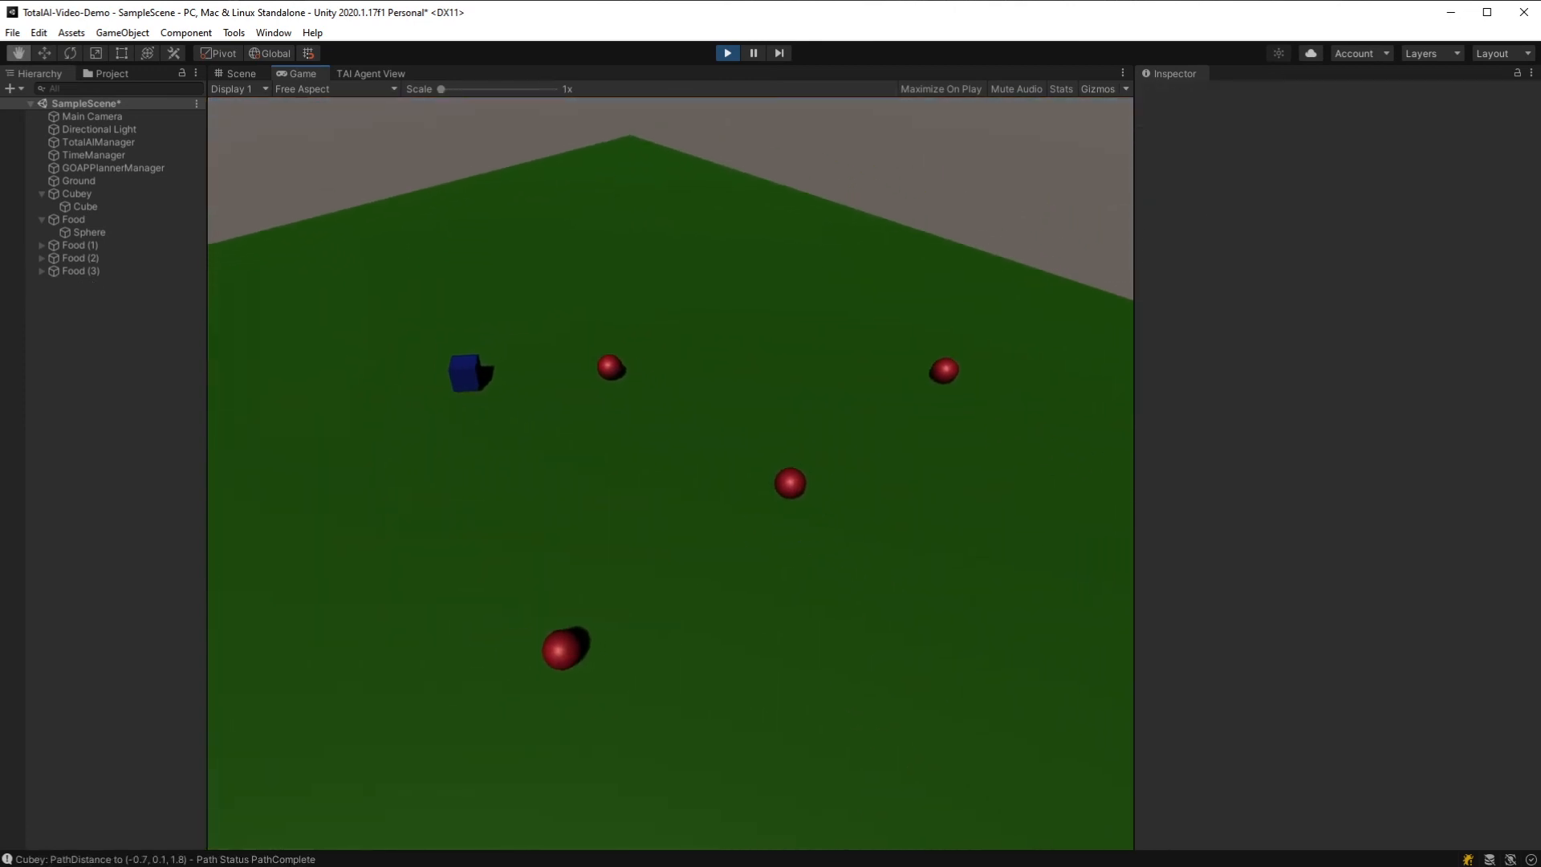
Step: Check Cubey's hunger drive and current EatFood plan in the agent view
{"action": "left_click", "coordinate": [368, 73]}
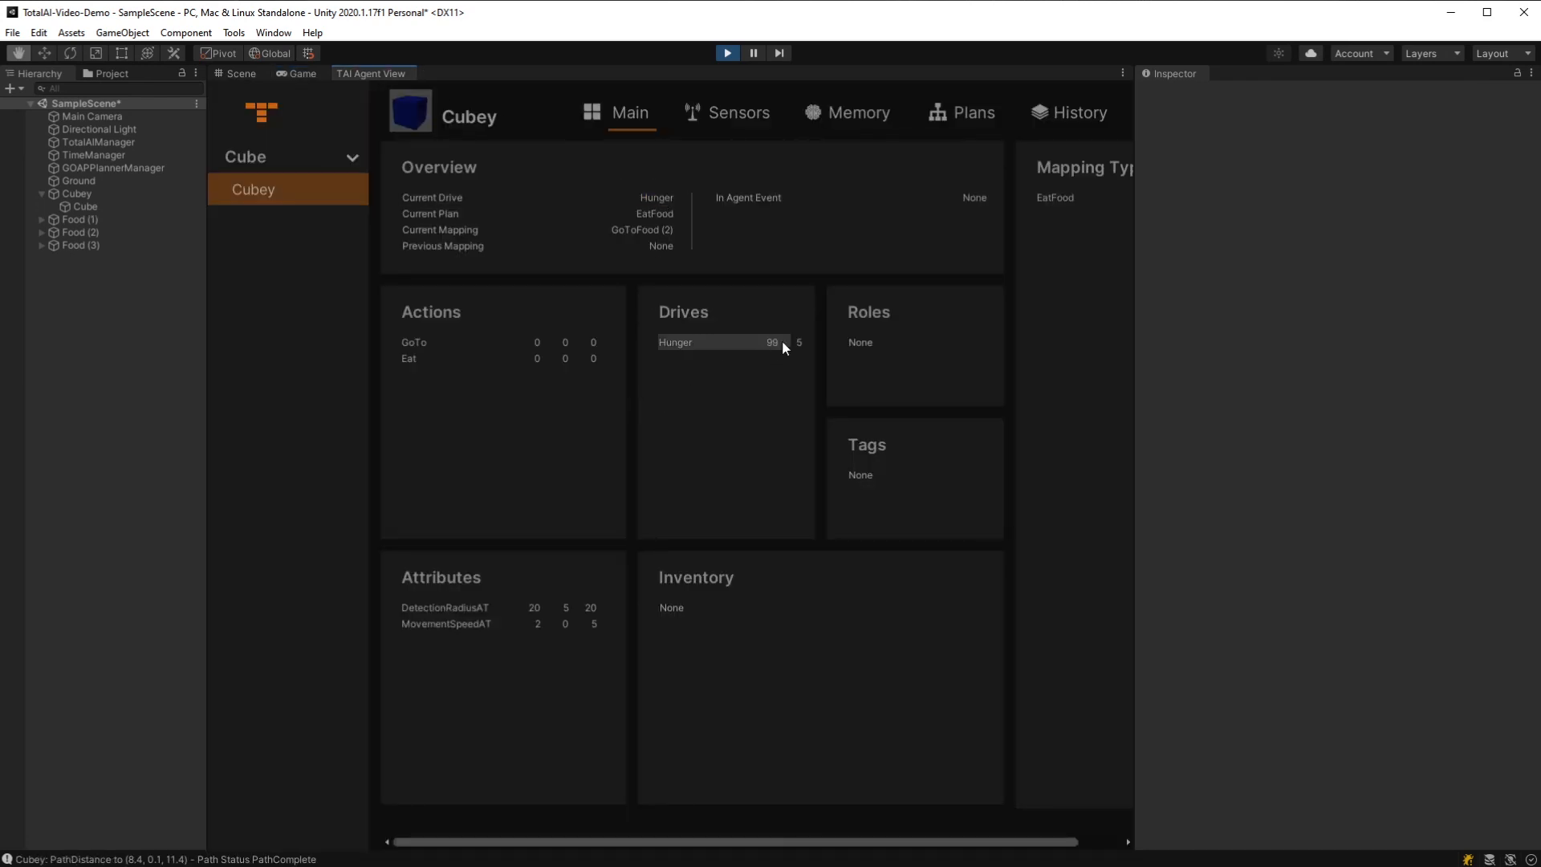
{"action": "left_click", "coordinate": [968, 116]}
{"action": "left_click", "coordinate": [466, 179]}
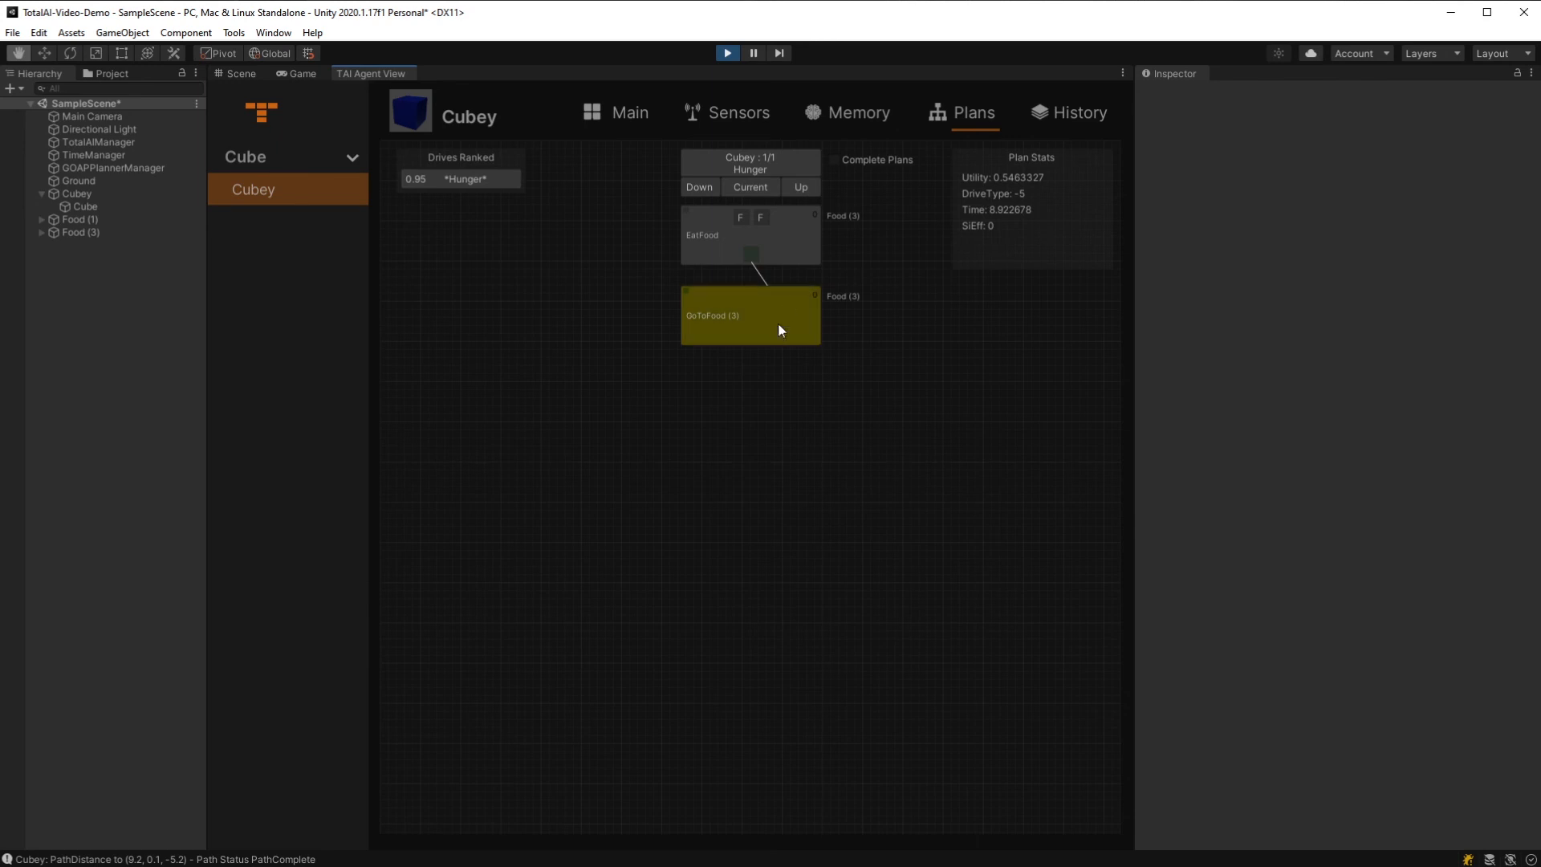
Step: Review Cubey's Decider, Behavior, Plans and OutputChanges history, and return to the scene view
{"action": "left_click", "coordinate": [1066, 112]}
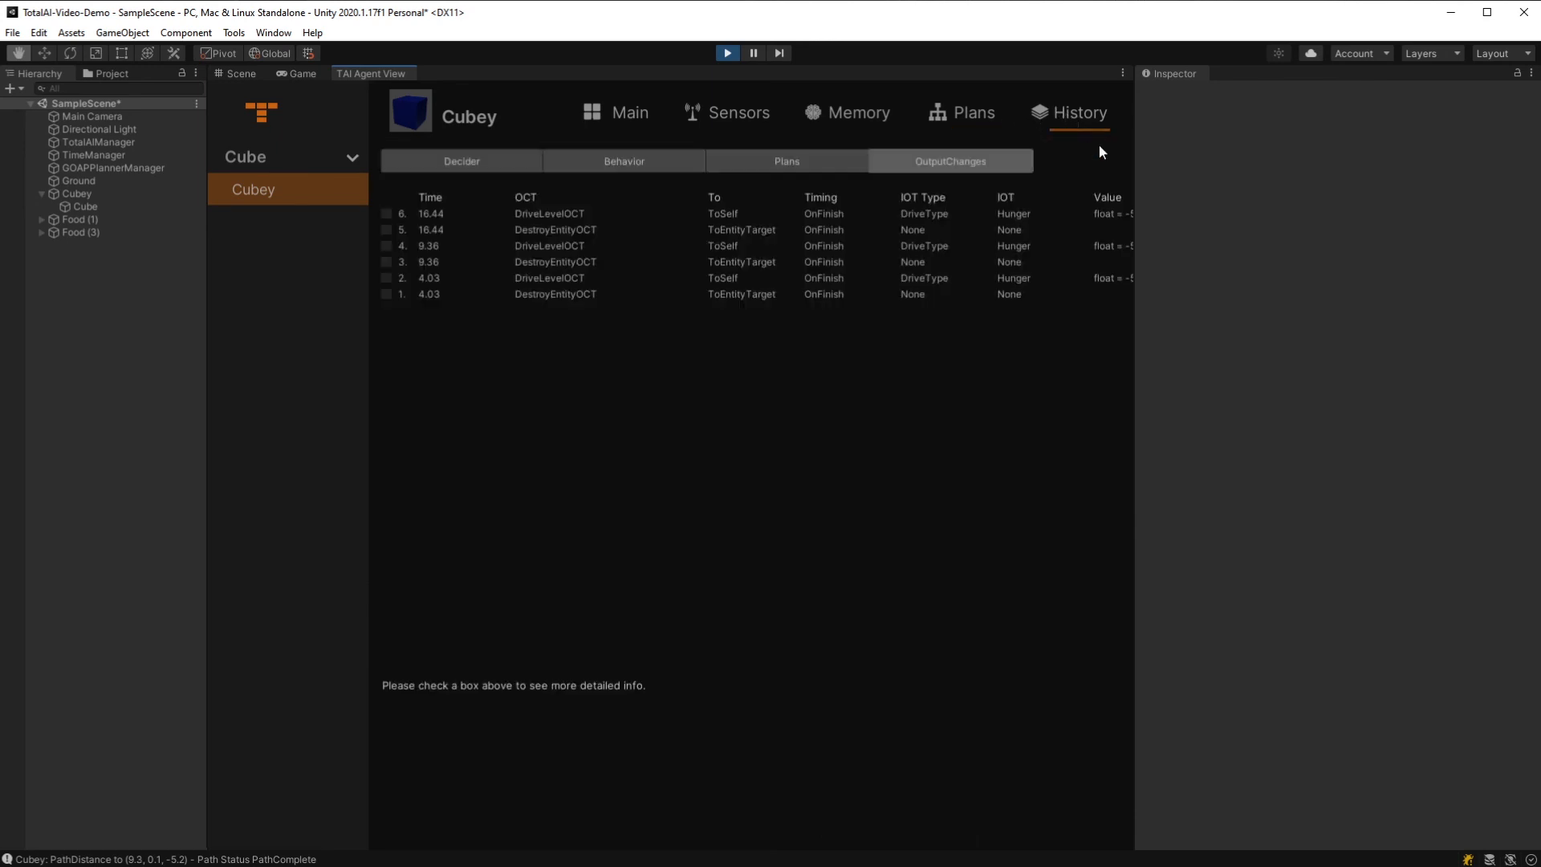
{"action": "left_click_drag", "start_coordinate": [1144, 310], "coordinate": [1253, 316]}
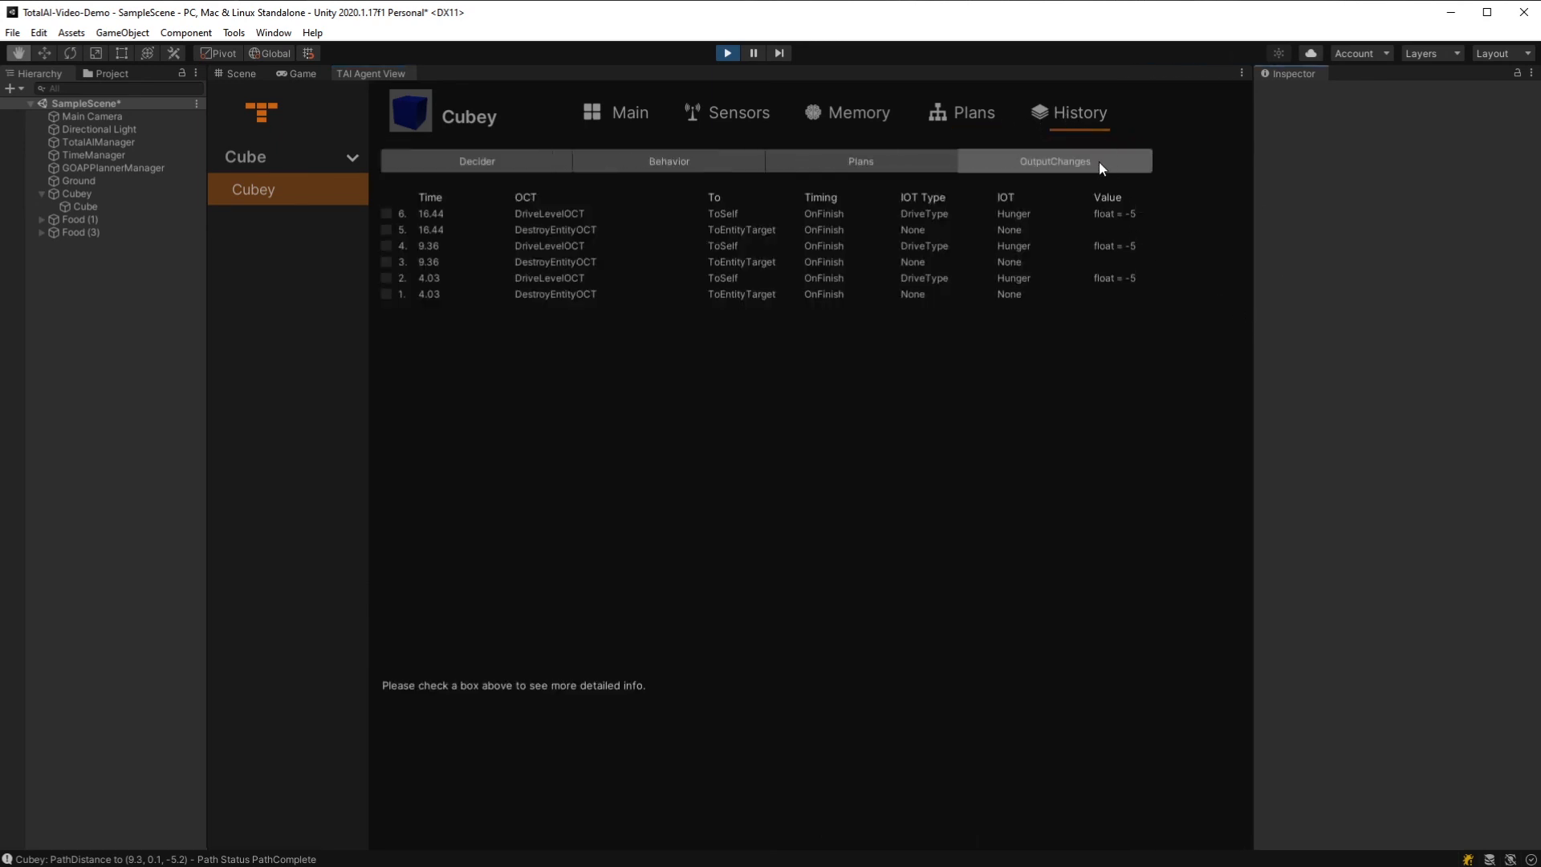
{"action": "left_click", "coordinate": [522, 167]}
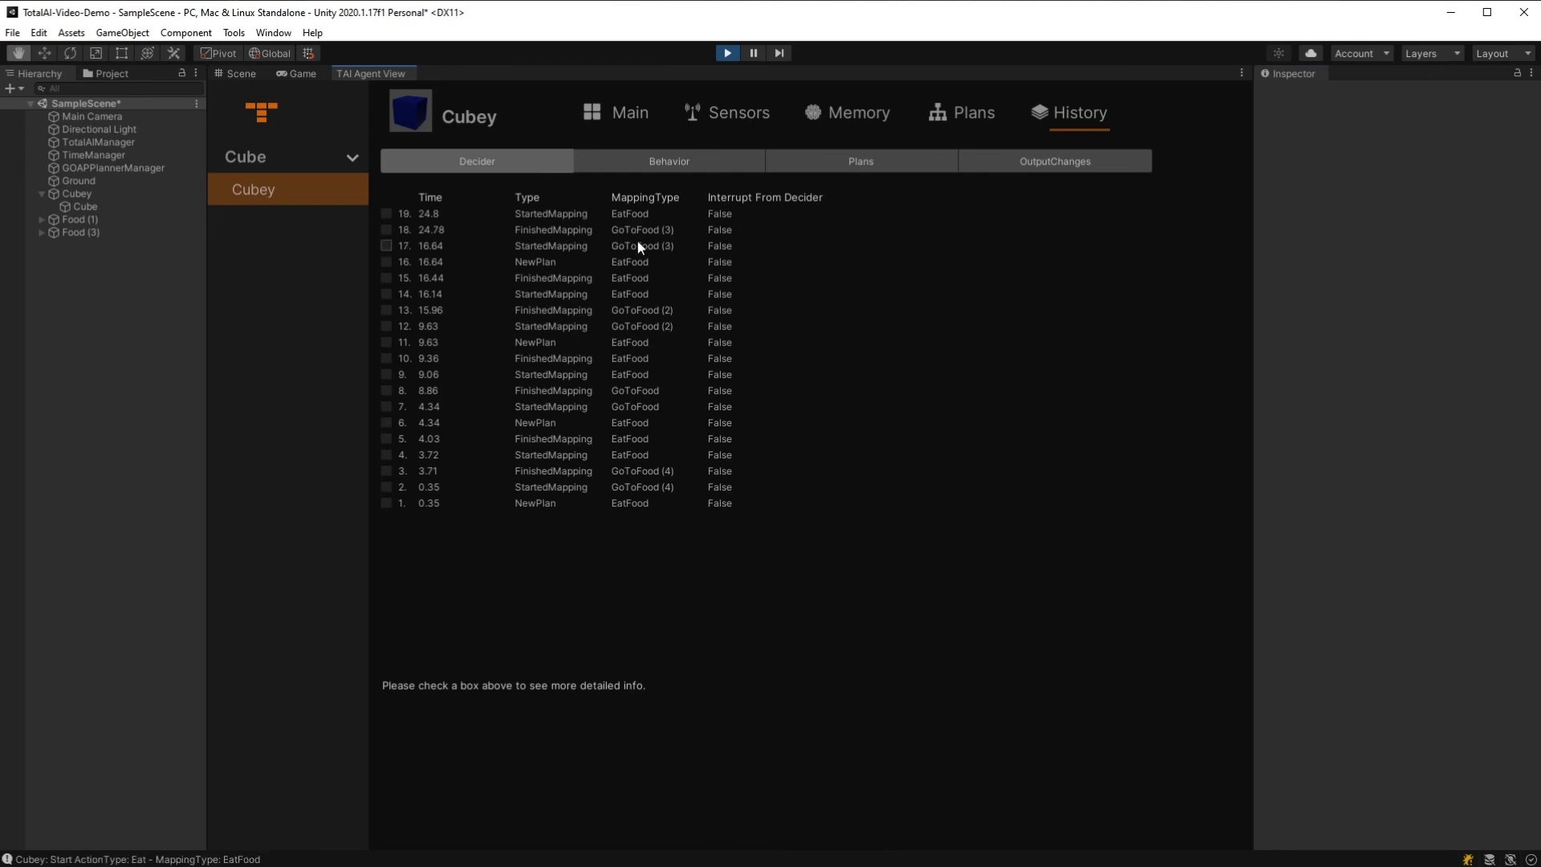
{"action": "left_click", "coordinate": [667, 162]}
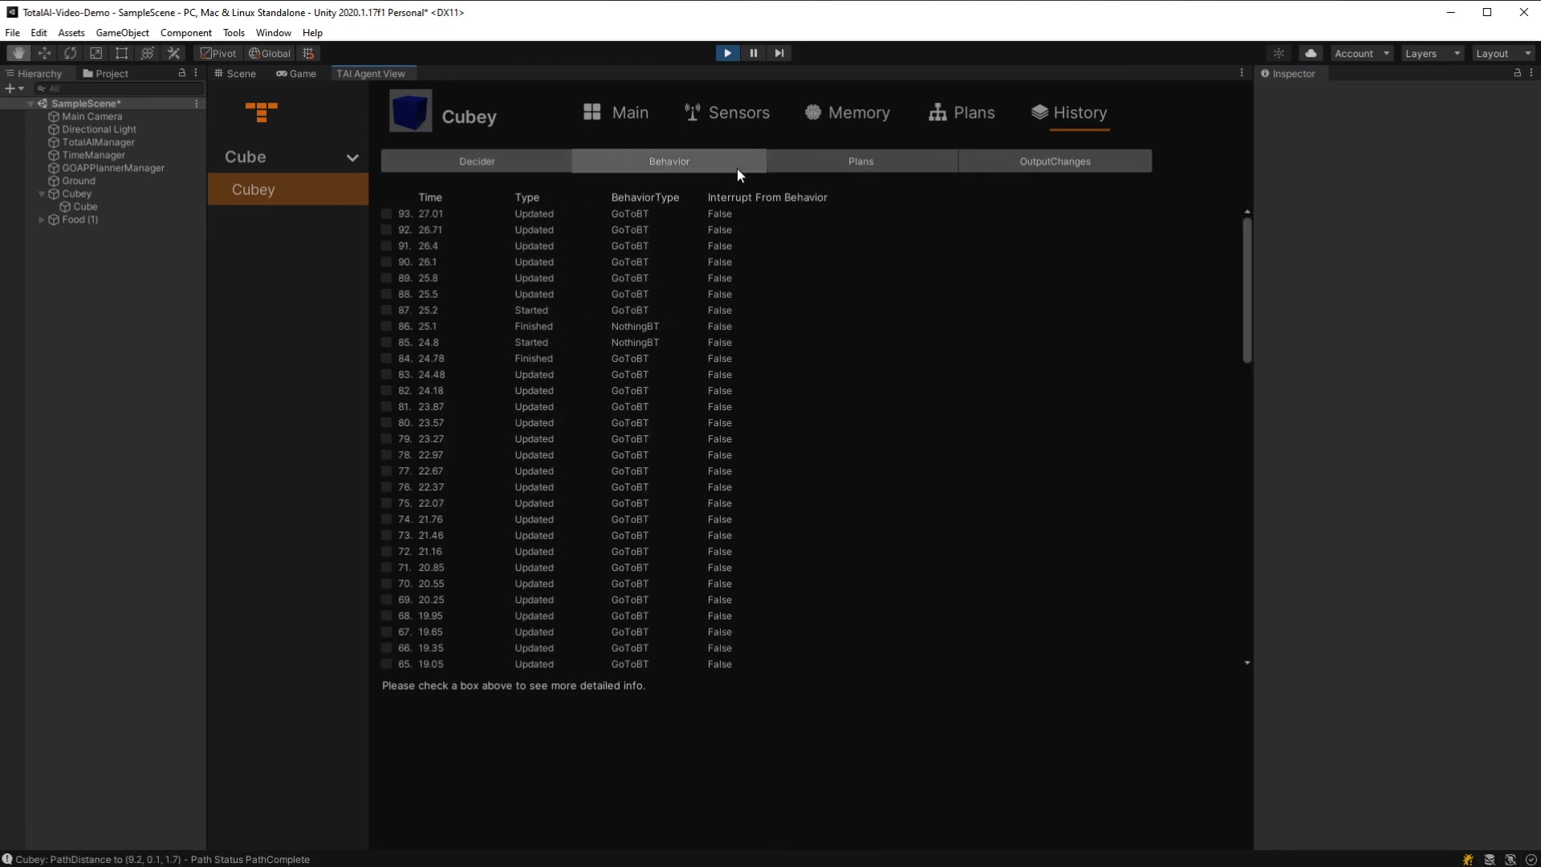
{"action": "left_click", "coordinate": [857, 168]}
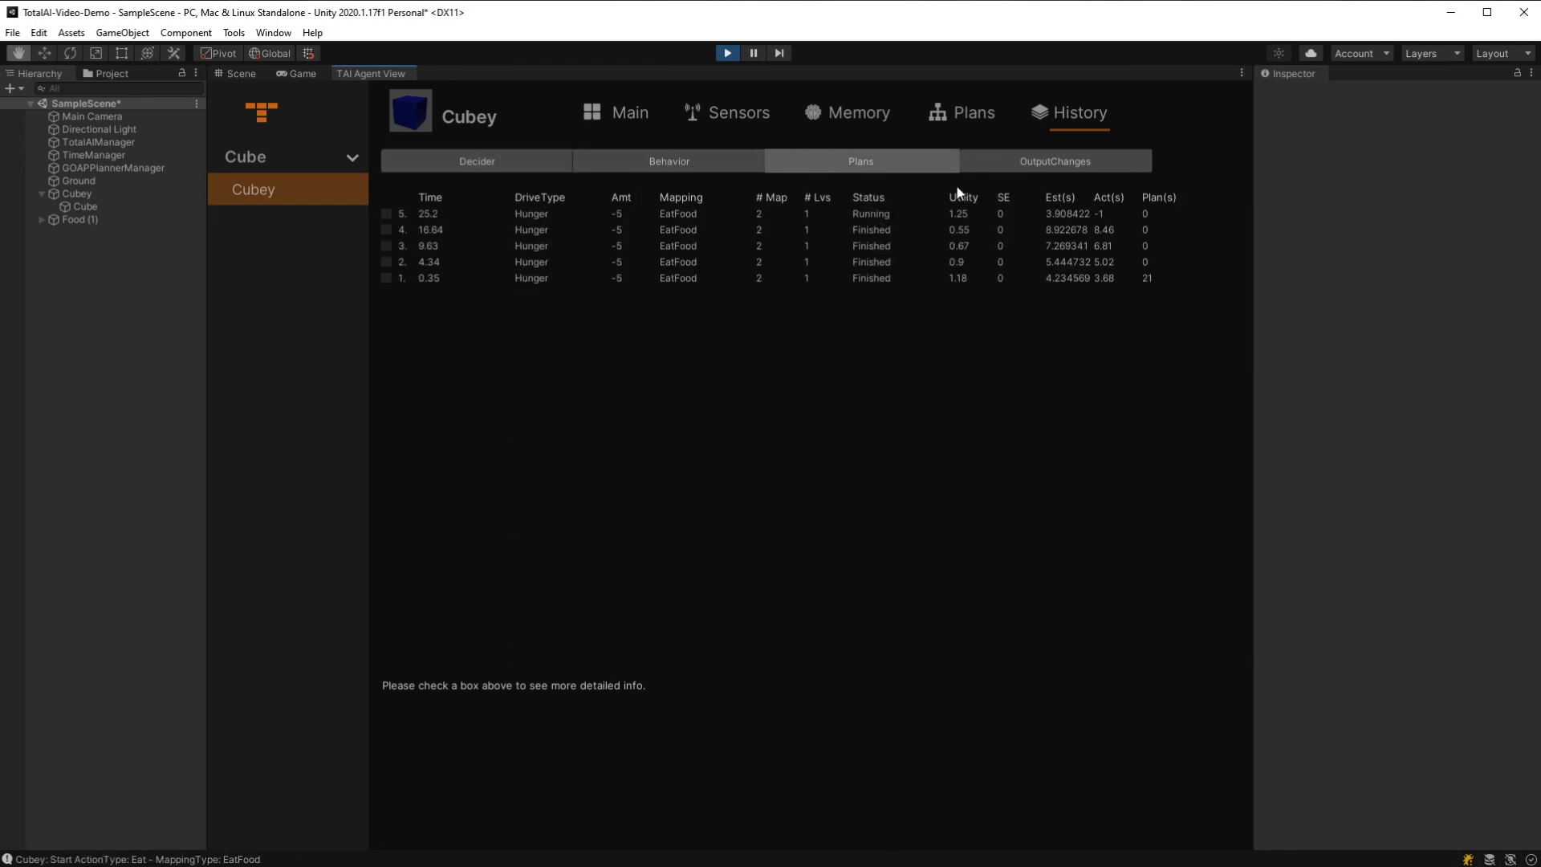
{"action": "left_click", "coordinate": [1040, 163]}
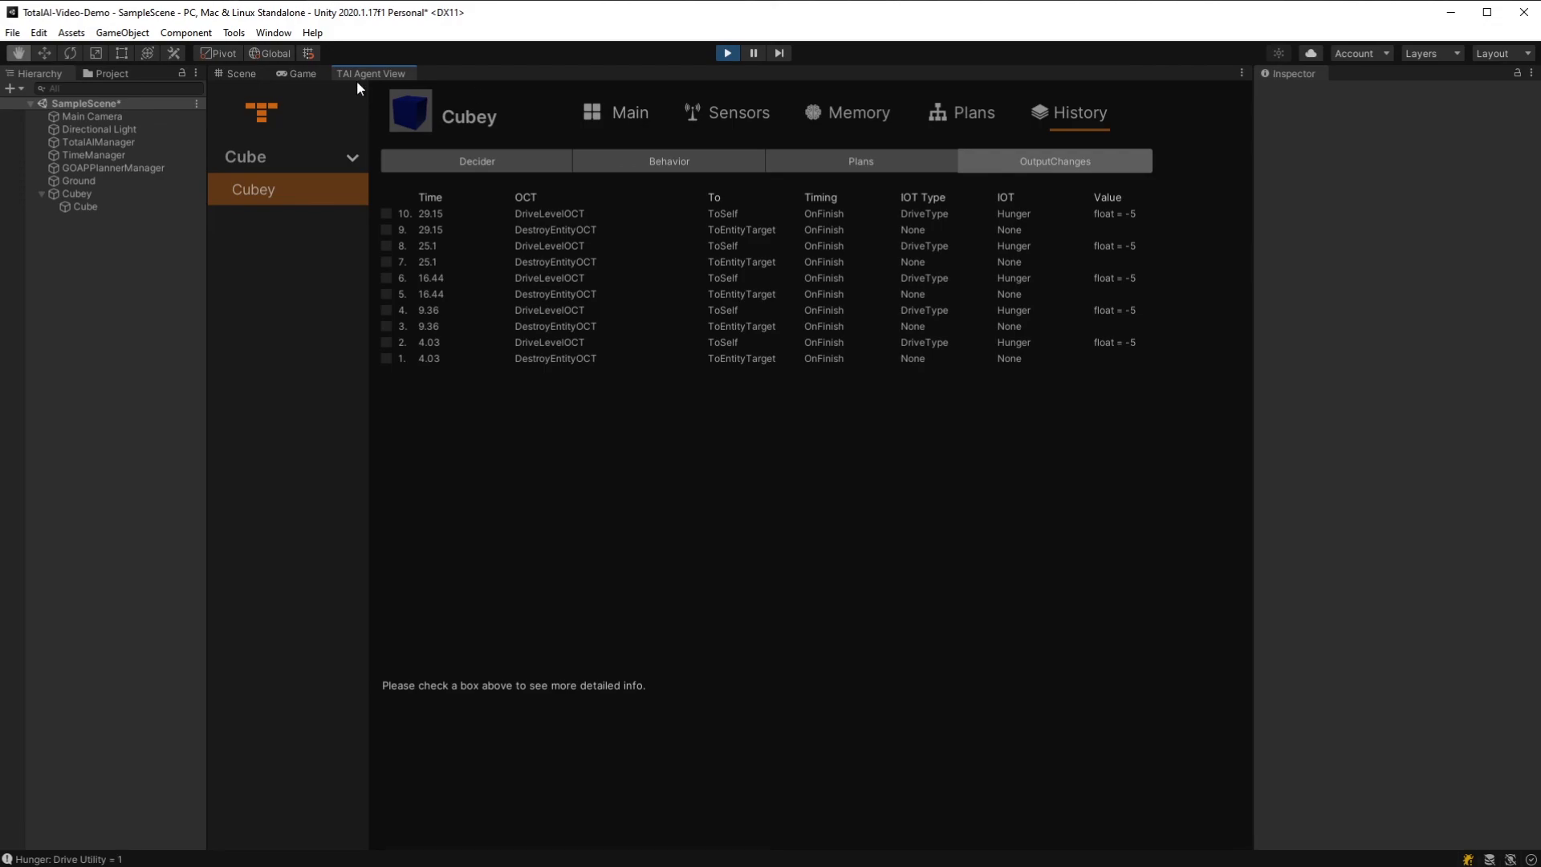
{"action": "left_click", "coordinate": [240, 73]}
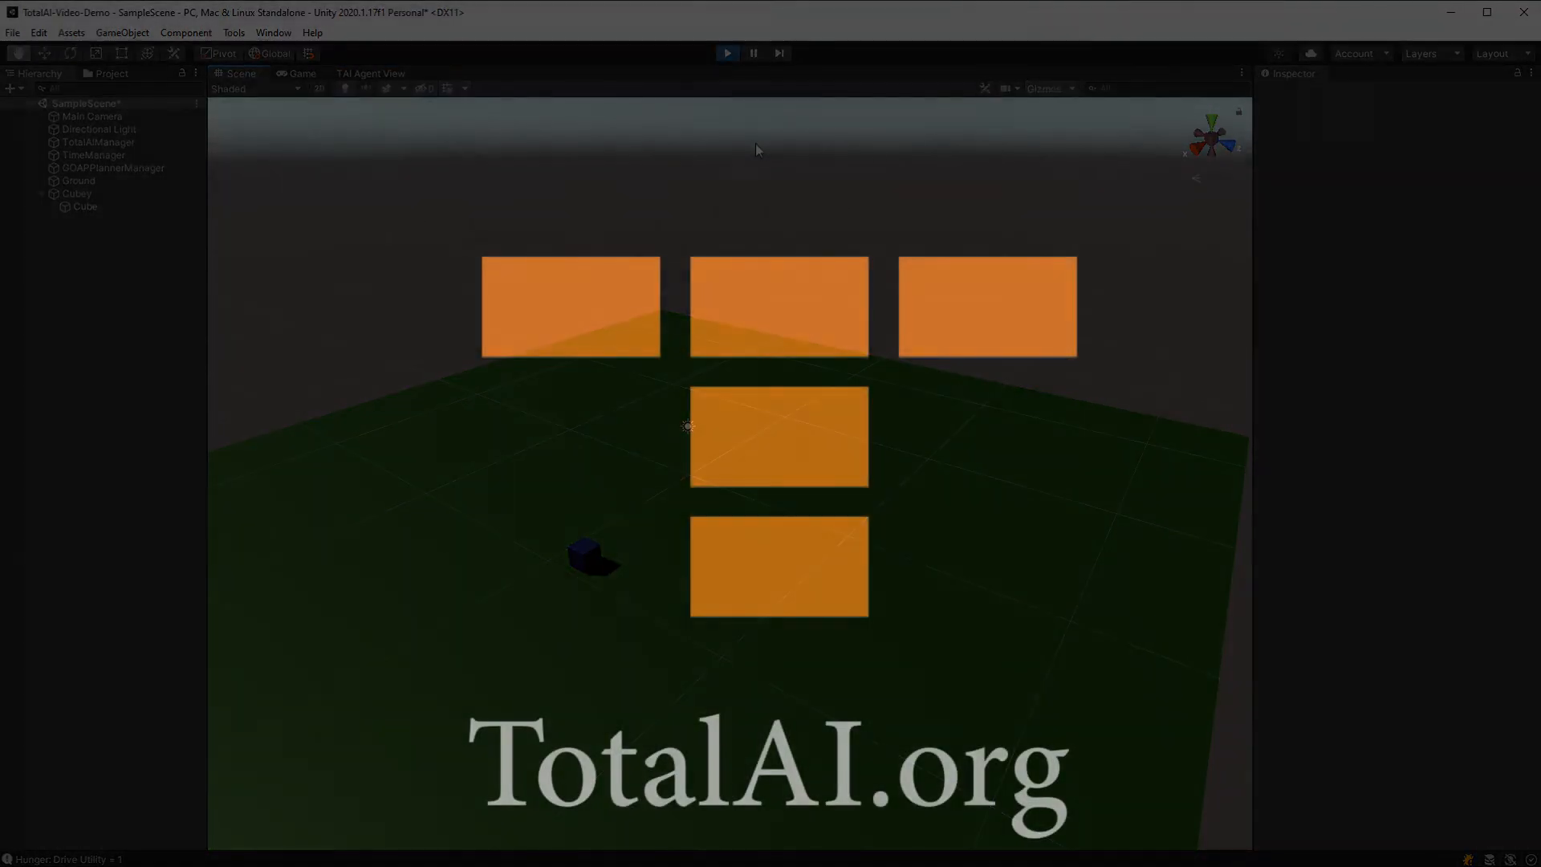